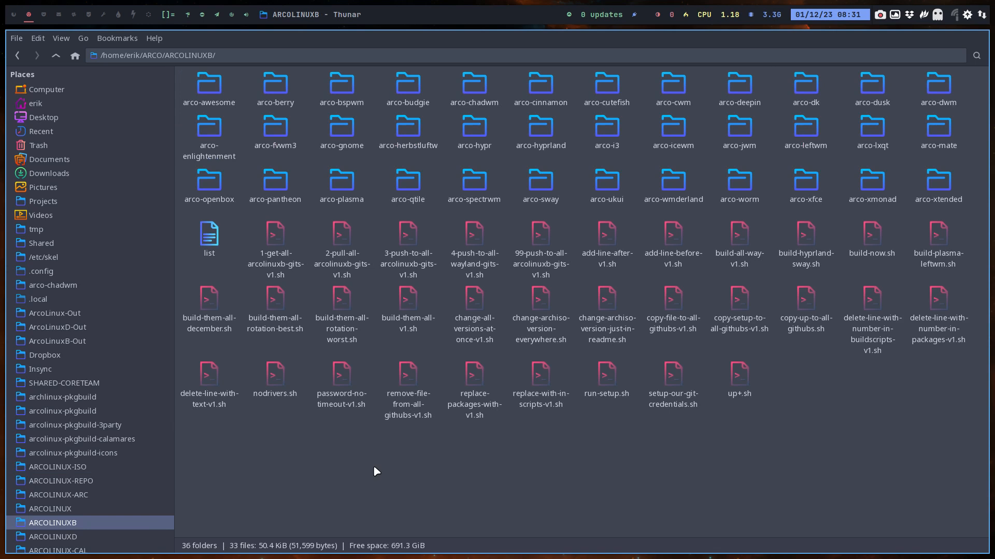
- Paste the copied ISO folders into ARCOLINUXB and open packages.x86_64 from arco-awesome/archiso
key(ctrl+v)
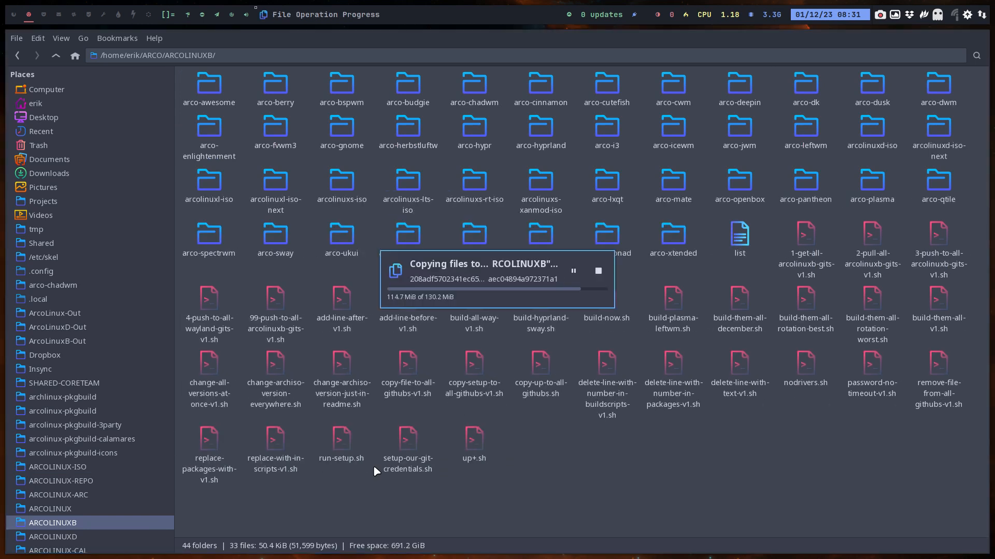
double_click(199, 92)
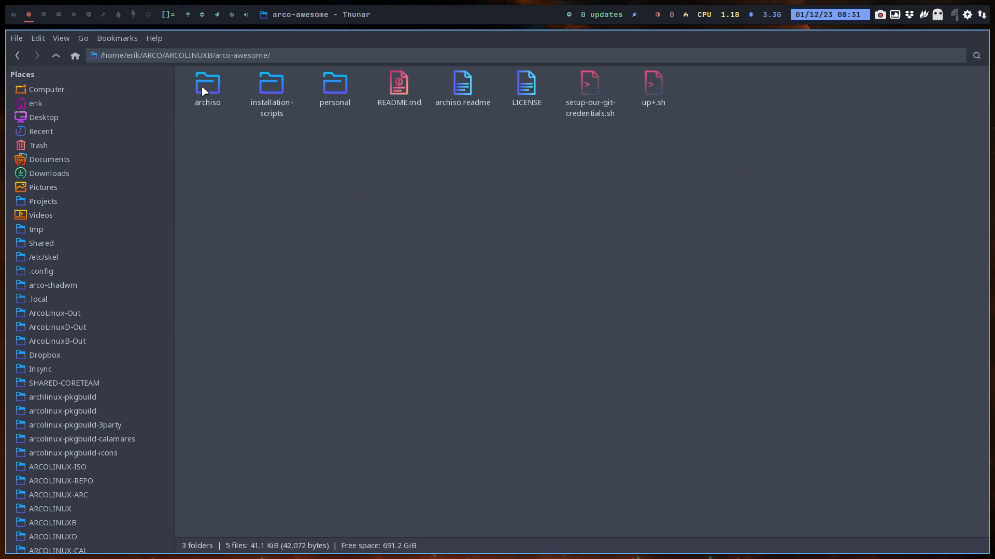
click(205, 90)
double_click(215, 97)
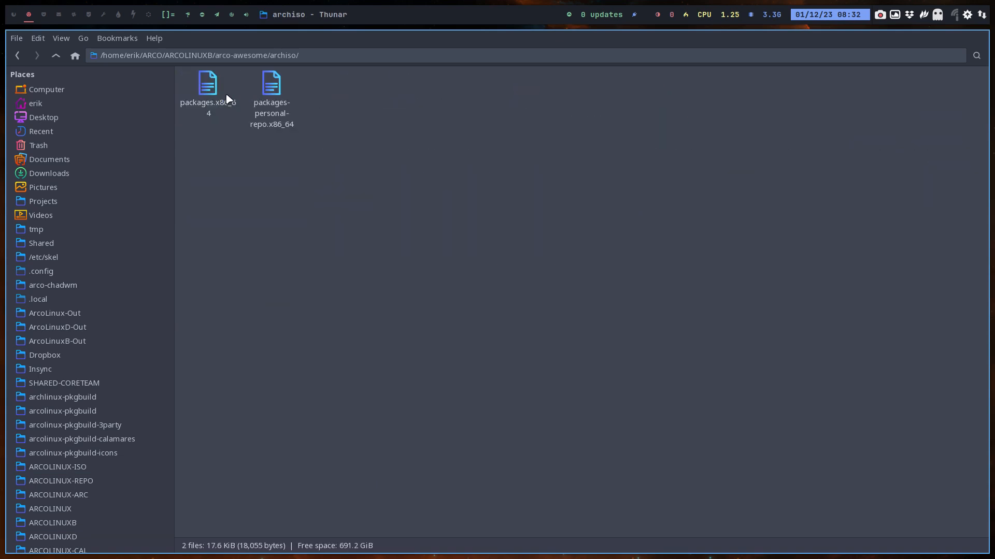
double_click(222, 97)
- Copy the package name arco-calamares-config-xs-rt-git, without its leading #, from packages.x86_64
scroll(252, 288, down, 15)
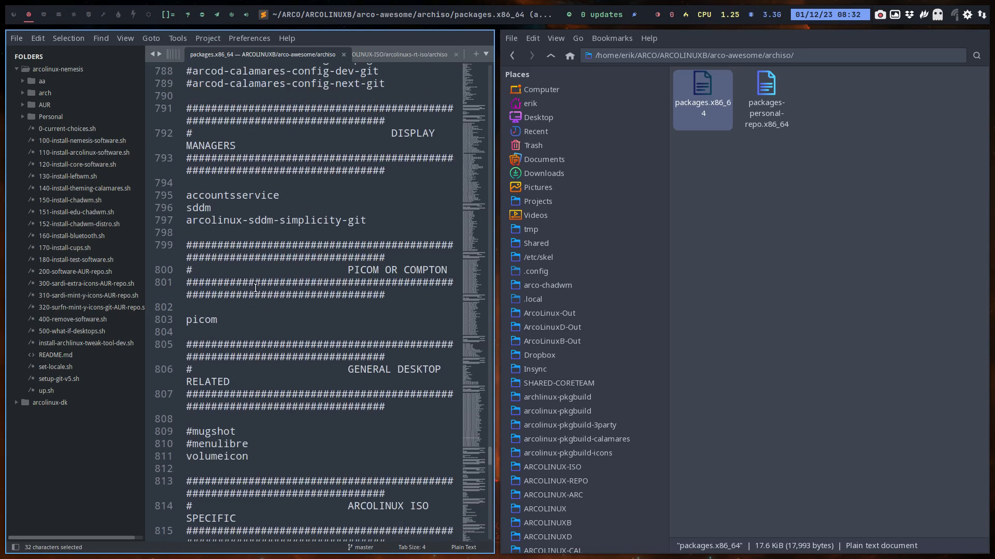
scroll(311, 295, up, 9)
scroll(332, 296, down, 1)
click(336, 296)
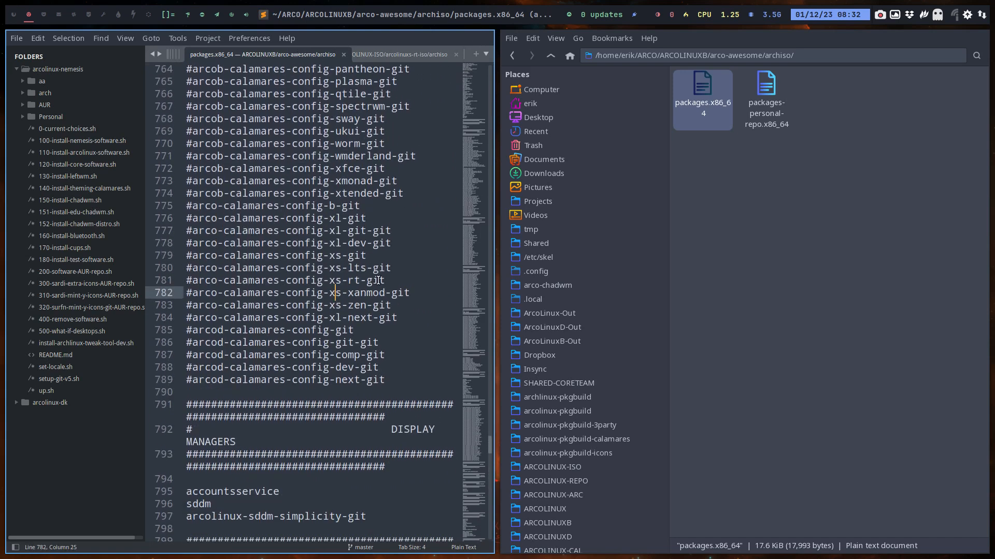
drag(385, 280, 192, 283)
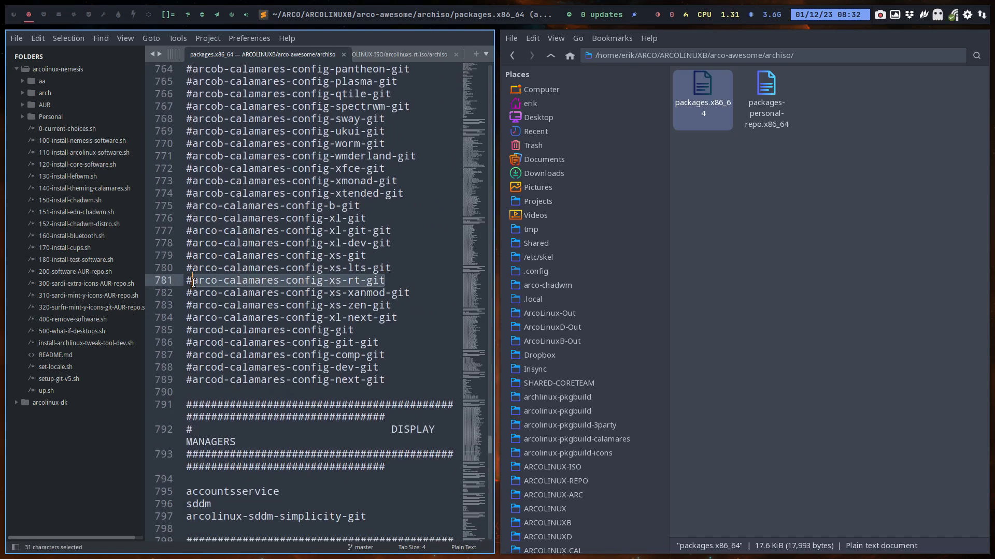
key(ctrl+c)
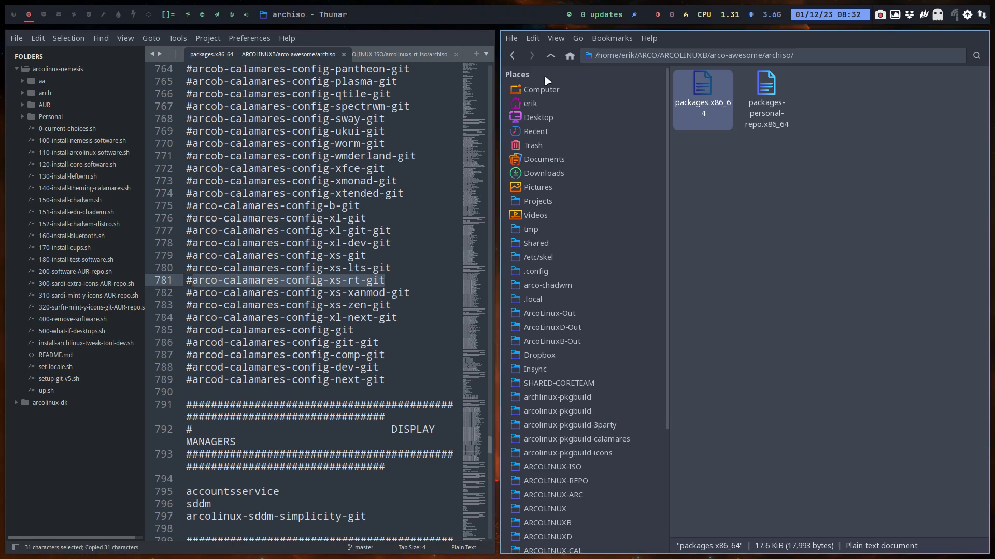
- Open a terminal in the ARCOLINUXB folder and run ./add-line-after-v1.sh
click(550, 55)
click(550, 55)
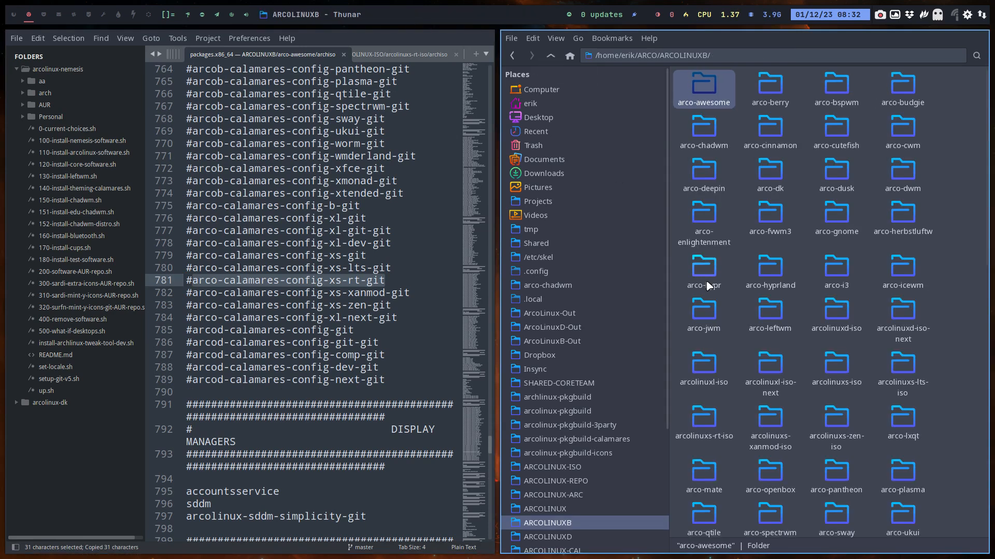
scroll(757, 373, down, 10)
right_click(834, 420)
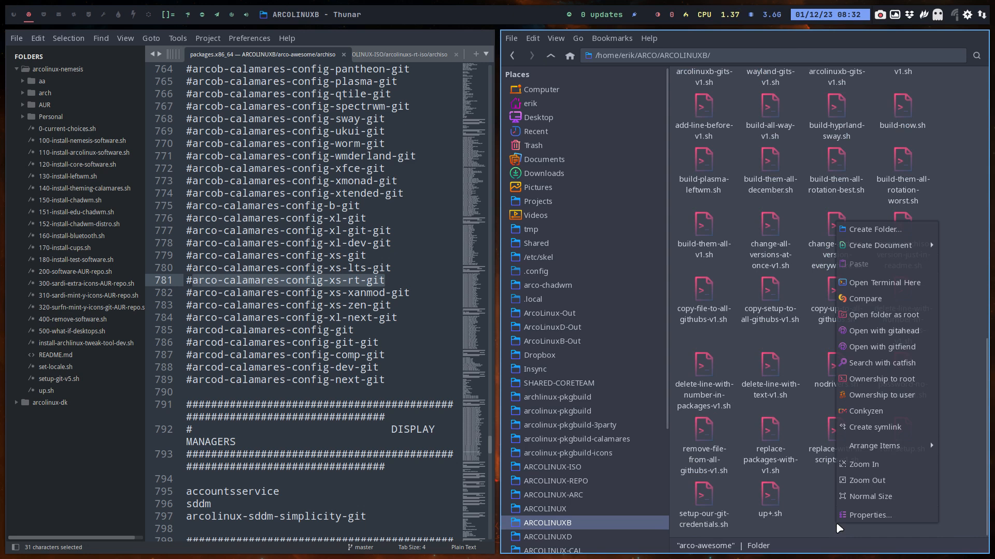
click(888, 282)
text(./)
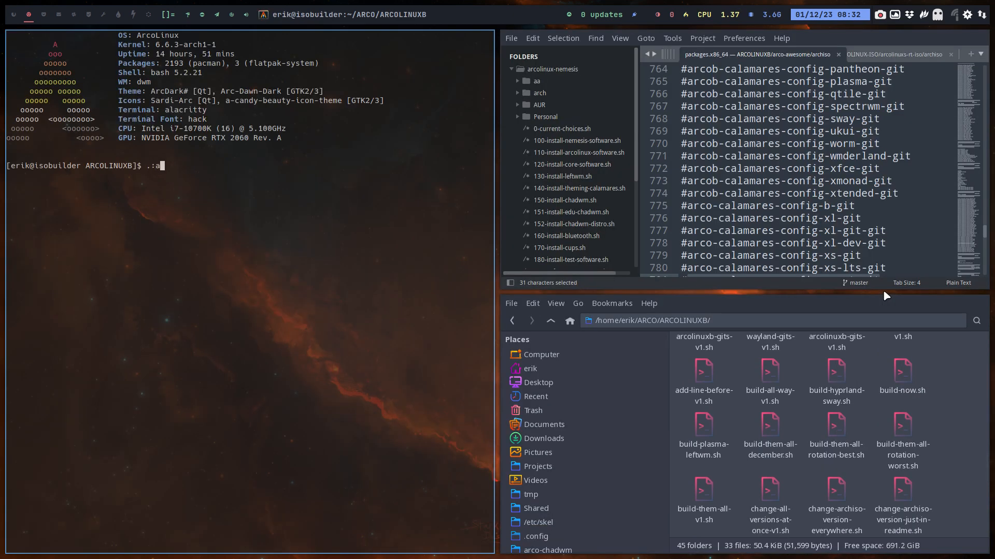
key(BackSpace)
text(add-line-a)
key(Tab)
key(Return)
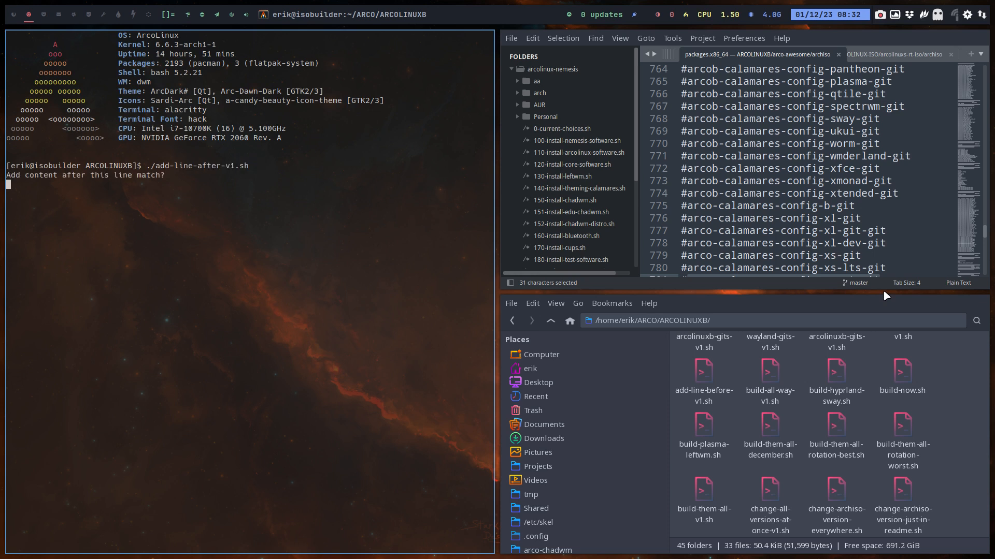
- Have the script match arco-calamares-config-xs-rt-git and add #arco-calamares-config-xs-rt-lts-git after it
key(ctrl+shift+v)
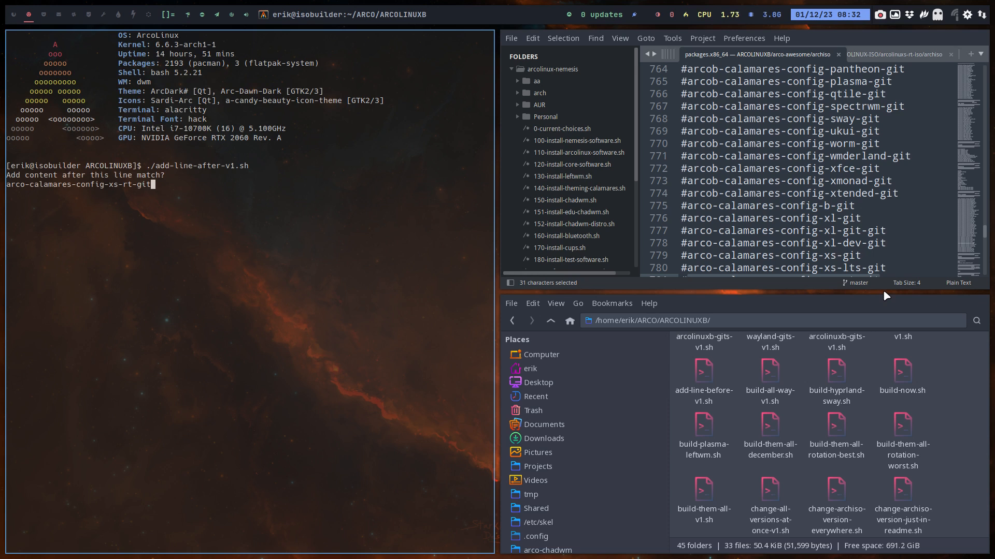
key(Return)
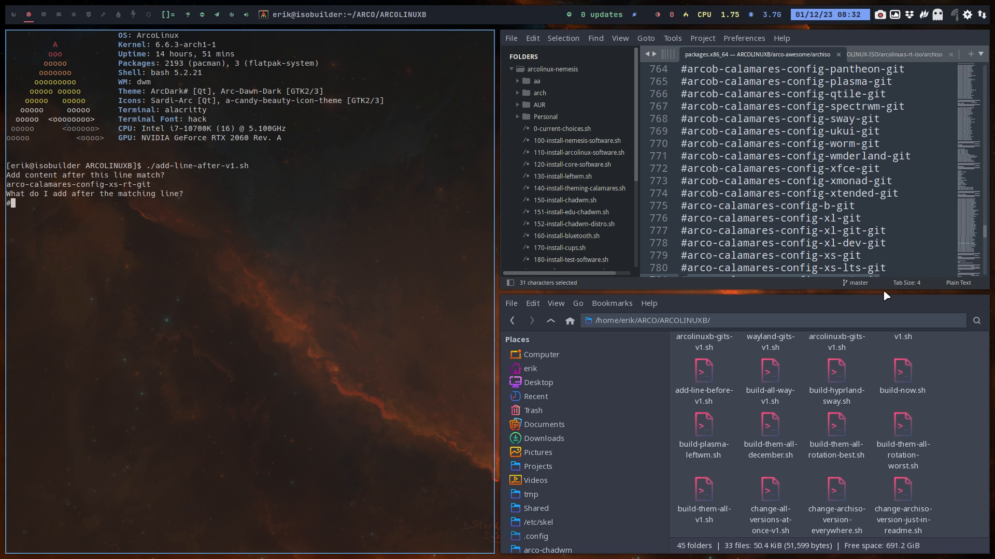
text(#)
key(ctrl+shift+v)
key(BackSpace)
key(BackSpace)
key(BackSpace)
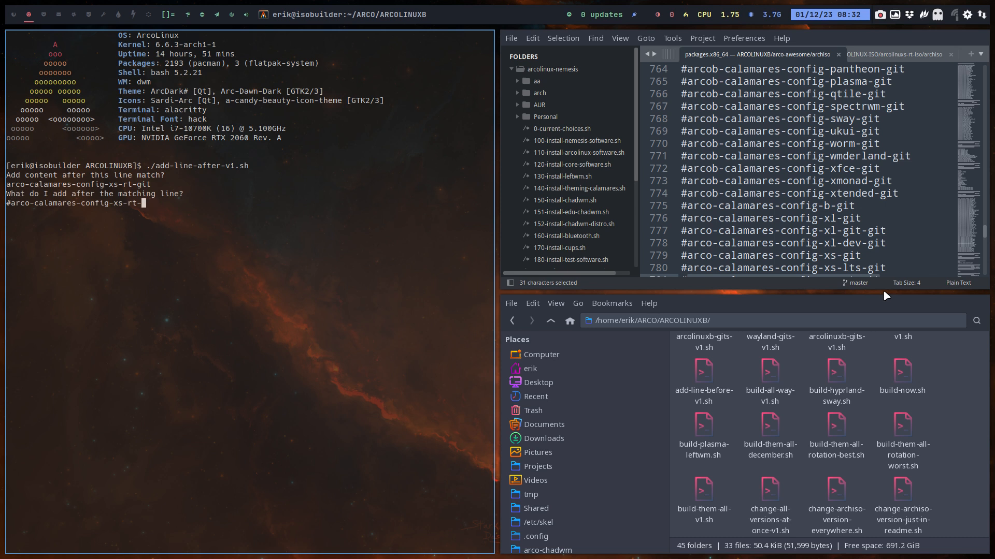
text(lts-git)
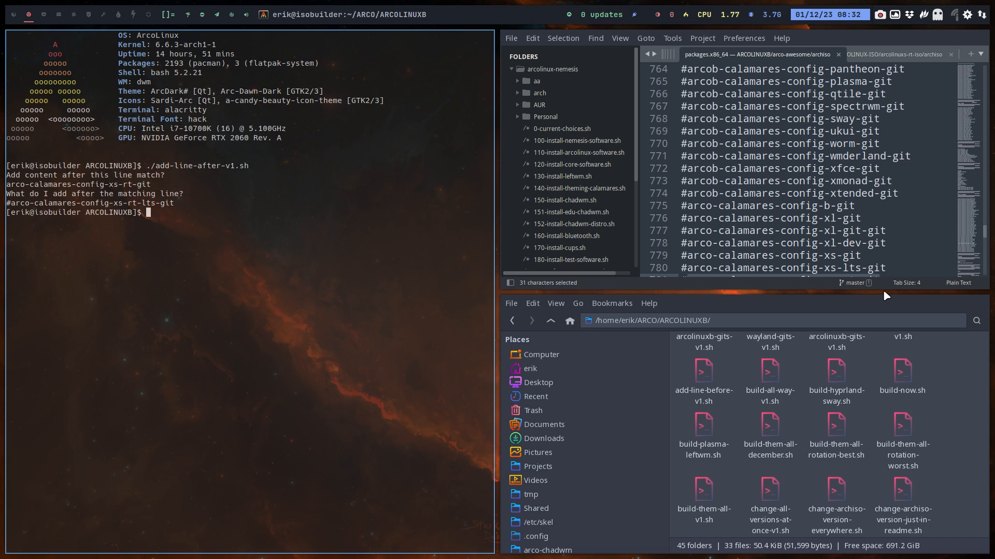
- Close all windows on the workspace and relaunch Sublime Text
key(super+q)
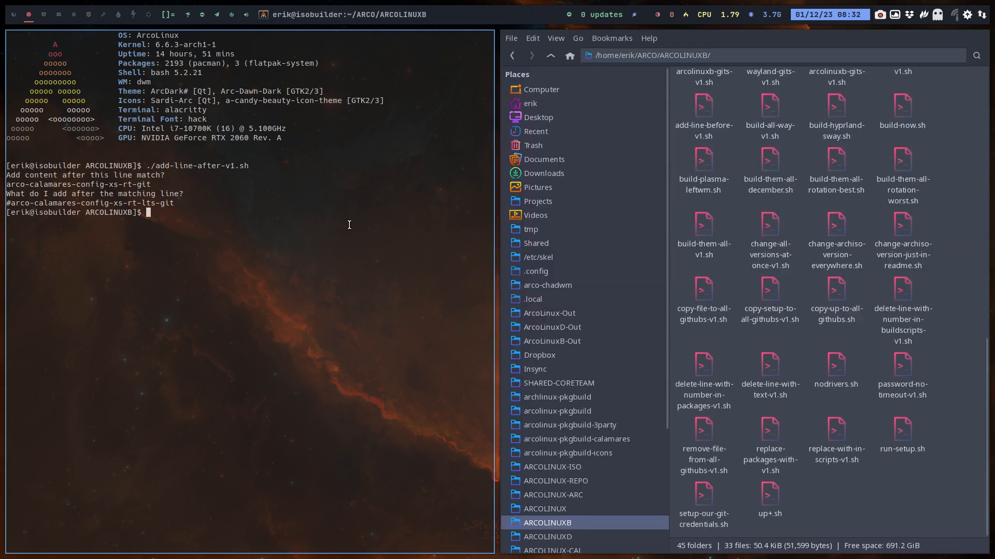
key(super+q)
key(super+q)
key(super+shift+d)
text(sub)
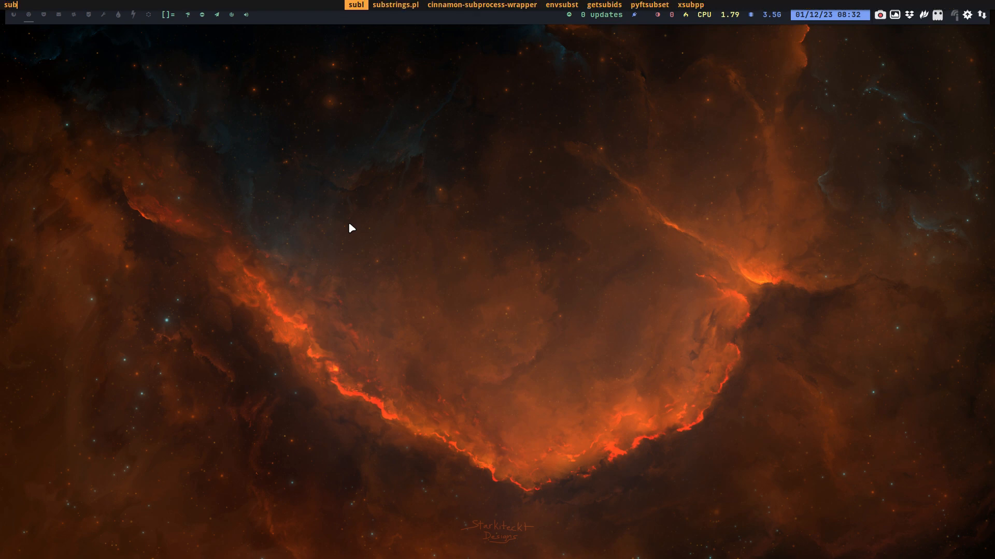
key(Return)
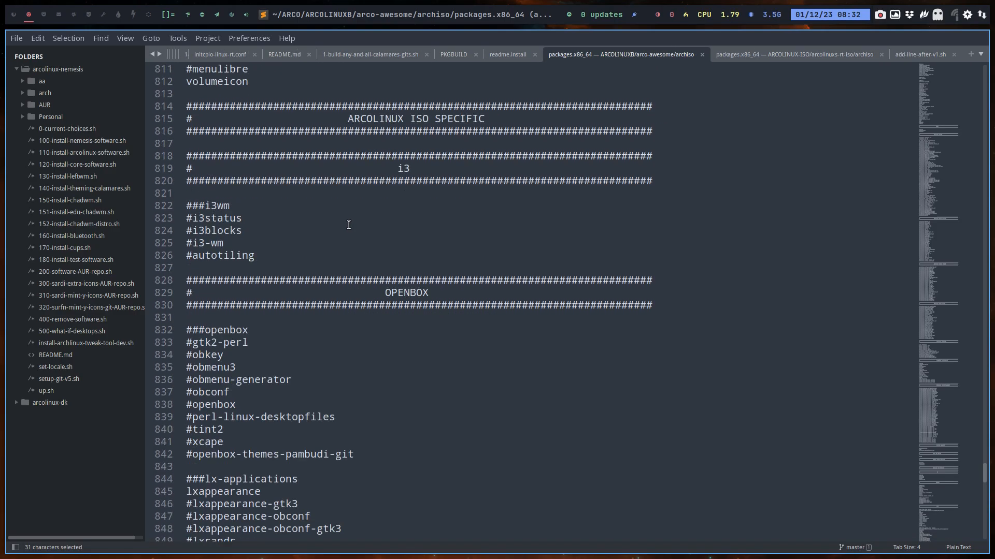
- Search packages.x86_64 for rt-lts, inspect the matching line, and close the editor
scroll(348, 225, down, 20)
key(ctrl+f)
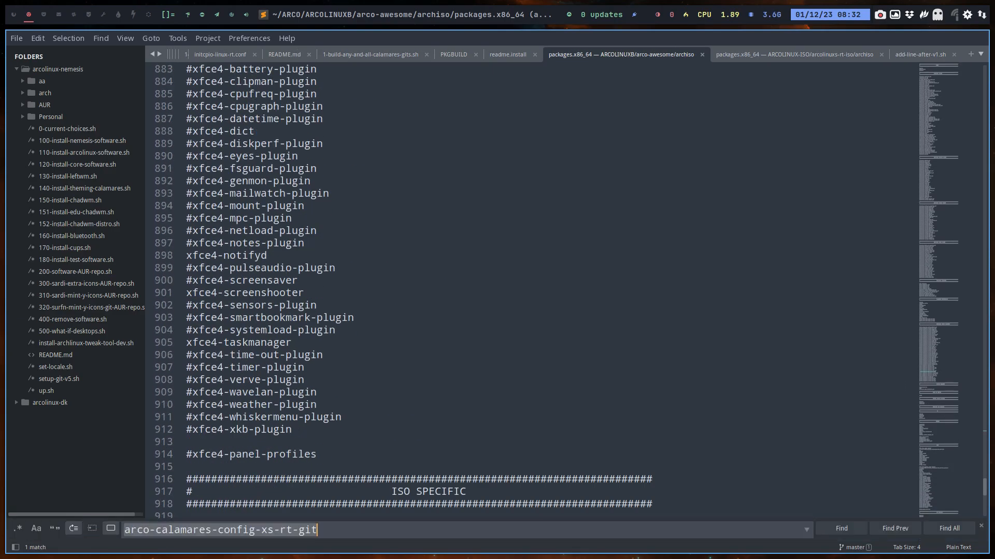
text(rt-lts)
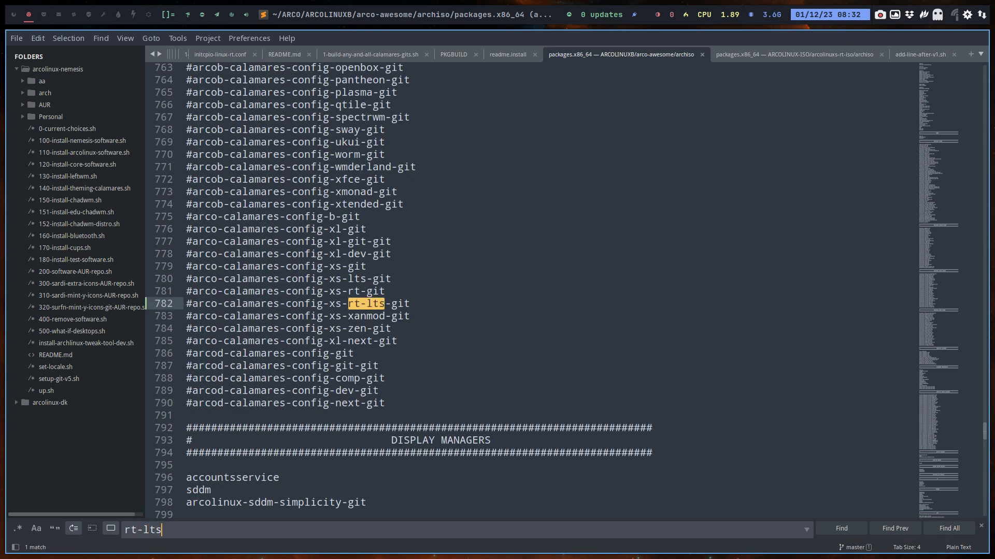
click(292, 304)
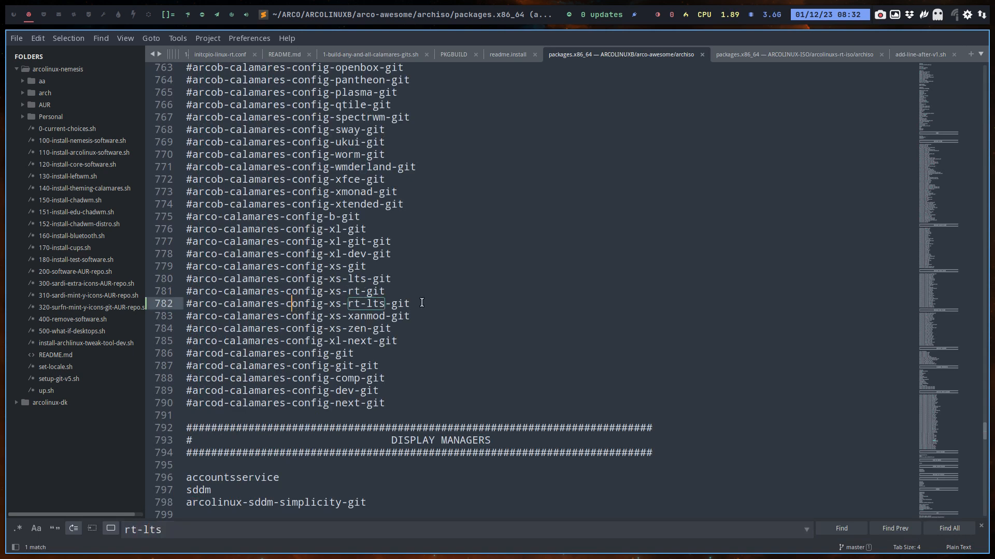
drag(421, 303, 229, 307)
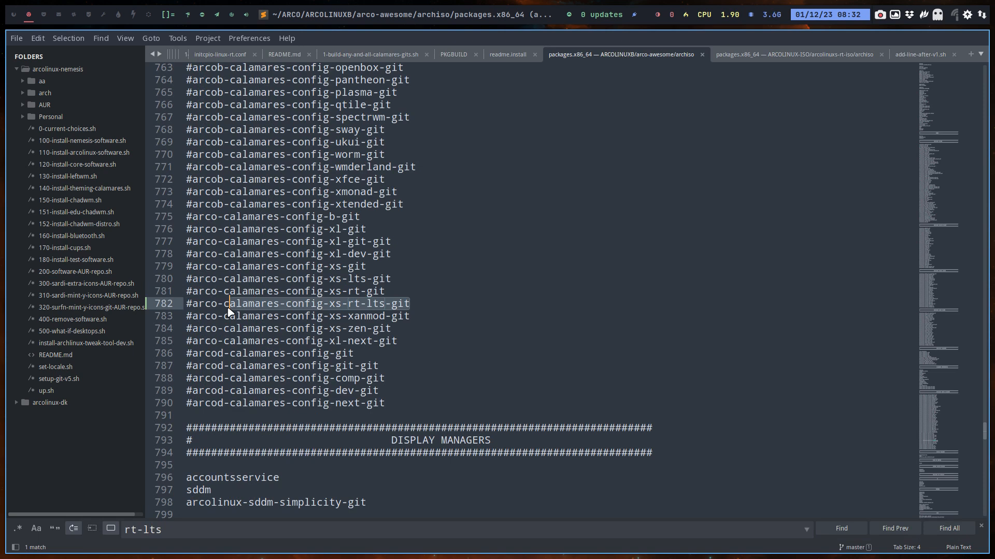
key(super+q)
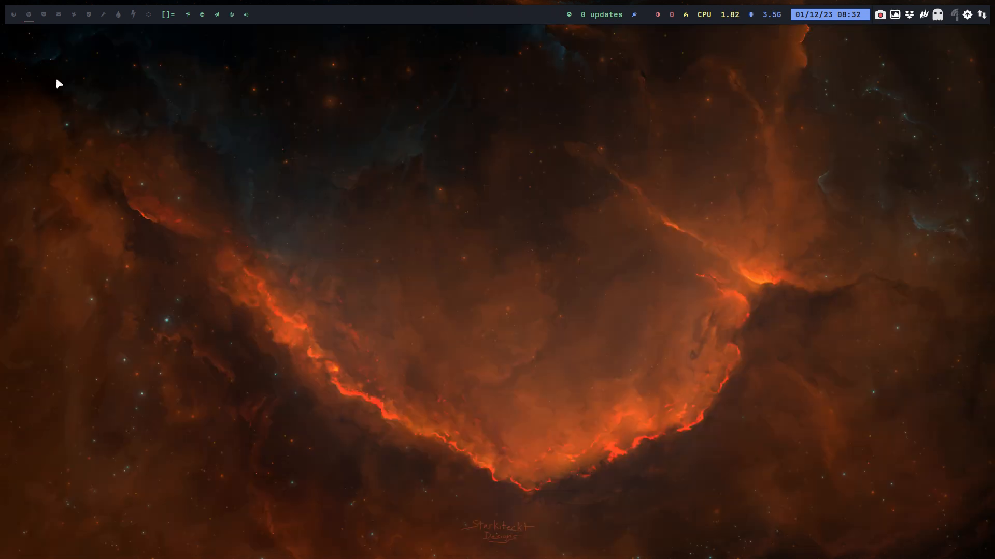
- Replace the ISO folders in ARCOLINUX-ISO with the edited arcolinuxd-iso through arcolinuxs-zen-iso folders from ARCOLINUXB
key(super+shift+Return)
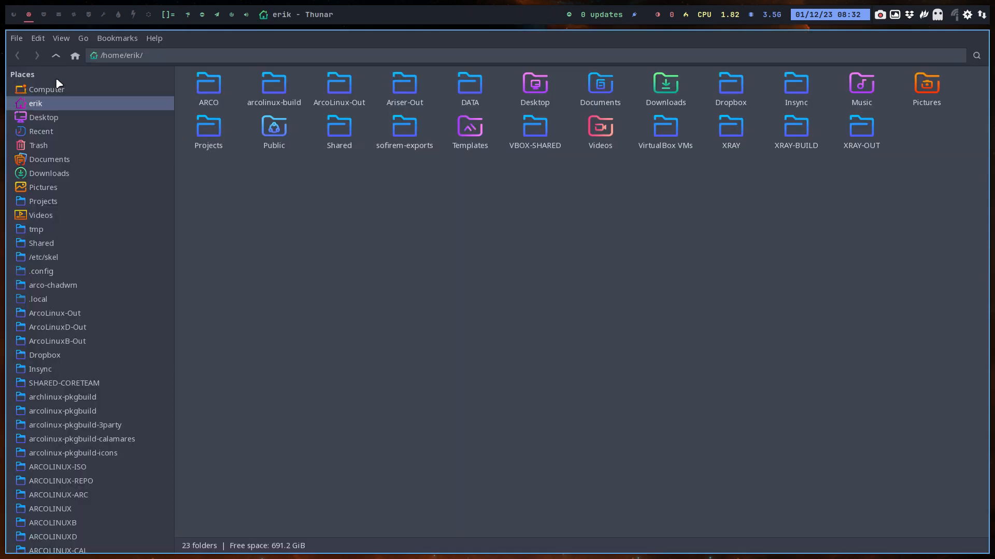
click(80, 524)
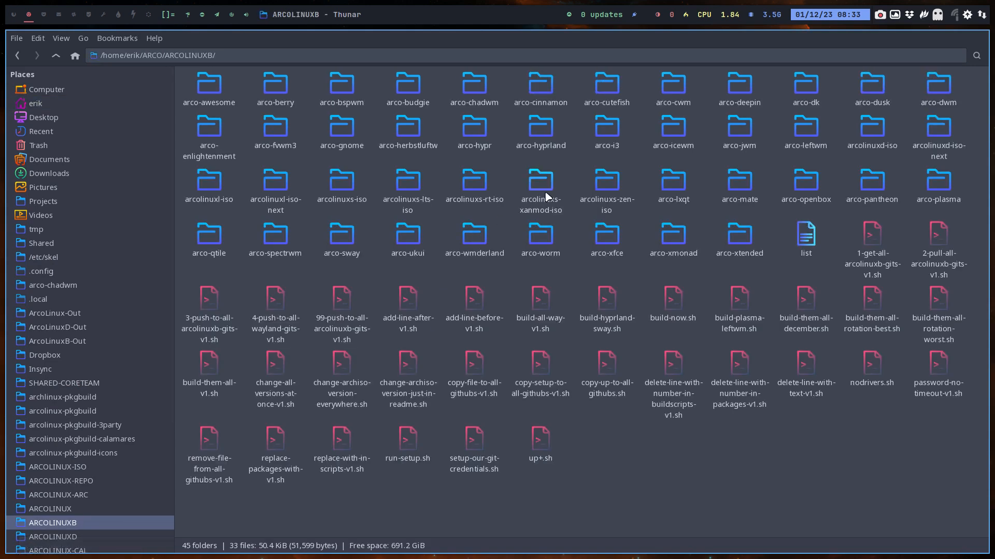
click(613, 186)
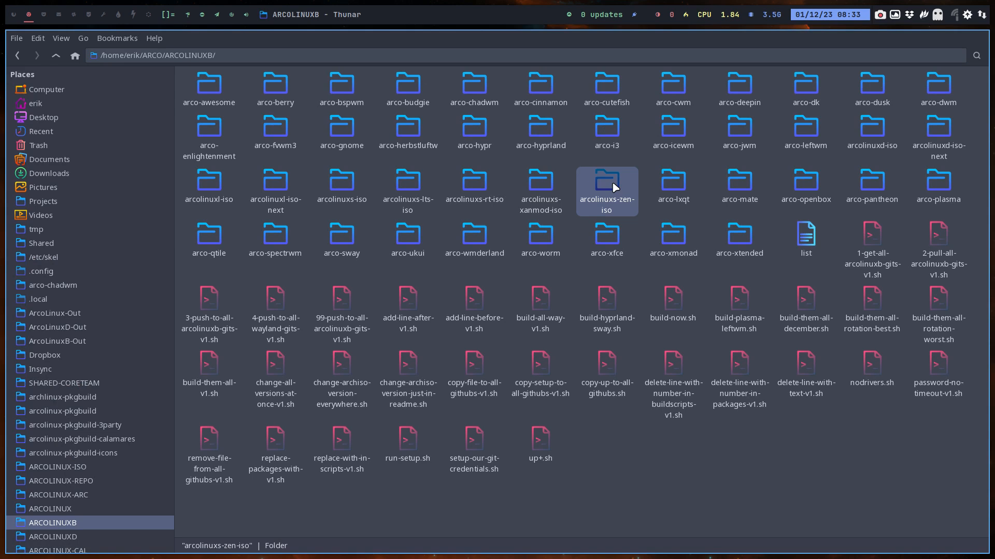
ctrl+click(872, 134)
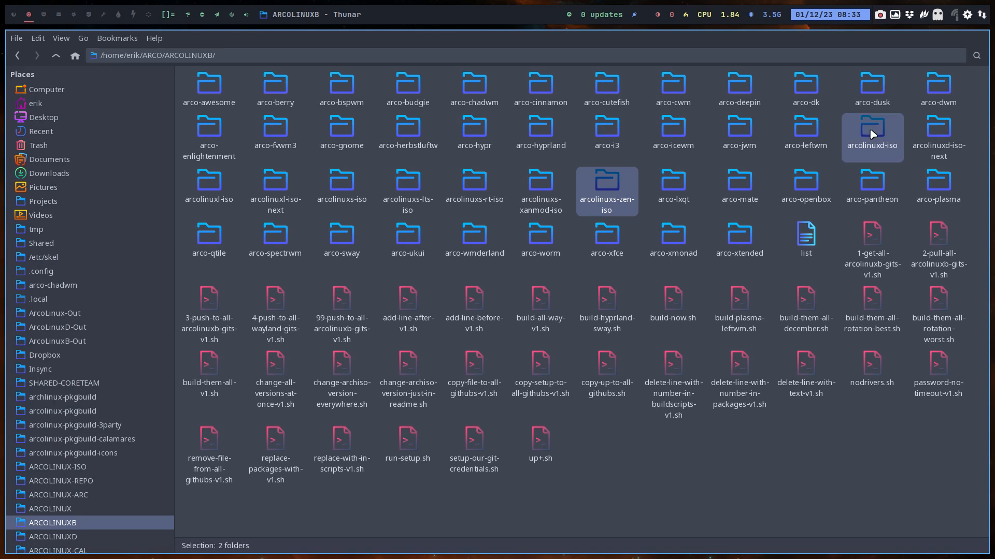
click(873, 133)
shift+click(621, 193)
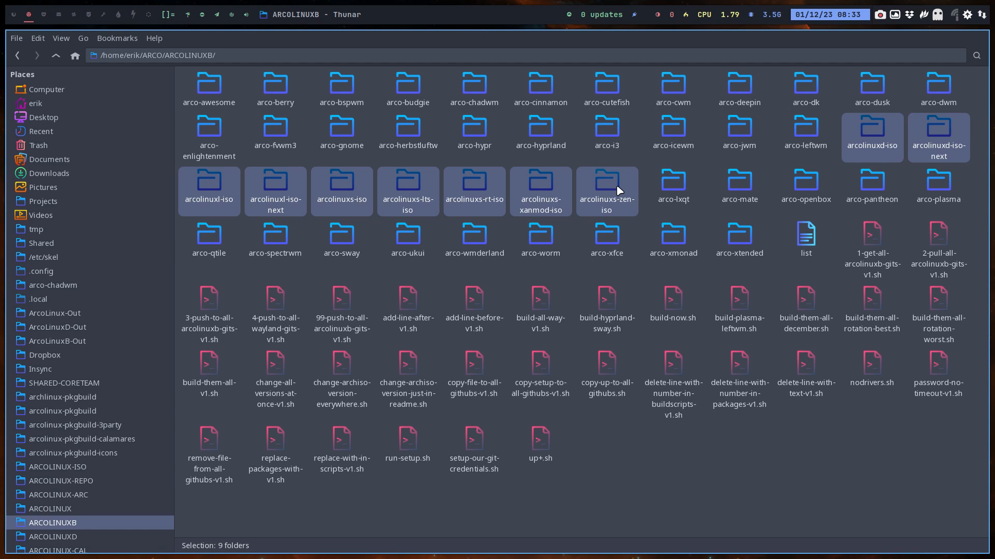
click(96, 470)
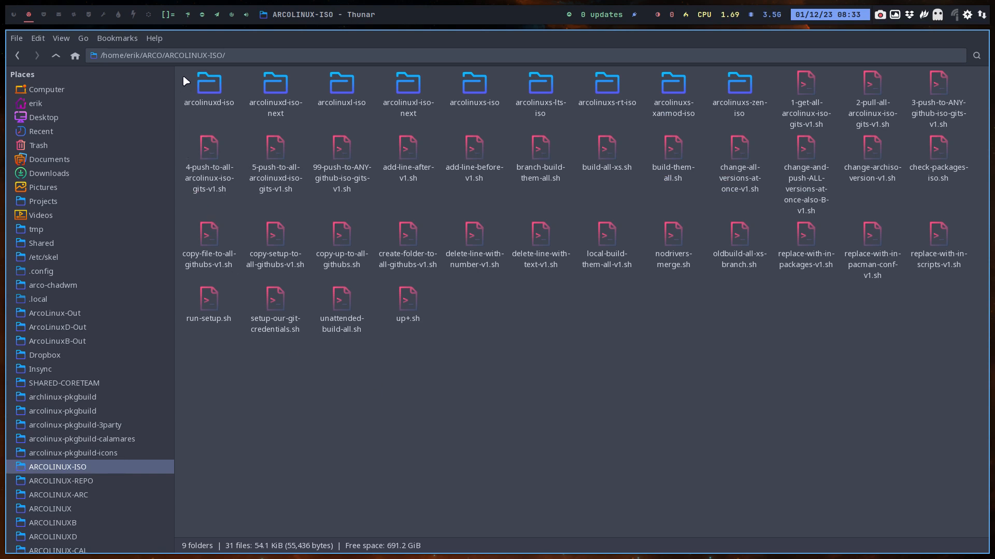
drag(183, 76, 739, 94)
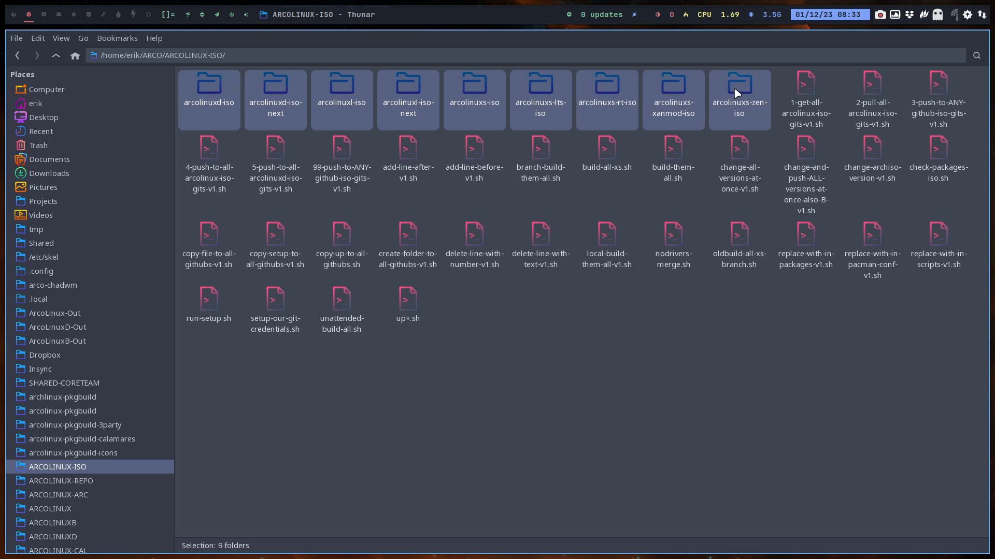
key(Delete)
key(ctrl+z)
- Review the uncommitted changes of arcolinuxd-iso in GitAhead, close it, and return to the ARCOLINUX-ISO folder
double_click(209, 91)
right_click(293, 190)
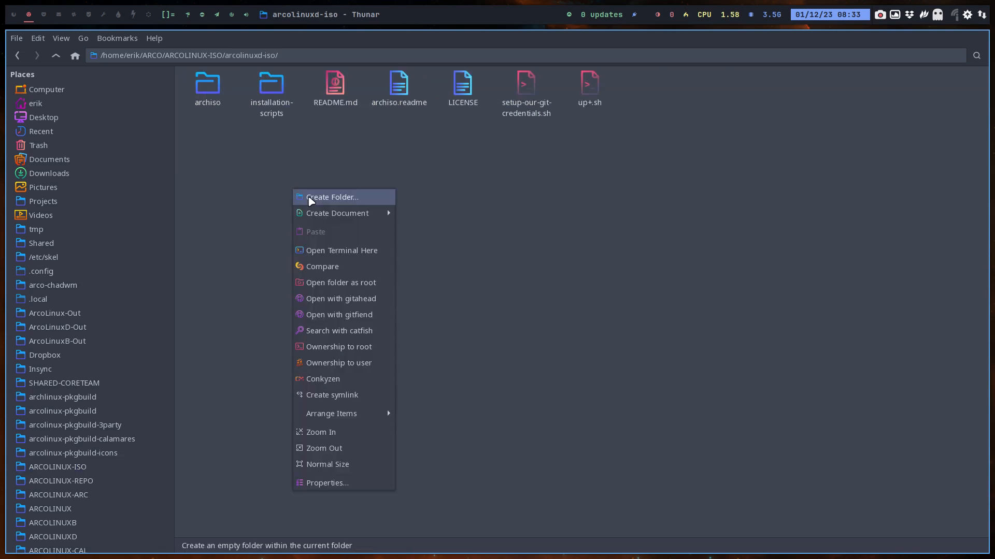
click(378, 298)
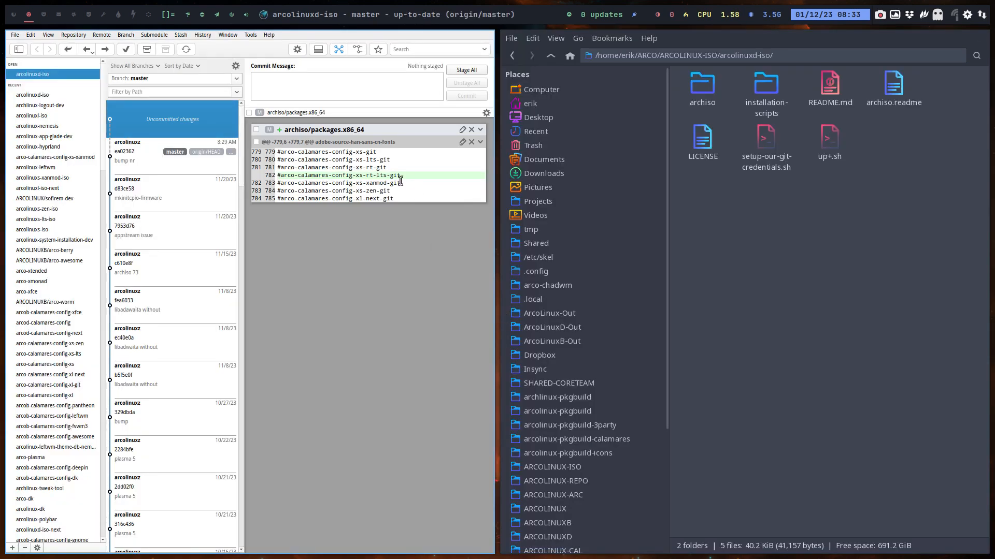
key(super+q)
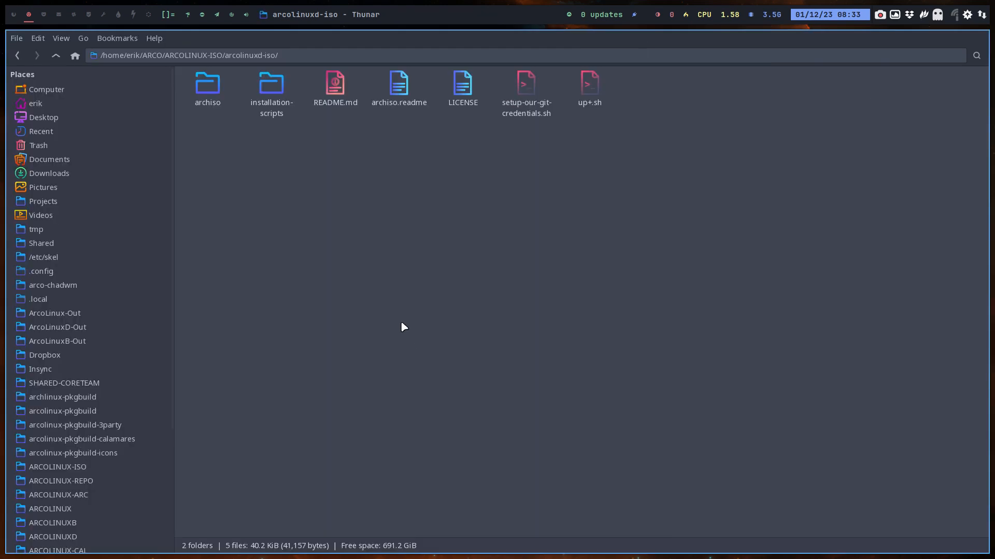
click(57, 55)
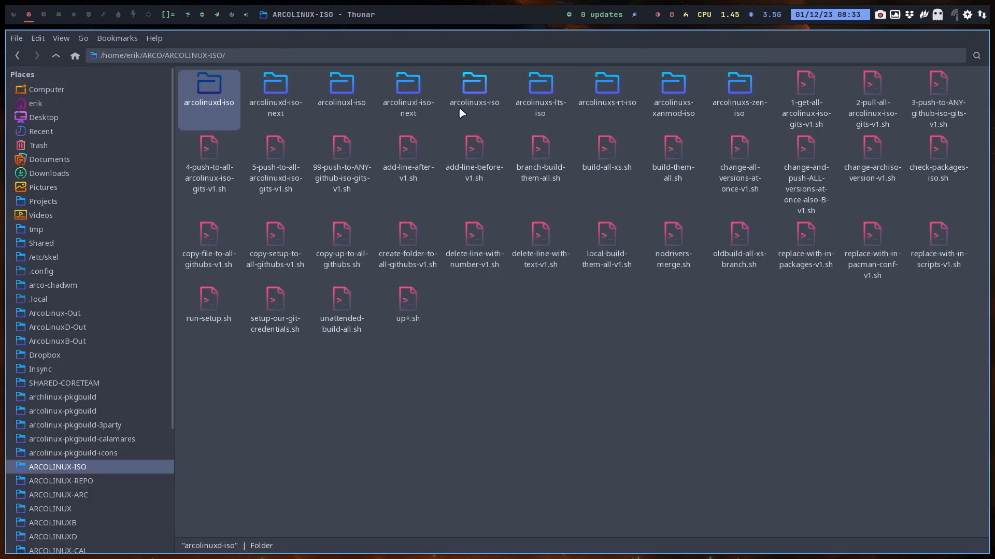
- Add arcolinuxs-rt-lts-iso/ below arcolinuxs-rt-iso/ in the directories list of 1-get-all-arcolinux-iso-gits-v1.sh
click(607, 92)
double_click(796, 103)
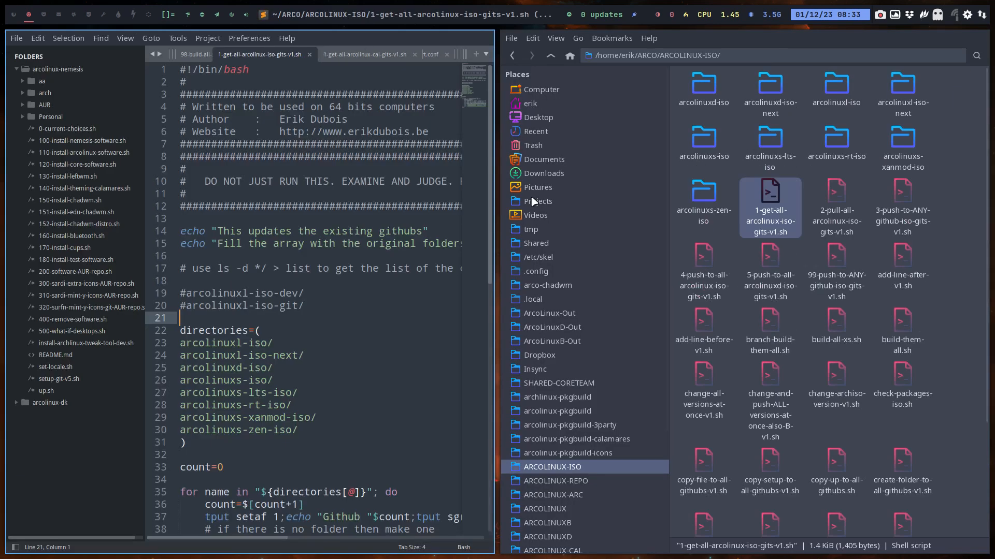
drag(298, 393, 179, 412)
click(299, 406)
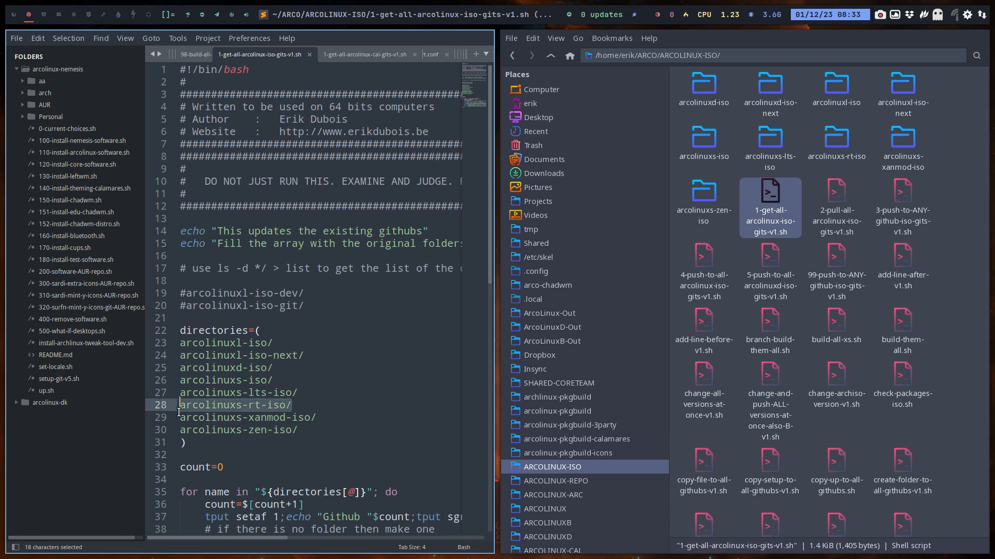
key(ctrl+c)
click(334, 408)
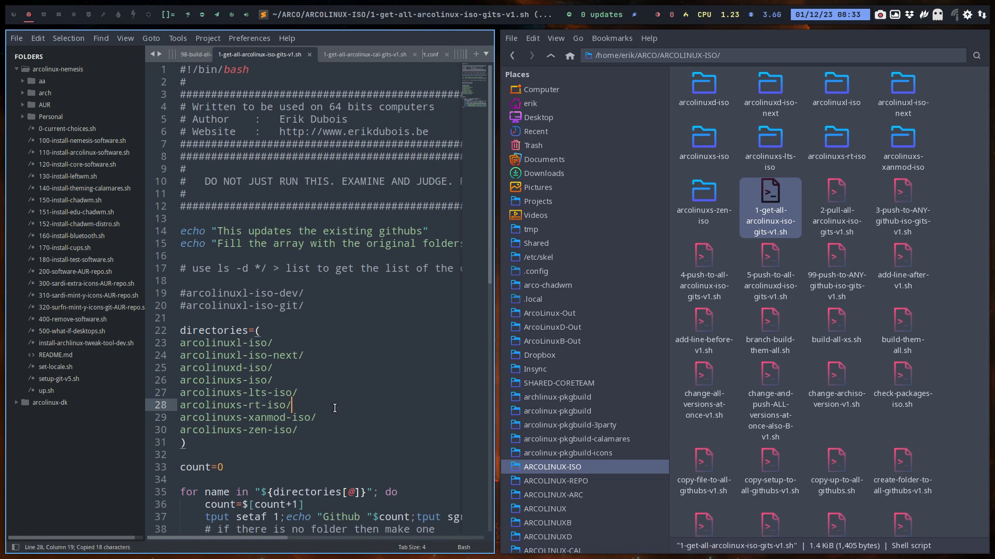
key(Return)
key(ctrl+v)
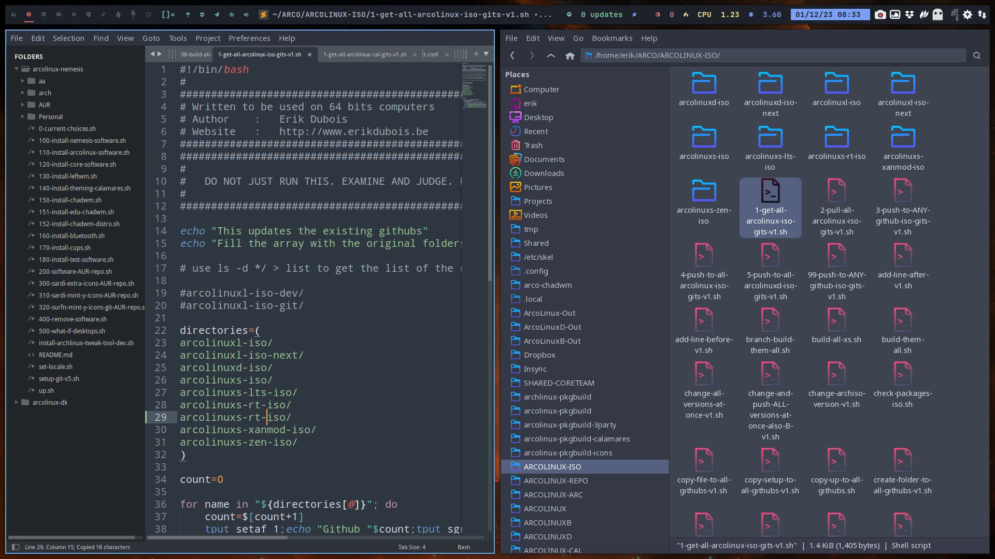
text(lts-)
- Copy the name arcolinuxs-rt-lts-iso and create a public GitHub repository with it under the arcolinux organization in Firefox
drag(309, 417, 181, 421)
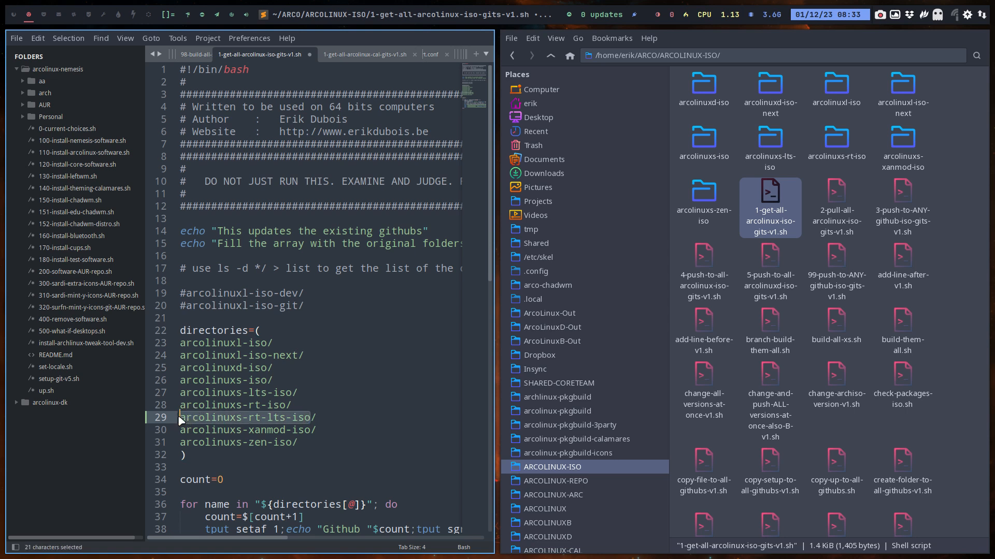
click(11, 15)
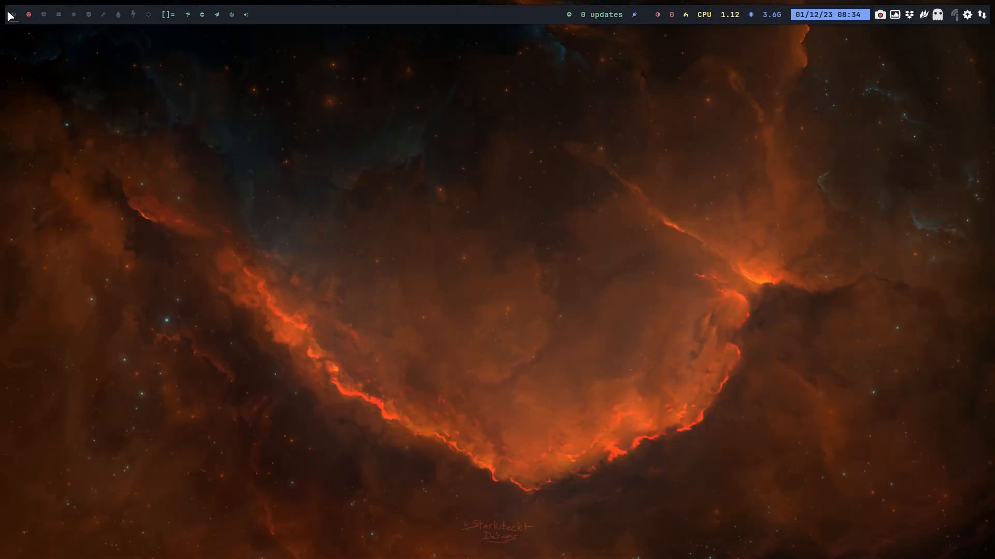
key(super+w)
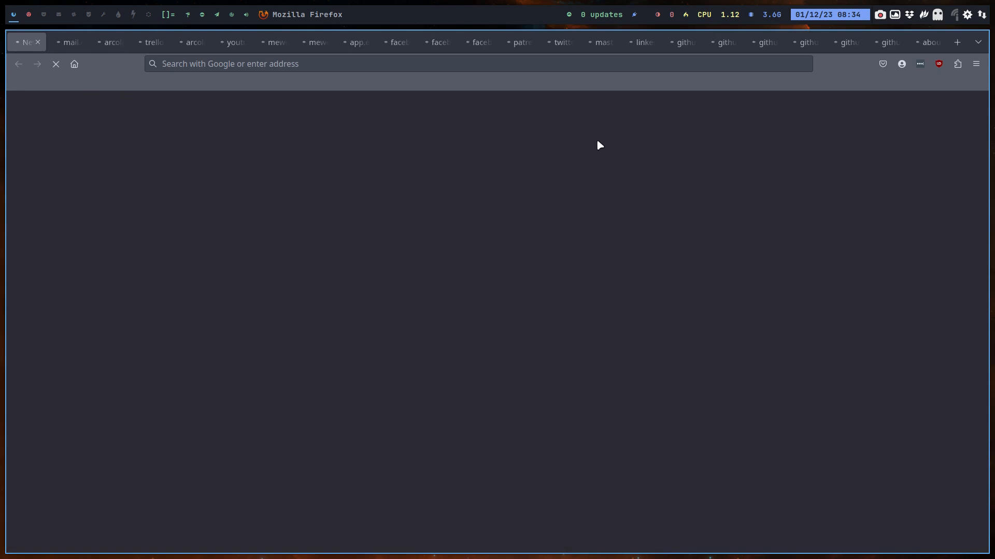
click(679, 44)
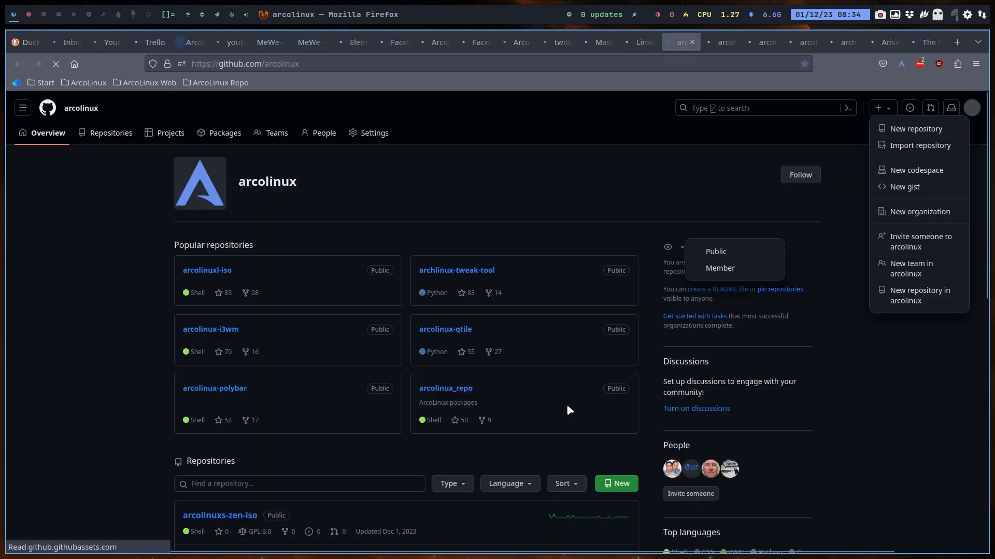
click(617, 483)
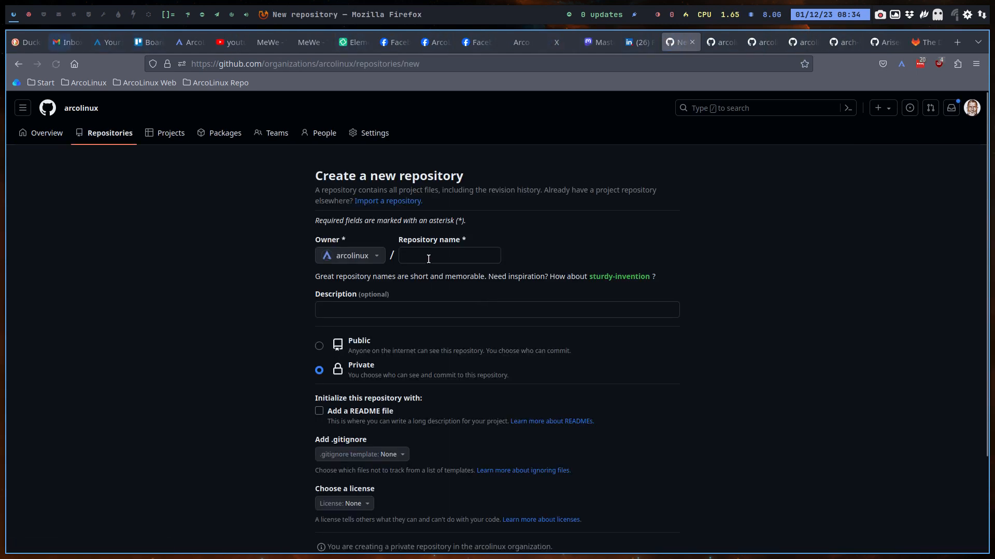
key(ctrl+v)
click(320, 356)
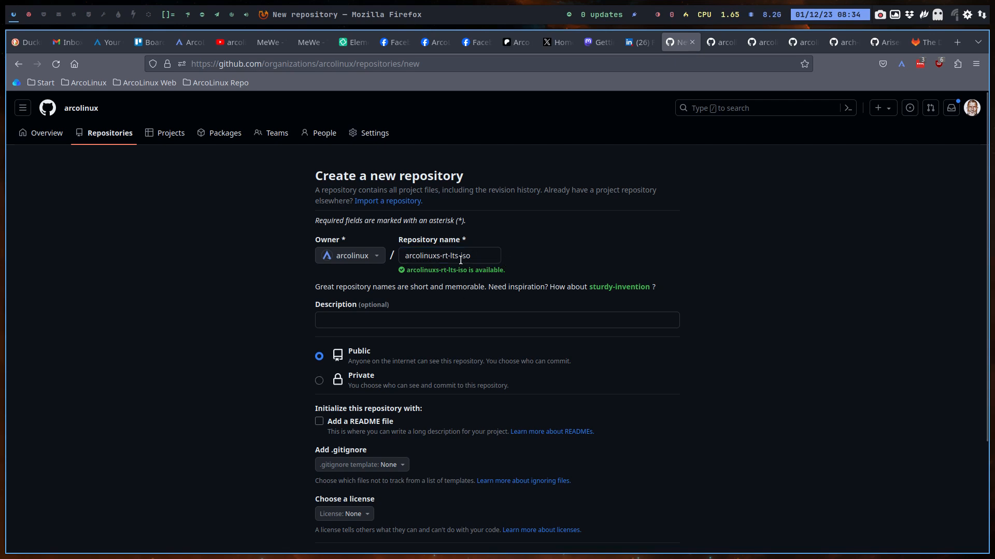
scroll(280, 414, down, 3)
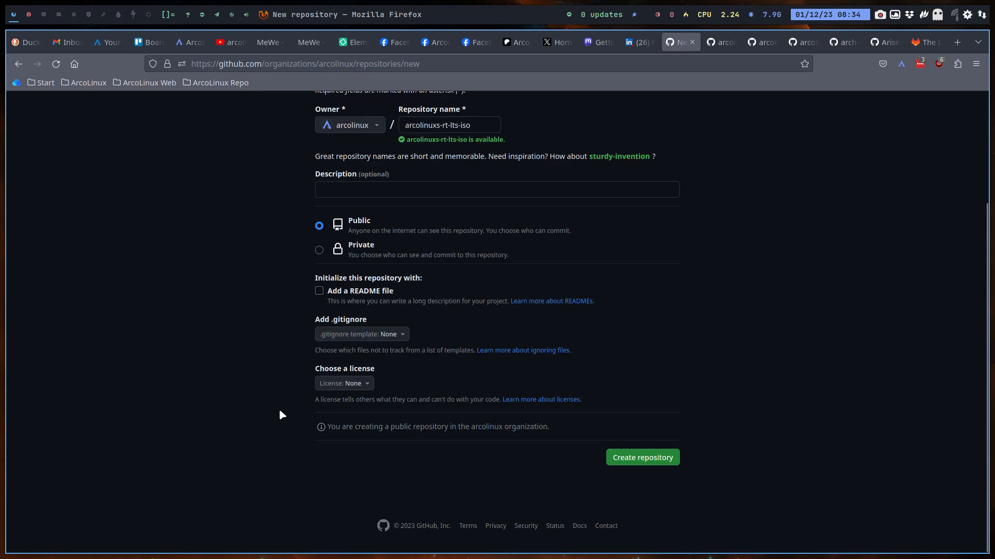
click(628, 458)
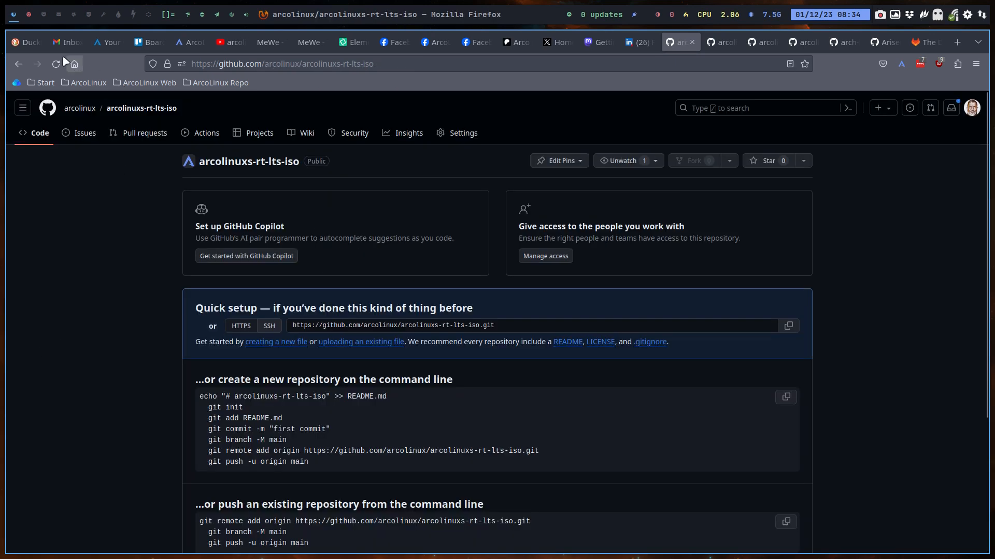
- Save 1-get-all-arcolinux-iso-gits-v1.sh and run it from a terminal in ARCOLINUX-ISO
click(28, 15)
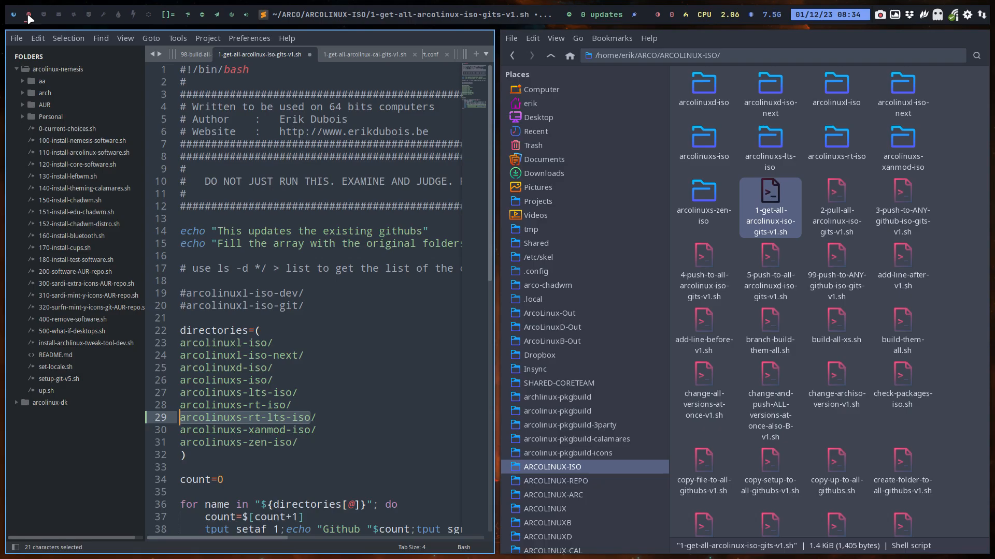
click(333, 374)
key(ctrl+s)
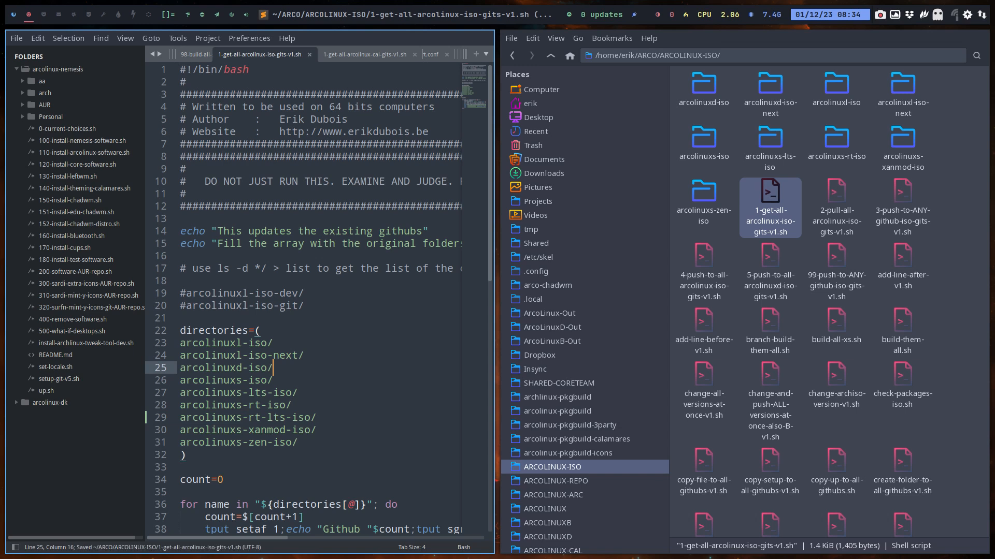
right_click(952, 244)
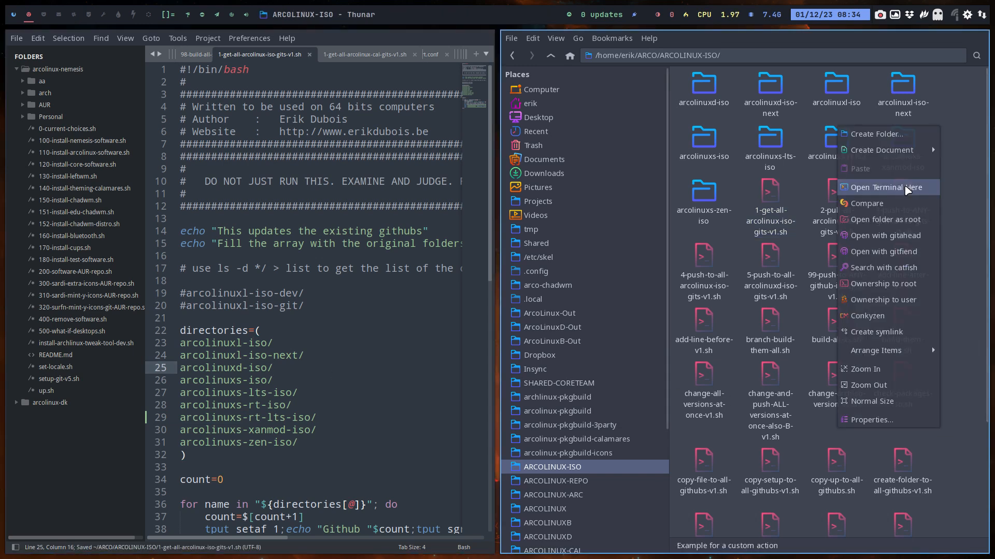
click(883, 187)
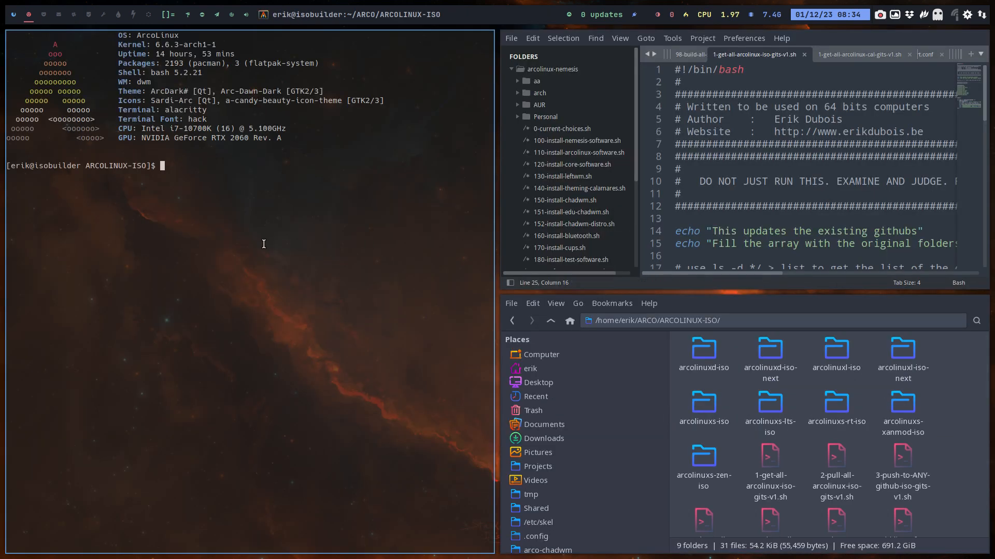
text(./1)
key(Tab)
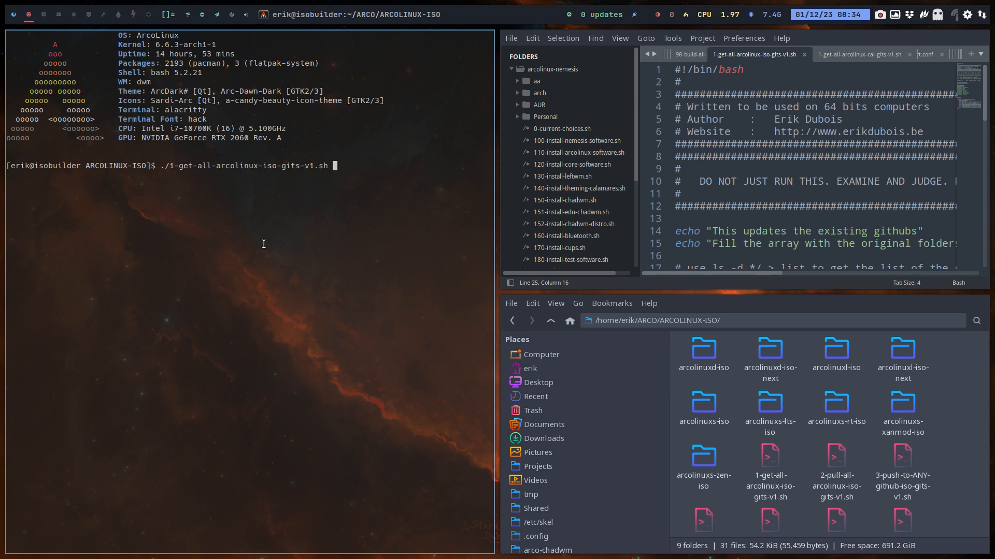
key(Return)
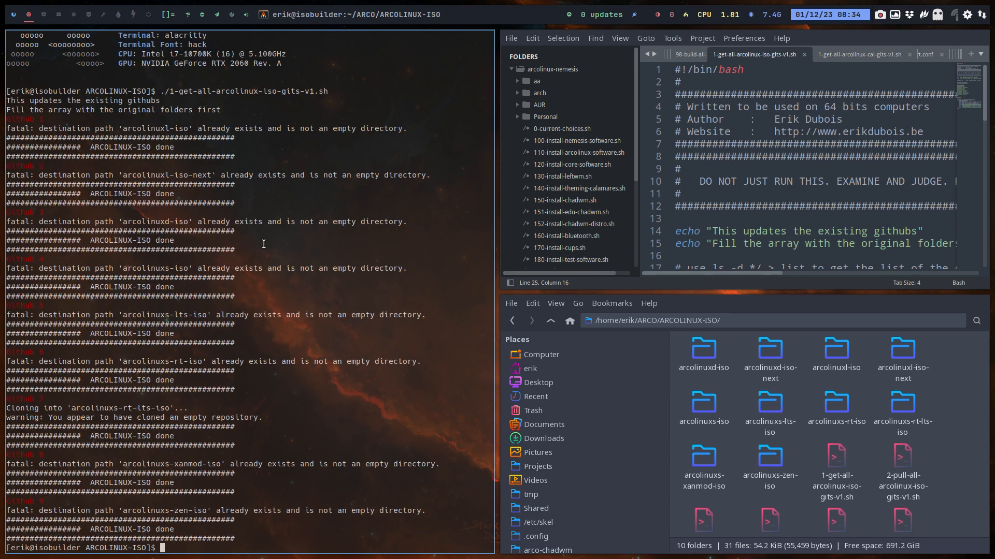
- Close the terminal, file manager and editor windows, and reopen the ARCOLINUX-ISO folder in Thunar
key(super+q)
key(super+q)
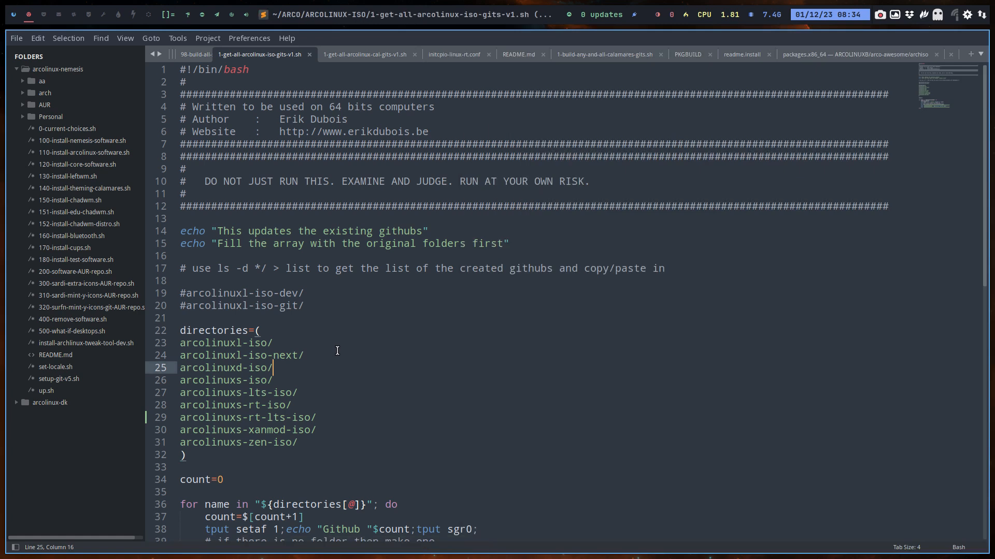
key(super+q)
key(super+shift+Return)
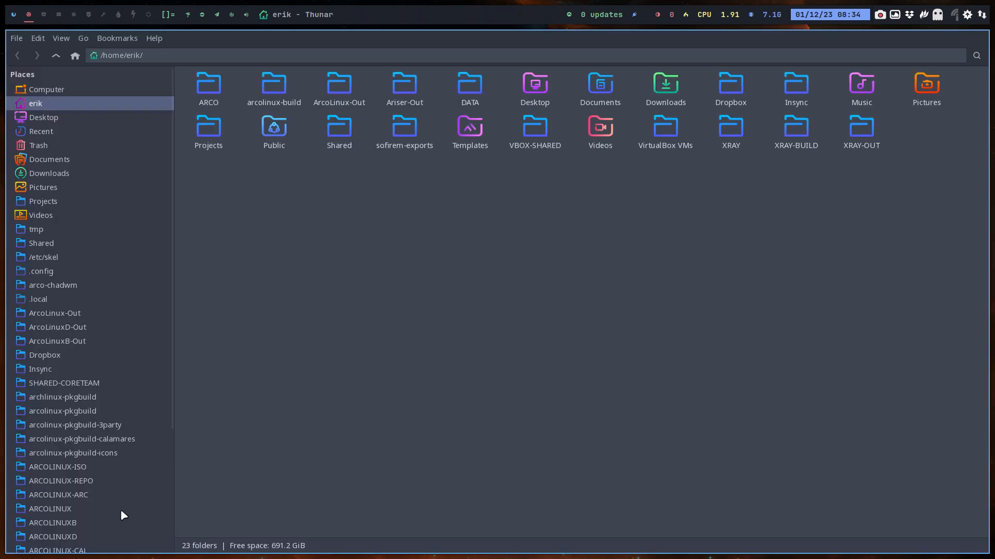
click(78, 467)
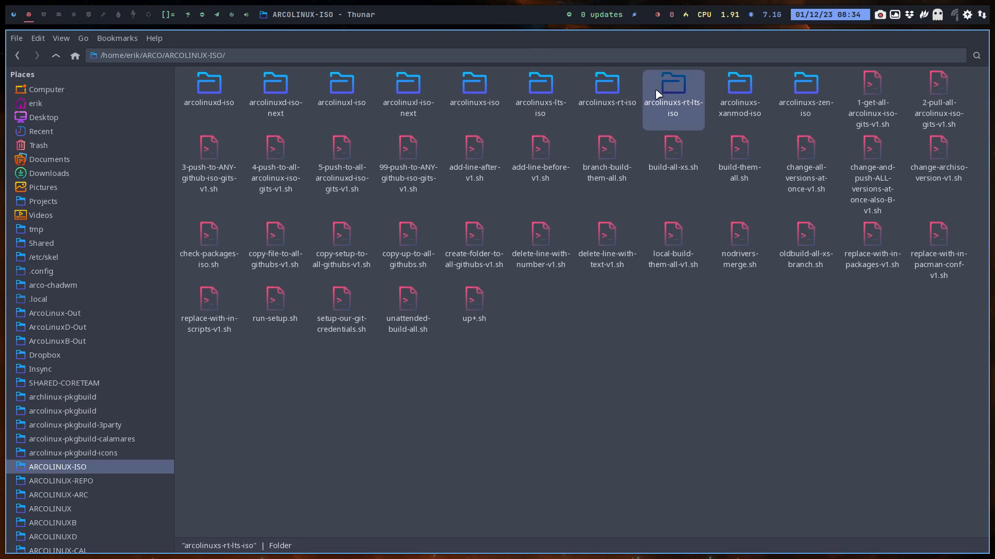
- Copy the entire contents of the arcolinuxs-rt-iso folder into arcolinuxs-rt-lts-iso
double_click(606, 84)
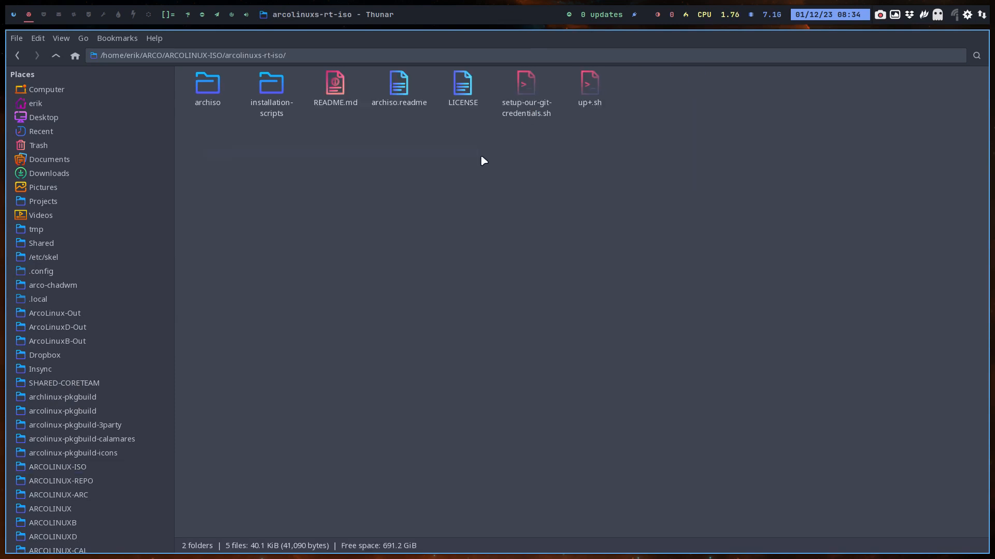
key(ctrl+a)
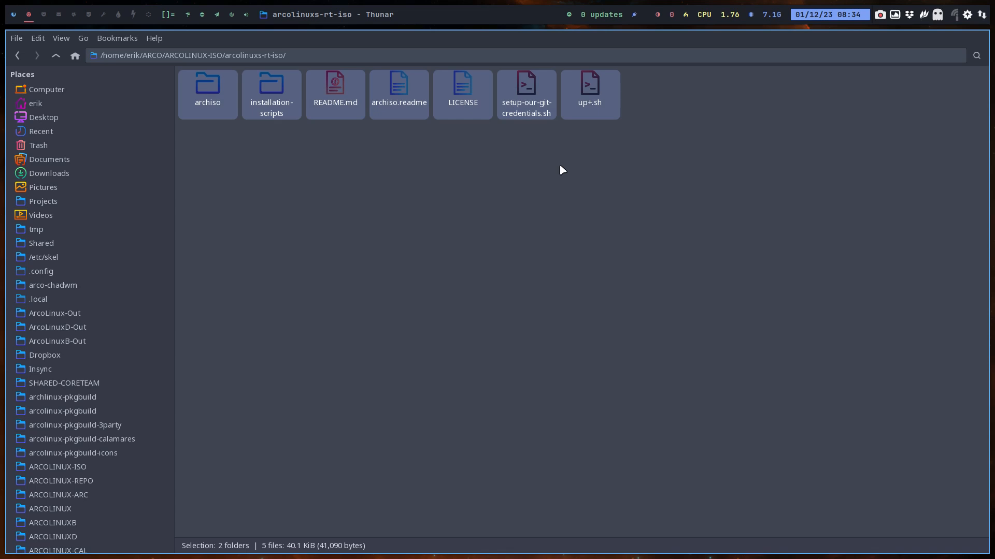
click(56, 55)
double_click(668, 85)
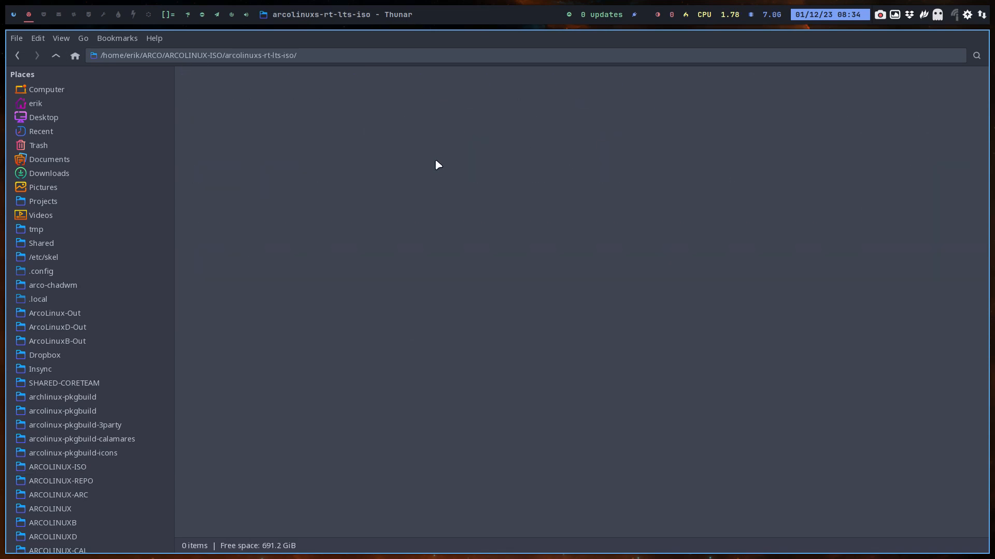
key(ctrl+v)
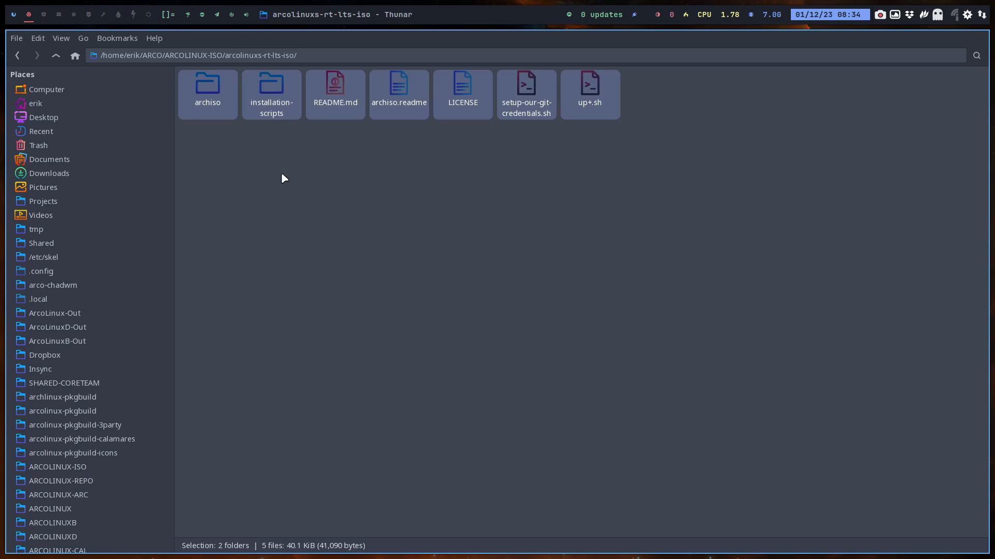
- View archiso.readme, change the README.md heading in arcolinuxs-rt-lts-iso to "# arcolinuxs-rt-lts-iso", save it and close the editor
click(490, 154)
click(402, 91)
double_click(402, 92)
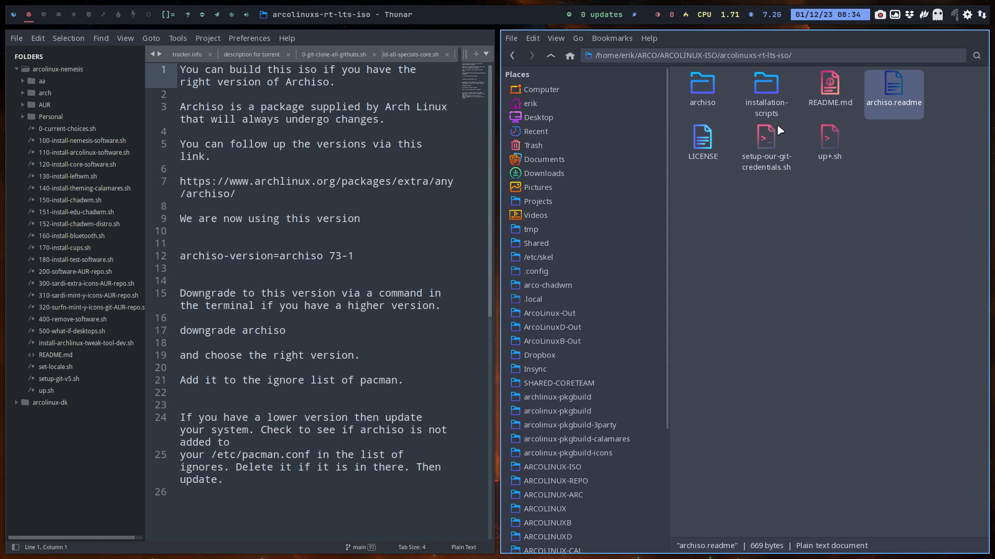
double_click(830, 87)
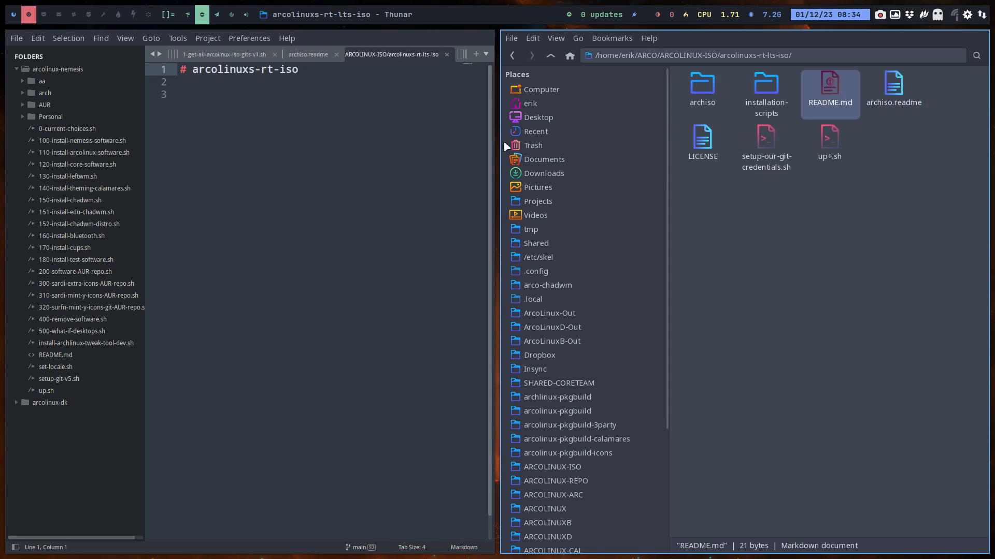
click(279, 72)
text(lts-)
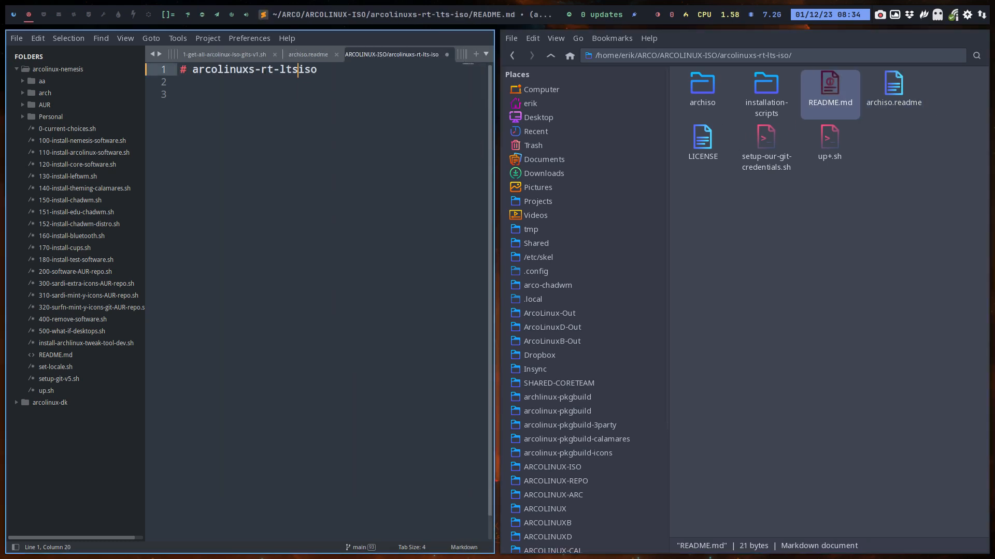
key(ctrl+s)
key(super+q)
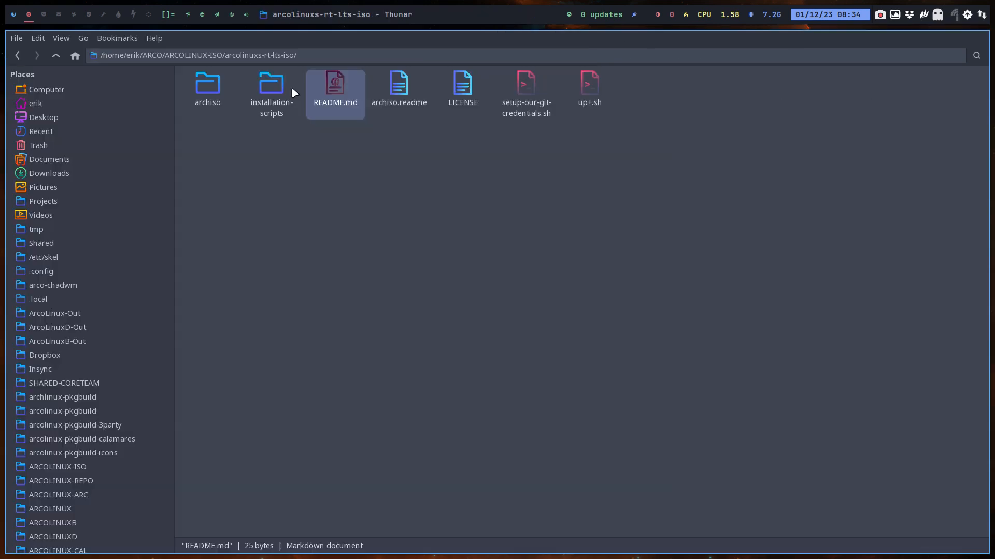
- Run setup-our-git-credentials.sh from a terminal in the arcolinuxs-rt-lts-iso folder
right_click(356, 179)
click(413, 240)
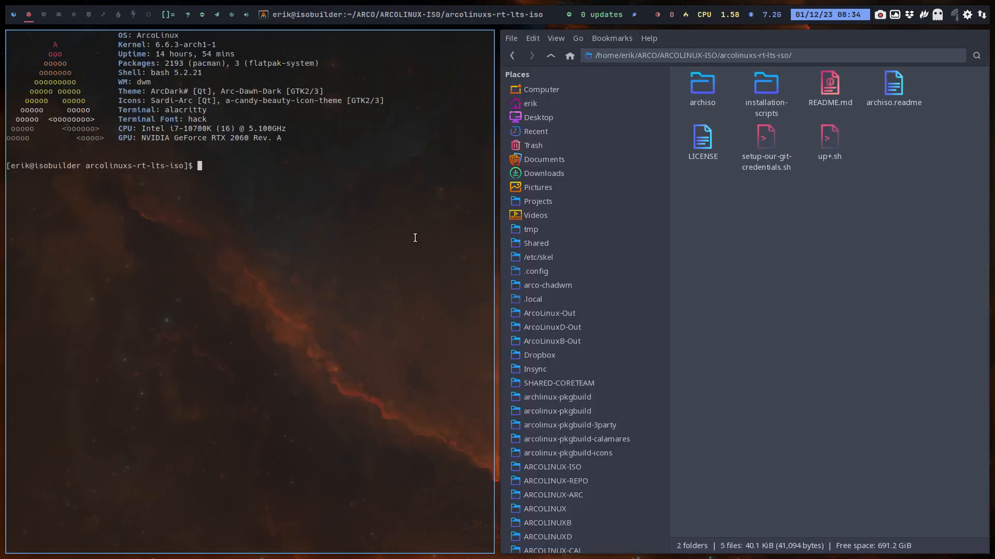
text(./se)
key(Tab)
key(Return)
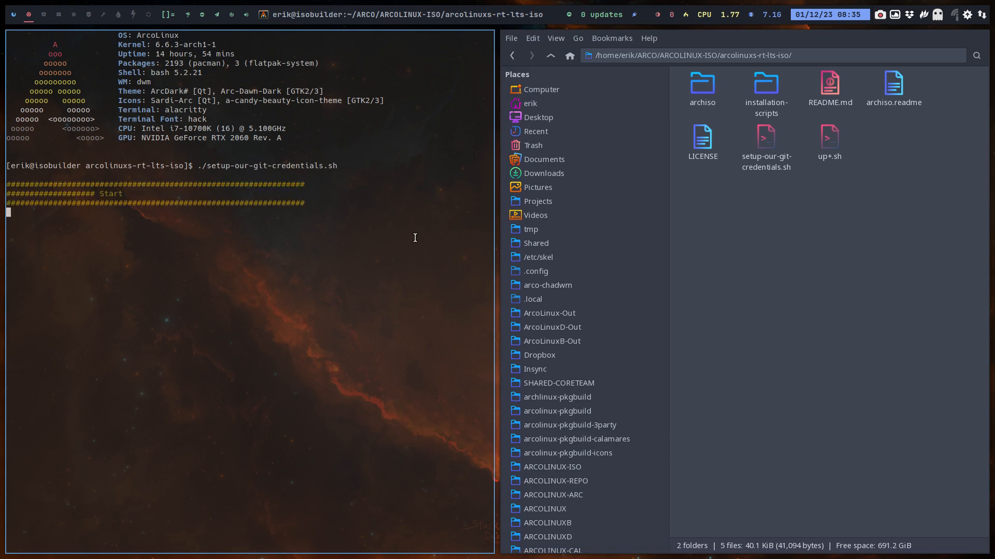
- Push the new files to GitHub by running up+.sh with the commit comment "copy paste from rt"
text(./up)
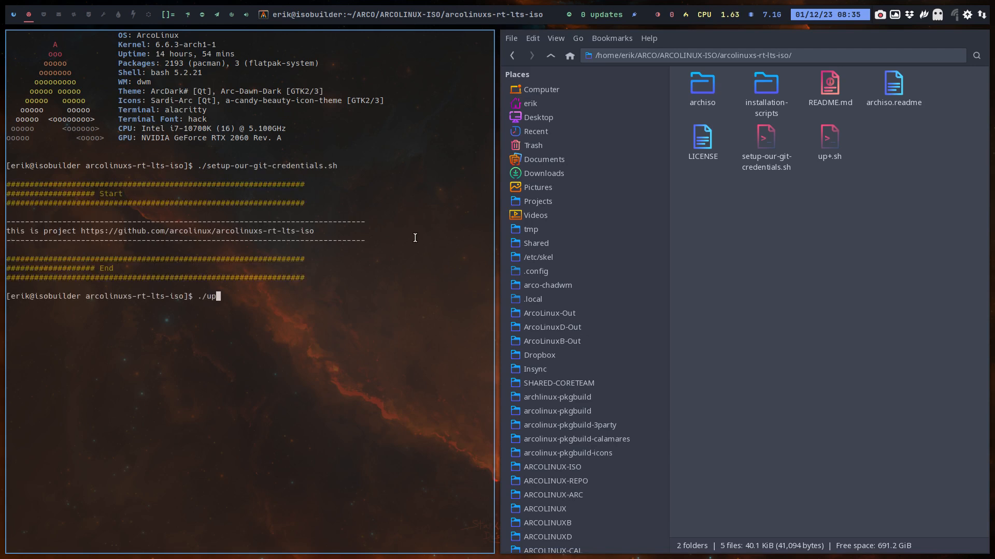
key(Tab)
key(Return)
text(cop)
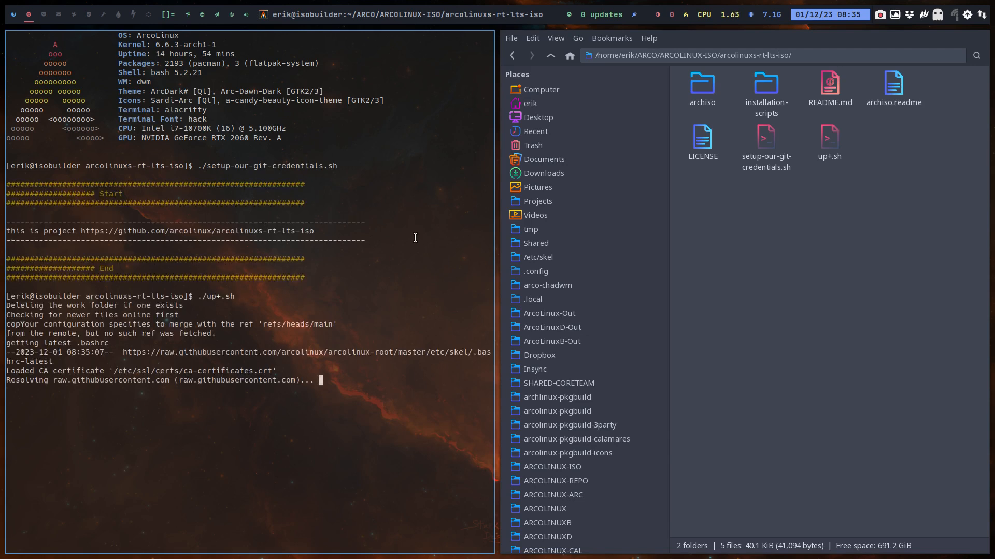
text(y )
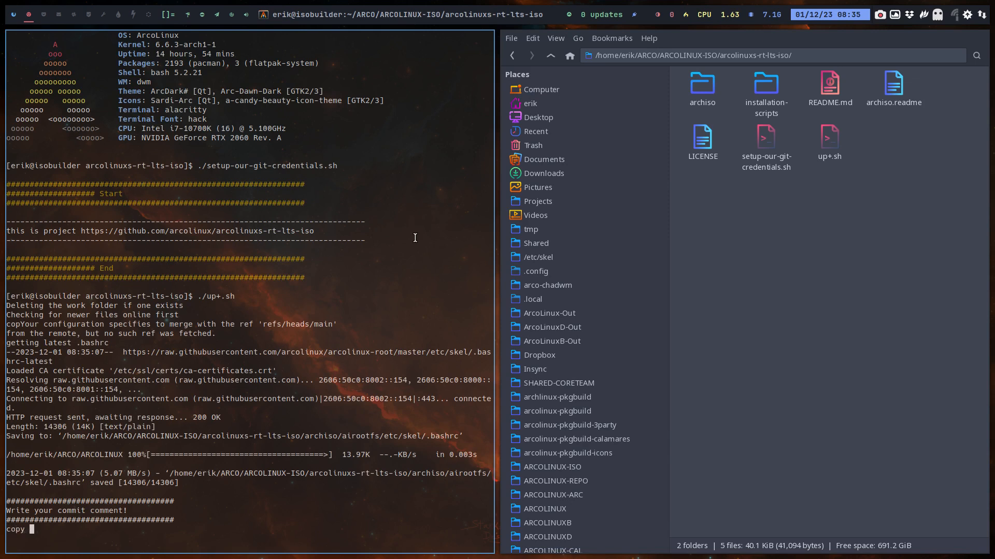
text(paste from rt)
key(Return)
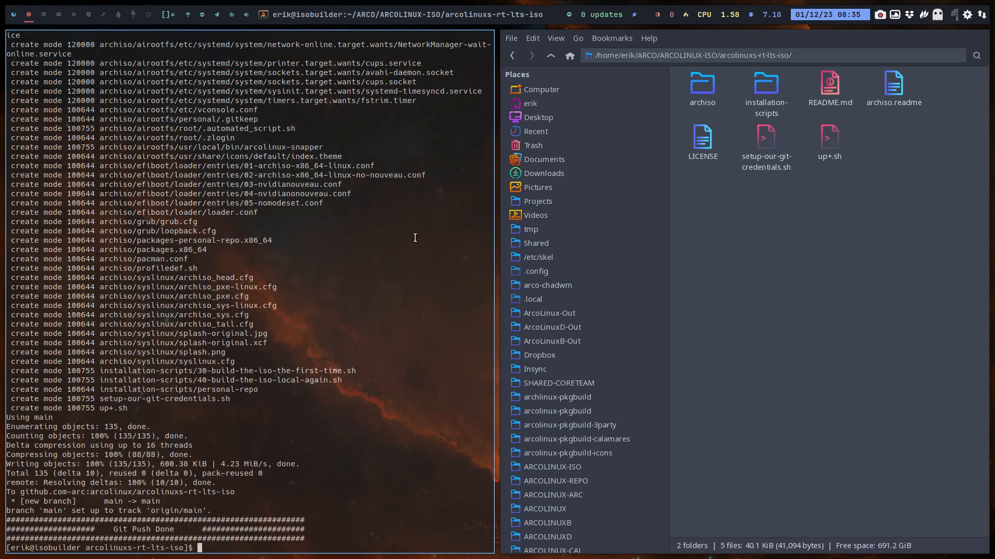
- Add the entry arco-calamares-config-xs-rt-lts/ below arco-calamares-config-xs-rt/ in 1-get-all-arcolinux-cal-gits-v1.sh in the ARCOLINUX-CAL folder
key(super+q)
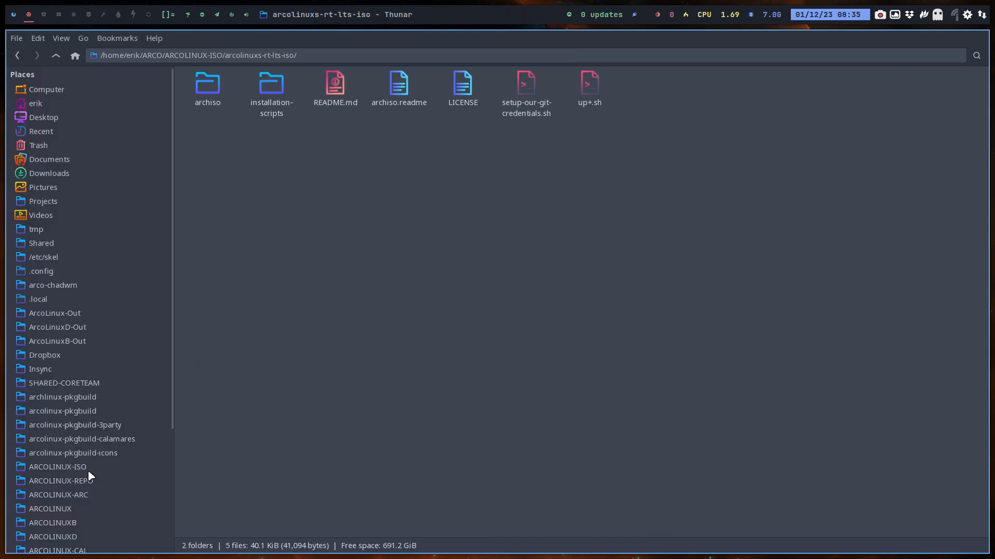
click(95, 552)
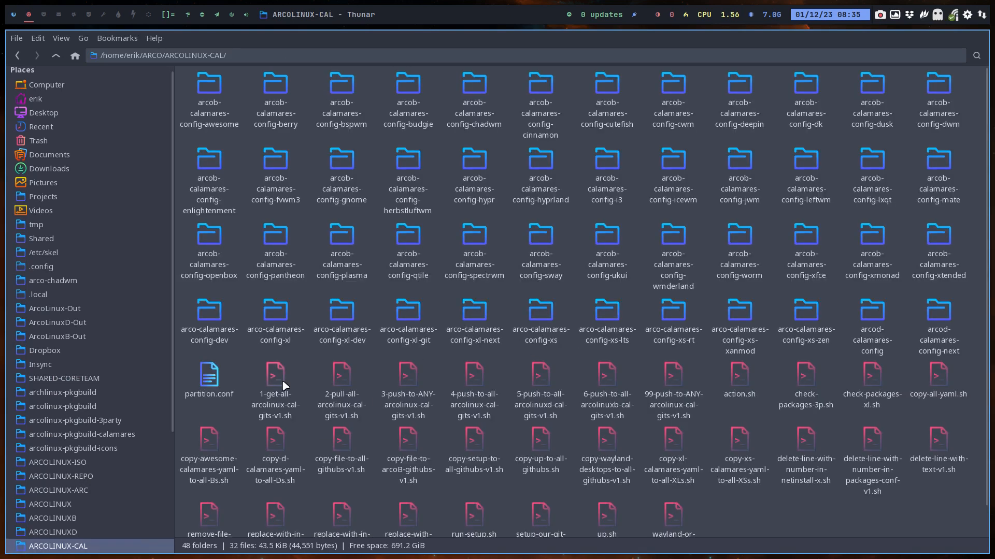
double_click(284, 377)
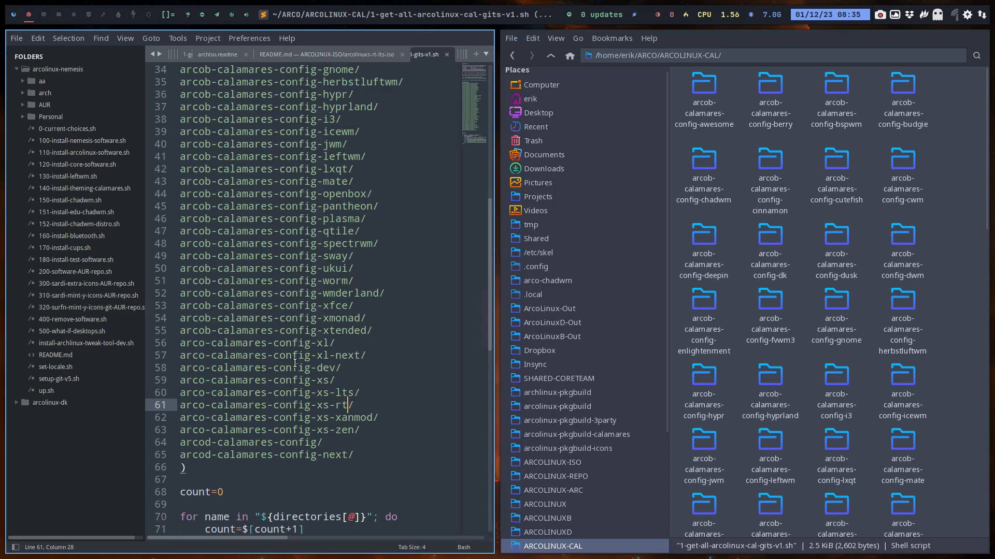
drag(355, 405, 173, 410)
key(ctrl+c)
click(366, 406)
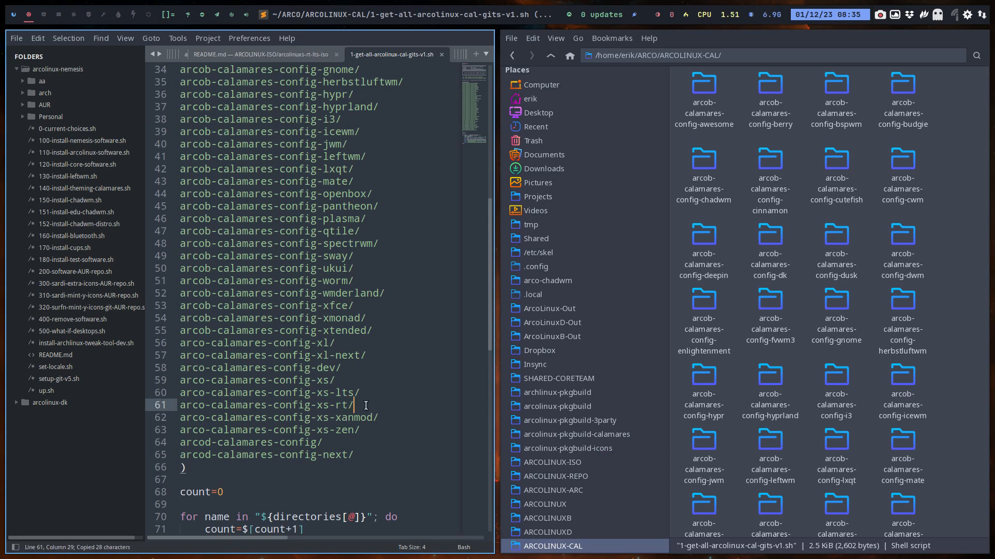
key(Return)
key(ctrl+v)
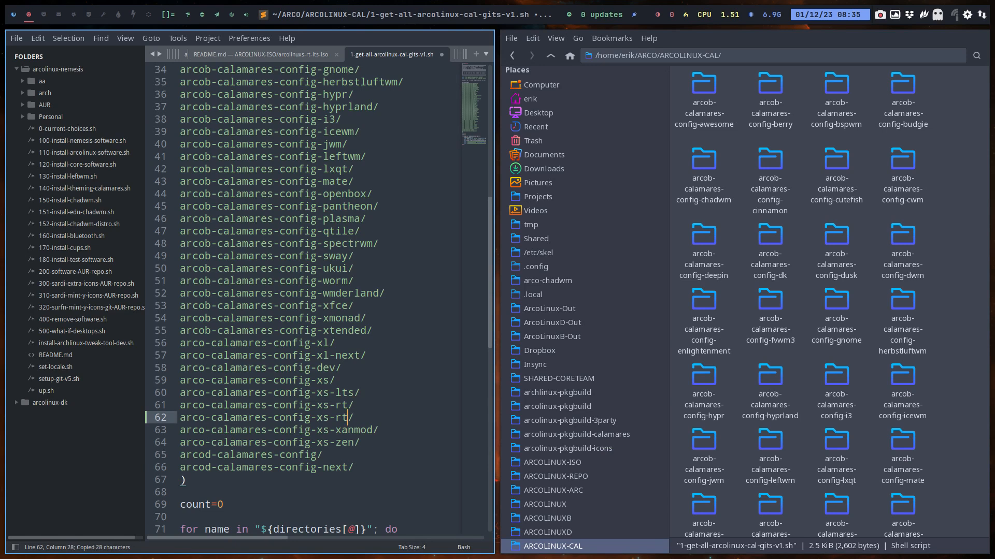
text(-lts)
- Create a public GitHub repository named arco-calamares-config-xs-rt-lts in the arcolinux organization, reusing the name copied from the script
drag(372, 418, 173, 417)
key(ctrl+c)
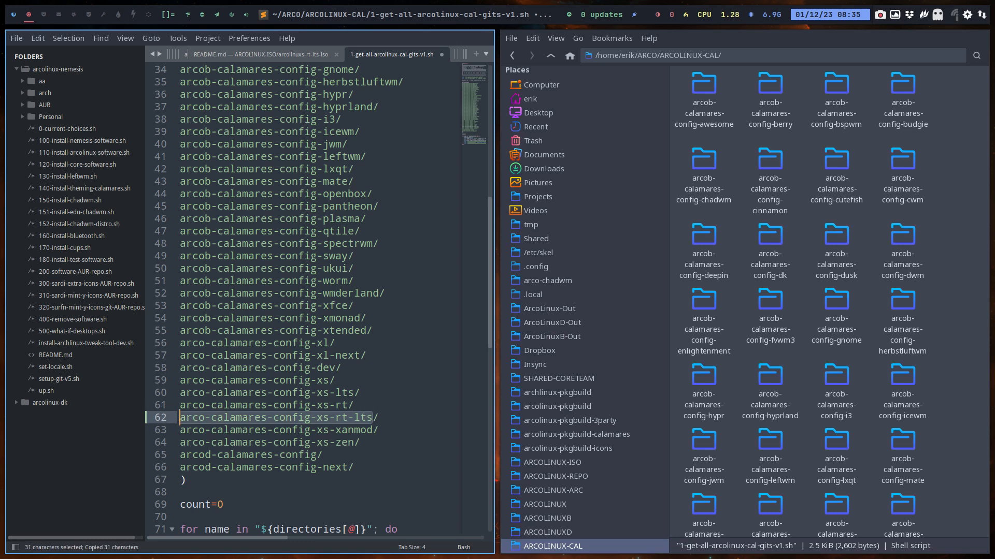
key(super+1)
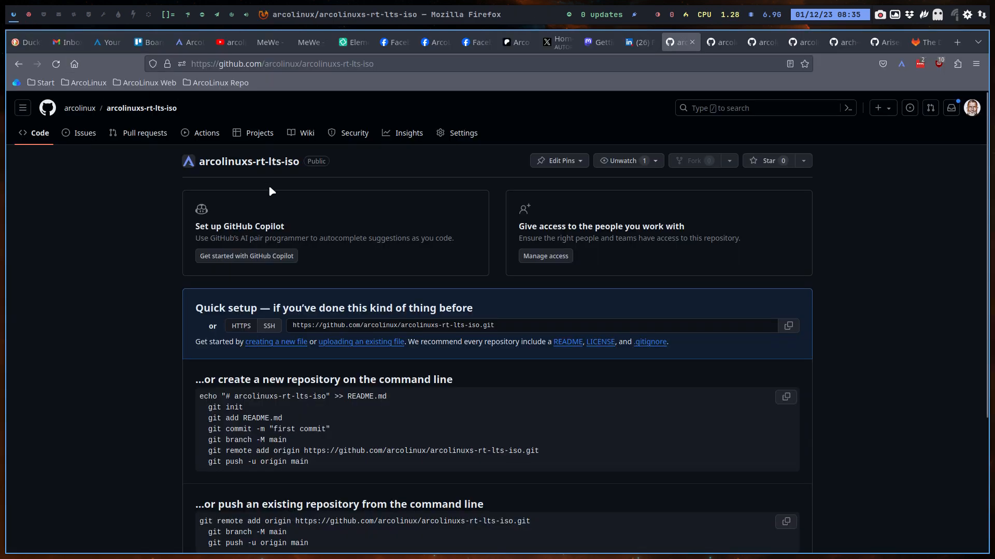
click(79, 108)
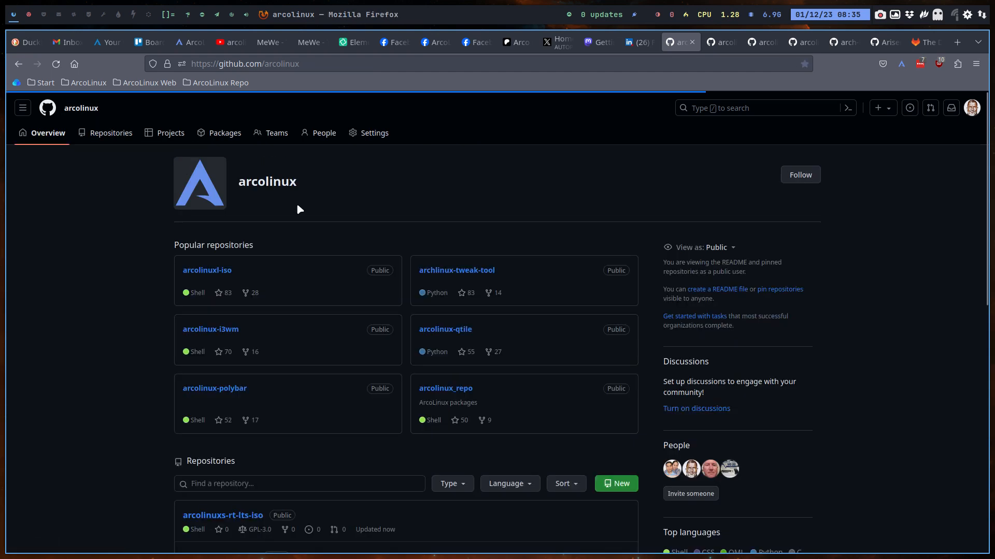
click(614, 483)
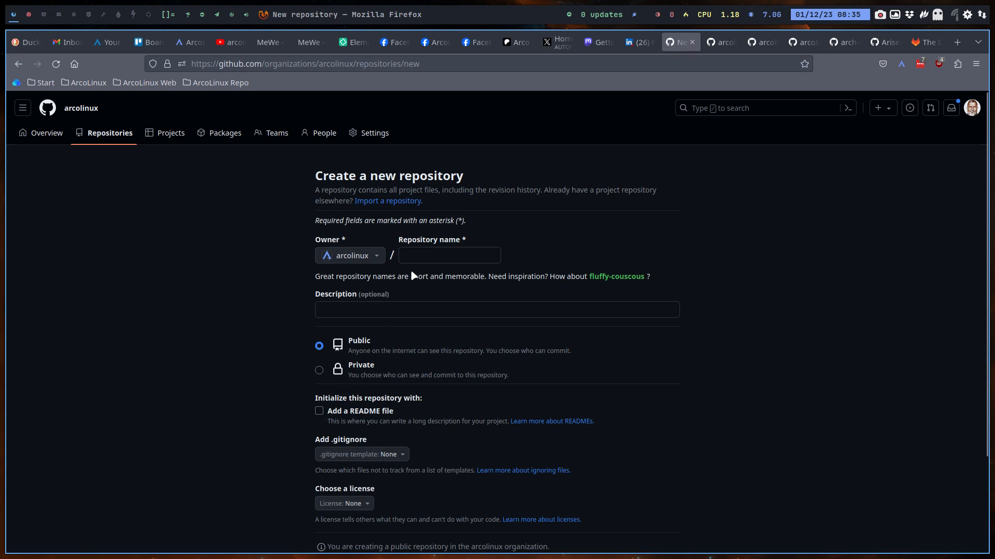
click(417, 258)
key(ctrl+v)
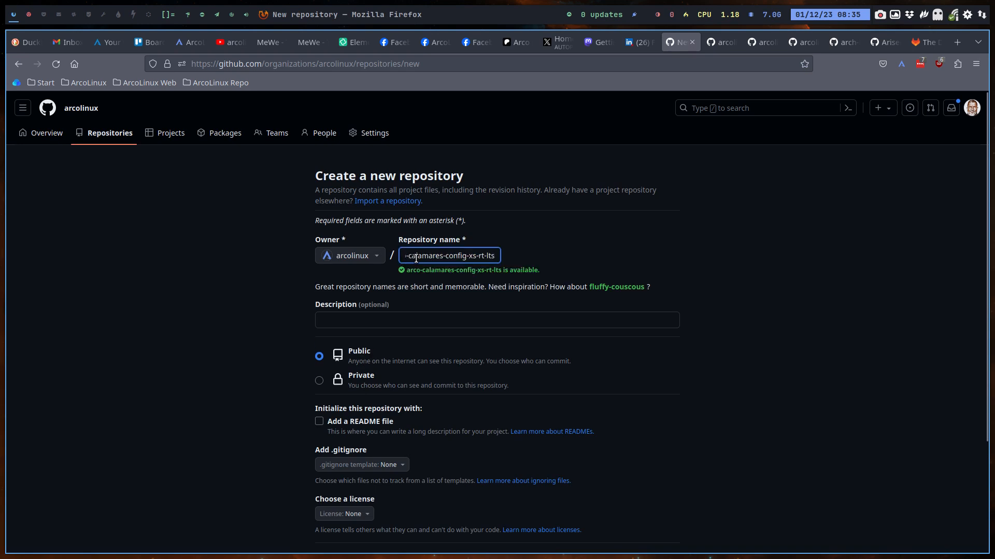
scroll(242, 330, down, 2)
click(632, 458)
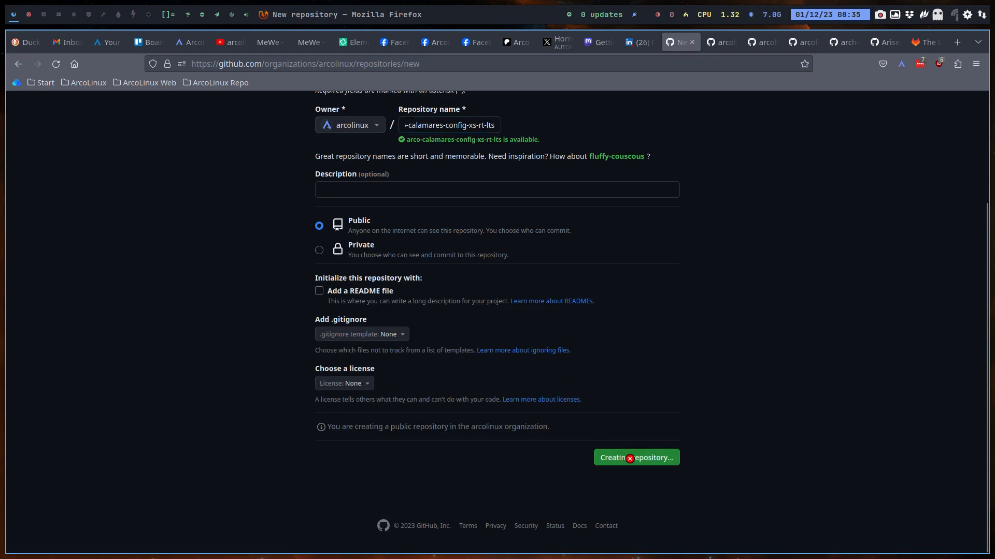
- Run 1-get-all-arcolinux-cal-gits-v1.sh from a terminal in the ARCOLINUX-CAL folder, and close the terminal, file manager and editor
key(super+2)
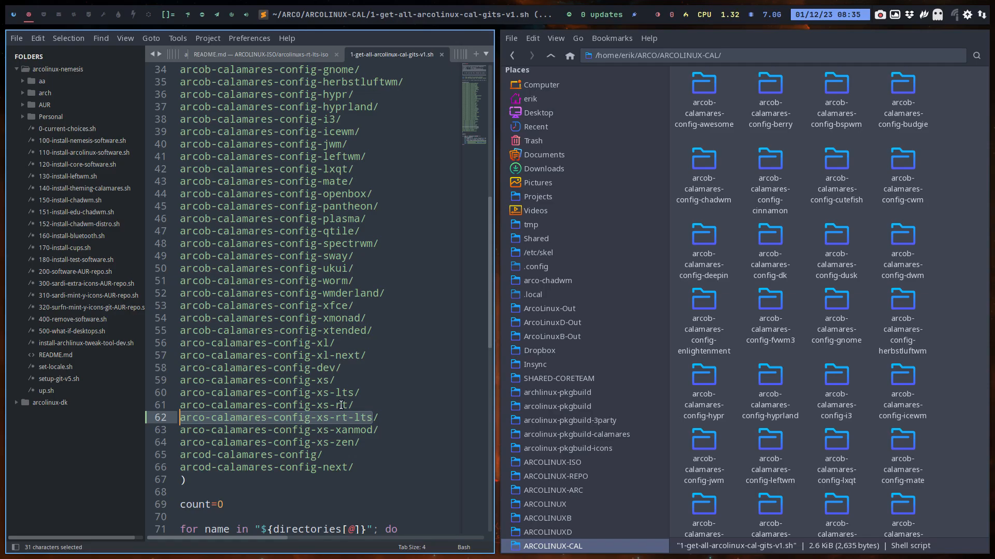
right_click(805, 462)
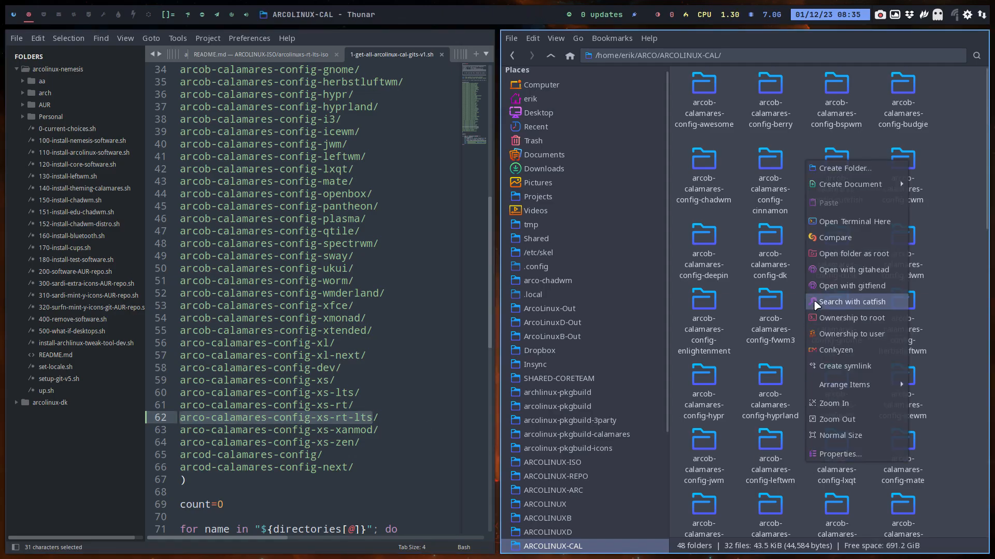
click(828, 221)
text(.)
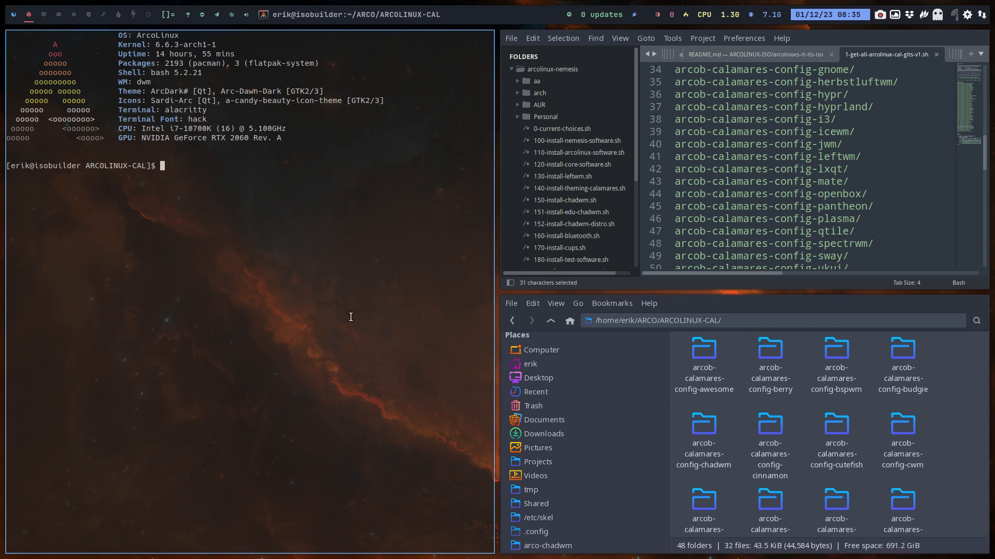
text(./1)
key(Tab)
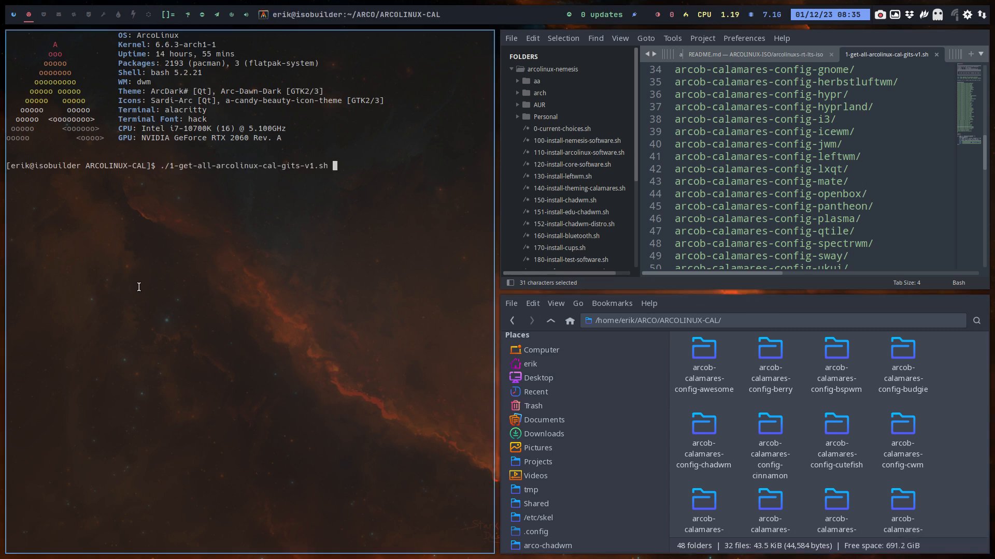
key(Return)
key(super+q)
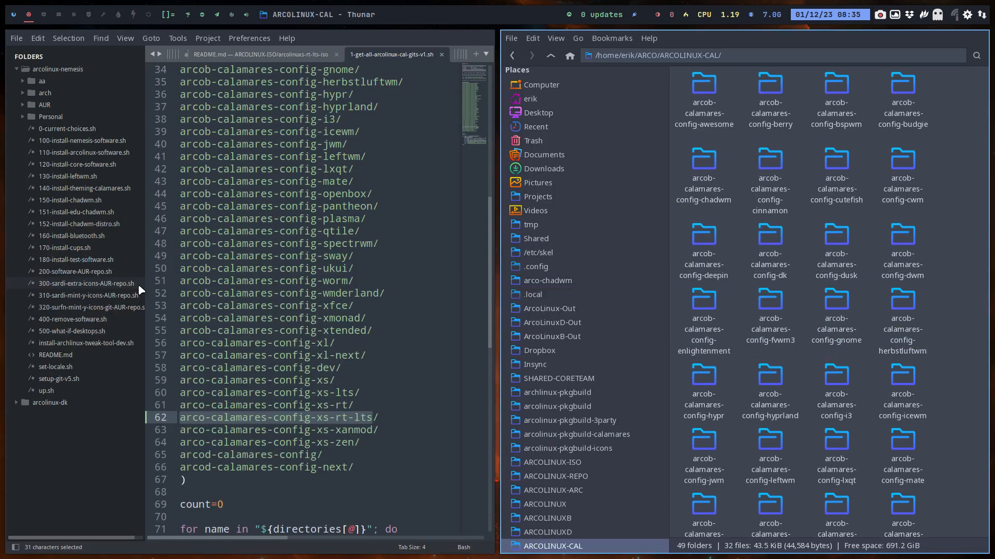
key(super+q)
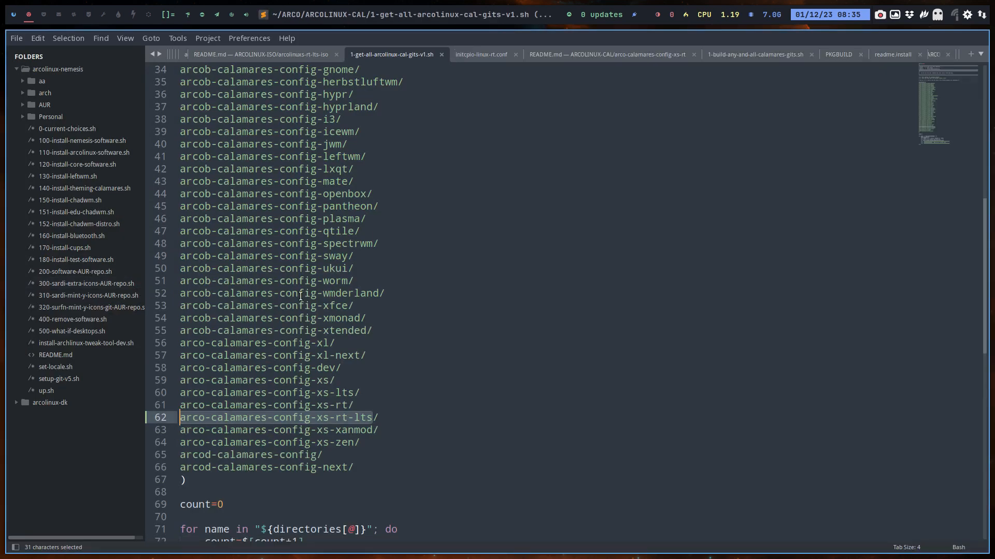
key(super+q)
- Copy the entire contents of ARCOLINUX-CAL/arco-calamares-config-xs-rt into arco-calamares-config-xs-rt-lts, and check the copied README.md
key(super+shift+Return)
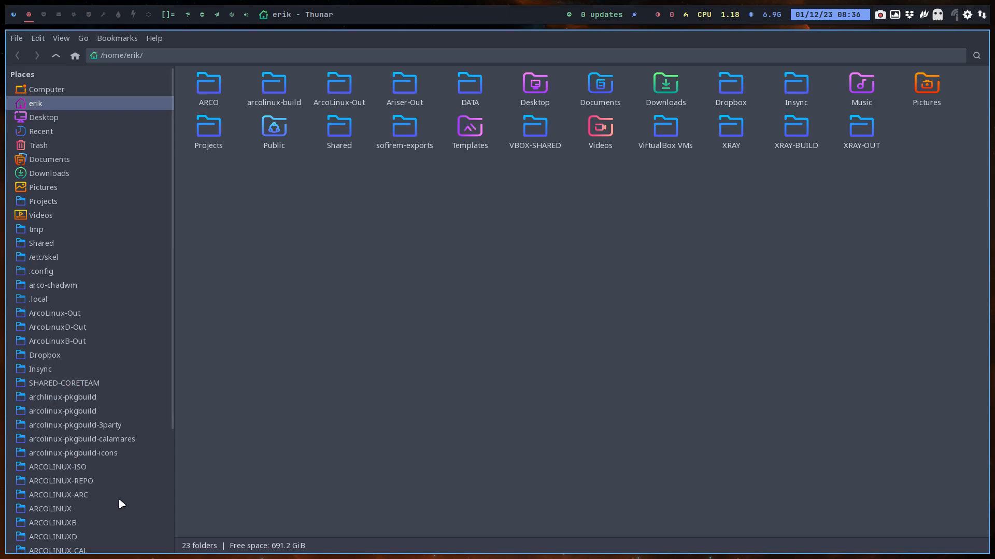
click(103, 548)
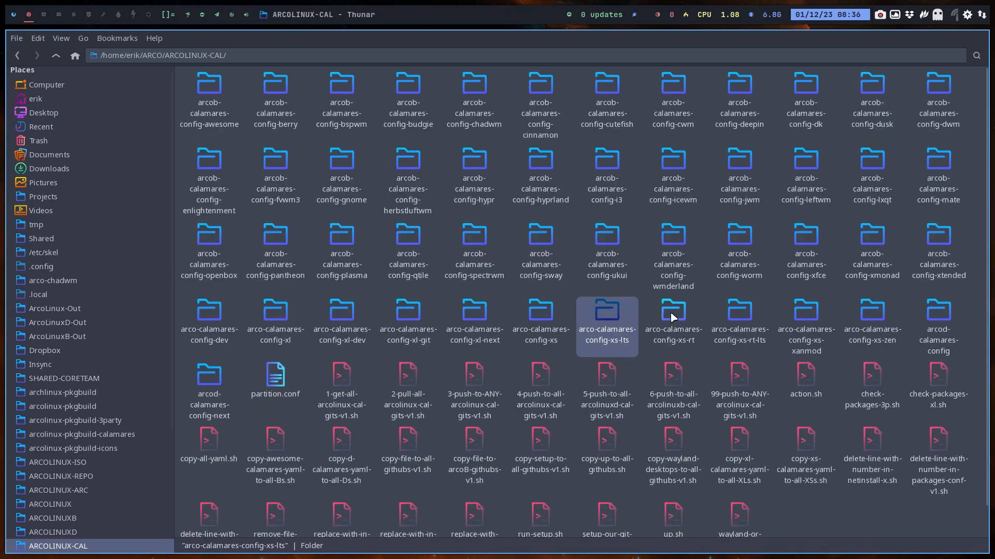
click(735, 316)
double_click(692, 317)
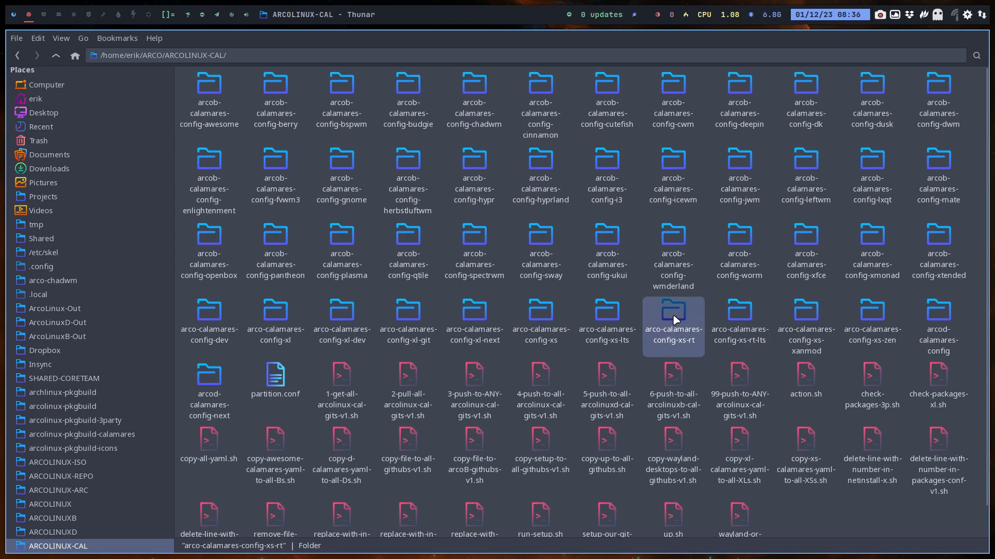
key(ctrl+a)
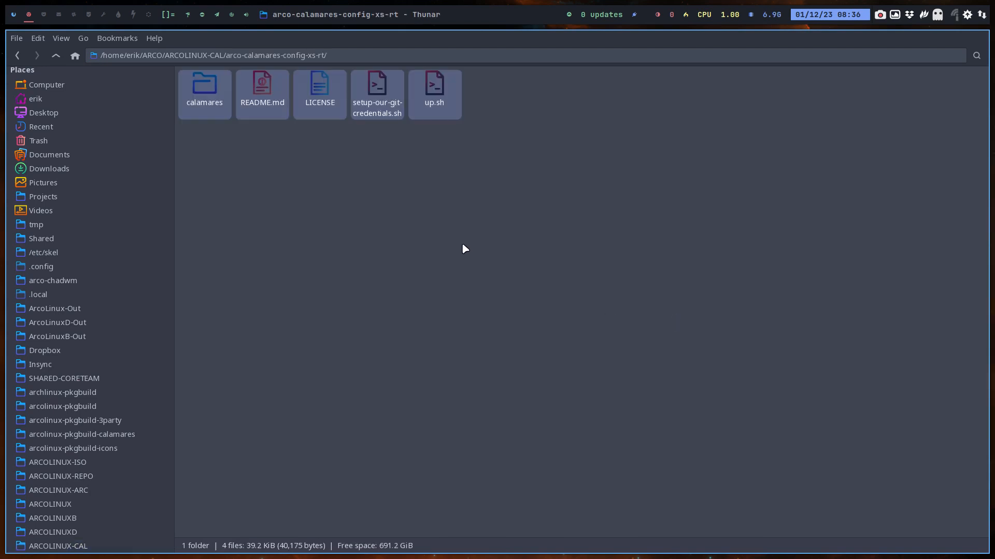
click(56, 55)
double_click(728, 325)
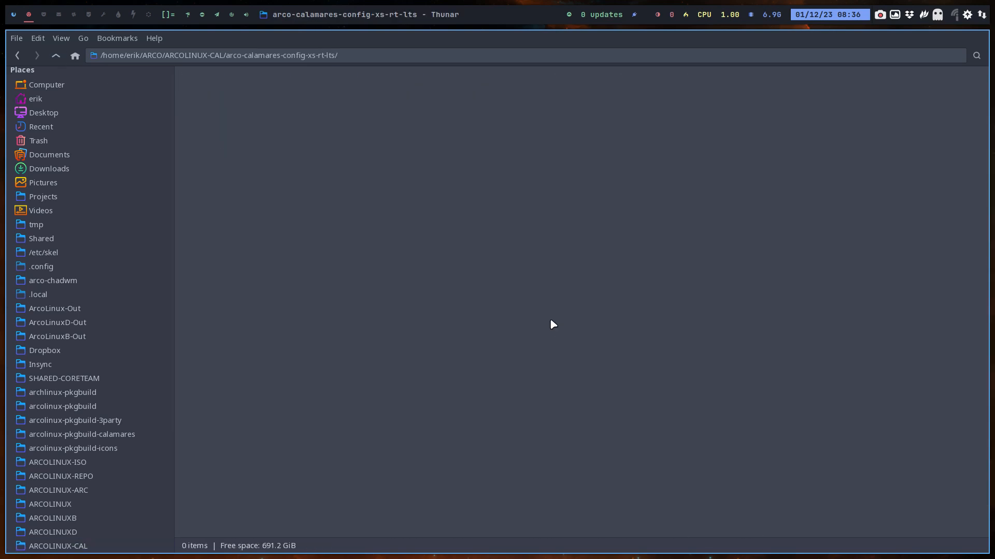
key(ctrl+a)
double_click(260, 80)
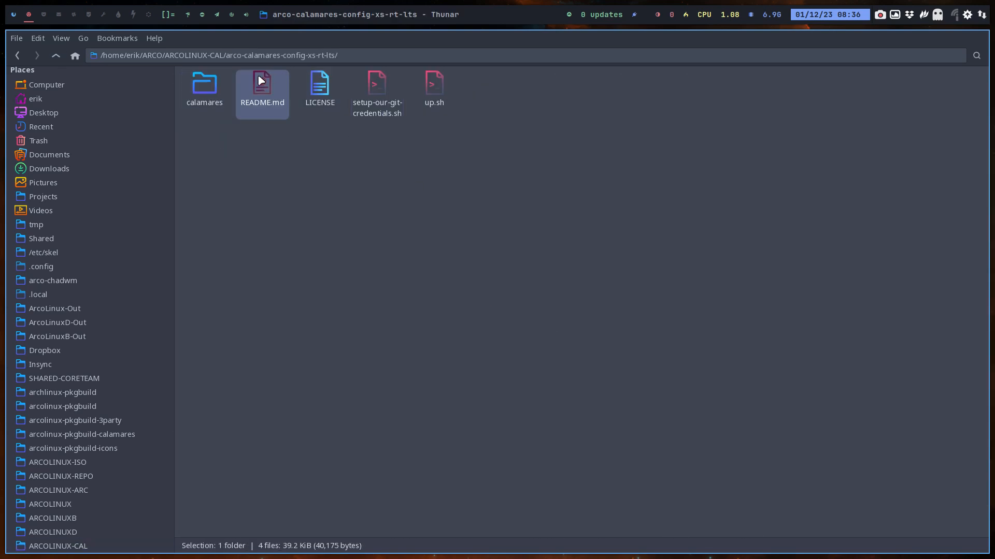
key(super+q)
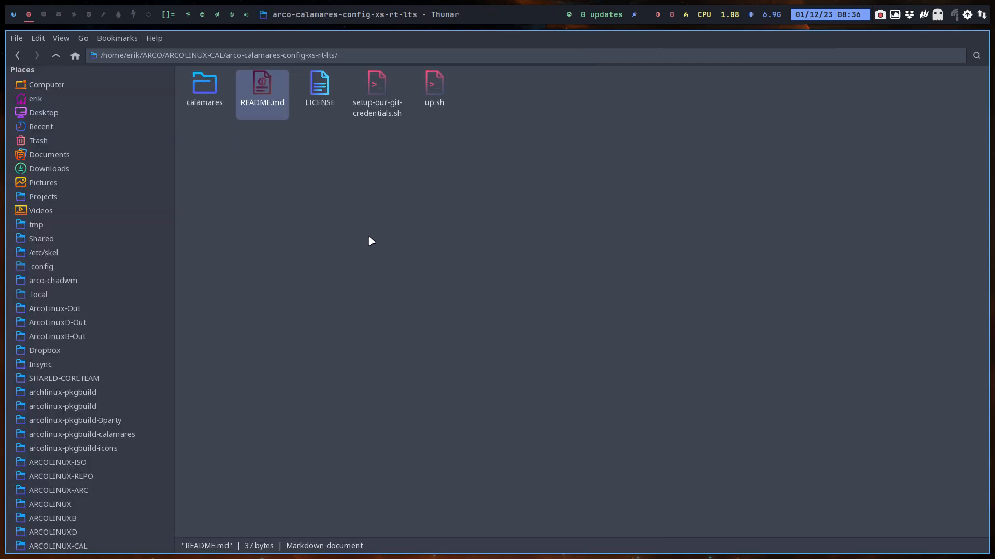
- Run setup-our-git-credentials.sh from a terminal in the arco-calamares-config-xs-rt-lts folder
right_click(368, 236)
click(438, 295)
text(.:set)
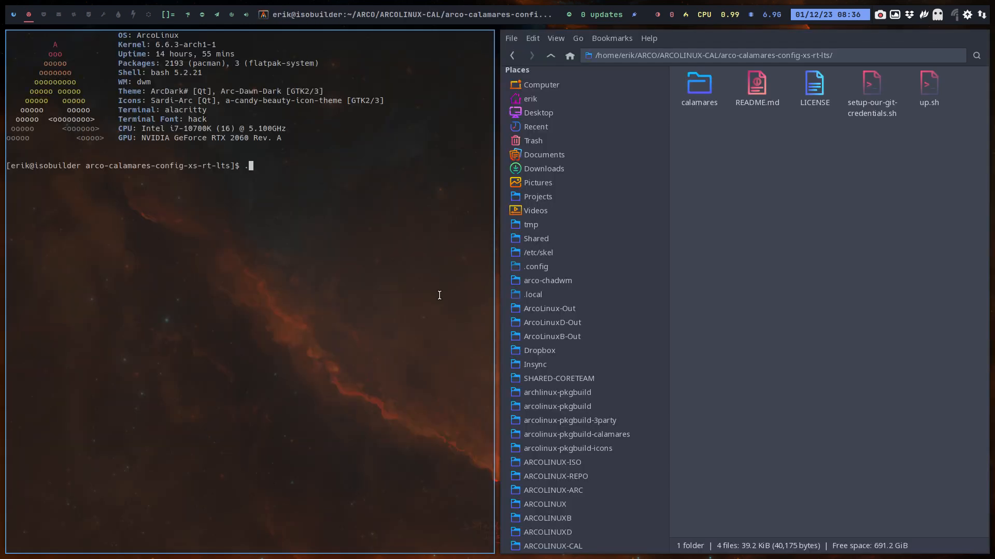
key(BackSpace)
key(BackSpace)
key(BackSpace)
key(BackSpace)
text(/s)
key(Tab)
key(Return)
- Push the Calamares config files to GitHub by running up.sh with the commit comment "copy paste from rt", and close the terminal
text(./up)
key(Tab)
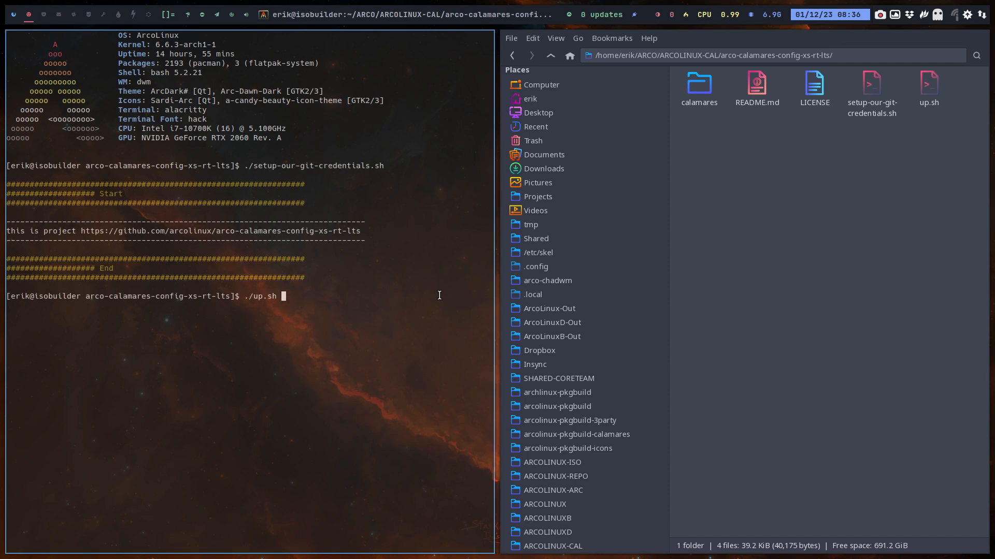
key(Return)
text(c)
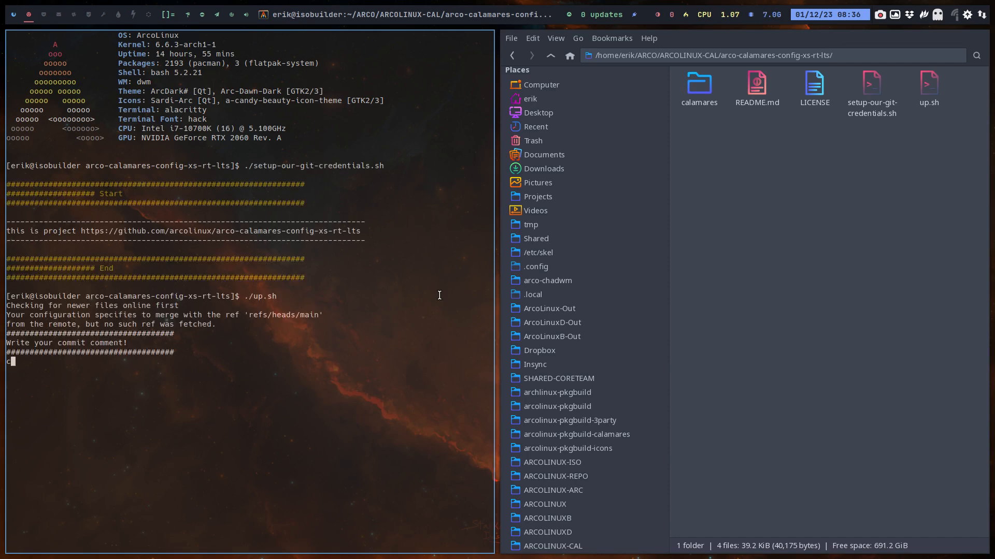
text(opy paste from rt)
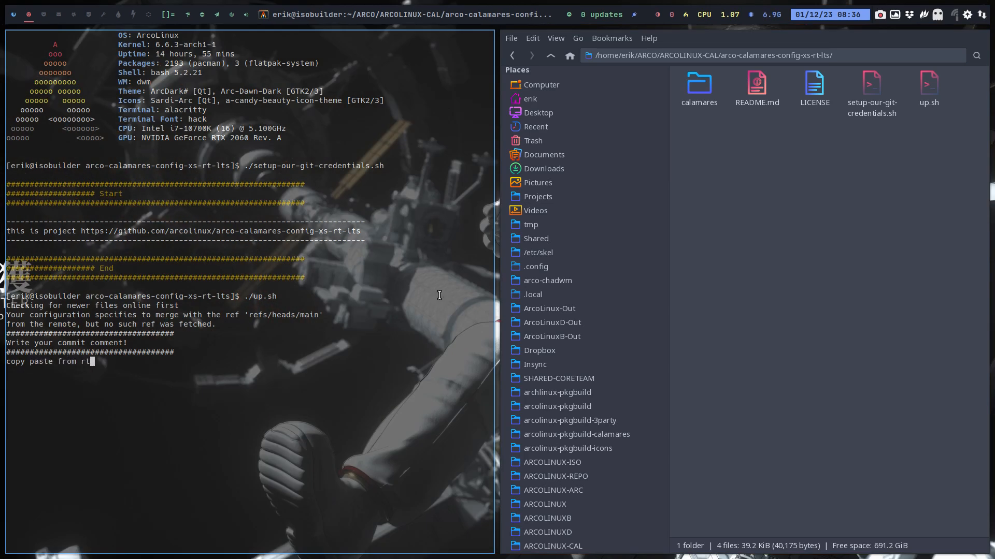
key(Return)
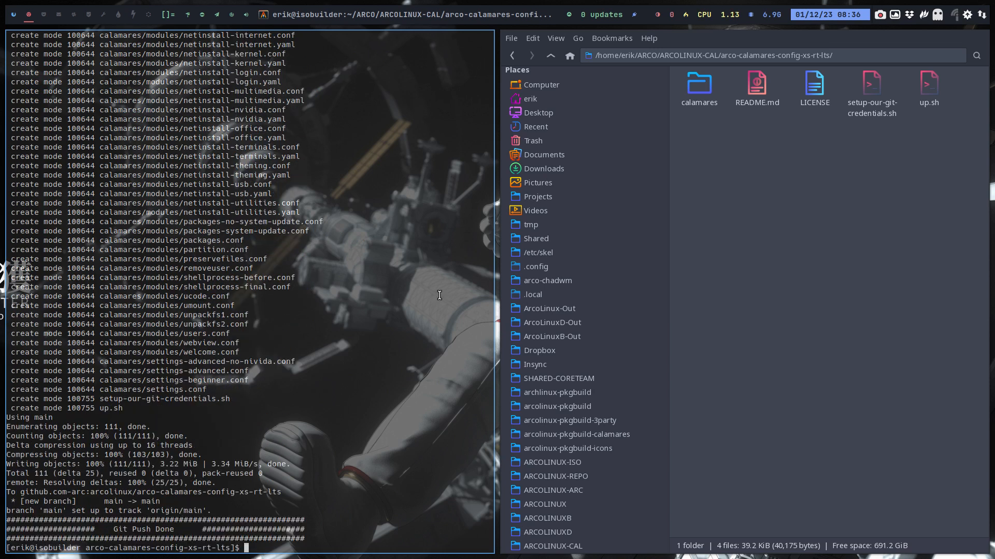
key(super+q)
- Duplicate the arco-calamares-config-xs-rt folder inside arcolinux-pkgbuild/ARCOLINUX-CAL
click(160, 408)
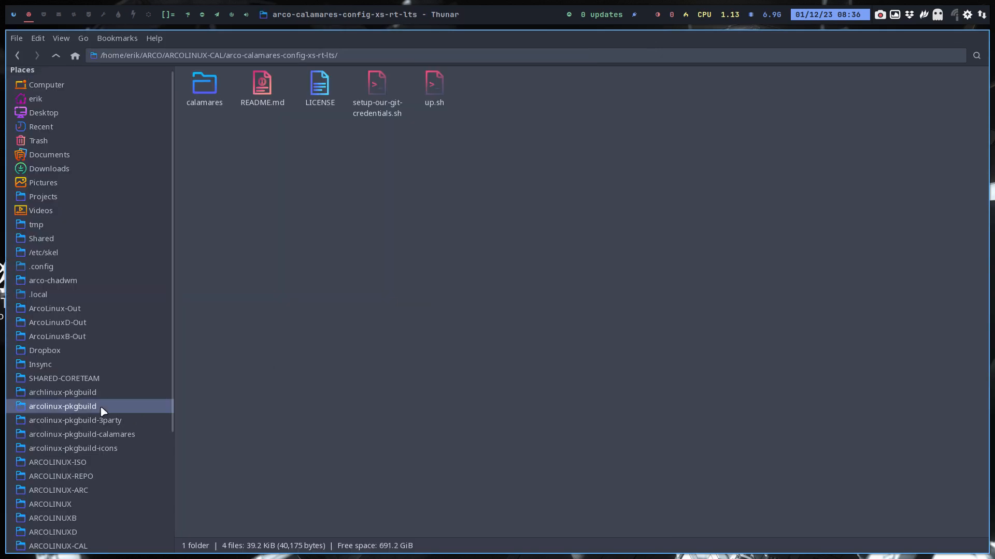
double_click(318, 85)
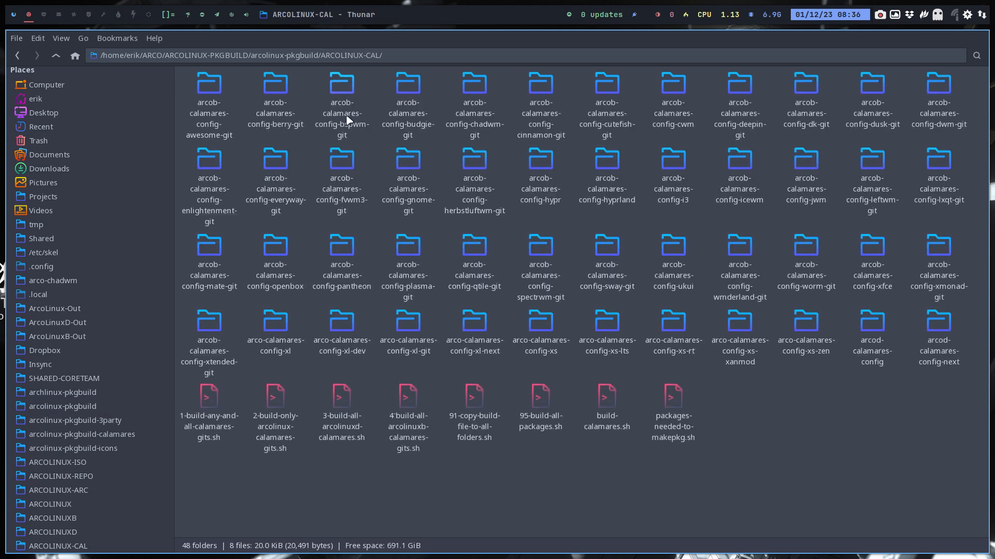
click(676, 325)
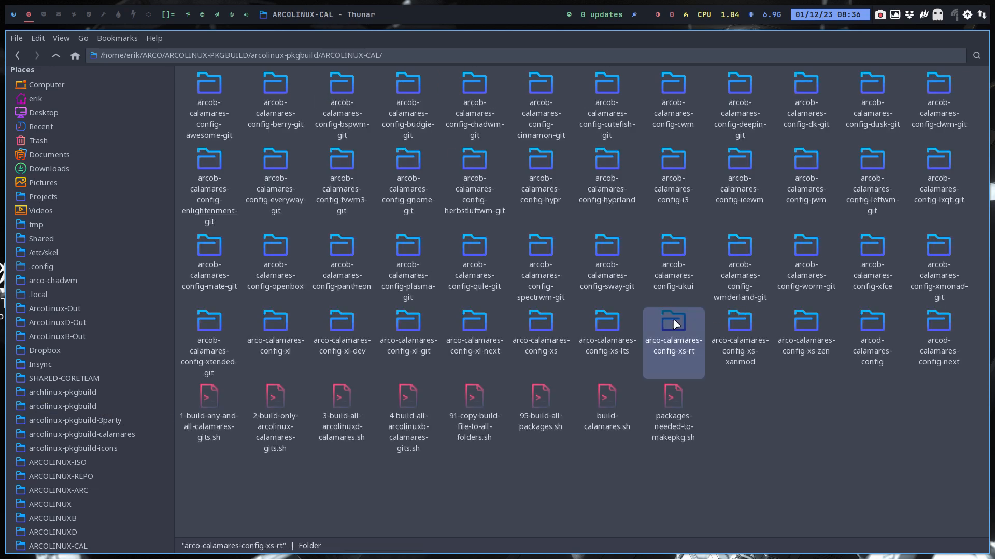
key(ctrl+c)
key(ctrl+v)
- Rename the duplicated package folder as arco-calamares-config-xs-rt-lts
key(F2)
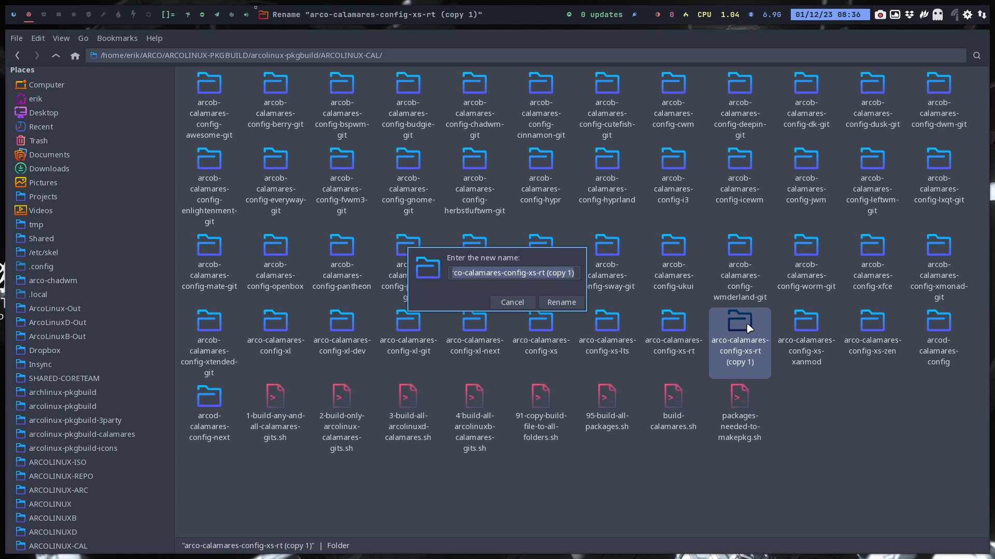
key(End)
key(BackSpace)
key(BackSpace)
key(BackSpace)
key(BackSpace)
key(BackSpace)
key(BackSpace)
key(BackSpace)
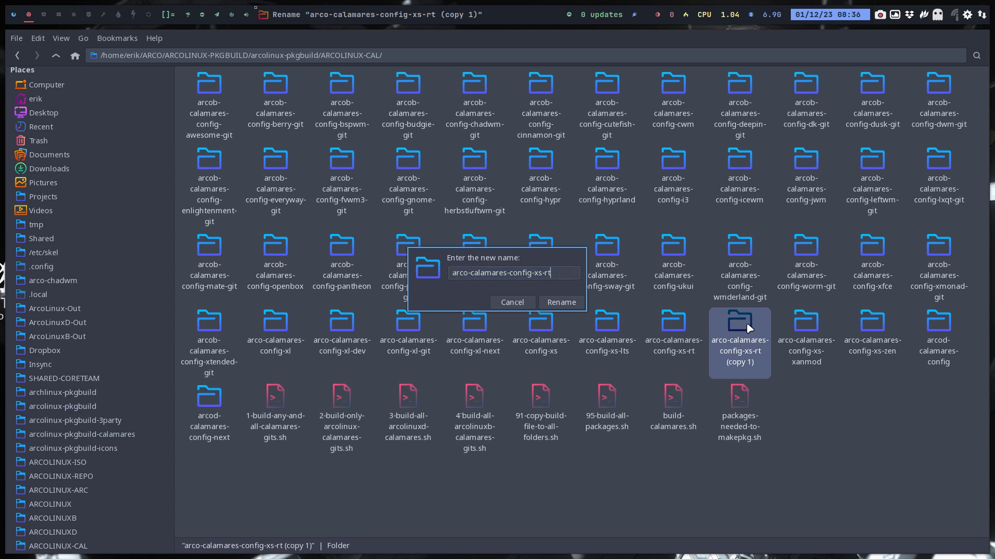
text(-lts)
key(Return)
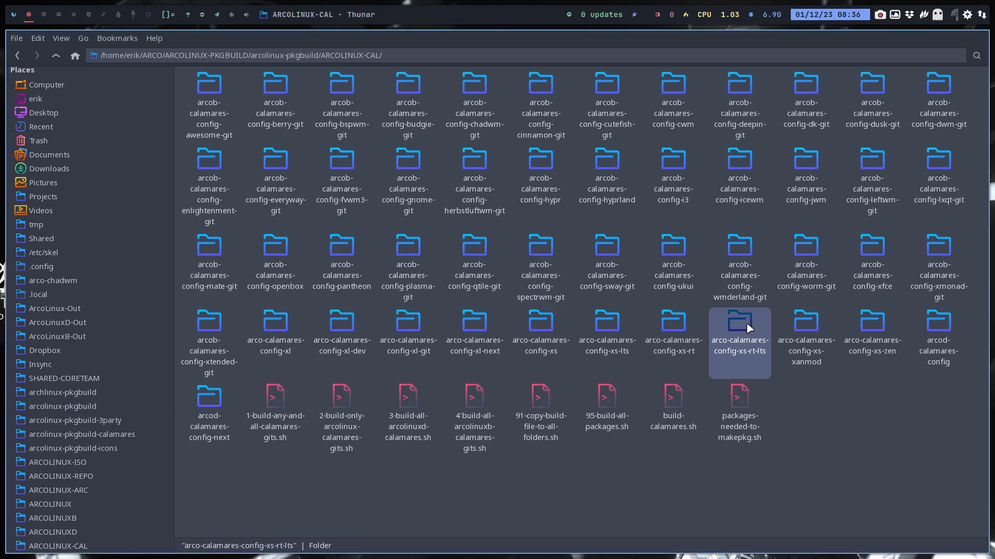
- In the new folder's PKGBUILD, set pkgname to arco-calamares-config-xs-rt-lts-git and _pkgname to arco-calamares-config-xs-rt-lts, save it and close the editor
key(Return)
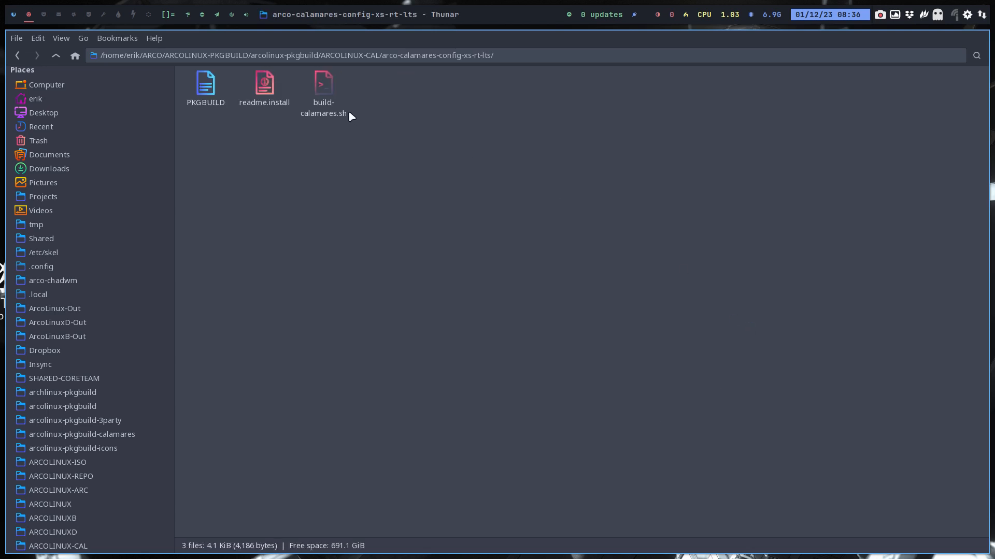
double_click(210, 85)
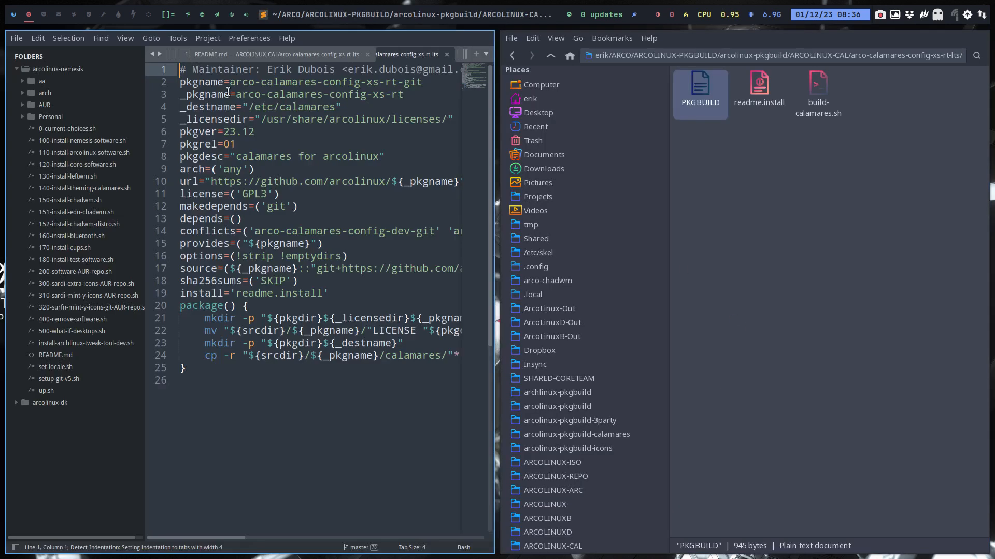
click(404, 82)
text(lts)
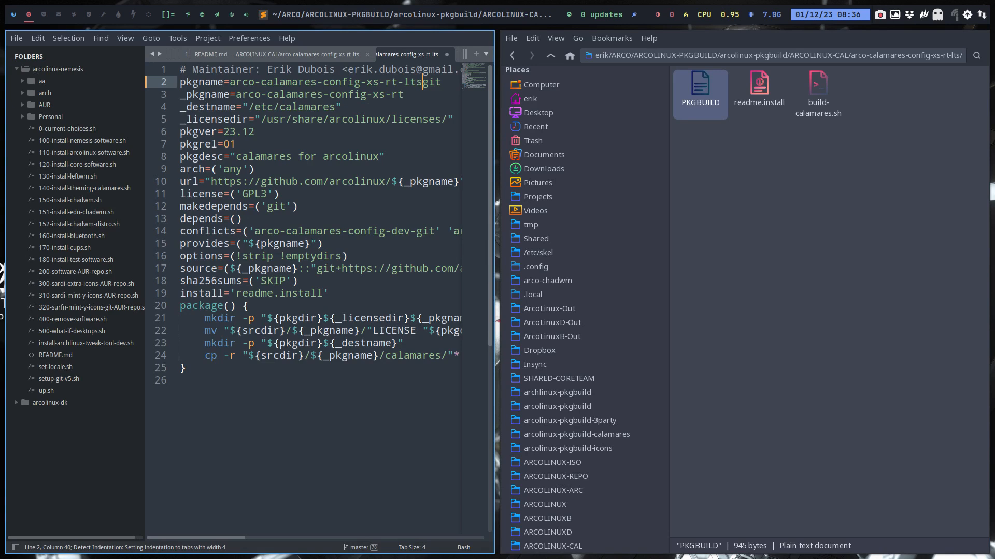
text(-)
key(Down)
text(-l)
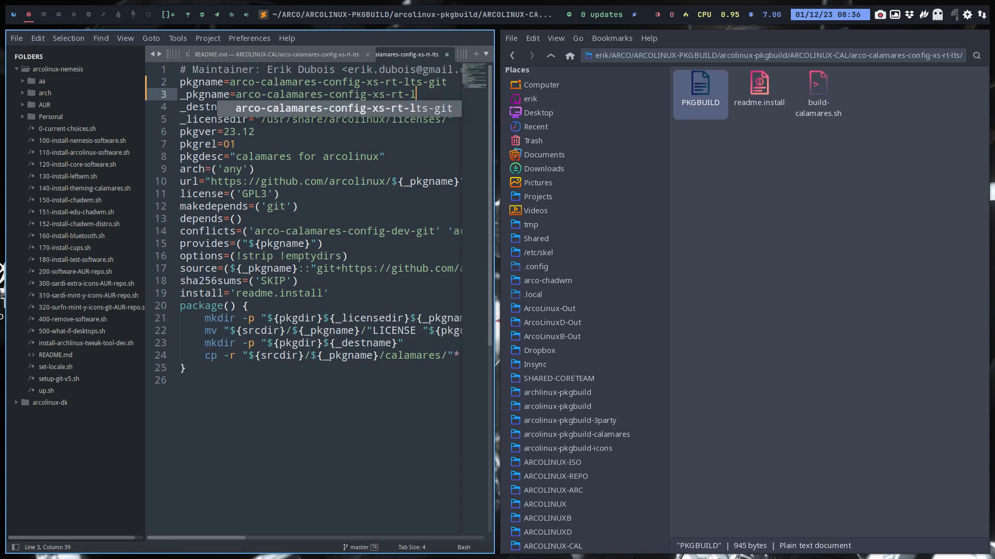
text(ts)
click(286, 136)
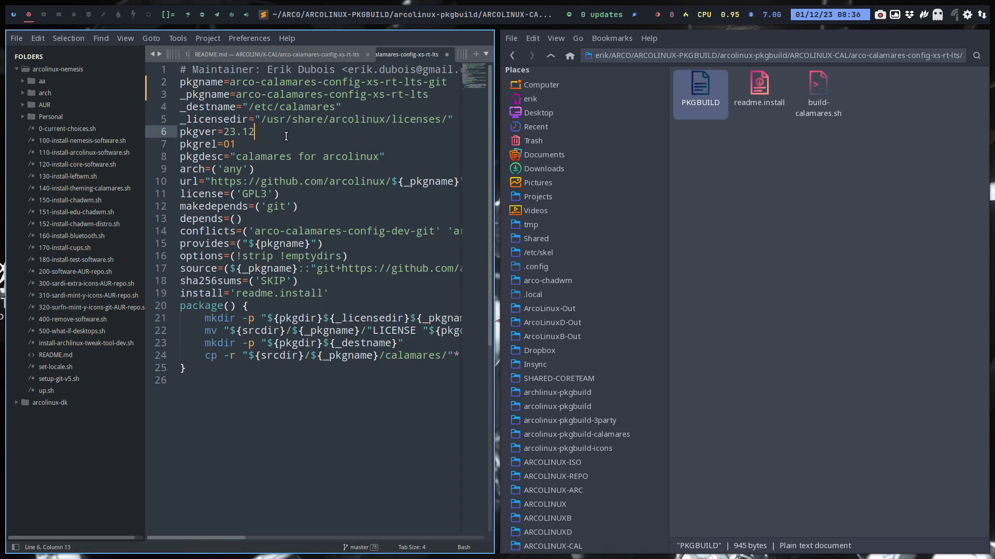
key(ctrl+s)
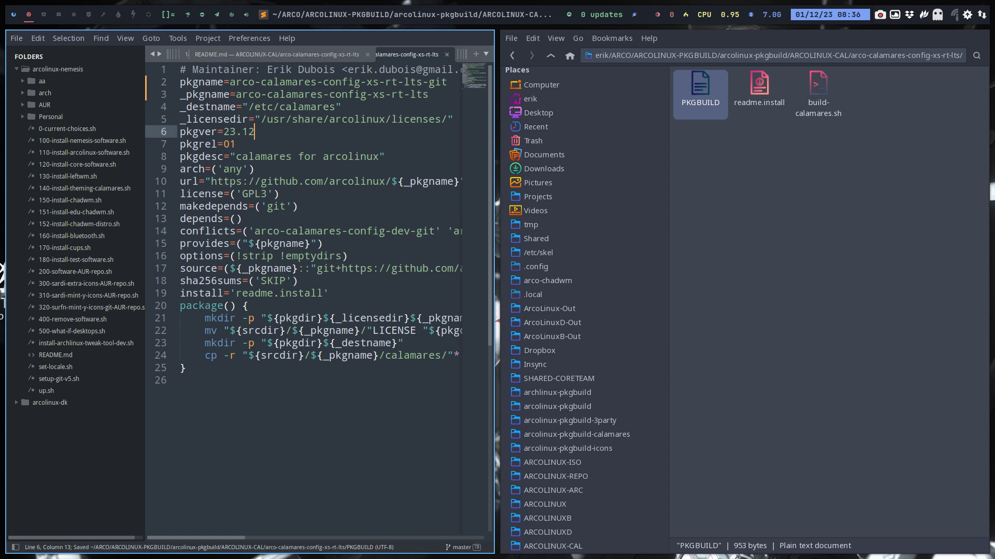
key(super+q)
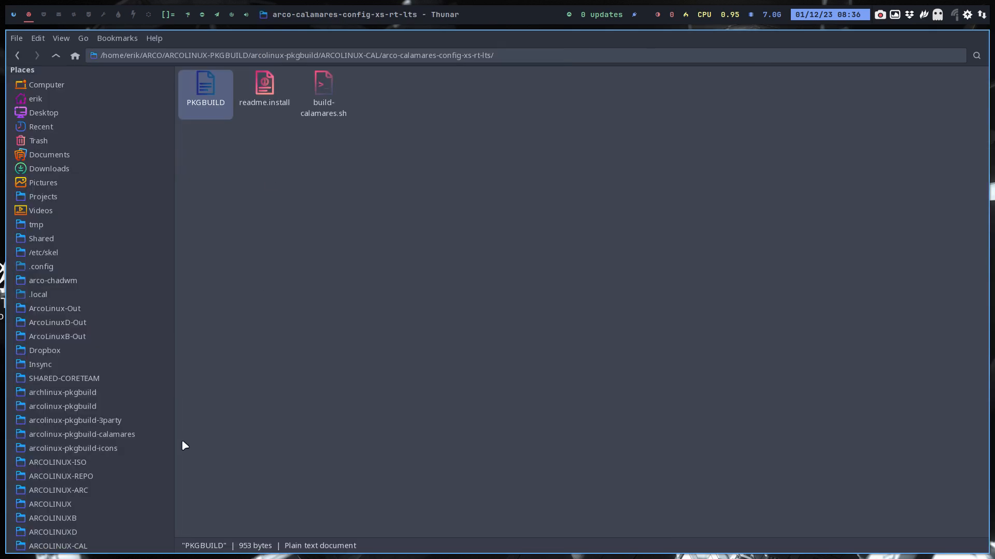
- Compare the arco-calamares-config-xs-lts and arco-calamares-config-xs-rt-lts folders in ARCOLINUX-CAL using Meld
click(116, 544)
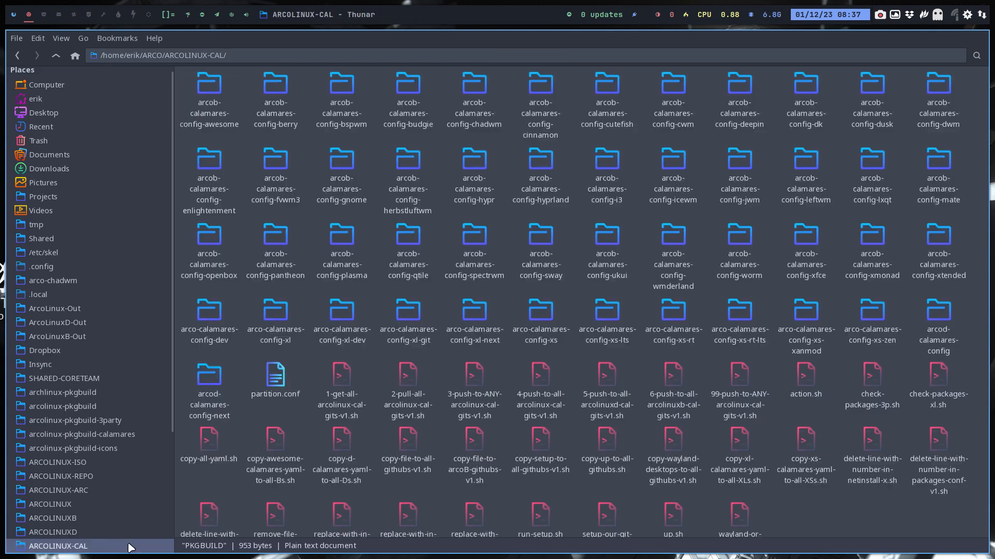
scroll(518, 327, down, 1)
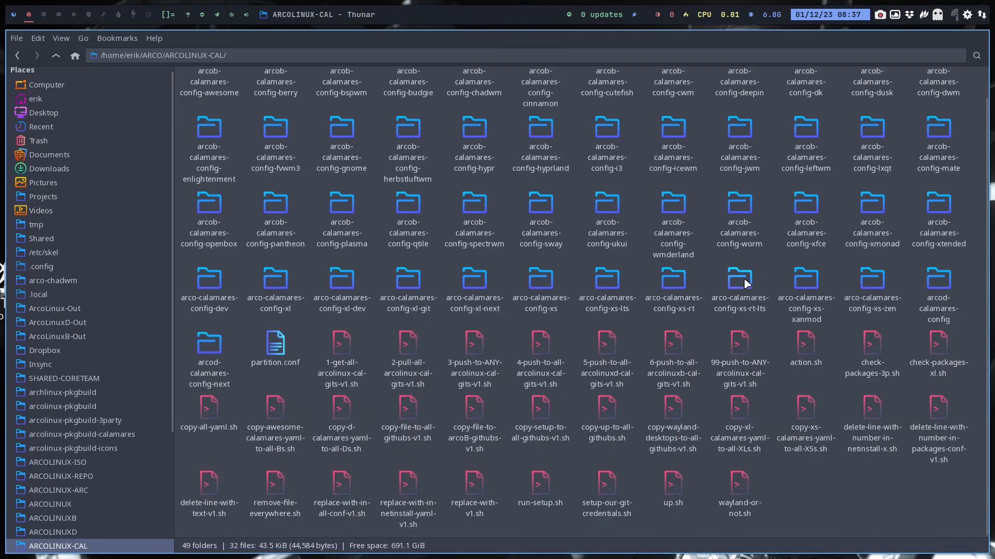
click(673, 282)
ctrl+click(744, 286)
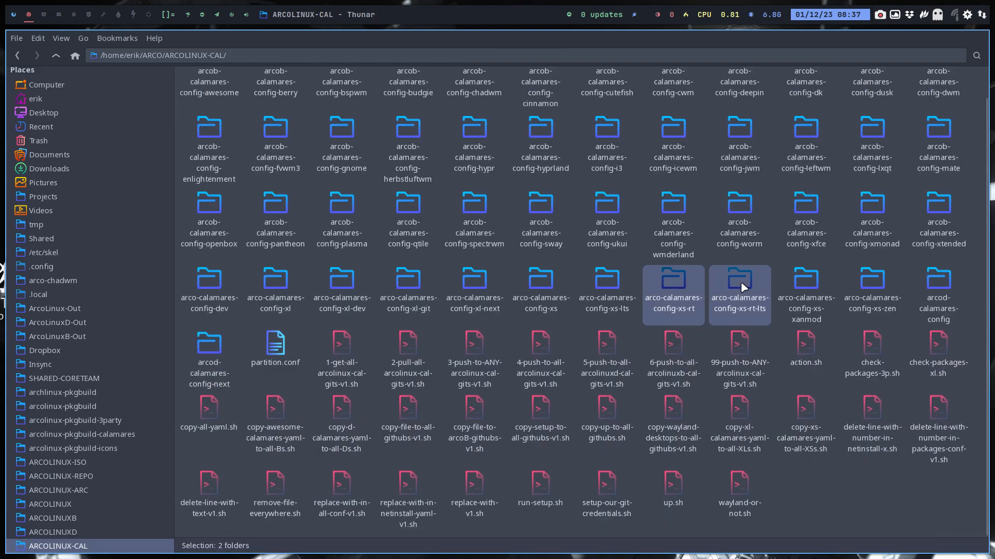
click(606, 285)
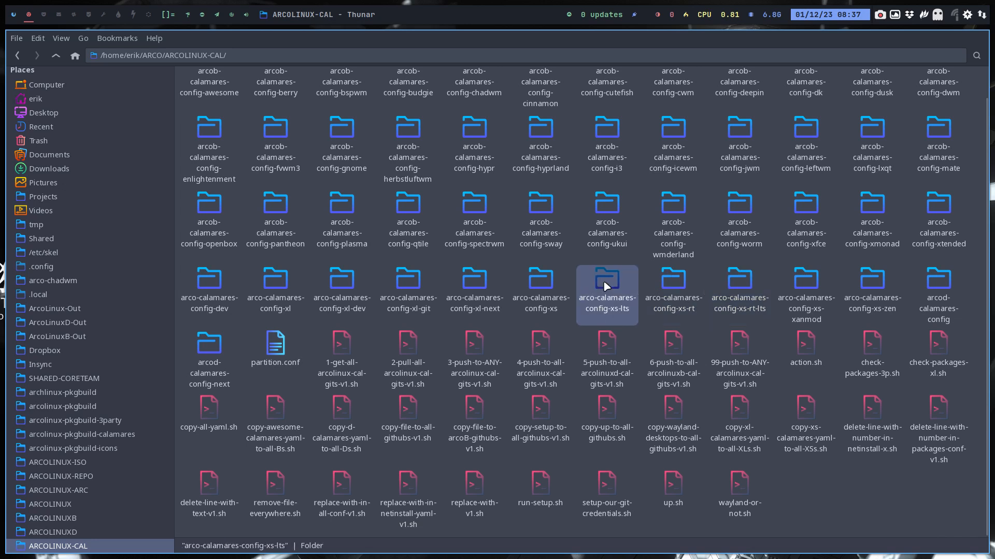
ctrl+click(744, 288)
right_click(744, 288)
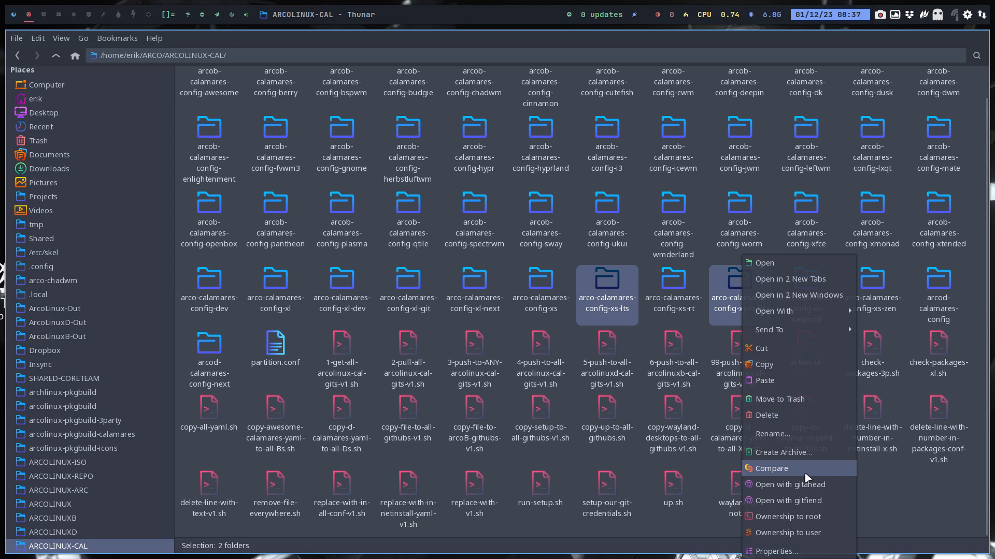
click(805, 475)
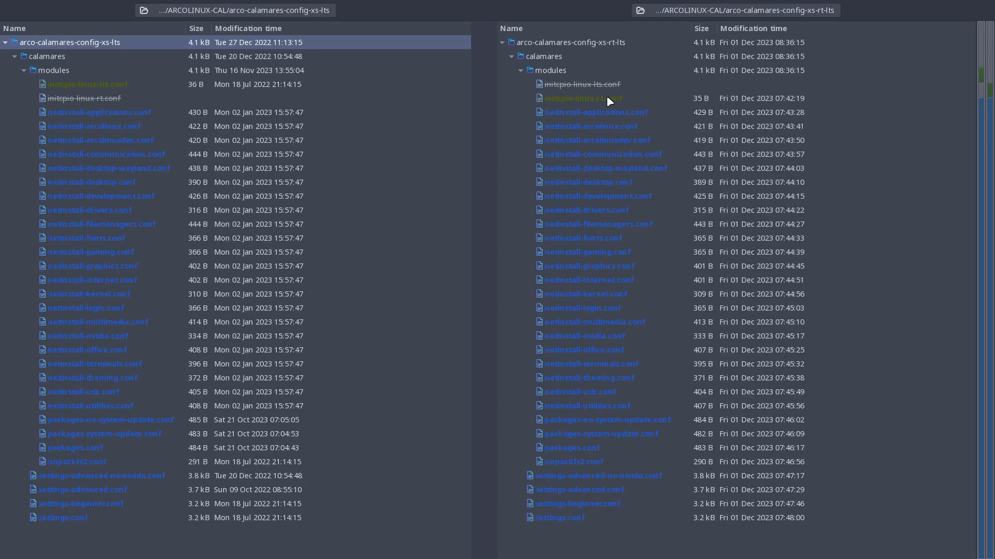
- Rename initcpio-linux-rt.conf in the arco-calamares-config-xs-rt-lts/calamares/modules folder as initcpio-linux-rt-lts.conf
click(609, 99)
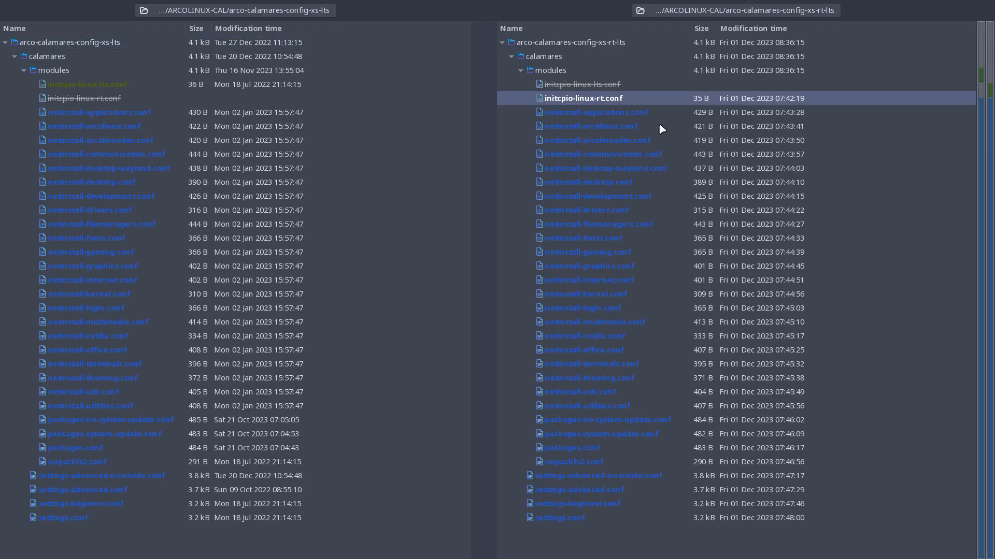
key(F11)
scroll(785, 377, down, 10)
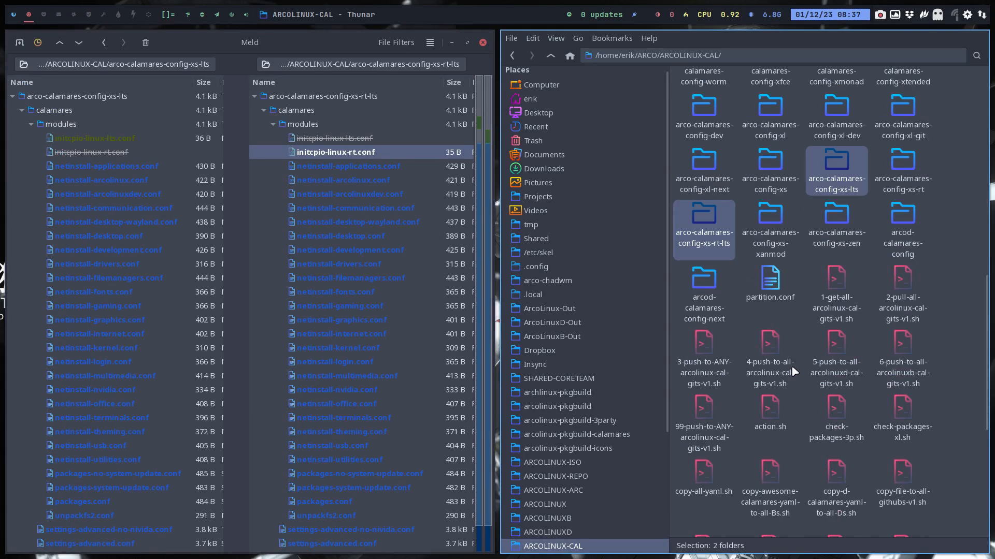
double_click(711, 271)
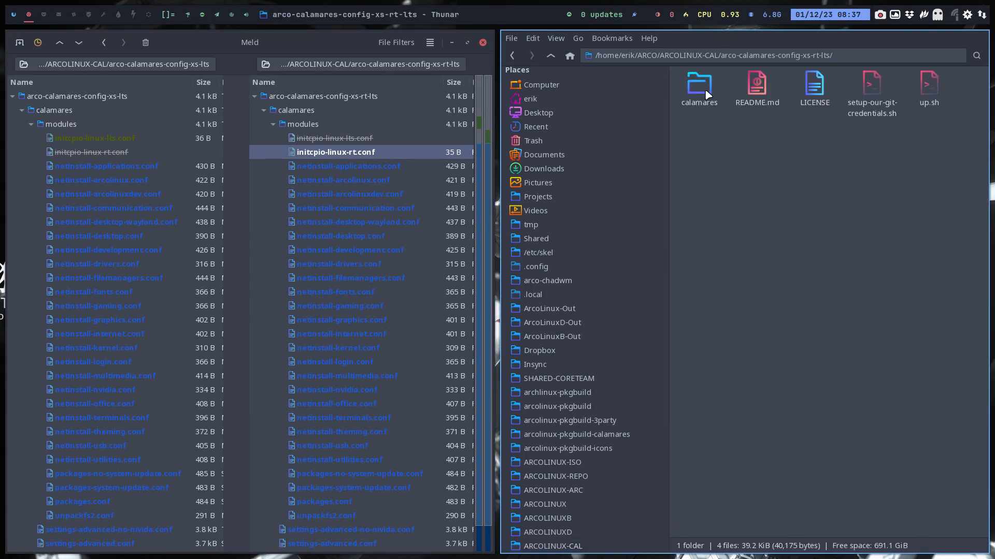
double_click(702, 86)
double_click(759, 89)
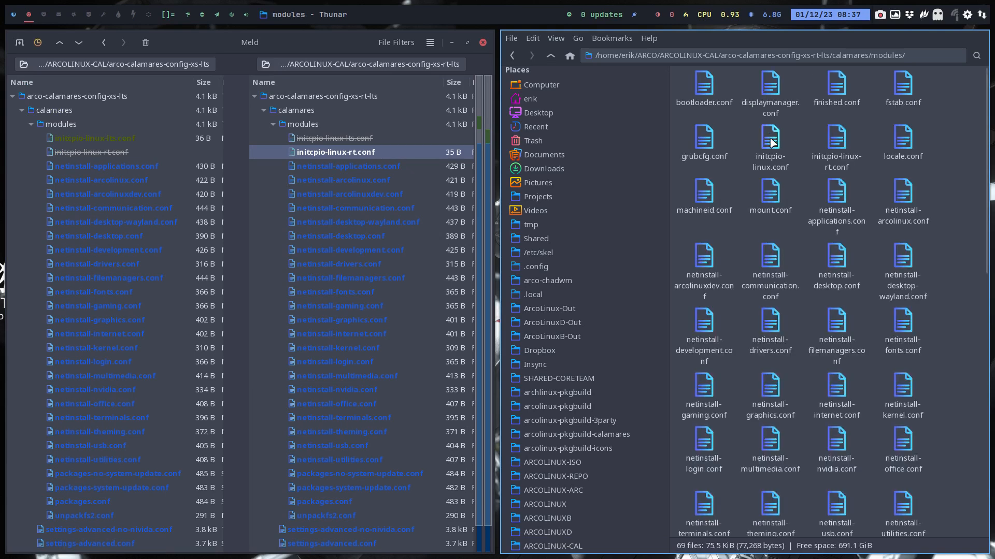
click(833, 139)
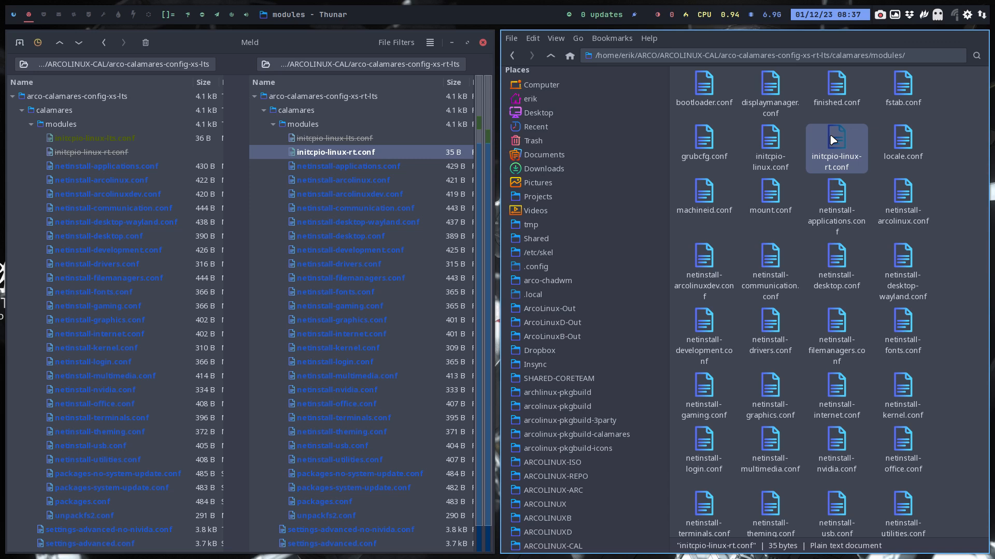
key(F2)
key(Right)
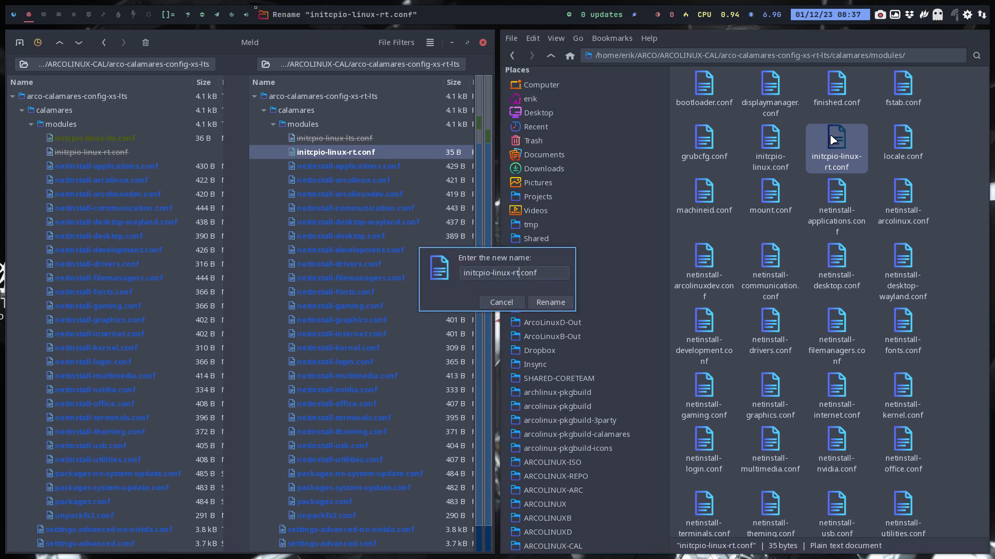
text(-lts)
key(Return)
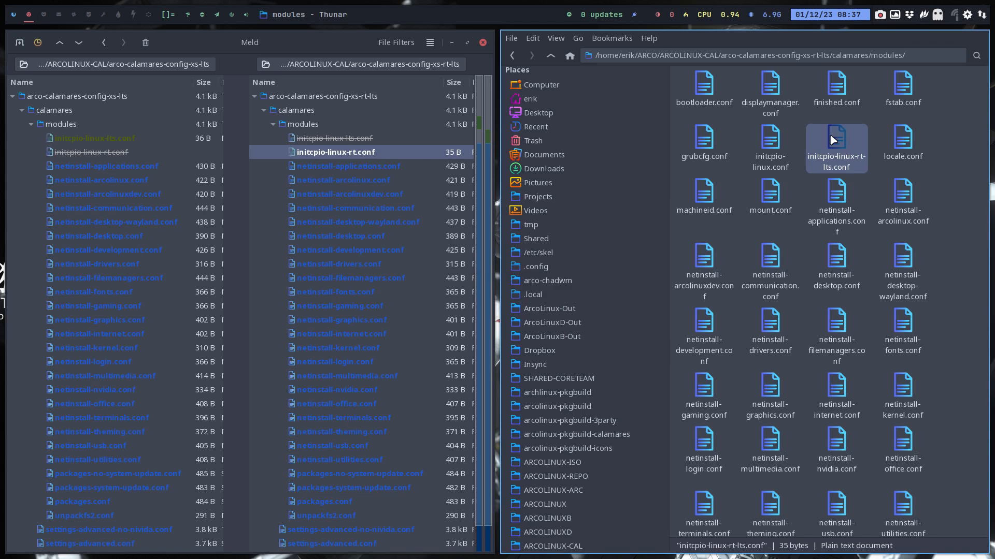
- Set the kernel in initcpio-linux-rt-lts.conf to linux-rt-lts, save the file and close the editor
double_click(834, 140)
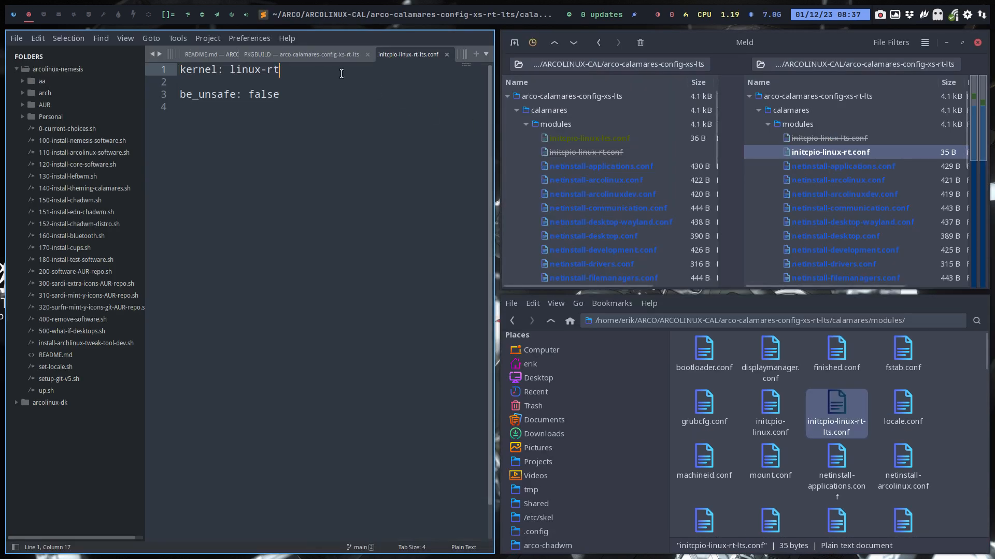
text(-lts)
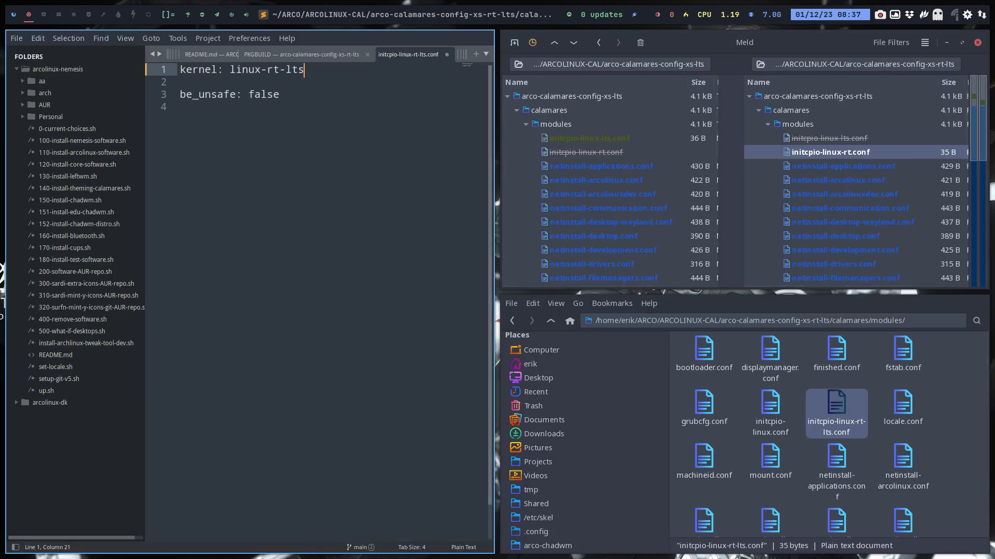
key(ctrl+s)
key(Down)
key(ctrl+s)
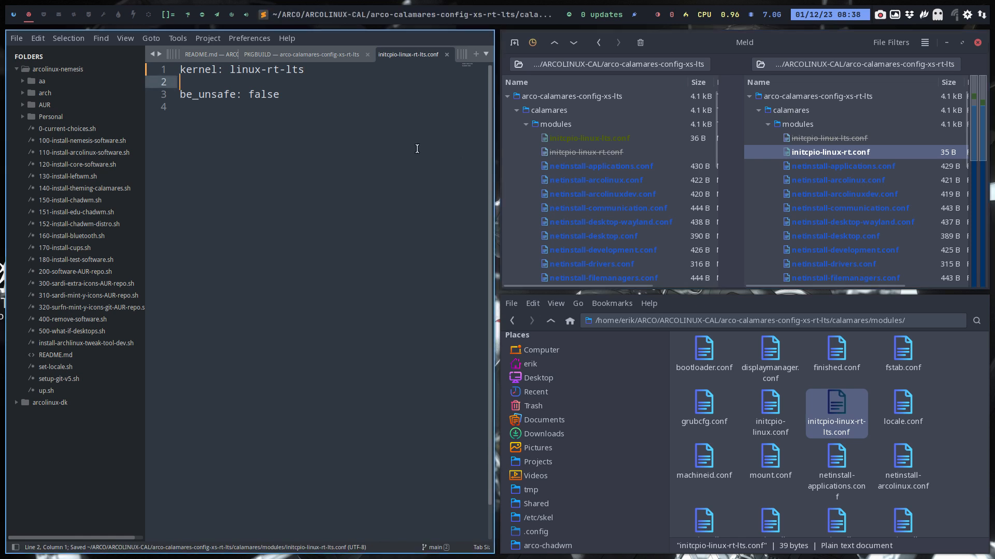
click(399, 149)
key(super+q)
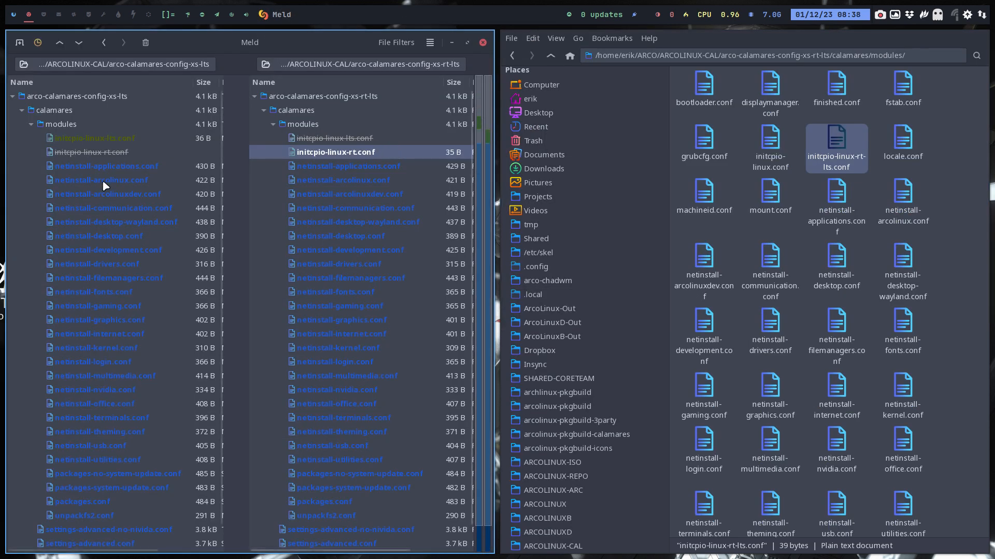
- Replace xs-rt with xs-rt-lts in the rt-lts version of netinstall-applications.conf, then close its comparison and save the changes
double_click(137, 165)
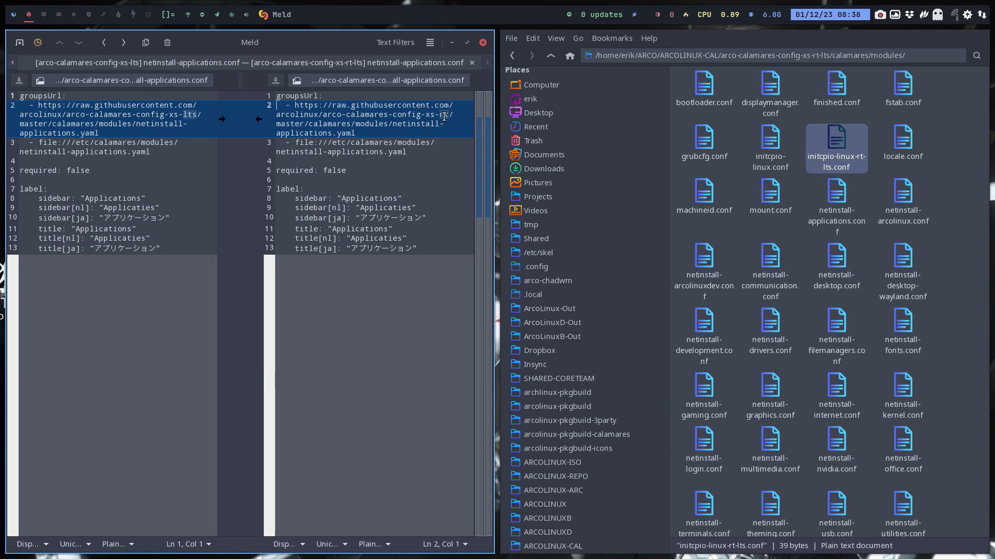
click(381, 325)
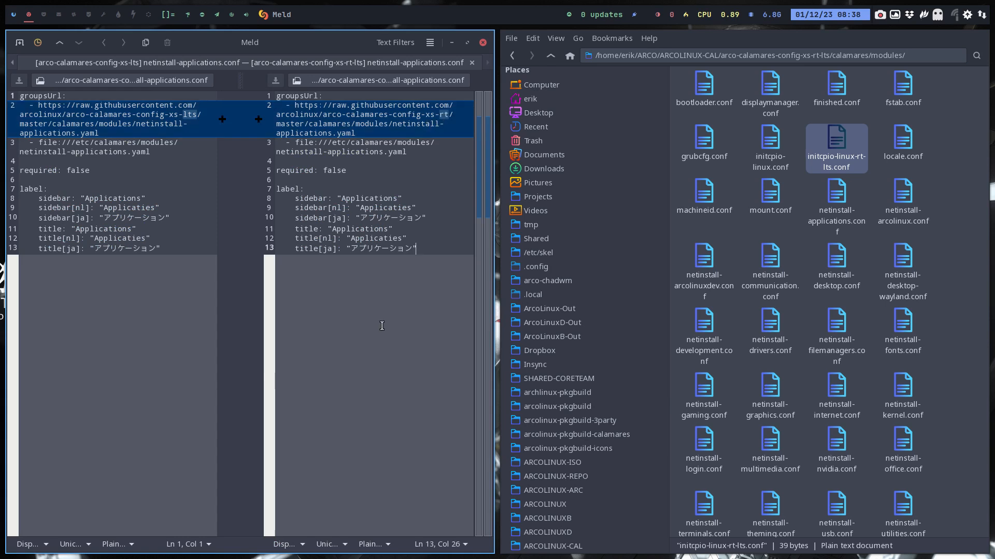
key(ctrl+h)
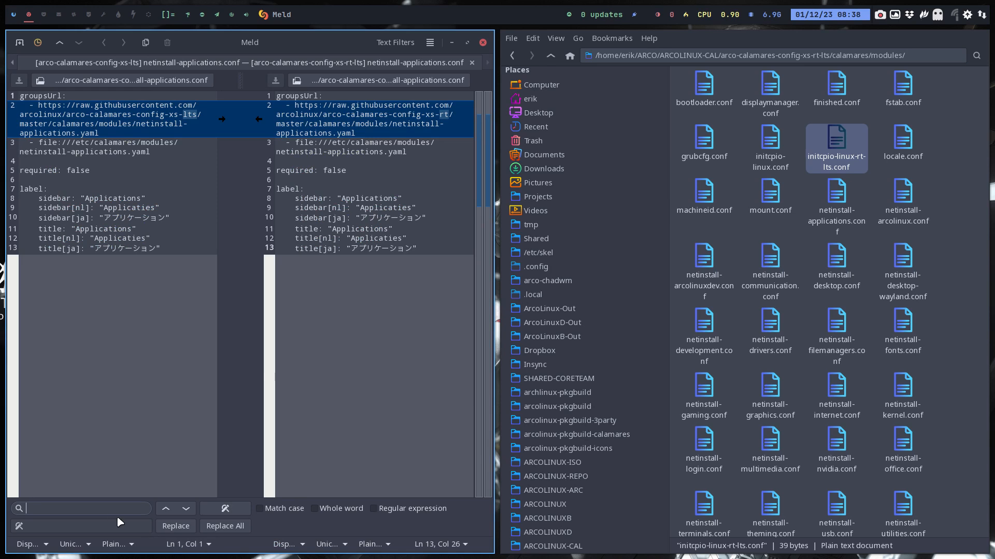
text(xs-rt)
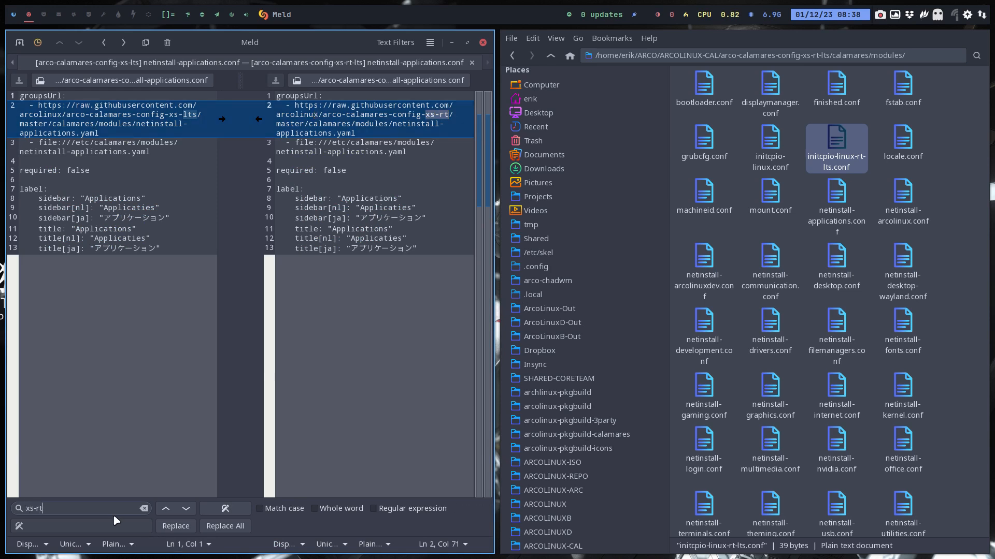
click(112, 525)
text(xs)
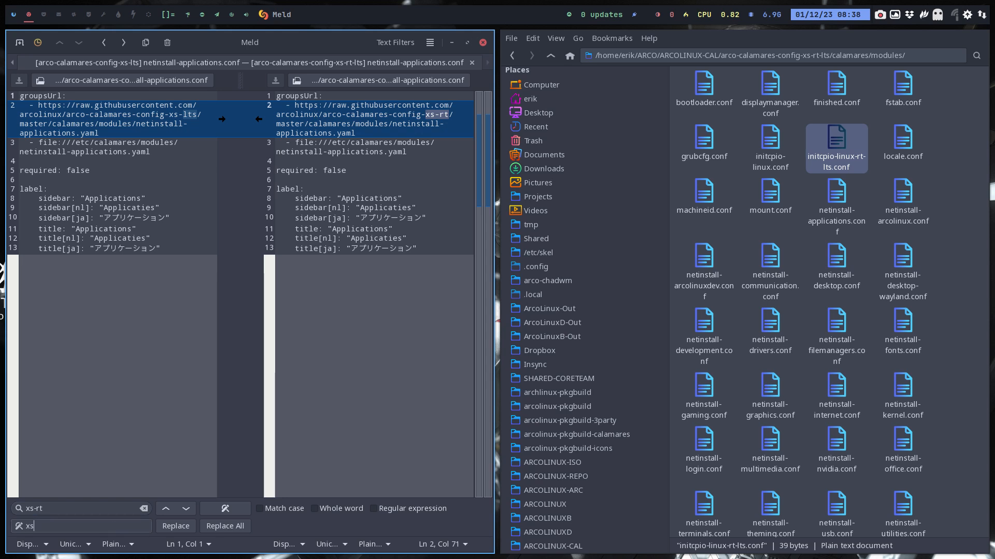
text(-rt-lts)
click(177, 526)
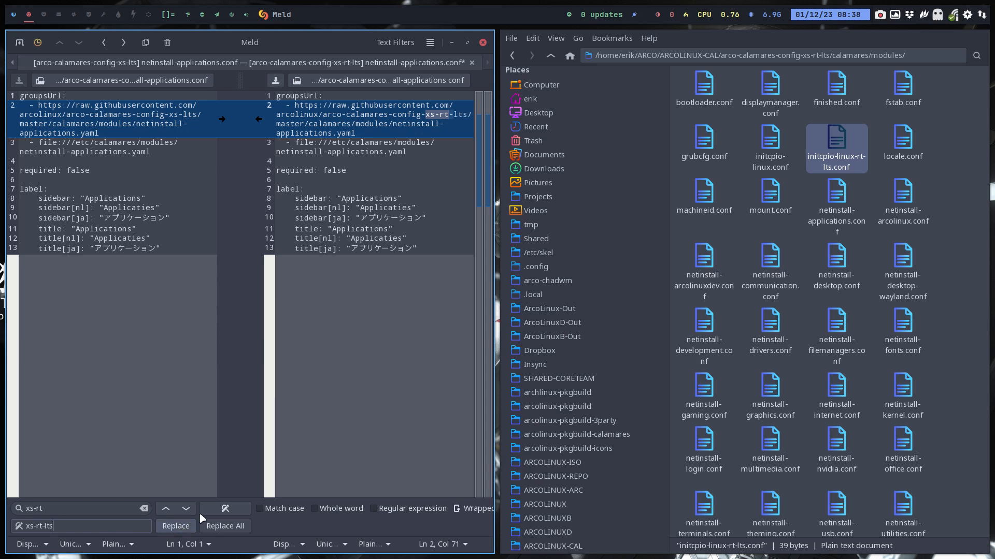
click(472, 63)
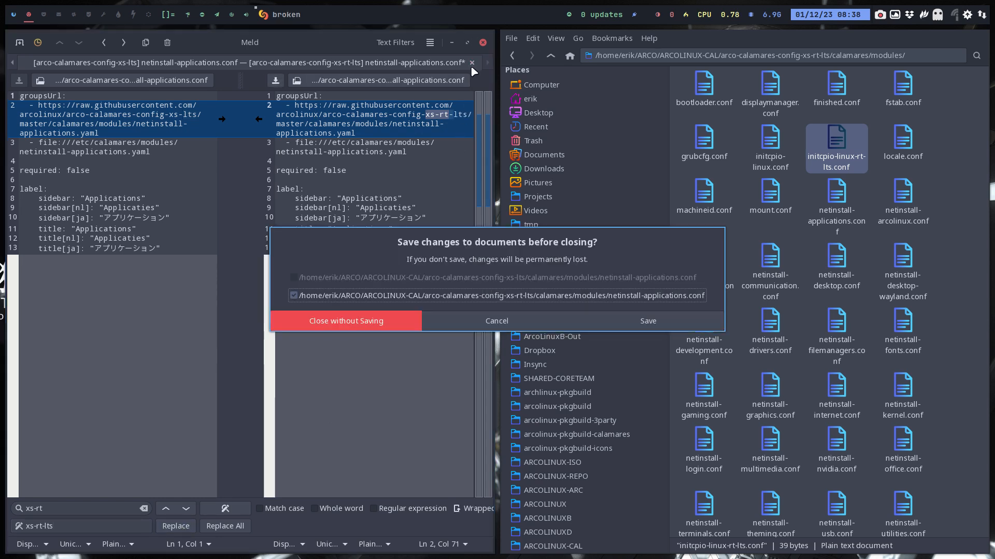
click(647, 320)
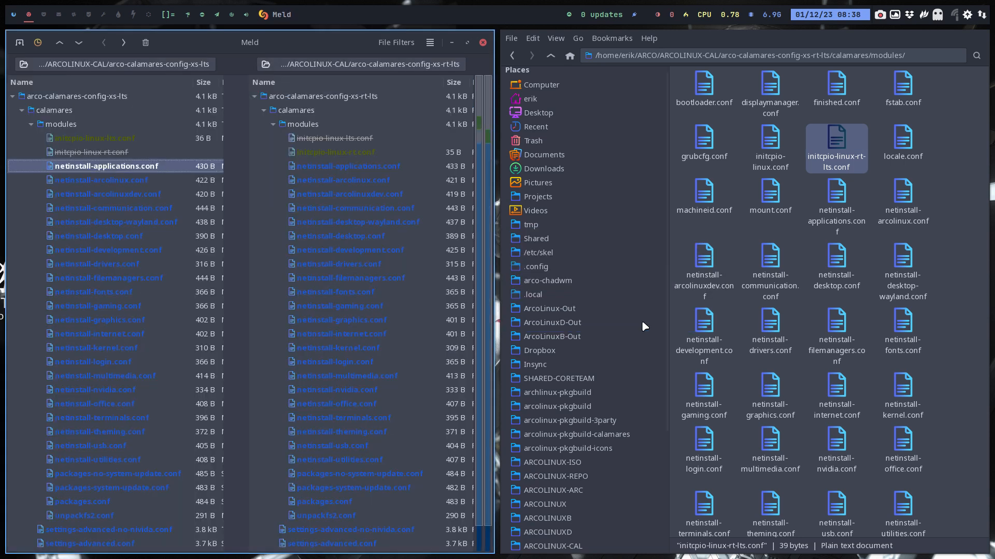
- Open the comparison of netinstall-arcolinux.conf between the xs-lts and xs-rt-lts modules folders
double_click(120, 180)
key(ctrl+h)
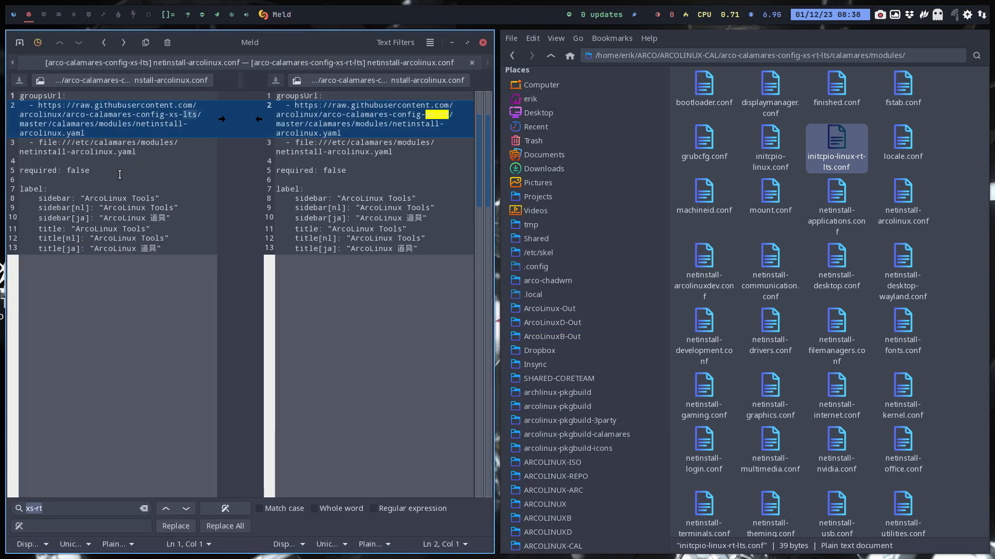
key(Return)
click(175, 525)
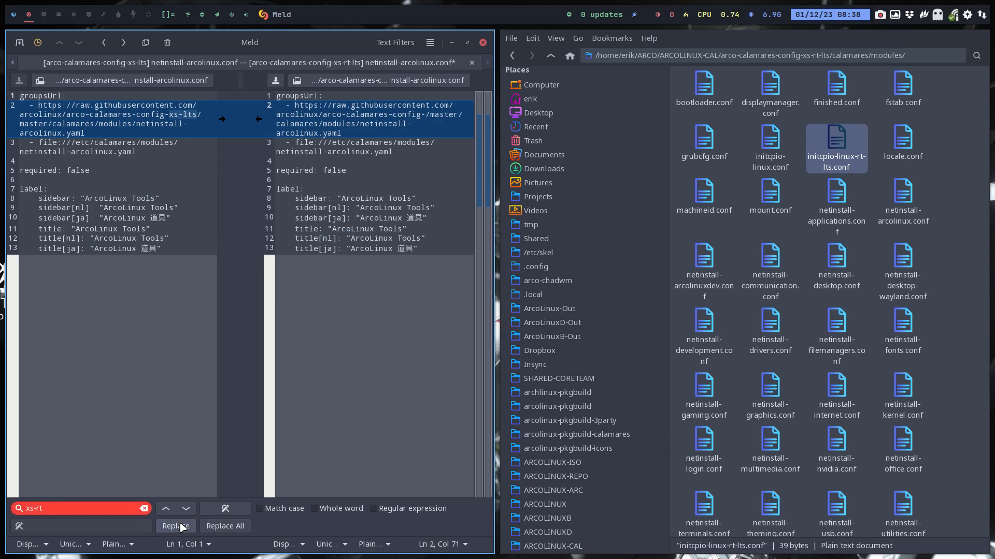
key(ctrl+z)
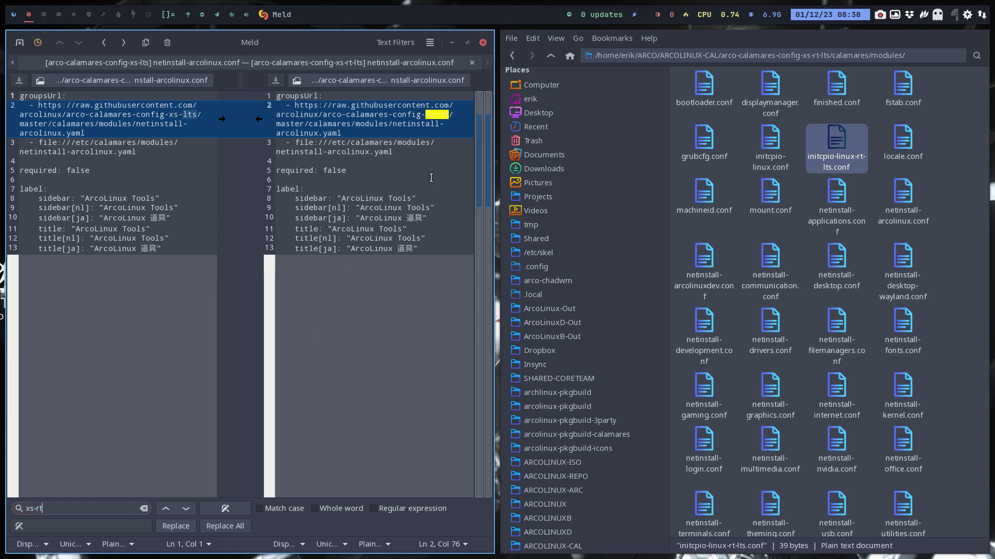
- Change the GitHub URL in the rt-lts netinstall-arcolinux.conf to arco-calamares-config-xs-rt-lts, then close the comparison and save the changes
click(447, 120)
key(ctrl+g)
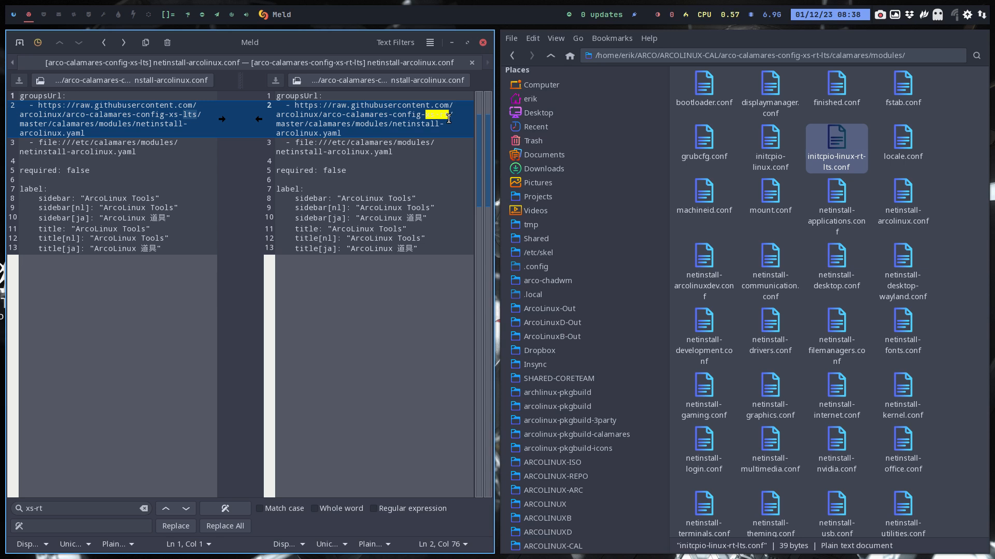
text(-lts)
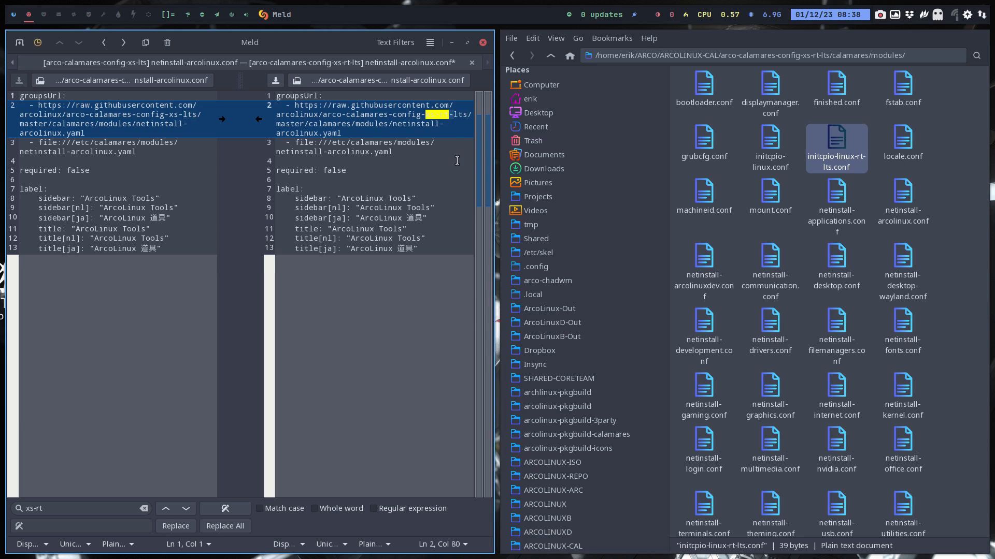
click(472, 63)
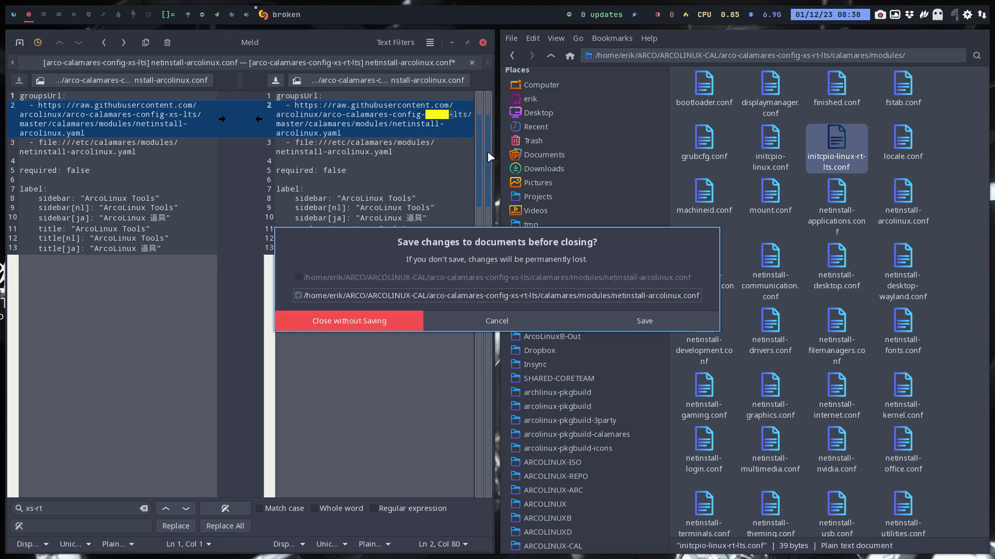
click(631, 316)
- Append -lts to arco-calamares-config-xs-rt in the GitHub URL of the rt-lts netinstall-arcolinuxdev.conf, save it and close the comparison
double_click(133, 196)
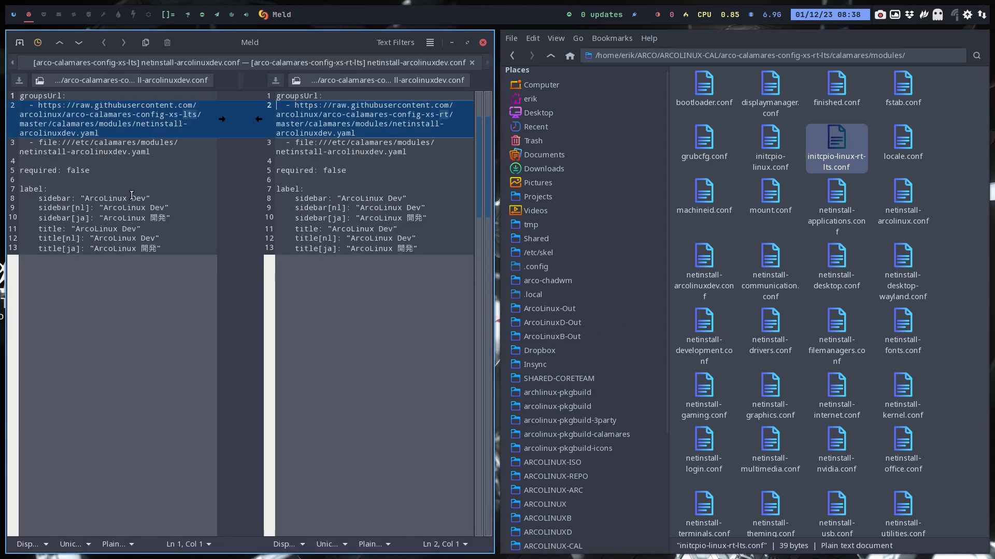
click(449, 116)
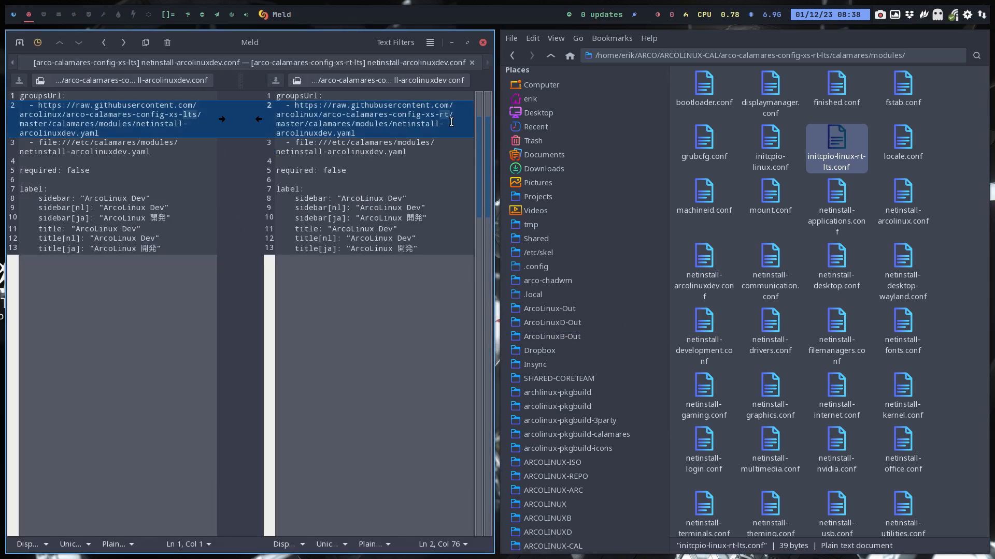
text(-lts)
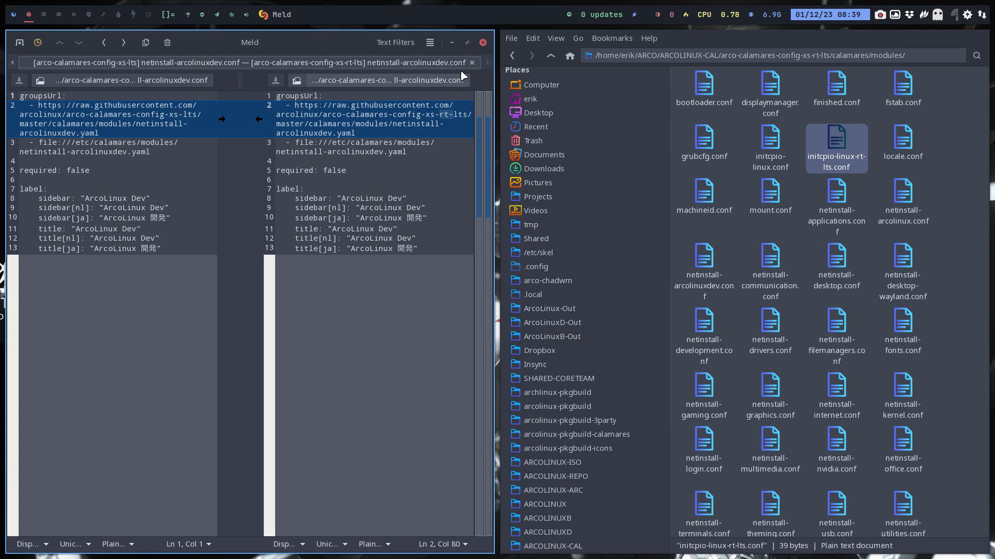
click(472, 62)
- Append -lts to arco-calamares-config-xs-rt in the GitHub URL of the rt-lts netinstall-communication.conf, save it and close the comparison
double_click(273, 208)
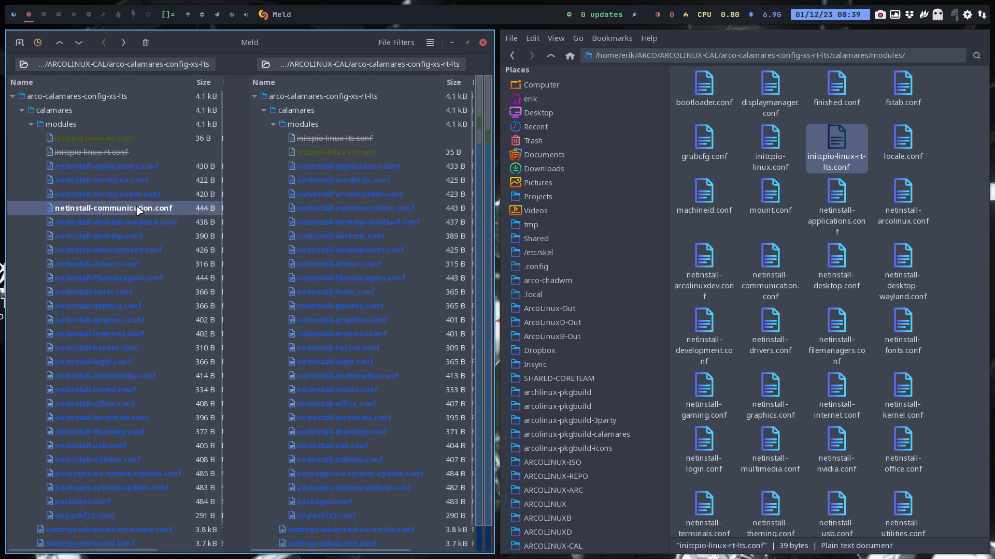
click(448, 115)
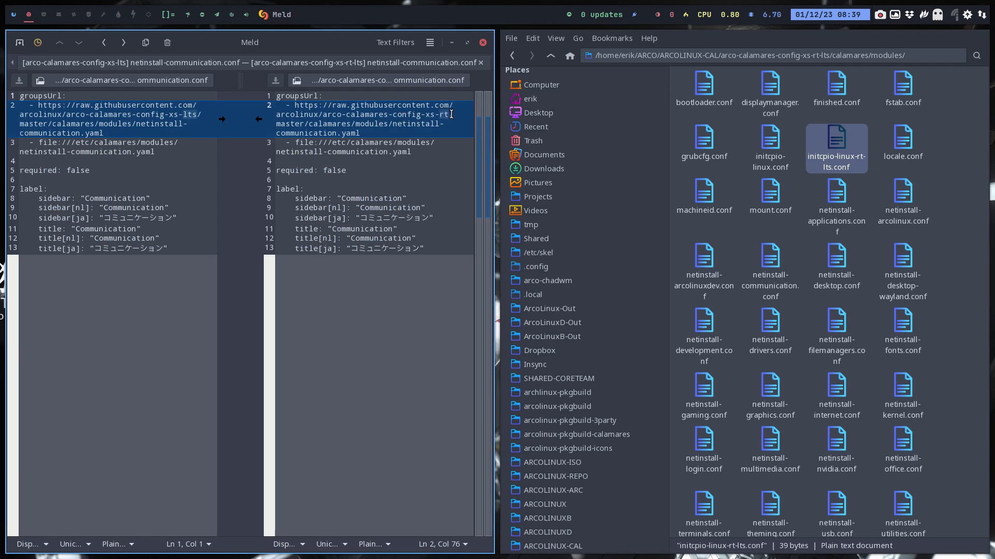
text(-lts)
key(ctrl+s)
key(ctrl+w)
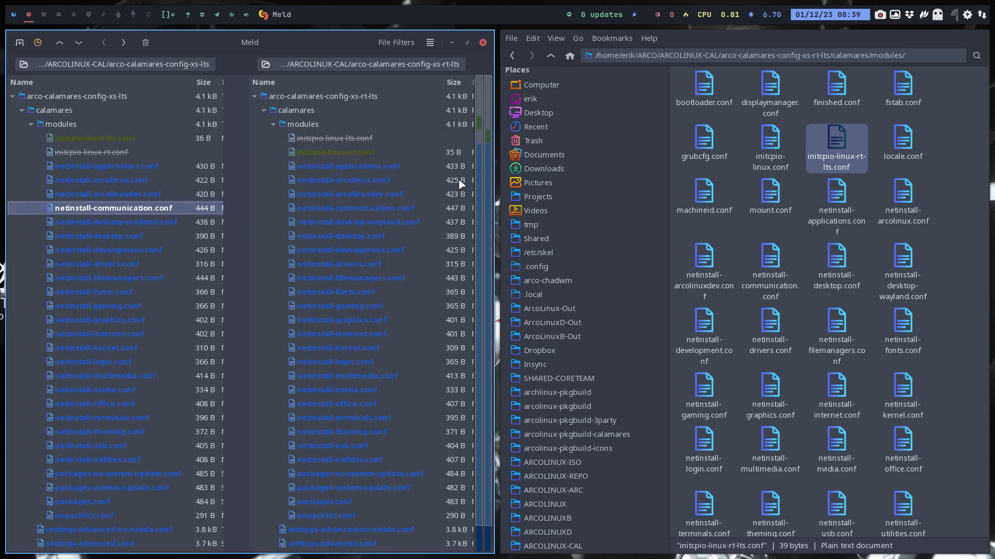
- Append -lts to arco-calamares-config-xs-rt in the GitHub URL of the rt-lts netinstall-desktop-wayland.conf, save it and close the comparison
double_click(297, 226)
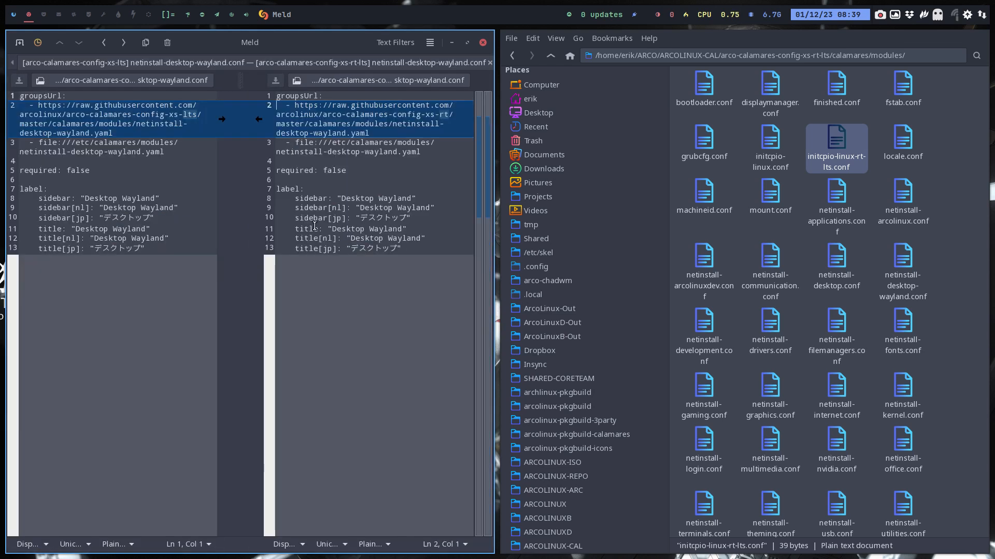
click(450, 114)
text(-lts)
key(ctrl+s)
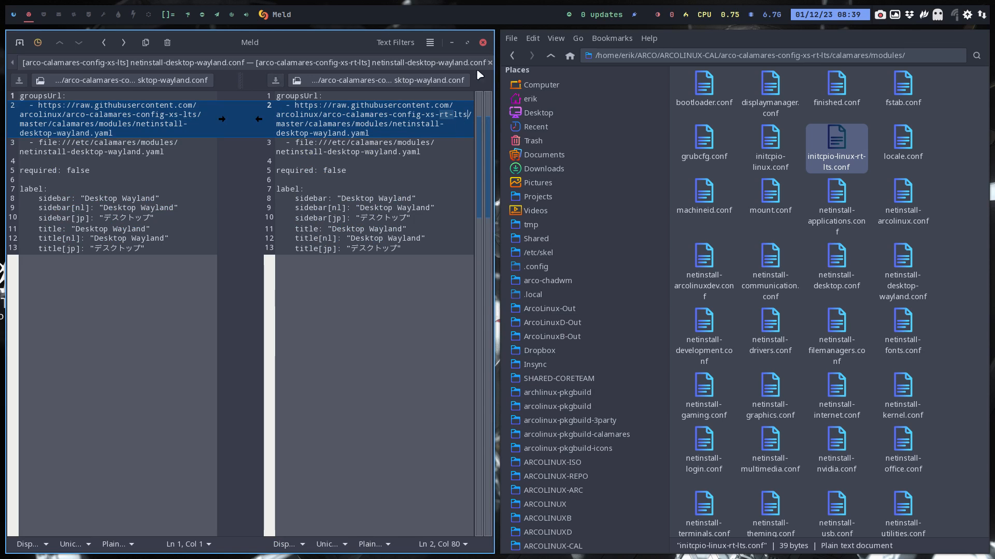
click(491, 63)
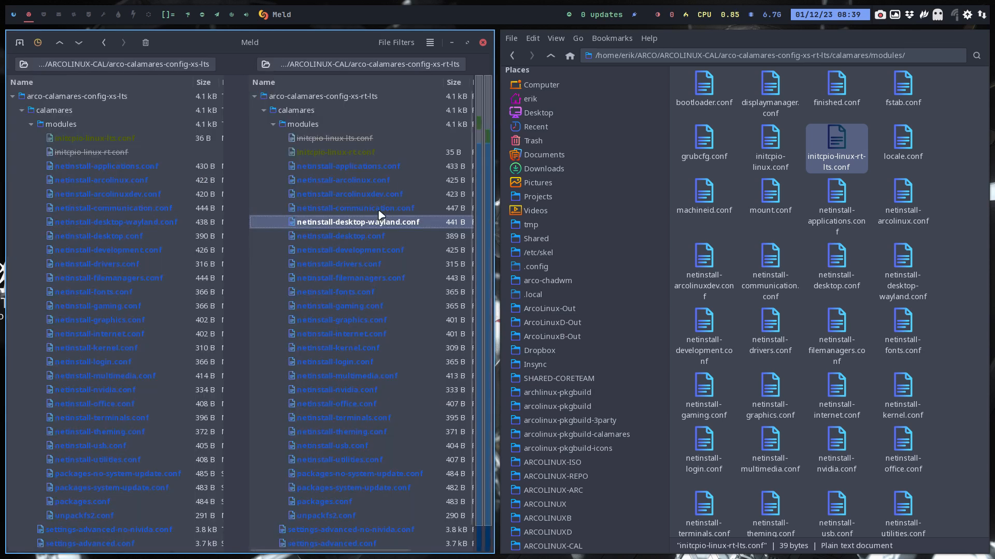
- Append -lts to arco-calamares-config-xs-rt in the GitHub URL of the rt-lts netinstall-desktop.conf, save it and close the comparison
double_click(381, 233)
click(451, 118)
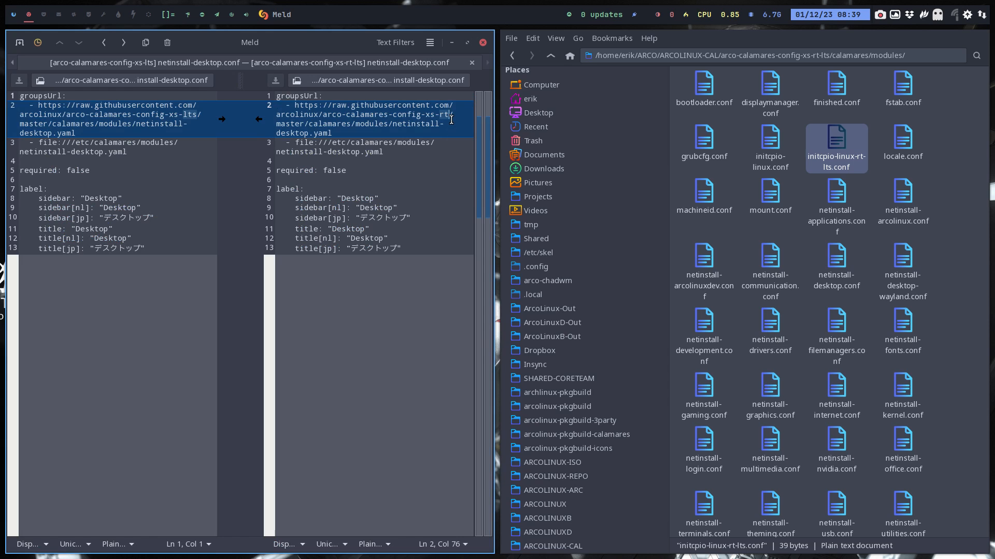
text(-lts)
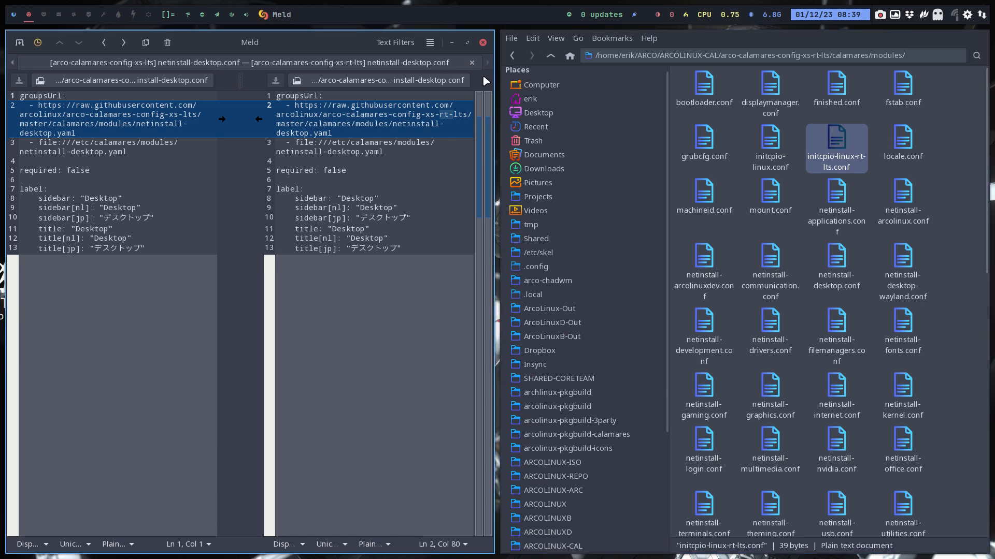
key(ctrl+w)
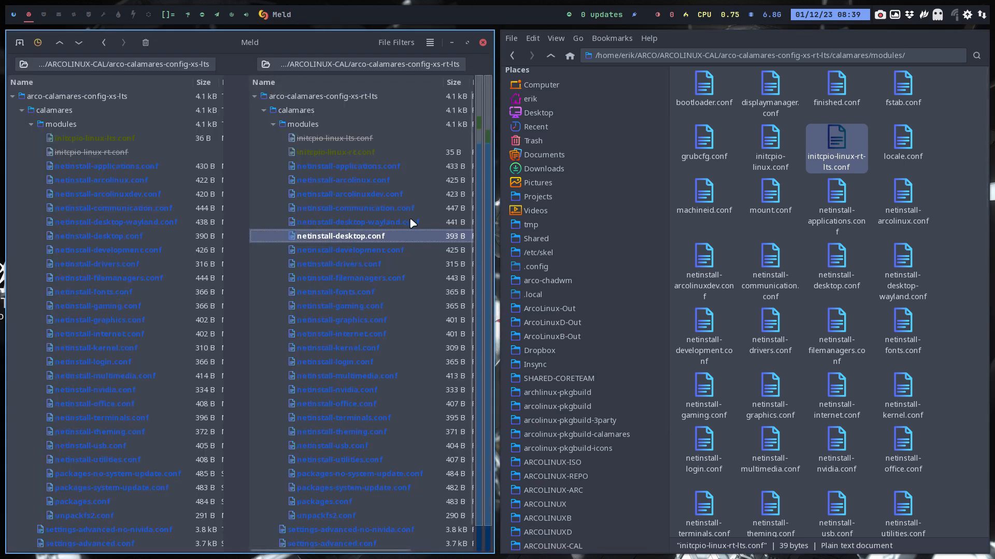
- Append -lts to arco-calamares-config-xs-rt in the GitHub URL of the rt-lts netinstall-development.conf, save it and close the comparison
double_click(389, 251)
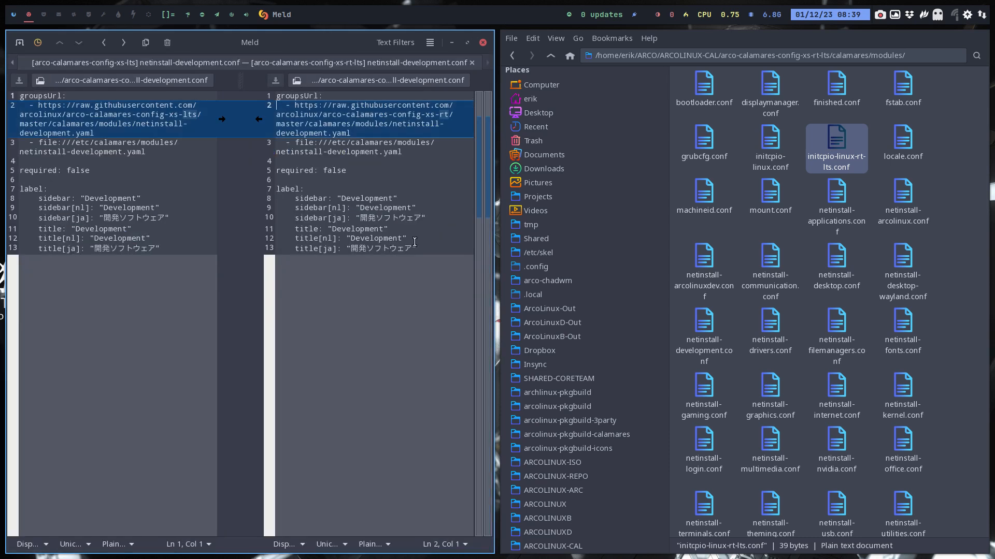
click(447, 115)
text(-lts)
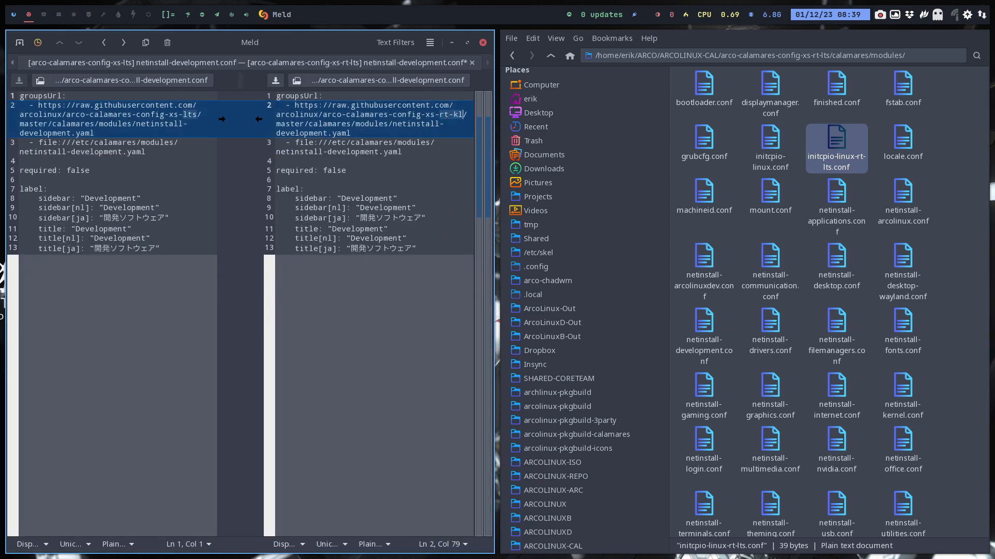
key(ctrl+s)
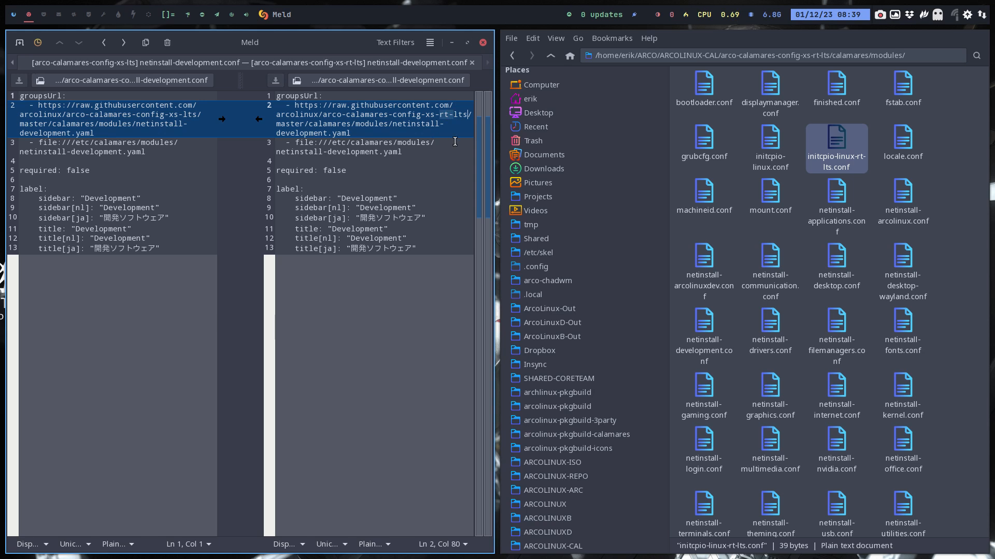
click(472, 62)
- Append -lts to arco-calamares-config-xs-rt in the GitHub URL of the rt-lts netinstall-drivers.conf, save it and close the comparison
double_click(383, 263)
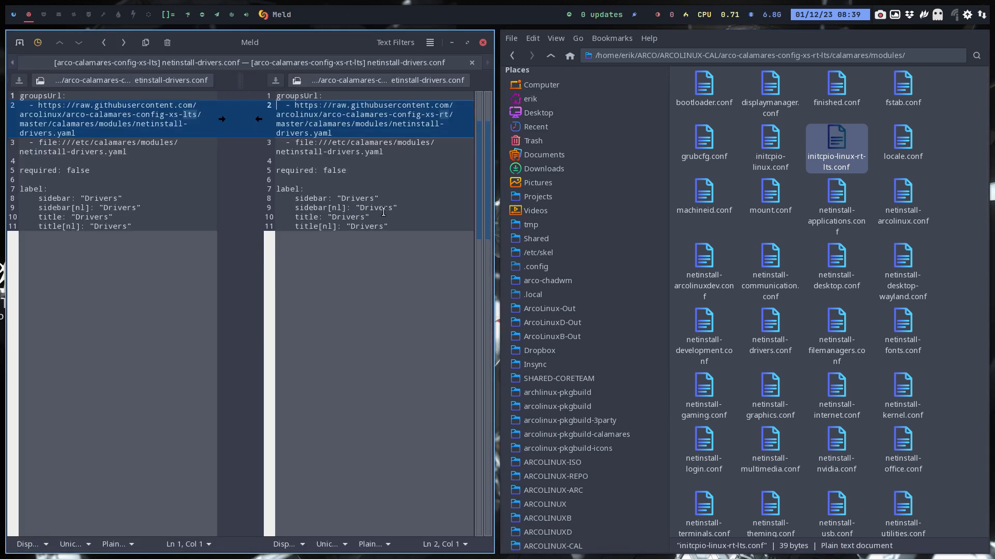
click(449, 115)
text(-)
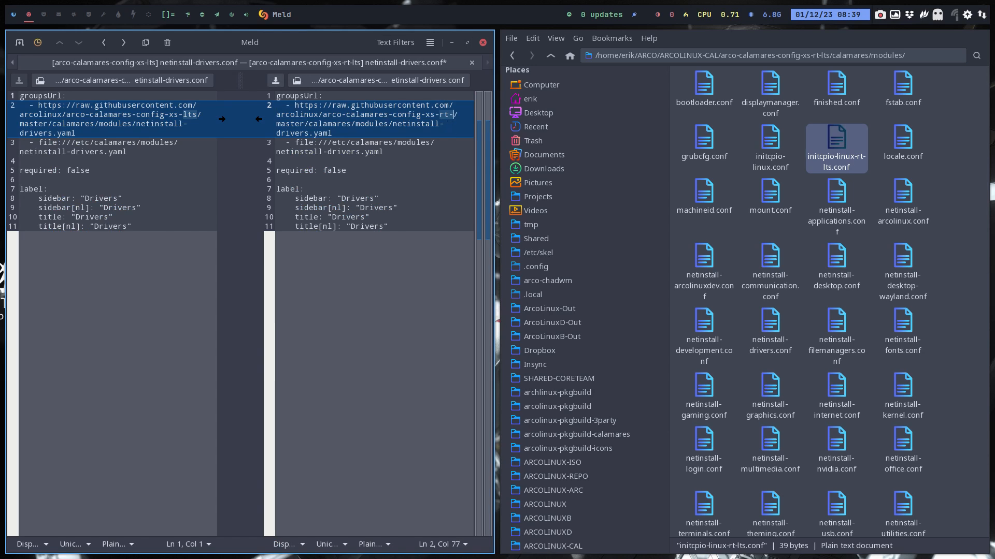
text(lts)
key(Return)
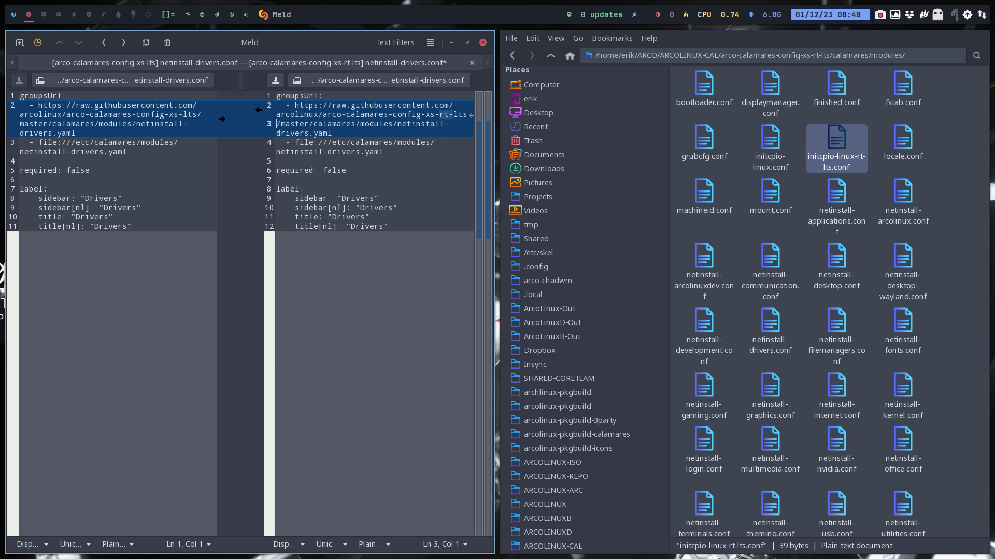
key(BackSpace)
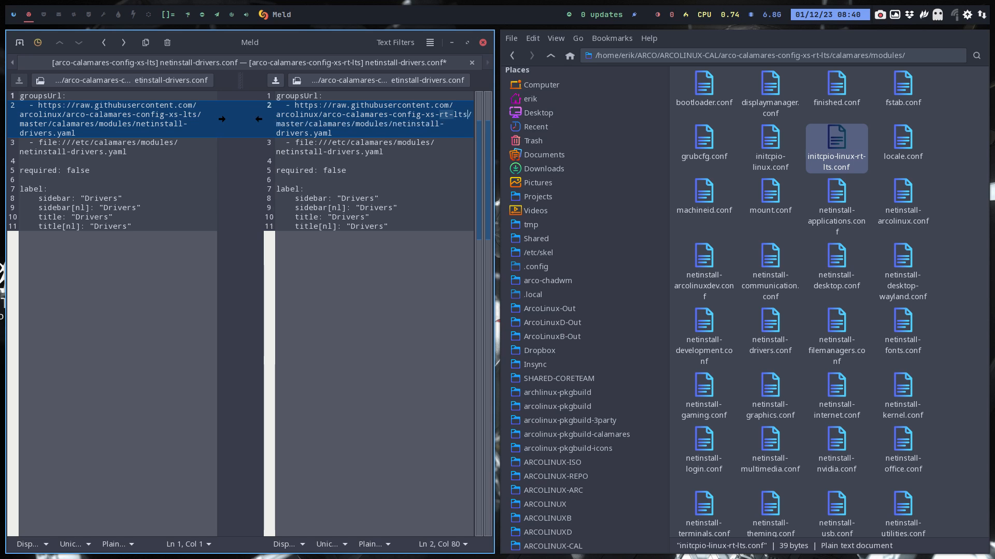
key(ctrl+s)
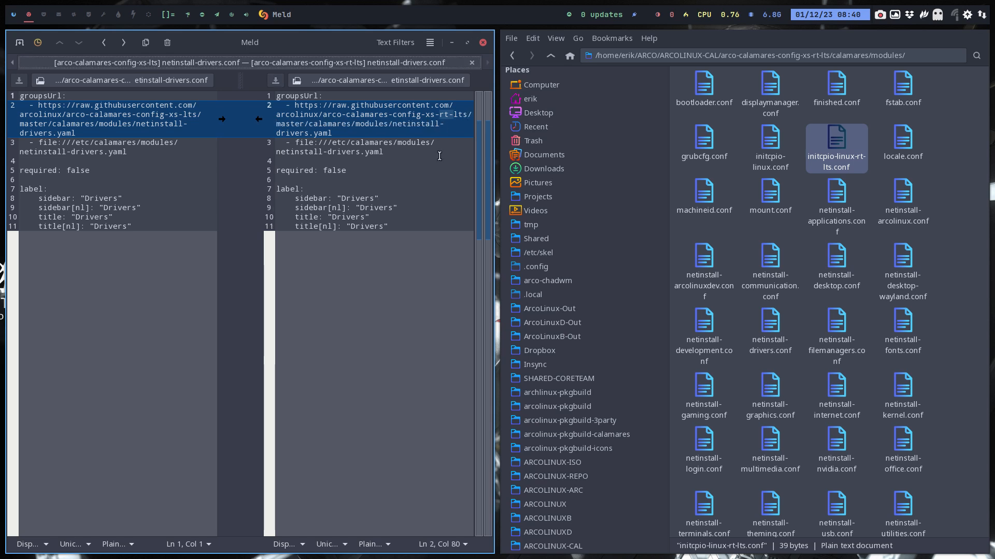
click(470, 63)
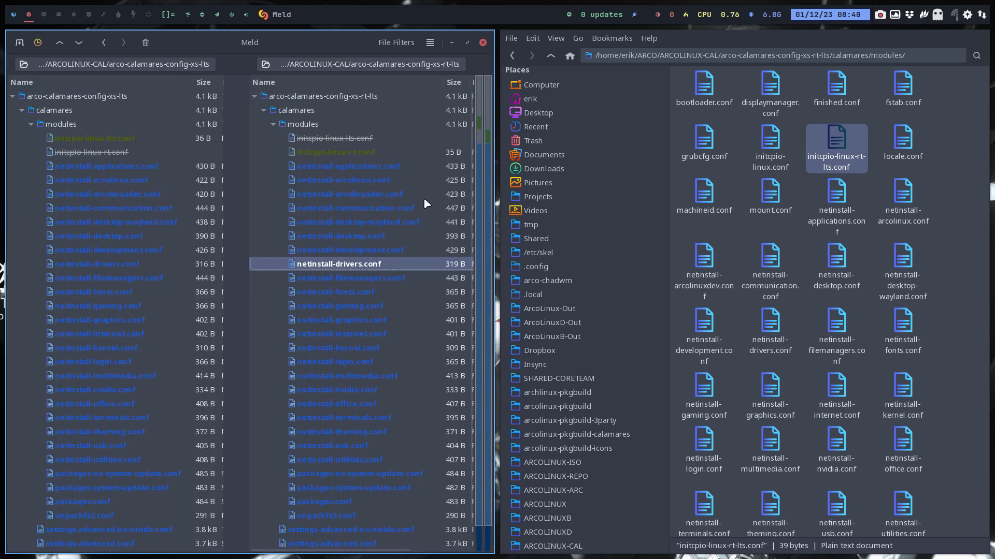
- Append -lts to arco-calamares-config-xs-rt in the GitHub URL of the rt-lts netinstall-filemanagers.conf, save it and close the comparison
double_click(392, 277)
click(451, 119)
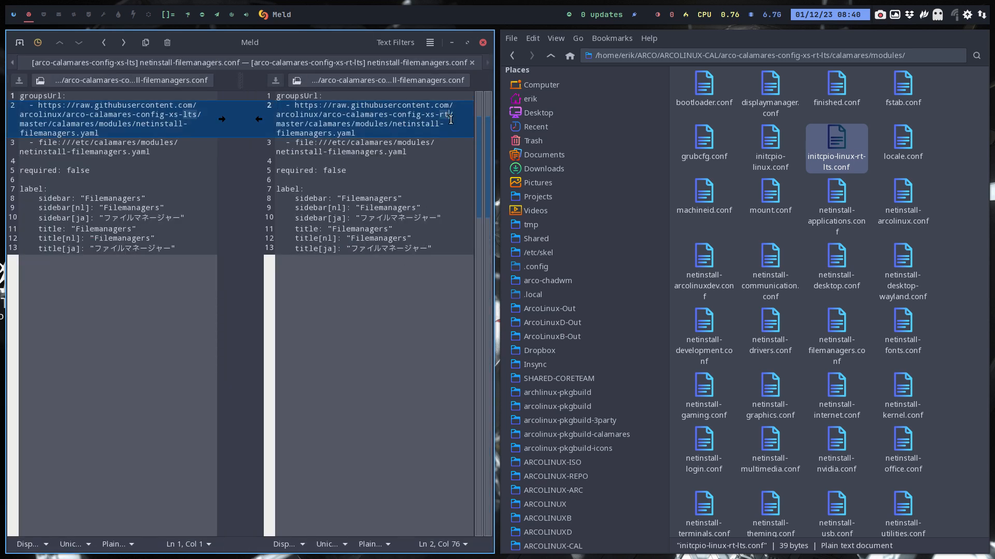
text(-lts)
key(ctrl+s)
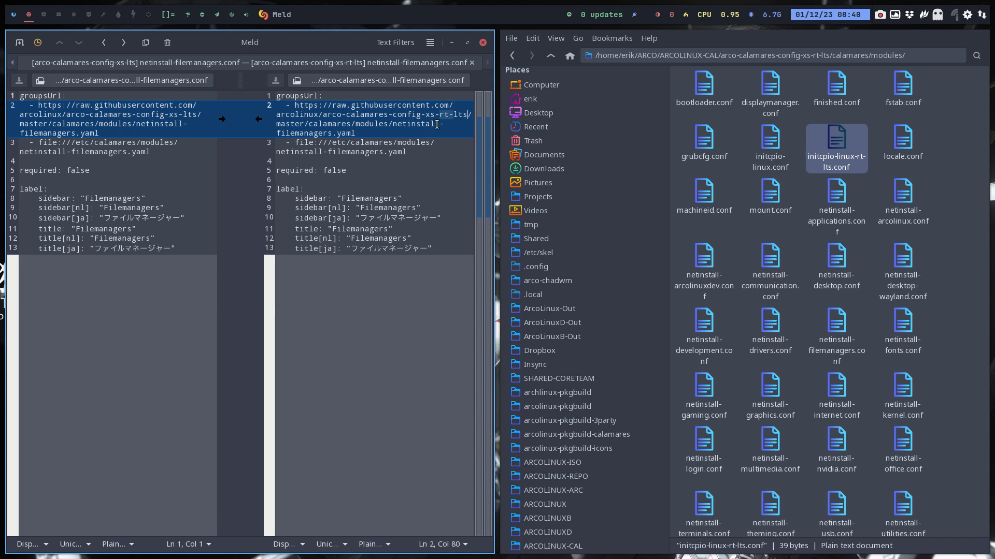
click(471, 63)
- Append -lts to arco-calamares-config-xs-rt in the GitHub URL of the rt-lts netinstall-fonts.conf, save it and close the comparison
double_click(400, 293)
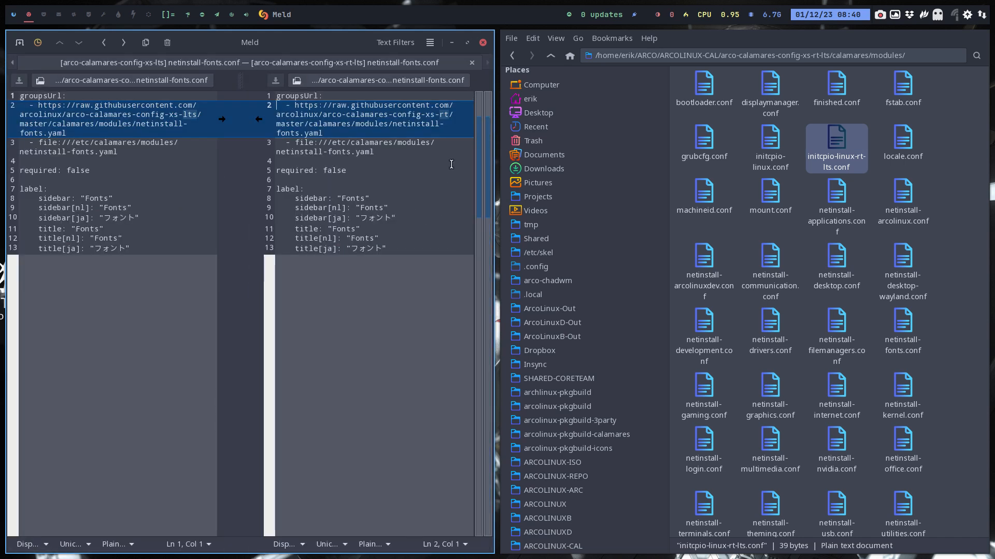
click(450, 116)
text(-lts)
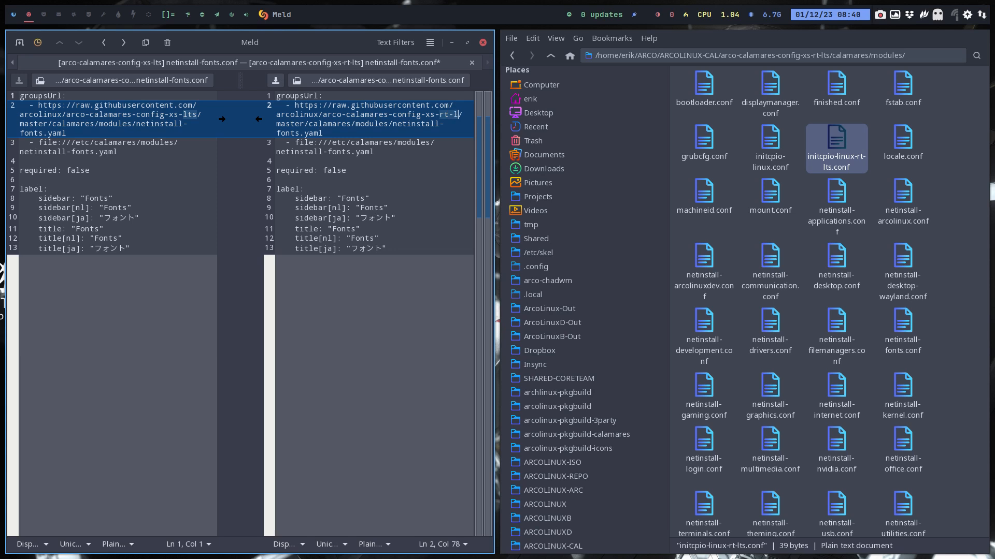
key(ctrl+s)
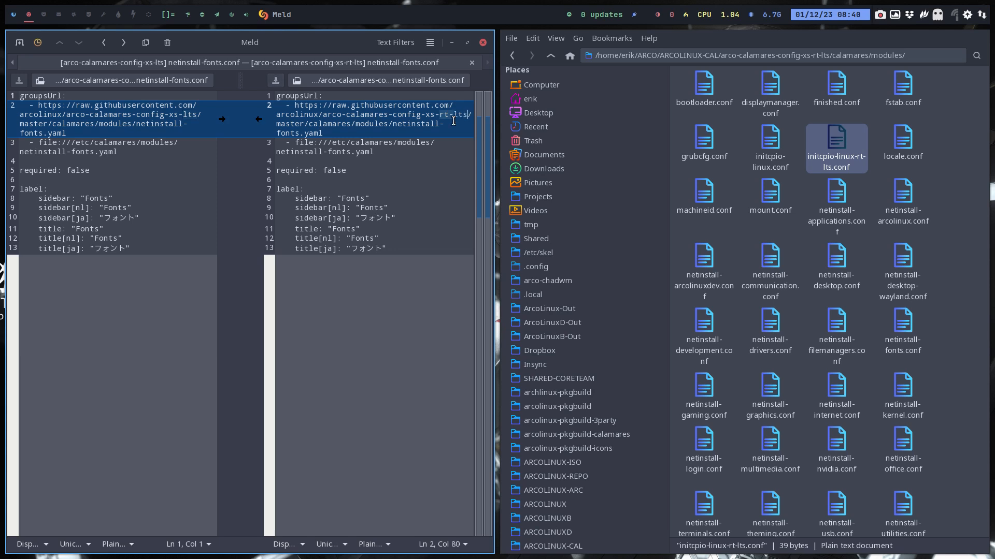
click(472, 63)
- Append -lts to arco-calamares-config-xs-rt in the GitHub URL of the rt-lts netinstall-gaming.conf and save the file
double_click(369, 307)
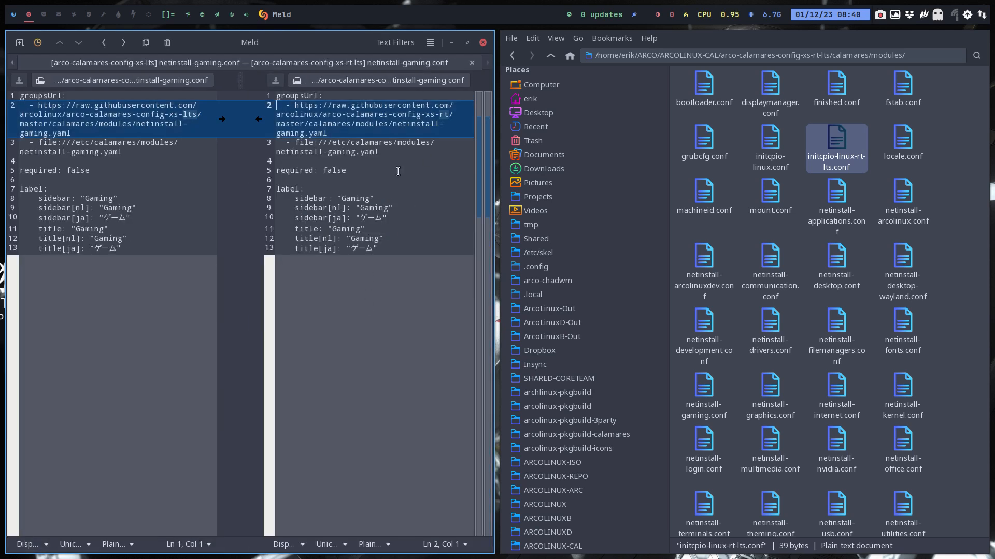
click(446, 116)
click(448, 116)
text(-lts)
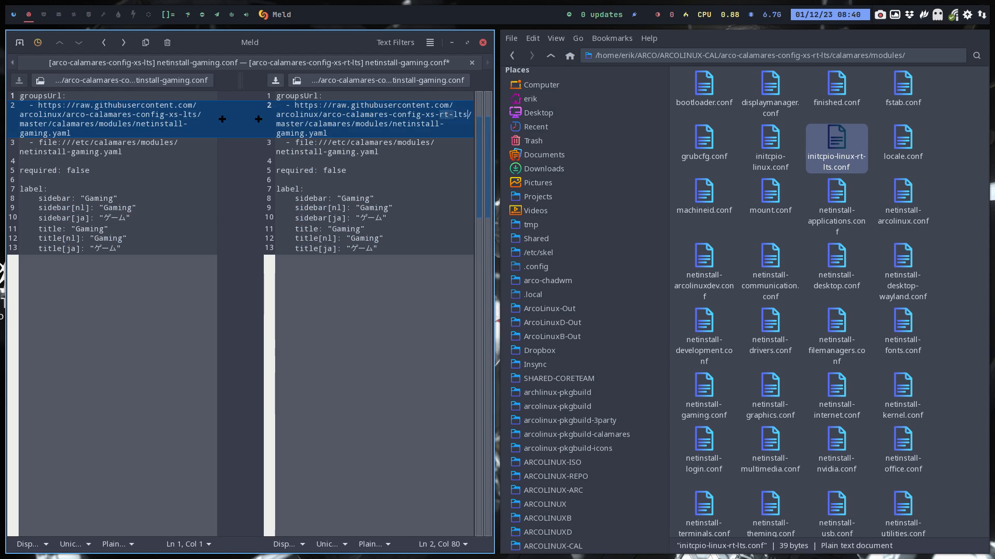
key(ctrl+s)
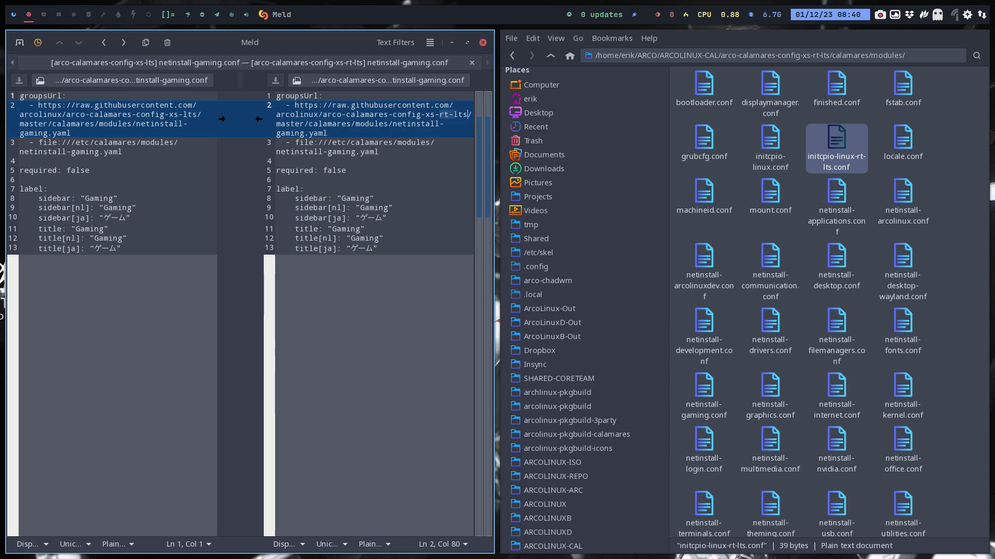
- Append -lts to arco-calamares-config-xs-rt in the GitHub URL of the rt-lts netinstall-graphics.conf, save it and close the comparison
click(471, 62)
double_click(455, 321)
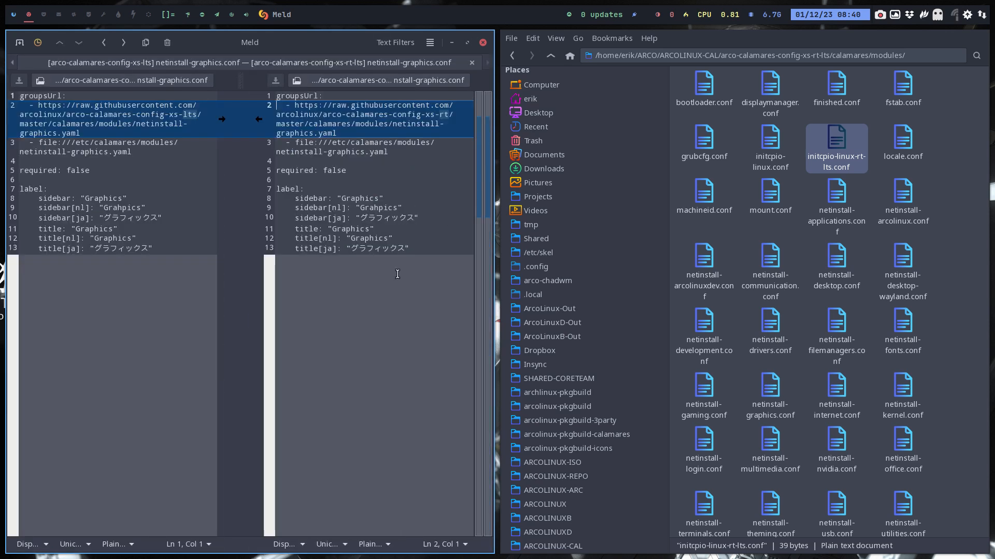
click(449, 116)
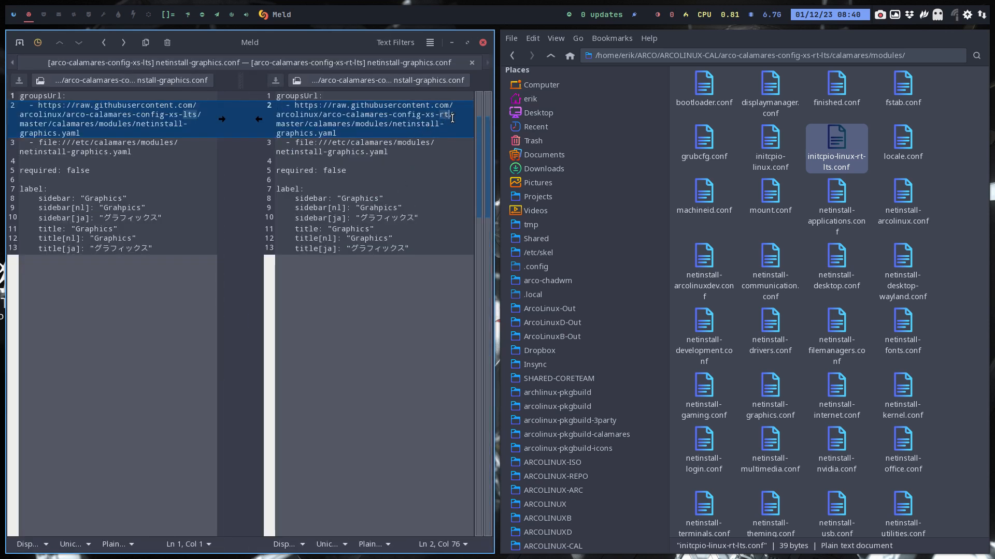
text(-lts)
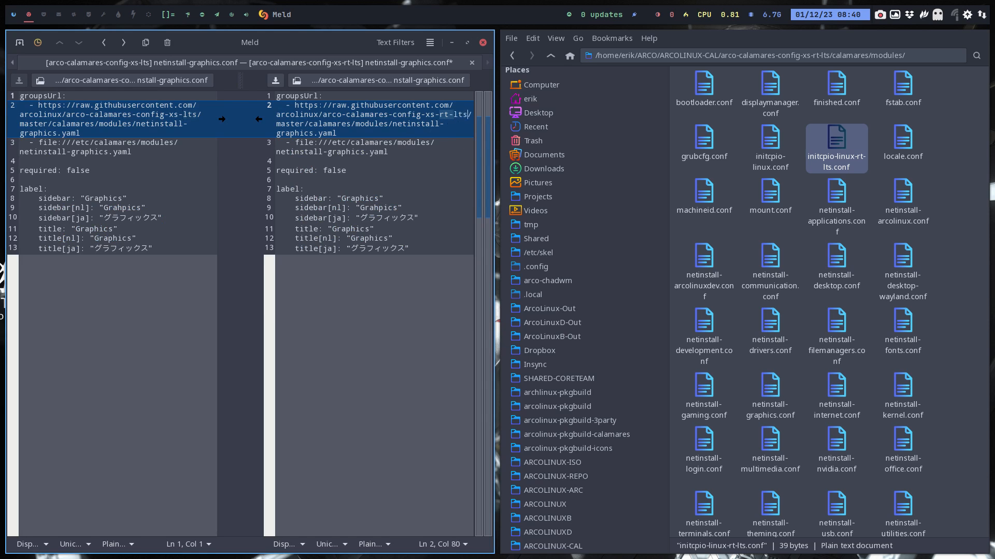
click(472, 63)
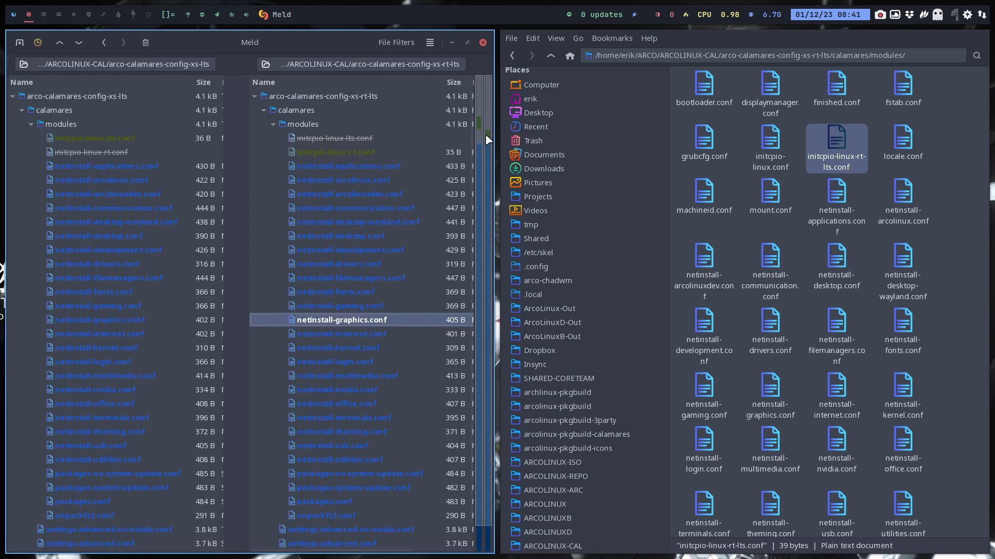
- Append -lts to arco-calamares-config-xs-rt in the GitHub URL of the rt-lts netinstall-internet.conf, save it and close the comparison
double_click(368, 336)
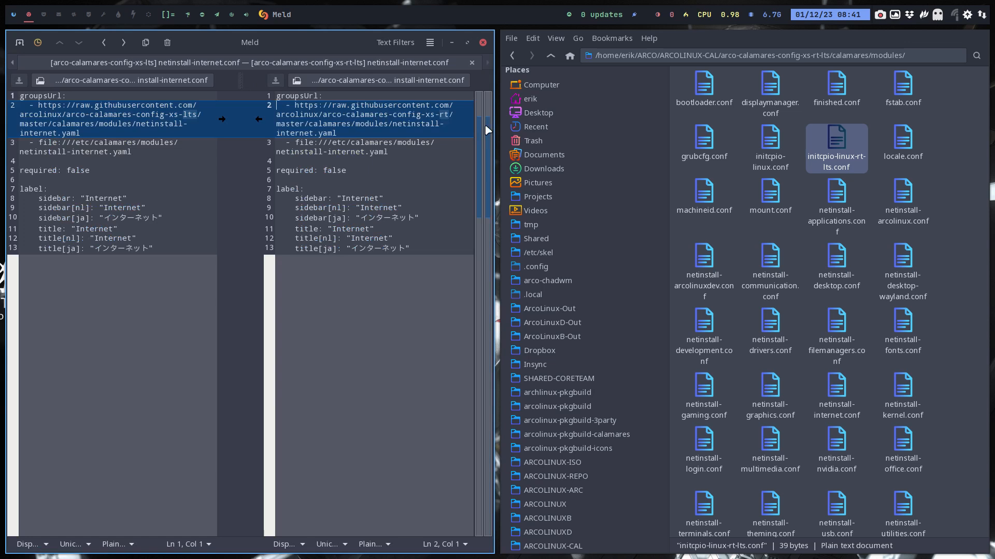
click(448, 114)
text(-lts)
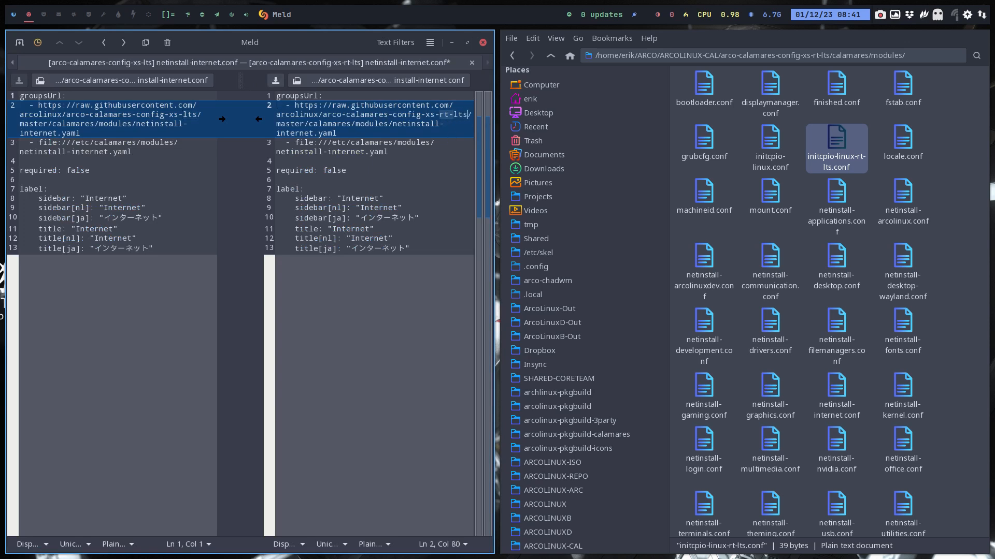
key(ctrl+s)
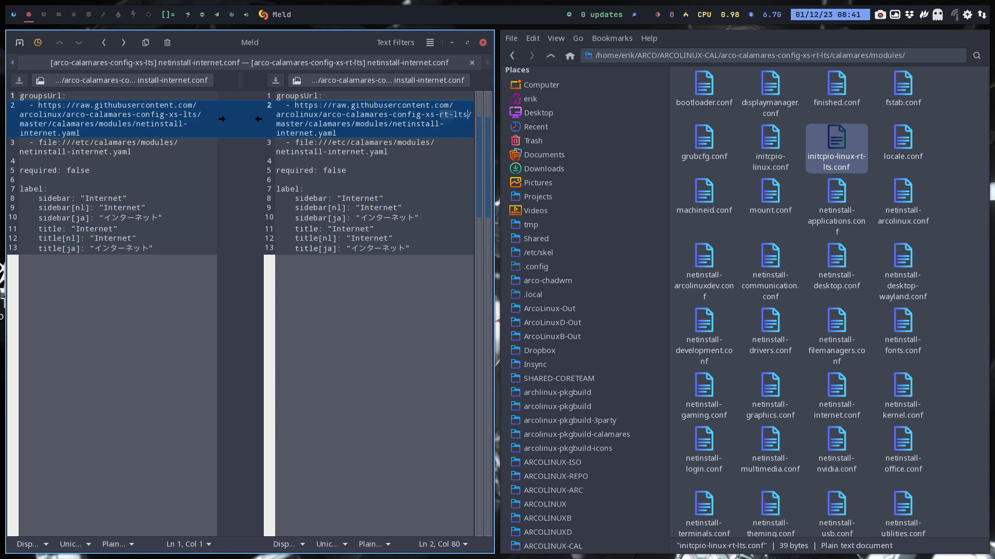
click(472, 63)
- Append -lts to arco-calamares-config-xs-rt in the GitHub URL of the rt-lts netinstall-kernel.conf, save it and close the comparison
double_click(370, 345)
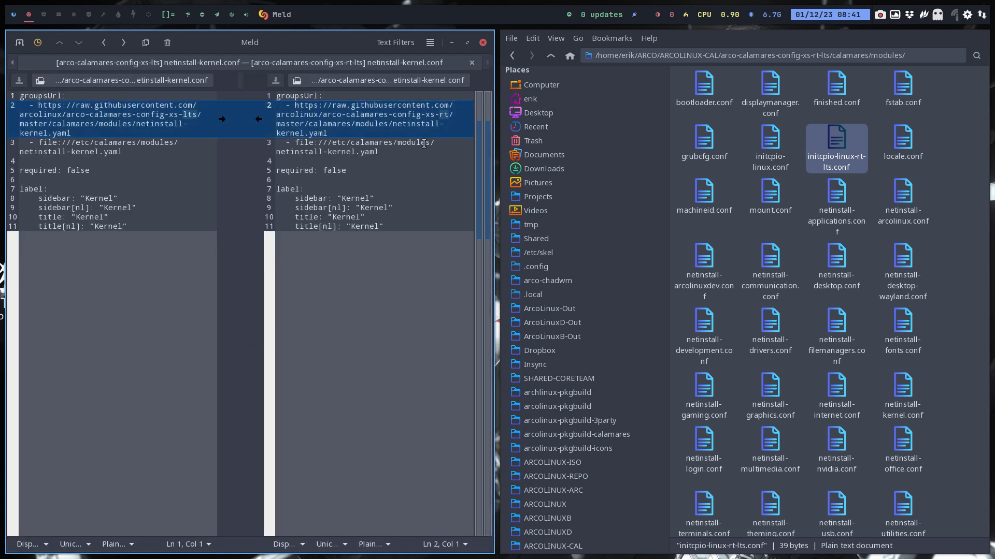
click(448, 114)
text(-lts)
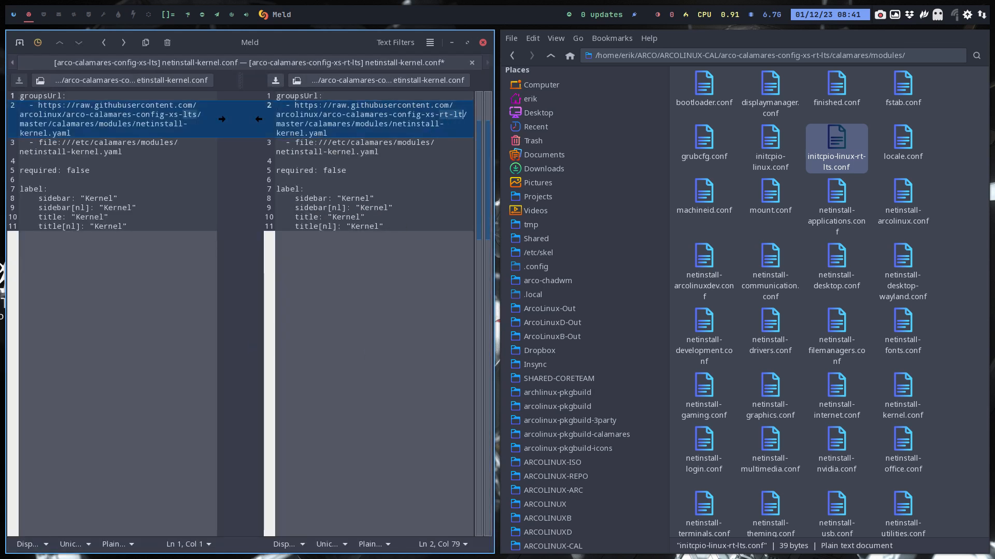
key(ctrl+s)
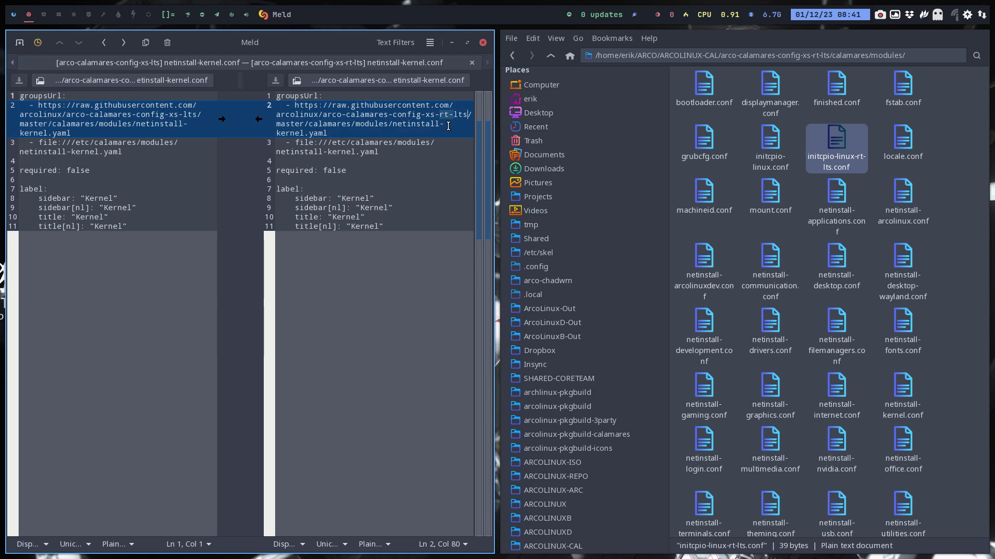
click(471, 63)
- Append -lts to arco-calamares-config-xs-rt in the GitHub URL of the rt-lts netinstall-login.conf, save it and close the comparison
double_click(382, 366)
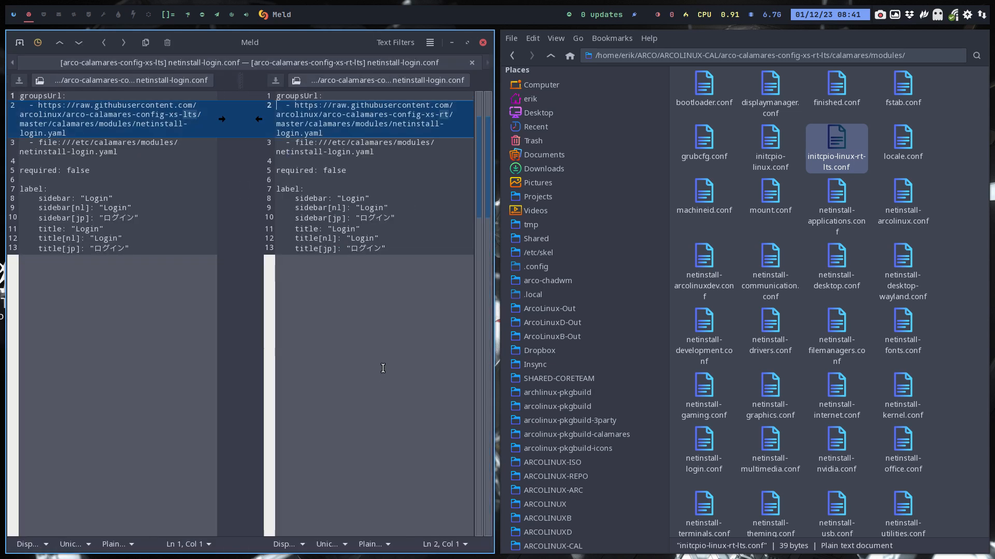
click(451, 114)
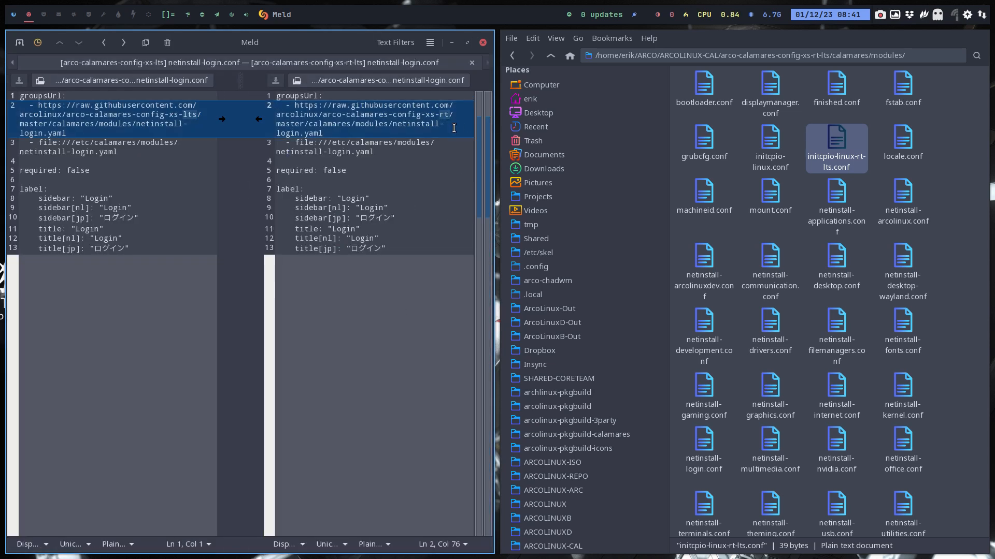
text(-lts)
key(ctrl+s)
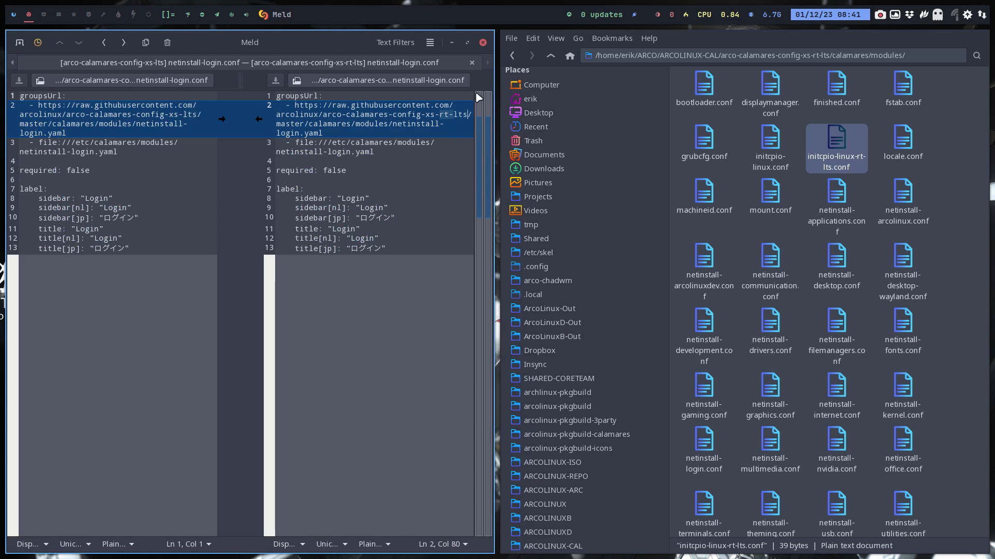
click(472, 63)
- Append -lts to arco-calamares-config-xs-rt in the GitHub URL of the rt-lts netinstall-multimedia.conf, save it and close the comparison
click(377, 378)
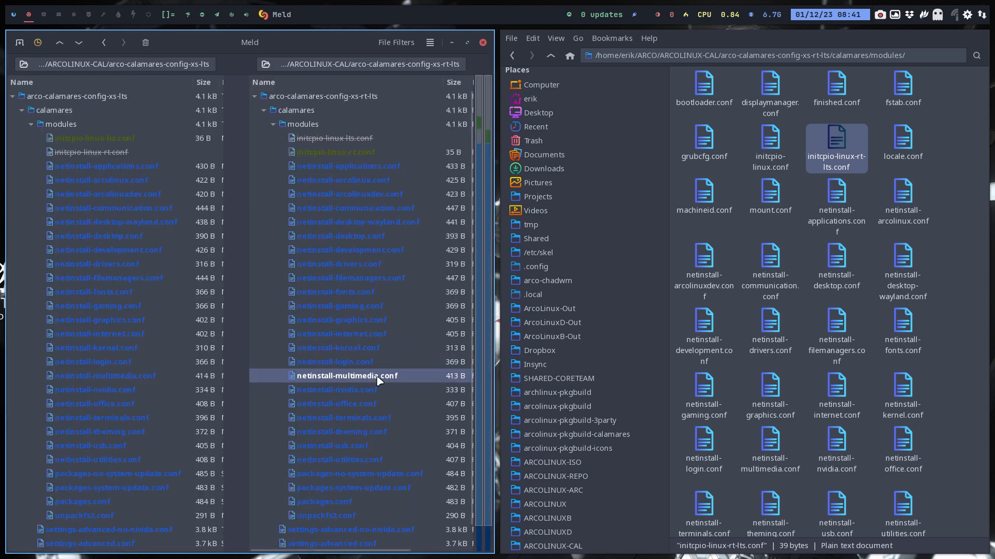
double_click(378, 377)
click(449, 115)
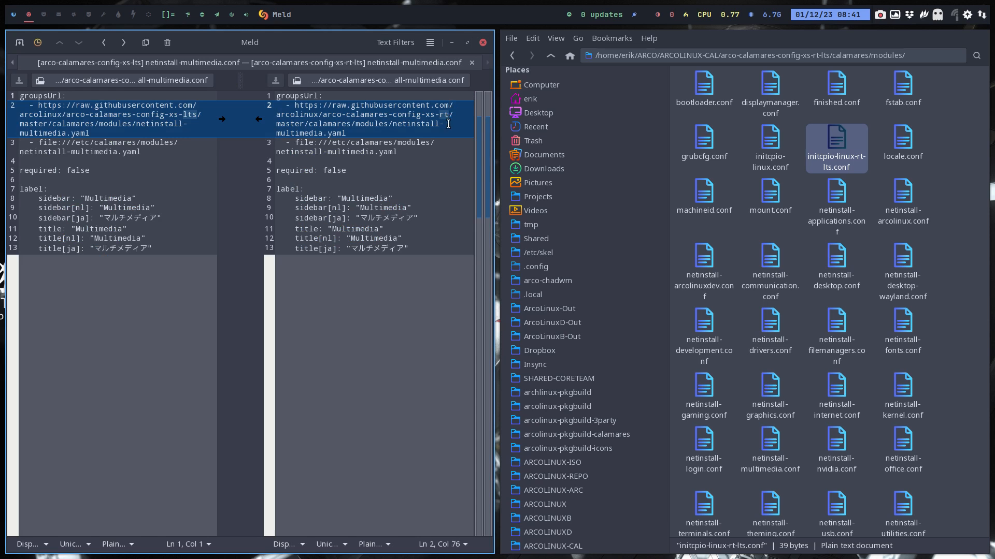
text(-lts)
click(471, 62)
- Append -lts to arco-calamares-config-xs-rt in the GitHub URL of the rt-lts netinstall-nvidia.conf, save it and close the comparison
double_click(387, 390)
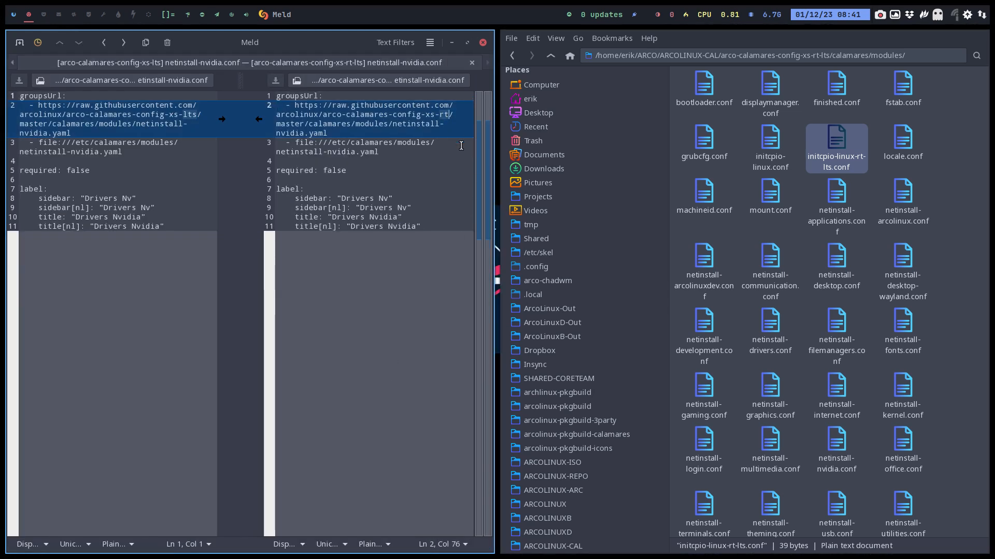
text(-lts)
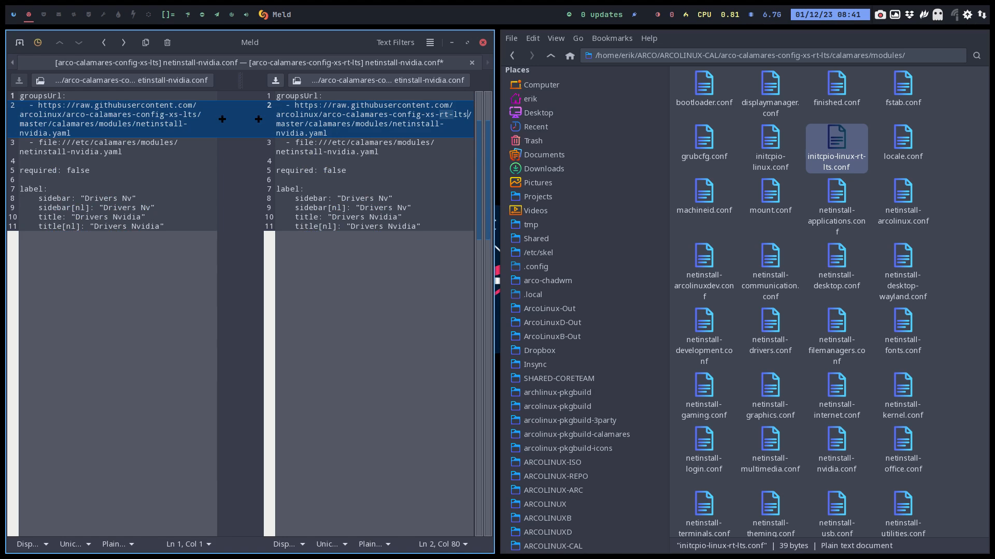
key(ctrl+s)
click(472, 62)
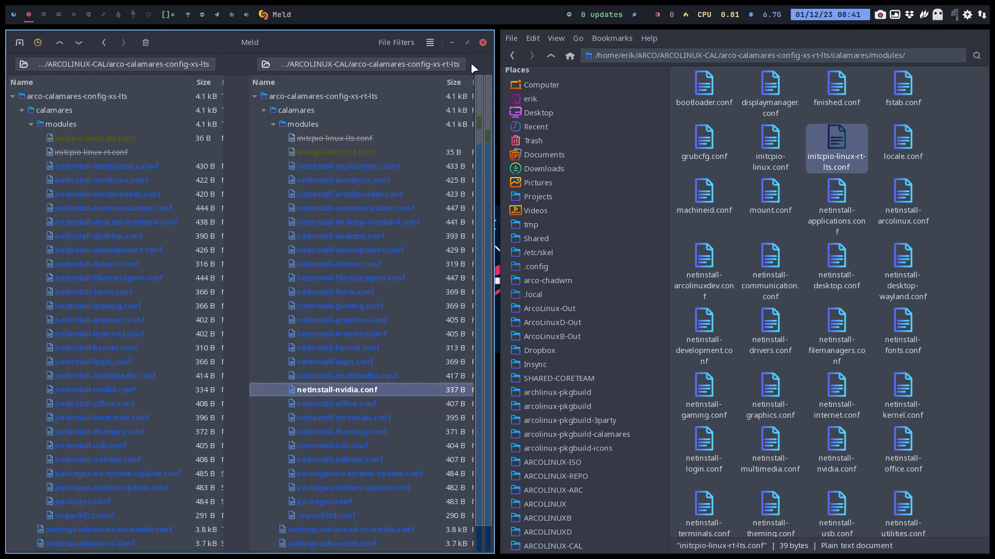
- Append -lts to arco-calamares-config-xs-rt in the GitHub URL of the rt-lts netinstall-office.conf, save it and close the comparison
double_click(387, 402)
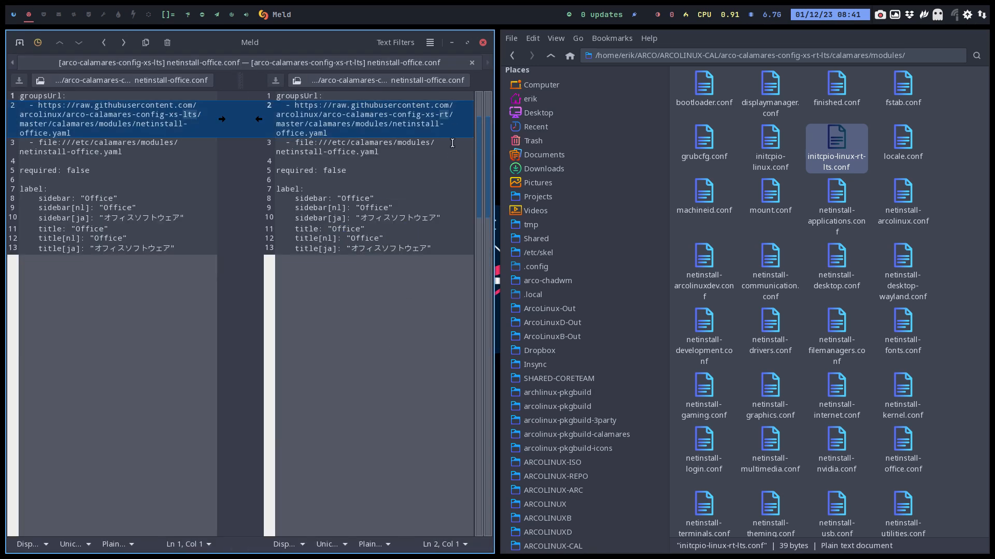
click(451, 116)
text(-lts)
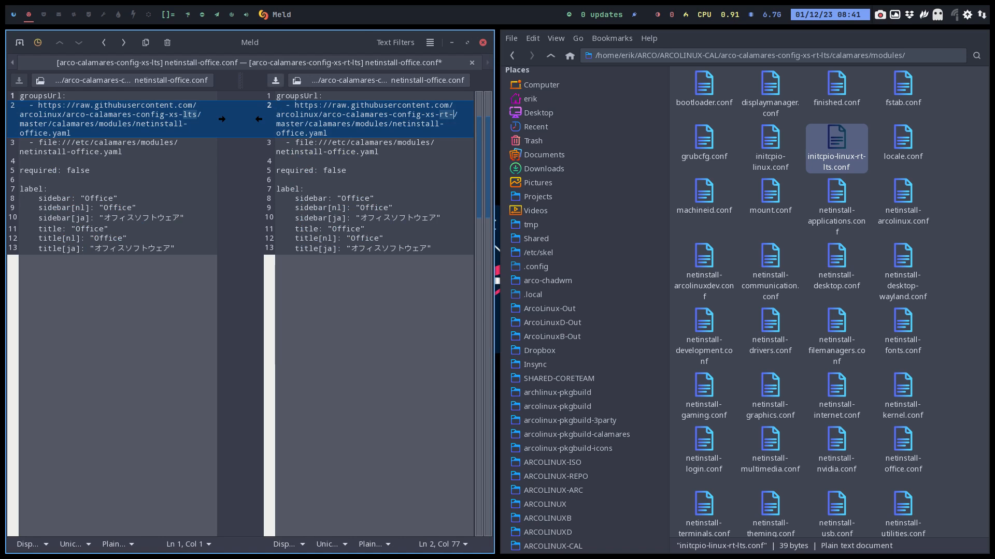
key(ctrl+s)
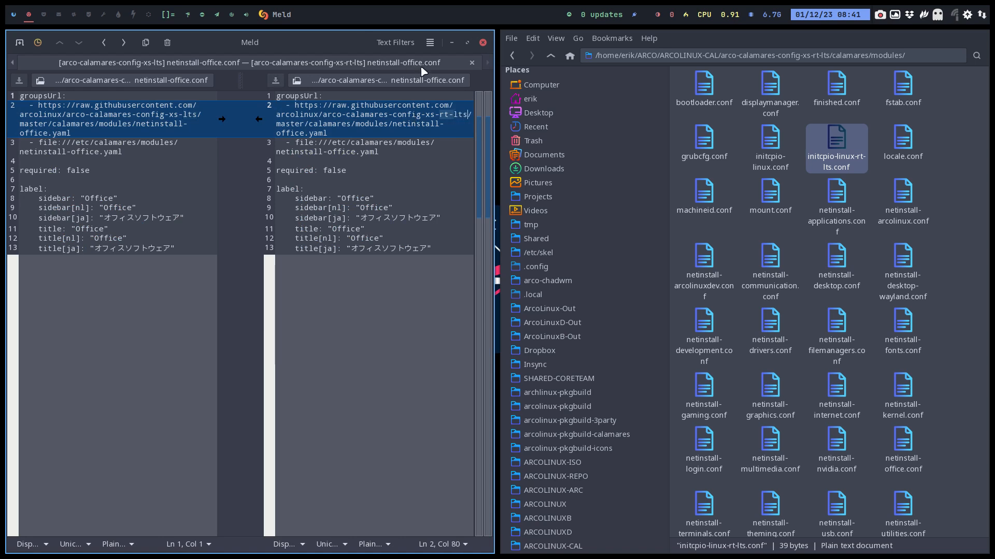
click(471, 63)
- Append -lts to arco-calamares-config-xs-rt in the GitHub URL of the rt-lts netinstall-terminals.conf, save it and close the comparison
double_click(344, 417)
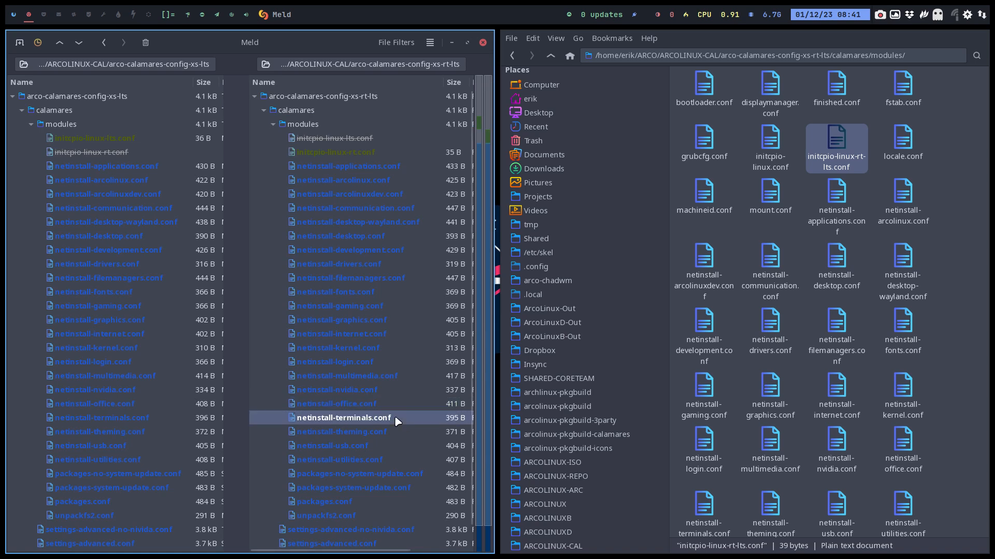
click(451, 116)
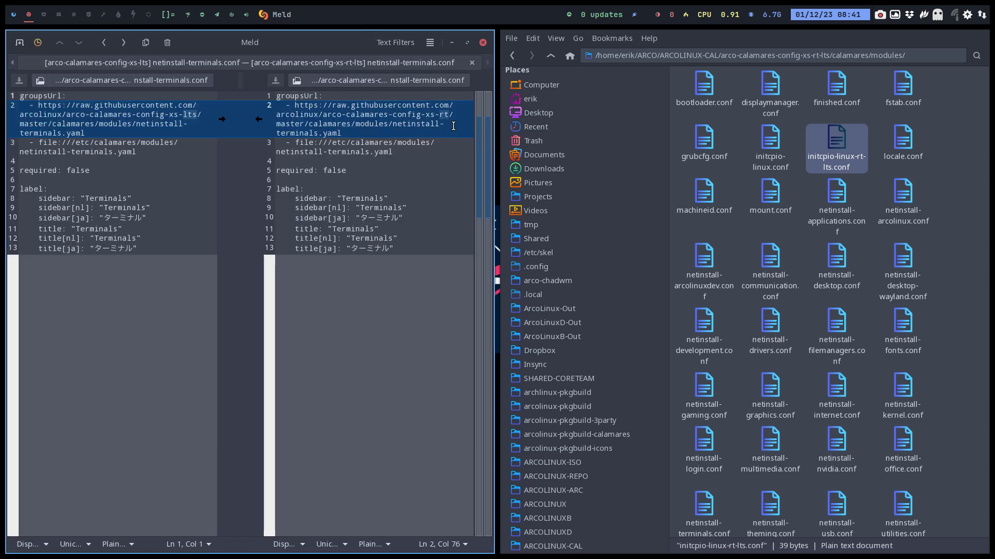
text(-k)
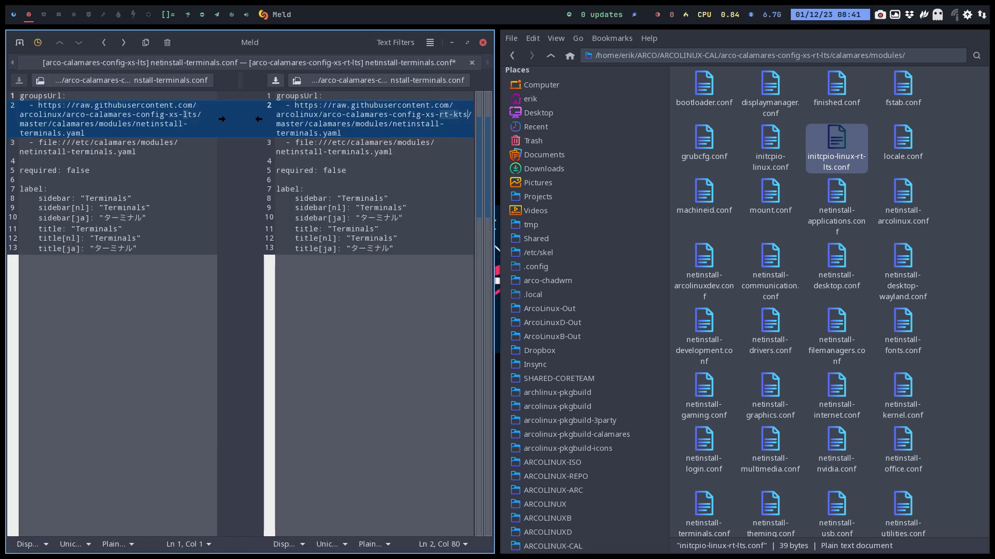
key(BackSpace)
text(lts)
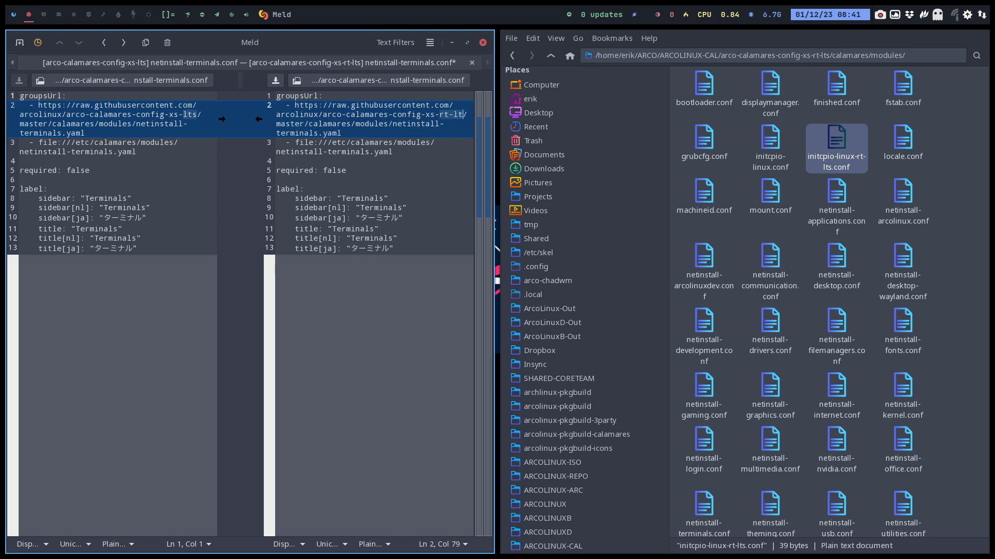
key(ctrl+s)
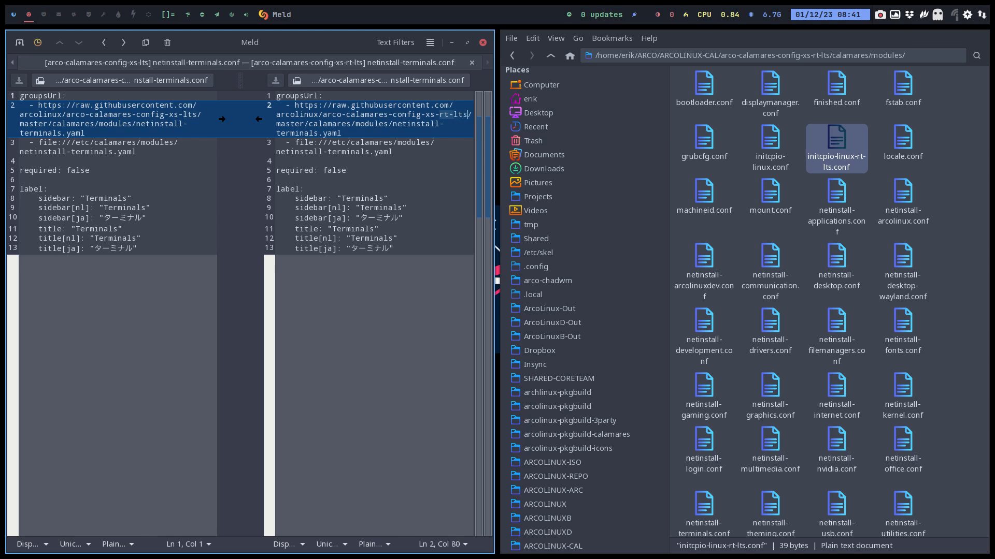
click(471, 62)
- Append -lts to arco-calamares-config-xs-rt in the GitHub URL of the rt-lts netinstall-theming.conf, save it and close the comparison
double_click(369, 433)
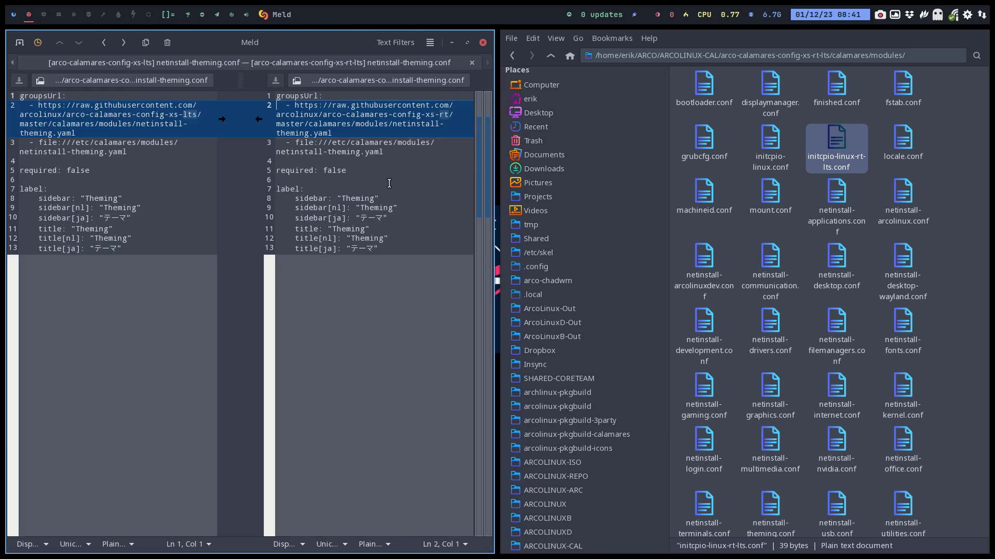
click(449, 115)
text(-lts)
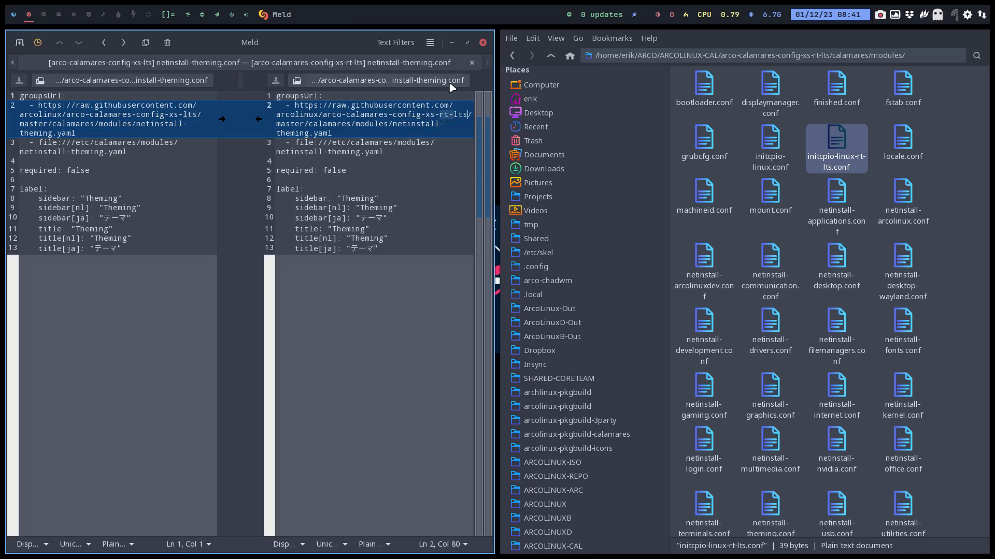
click(471, 62)
- Append -lts to arco-calamares-config-xs-rt in the GitHub URL of the rt-lts netinstall-usb.conf, save it and recheck the comparison
click(385, 445)
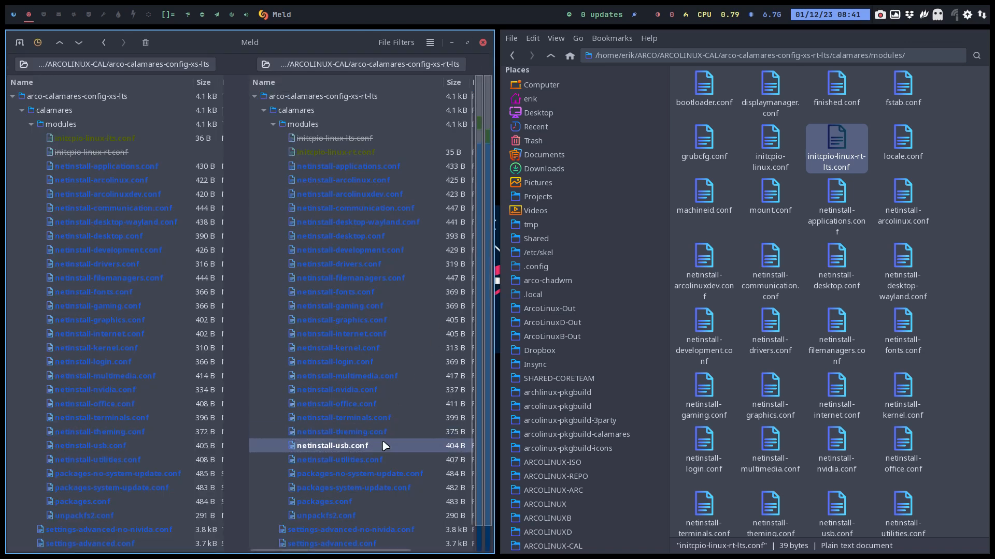
double_click(385, 445)
click(449, 115)
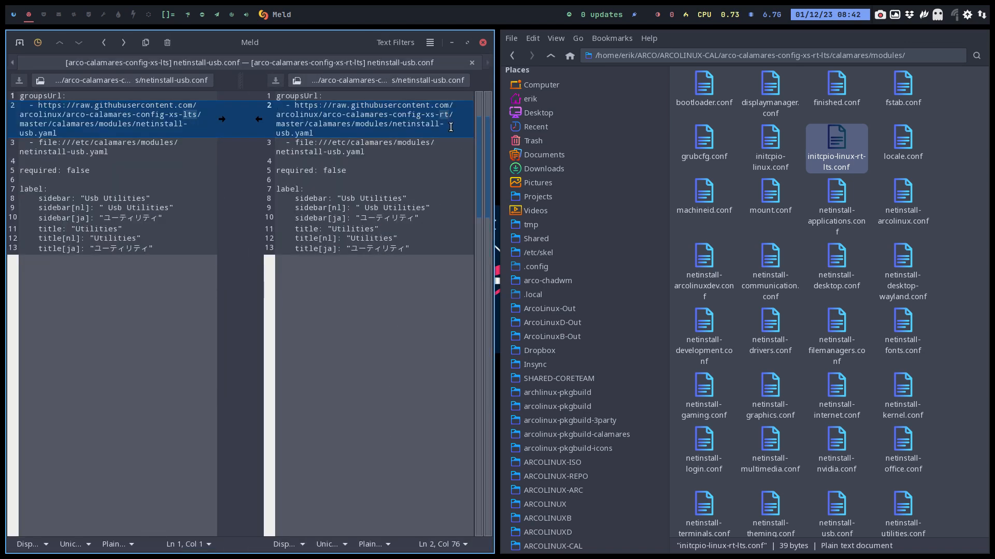
text(-lts)
click(472, 63)
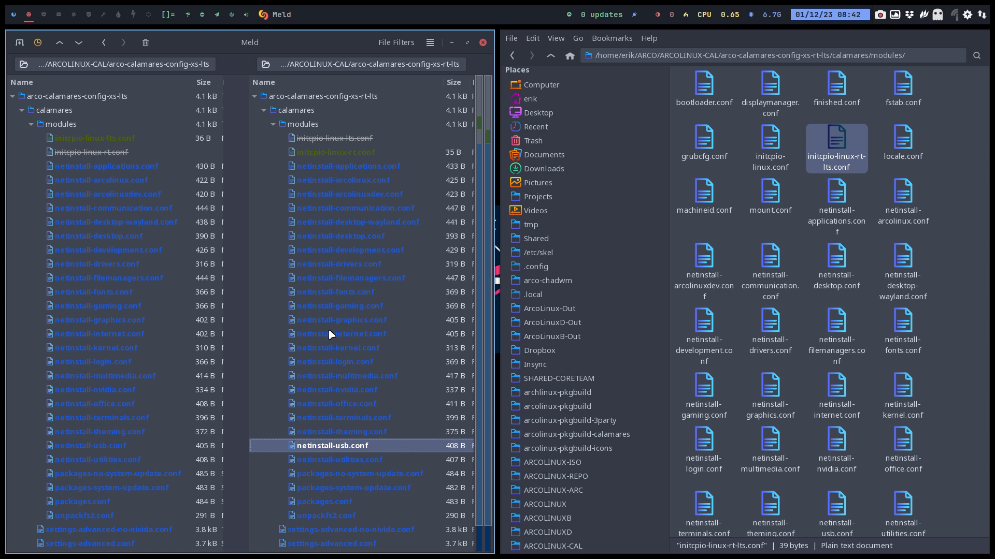
double_click(369, 448)
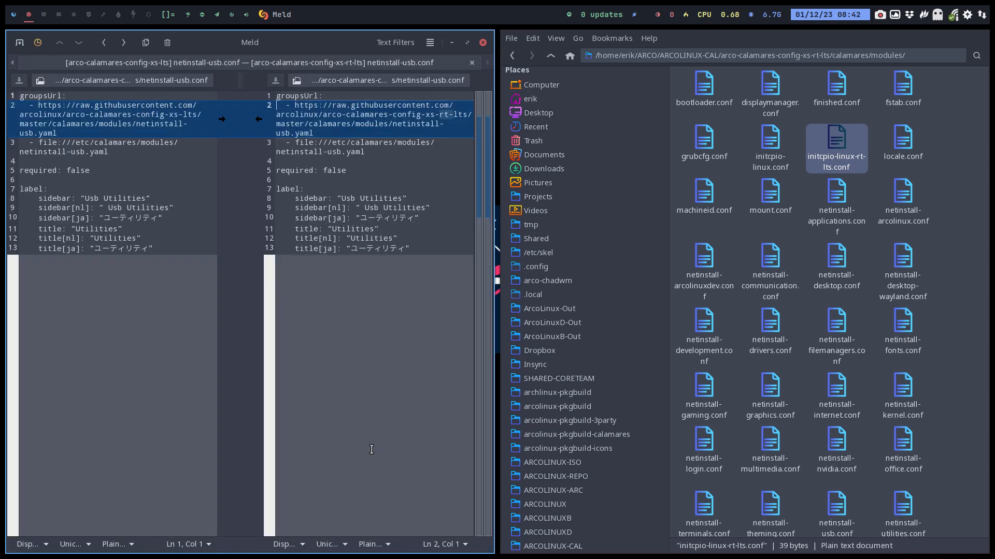
click(472, 63)
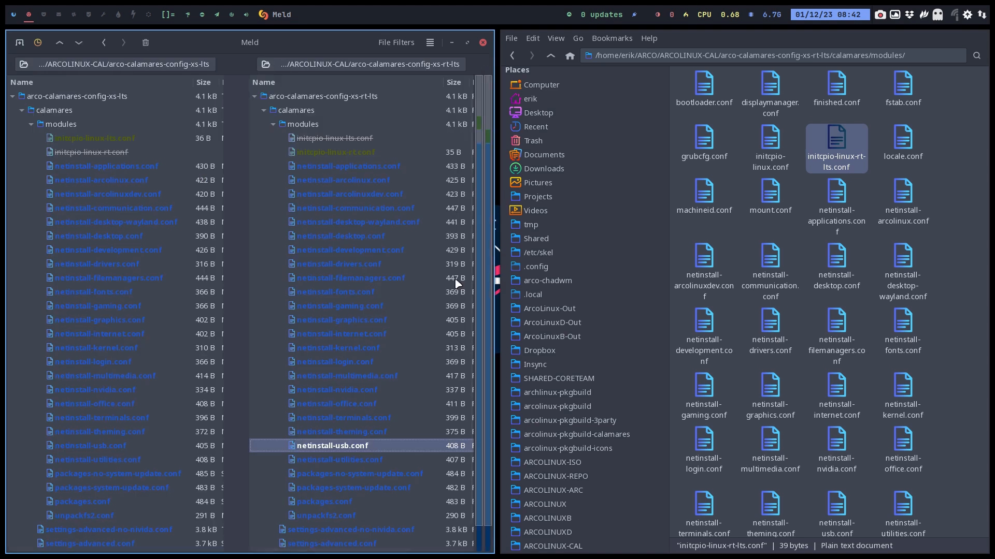
- Append -lts to arco-calamares-config-xs-rt in the GitHub URL of the rt-lts netinstall-utilities.conf, save it and close the comparison
double_click(369, 461)
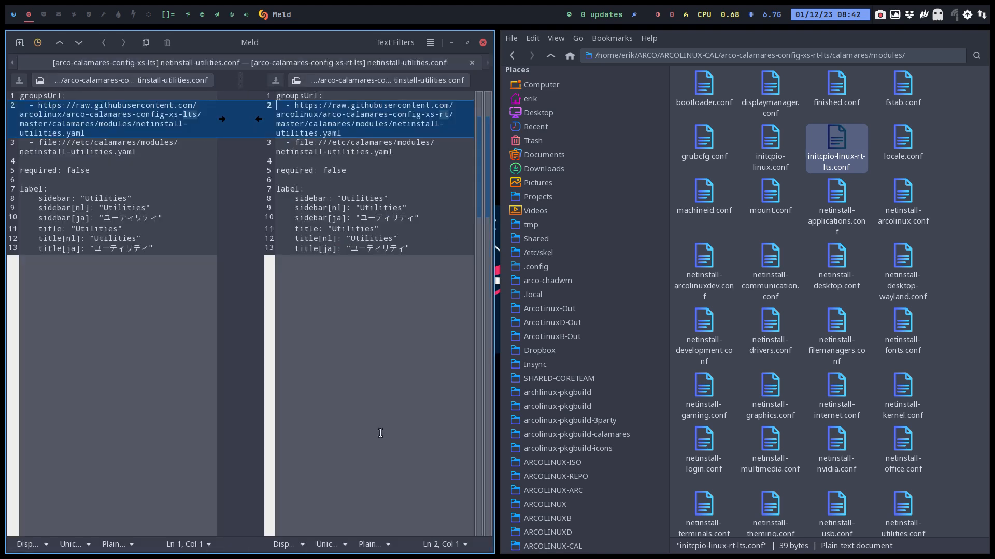
click(450, 114)
text(-lts)
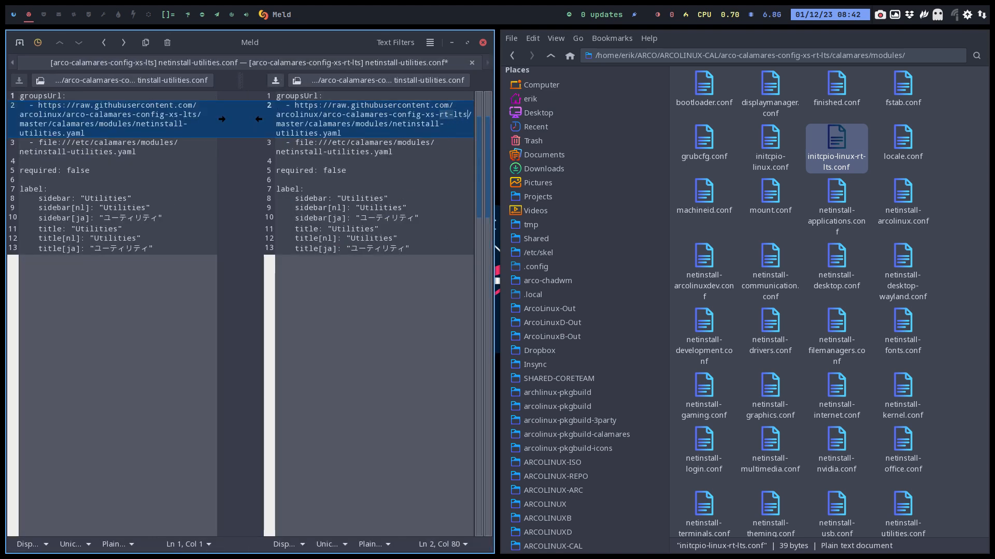
key(ctrl+s)
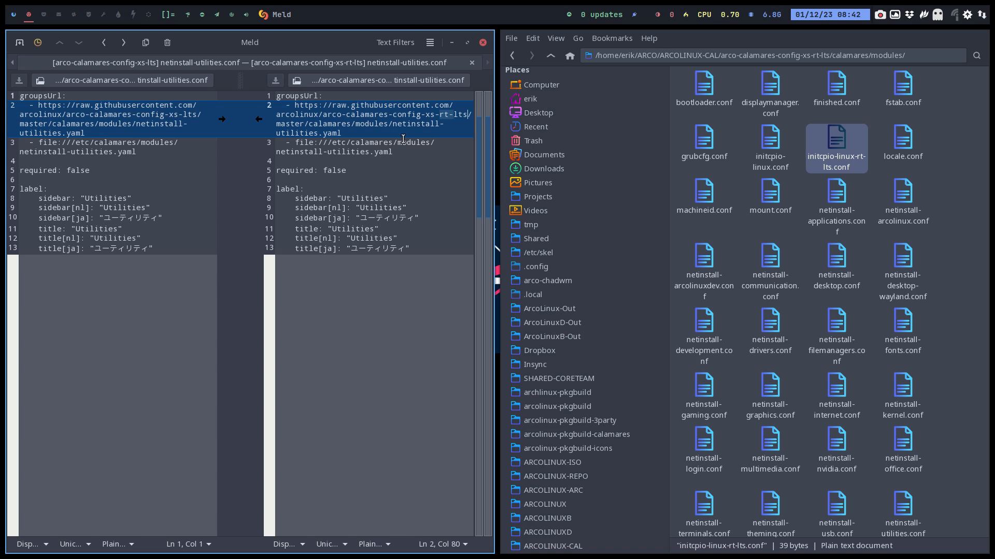
click(471, 62)
- Change line 15 of the rt-lts packages-no-system-update.conf to arco-calamares-config-xs-rt-lts-git, save it and close Meld
double_click(341, 473)
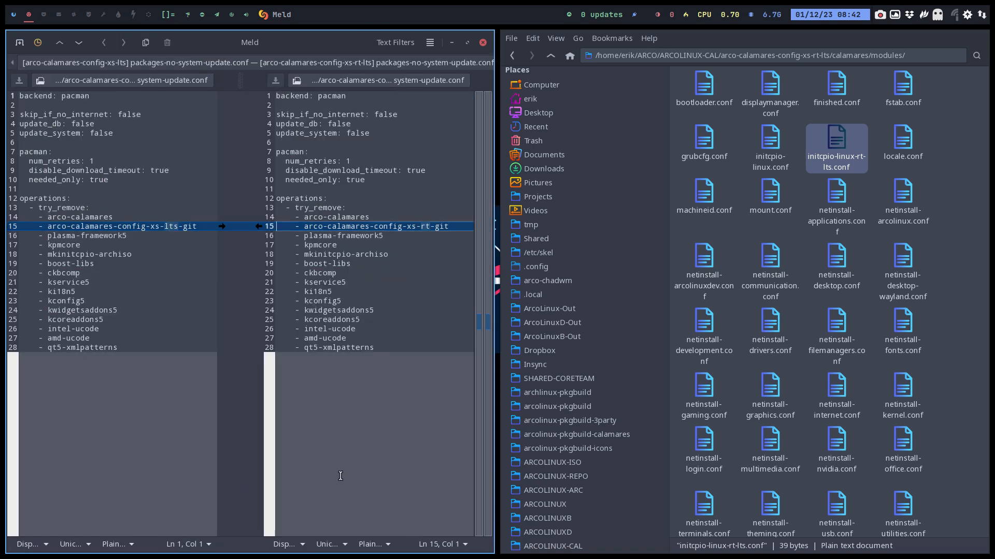
click(431, 227)
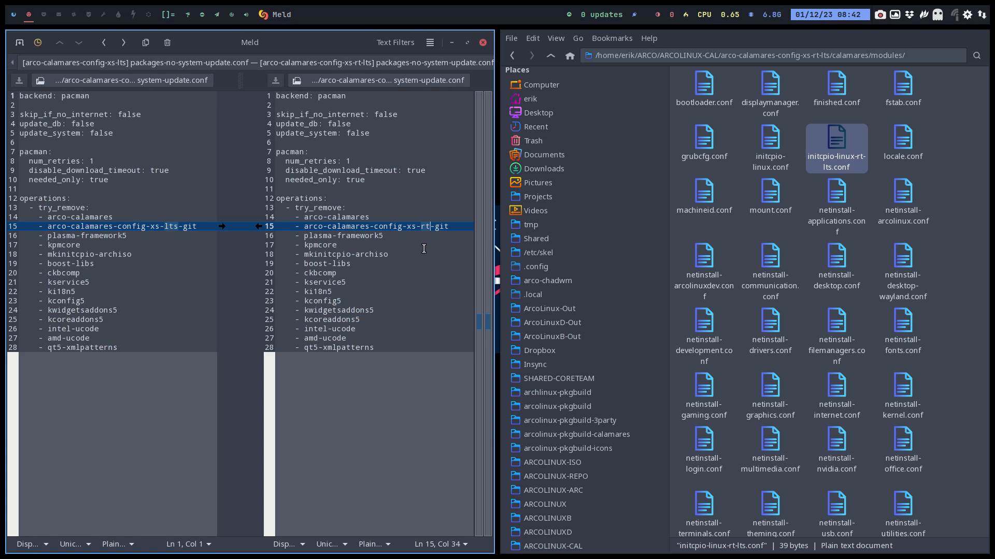
text(-lts)
key(ctrl+s)
click(483, 43)
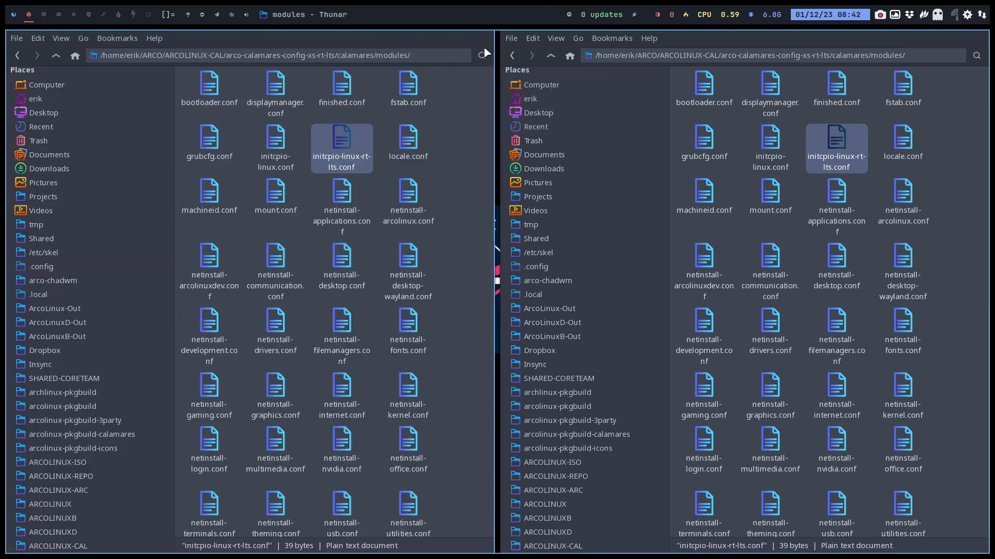
- Go up to the ARCOLINUX-CAL folder and compare arco-calamares-config-xs-lts with arco-calamares-config-xs-rt-lts in Meld
click(56, 55)
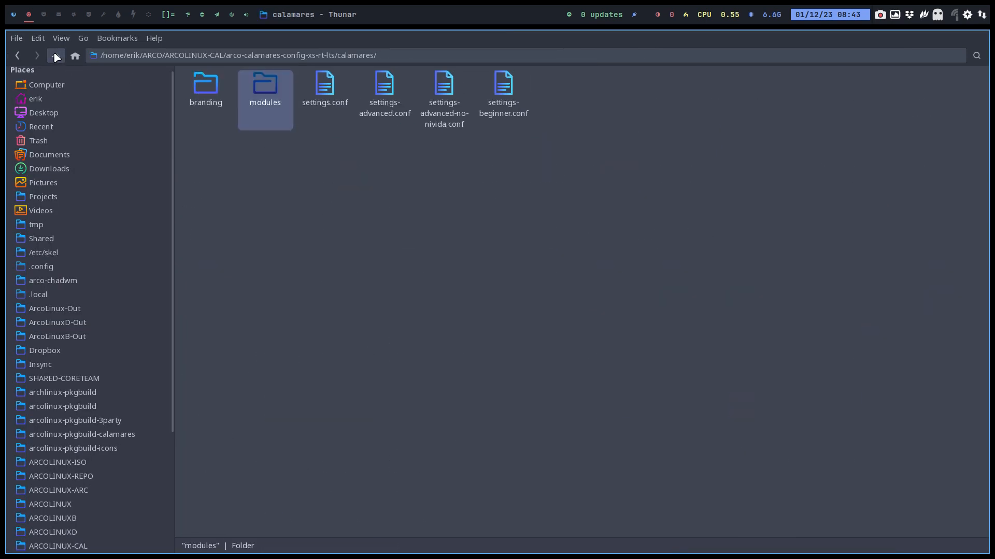
click(56, 56)
click(56, 55)
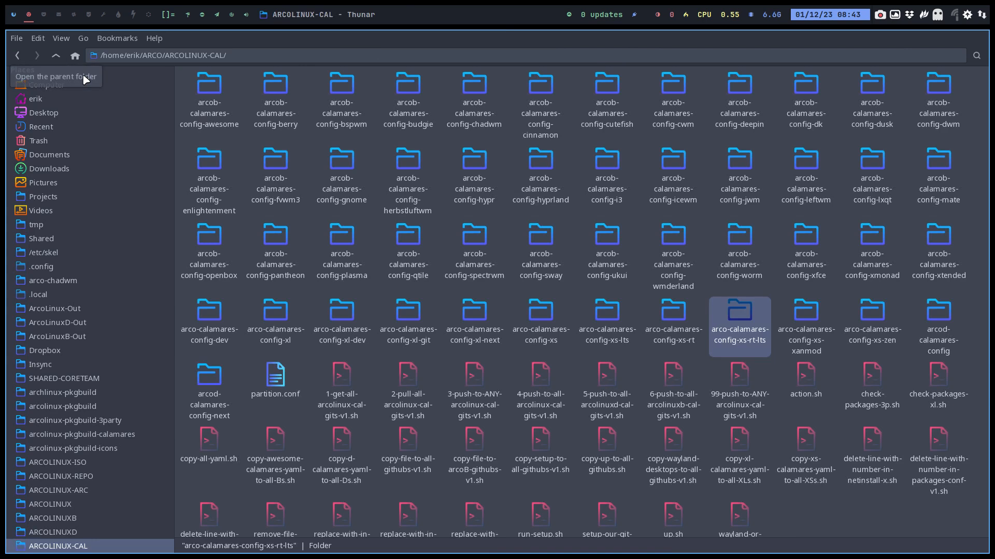
ctrl+click(658, 307)
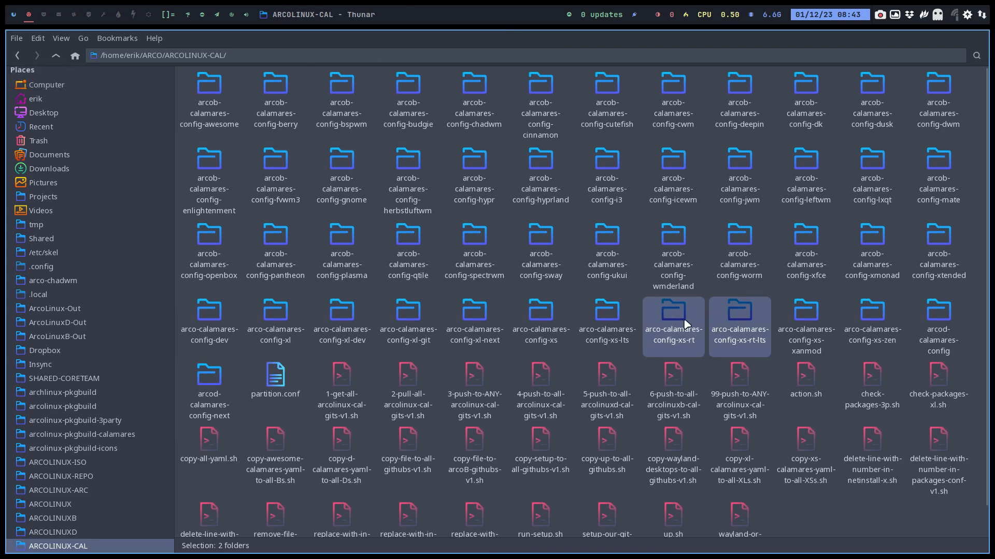
click(621, 308)
click(620, 312)
ctrl+click(731, 312)
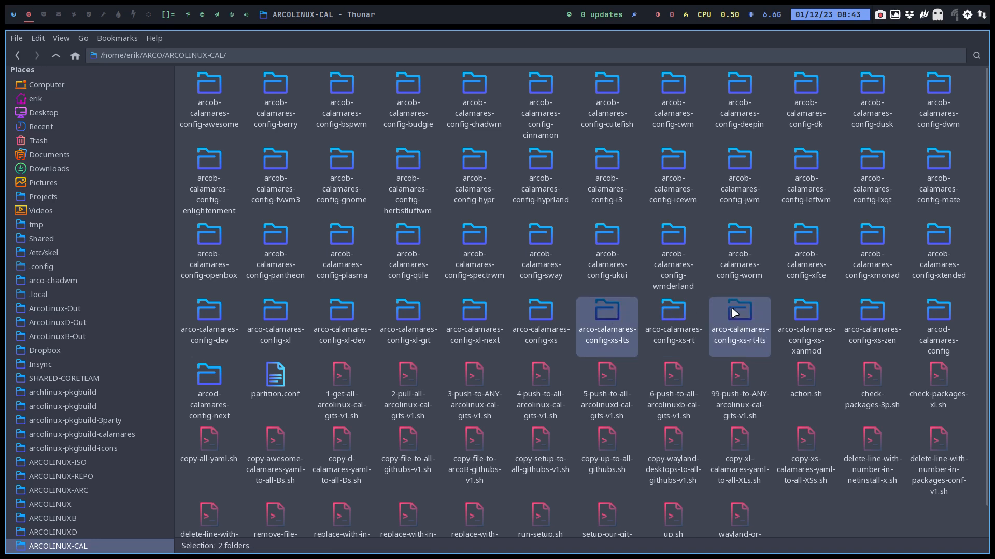
right_click(732, 313)
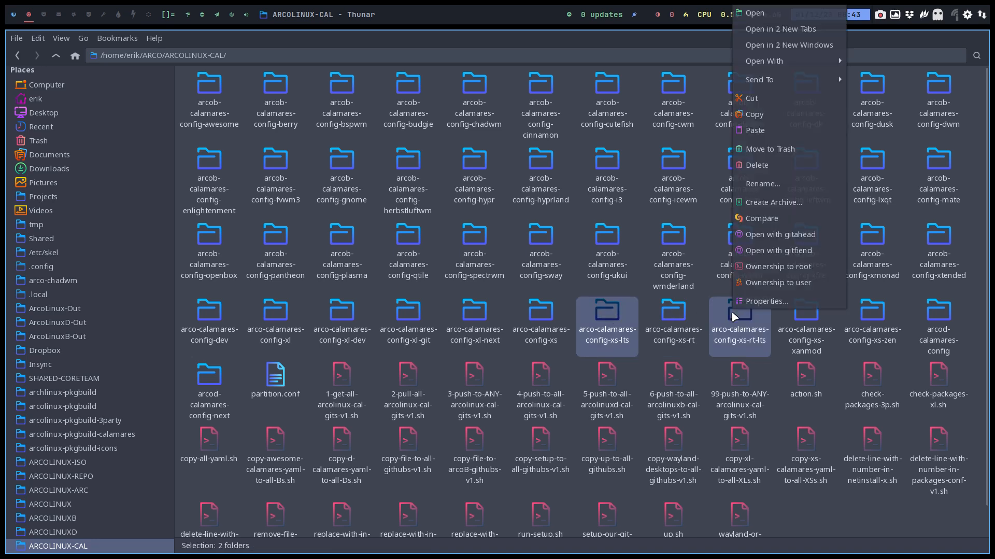
click(764, 220)
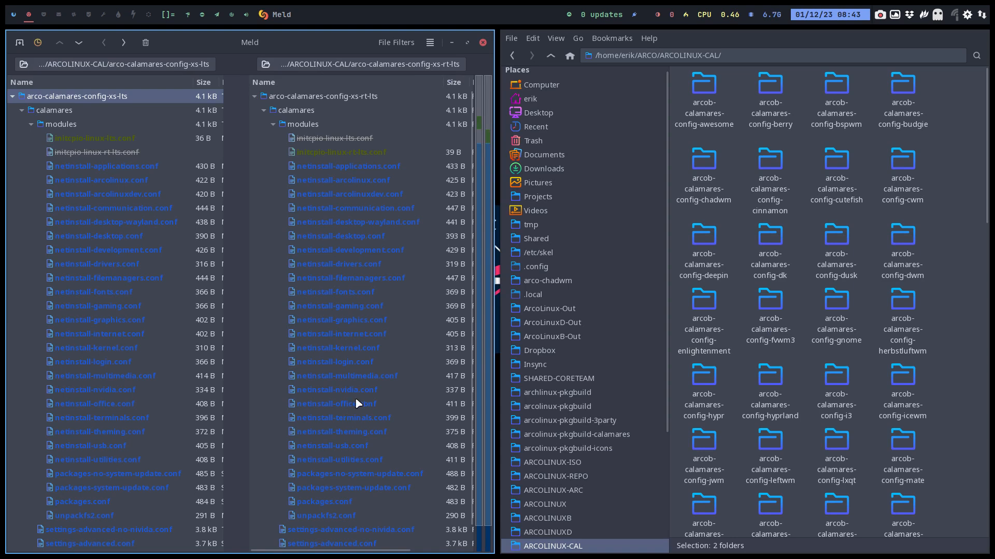
- Recheck the netinstall-utilities.conf and packages-no-system-update.conf comparisons, viewing the latter in full screen
double_click(362, 460)
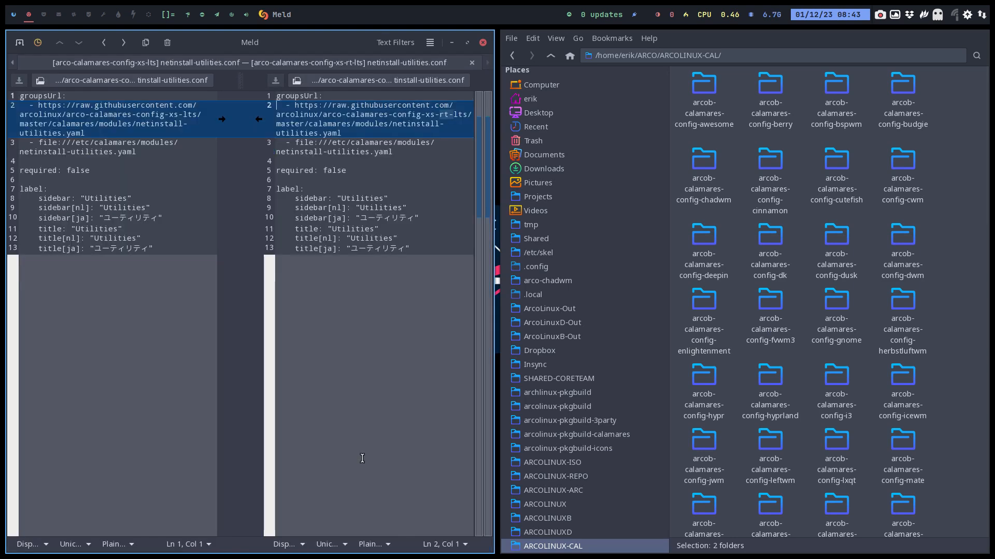
click(472, 63)
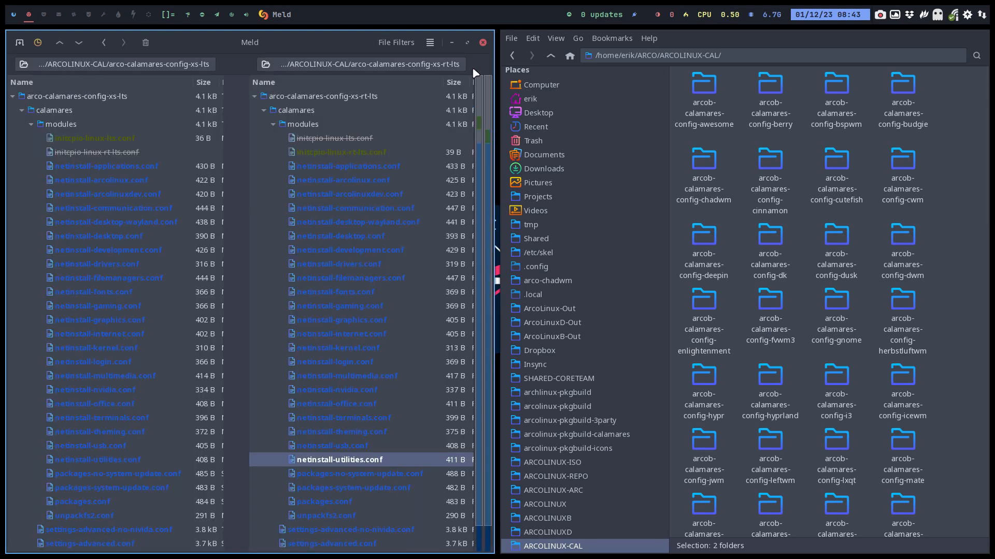
double_click(360, 474)
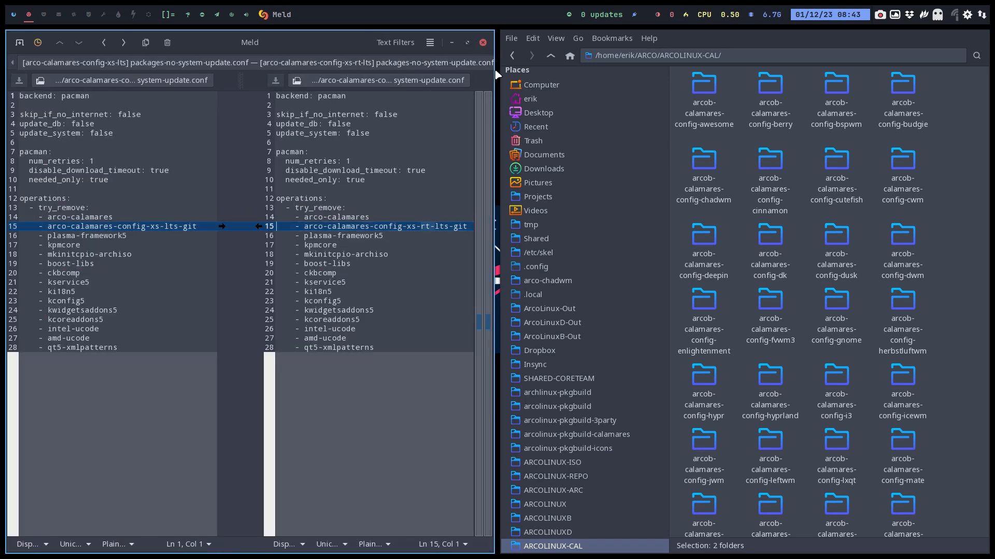
key(super+f)
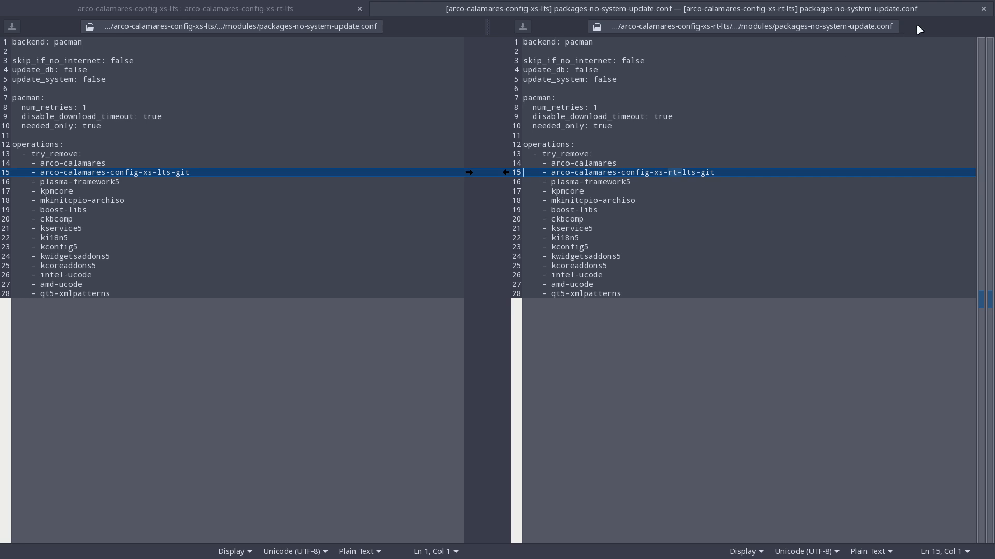
click(983, 9)
- Change line 15 of the rt-lts packages-system-update.conf to arco-calamares-config-xs-rt-lts-git, save it and close the comparison
double_click(563, 435)
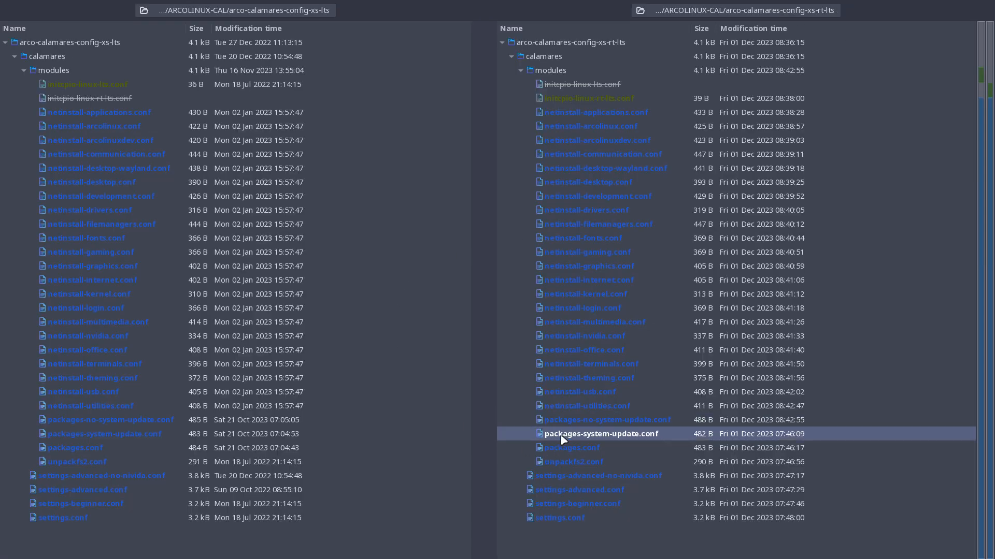
click(677, 172)
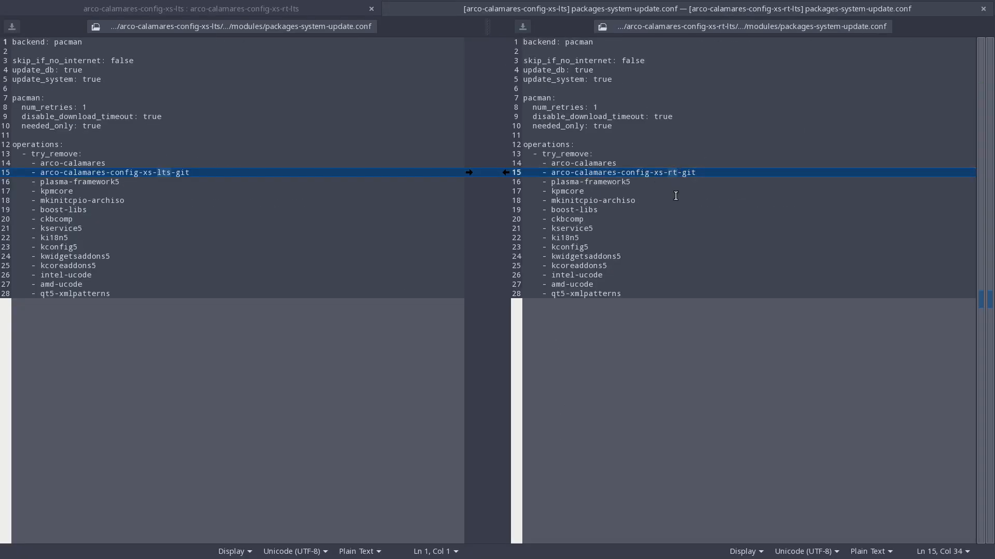
text(-ls)
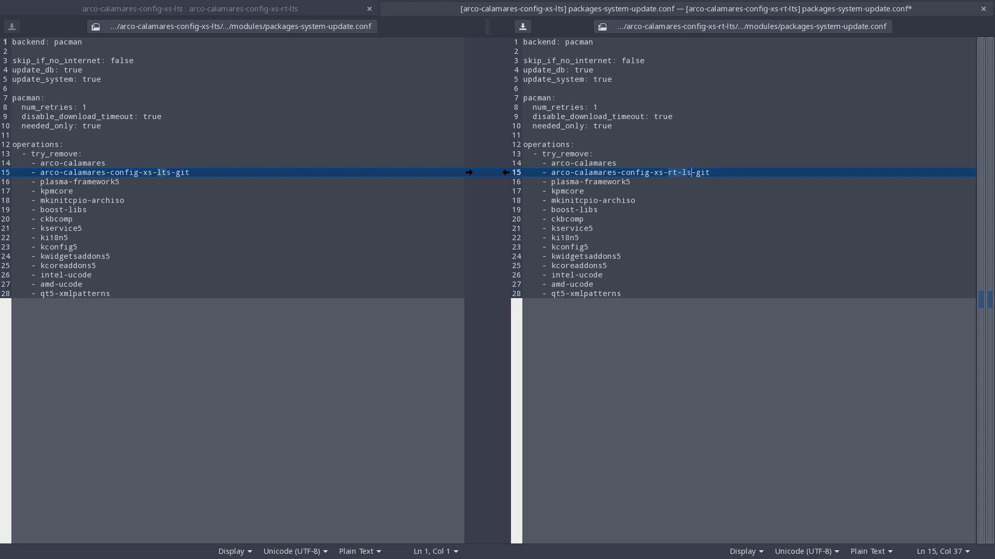
key(BackSpace)
text(ts)
key(ctrl+s)
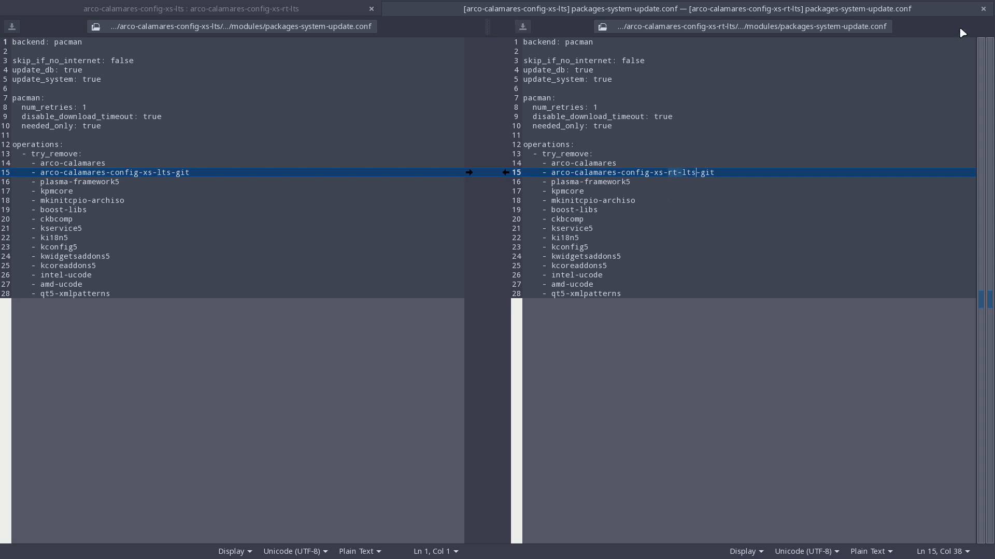
click(983, 8)
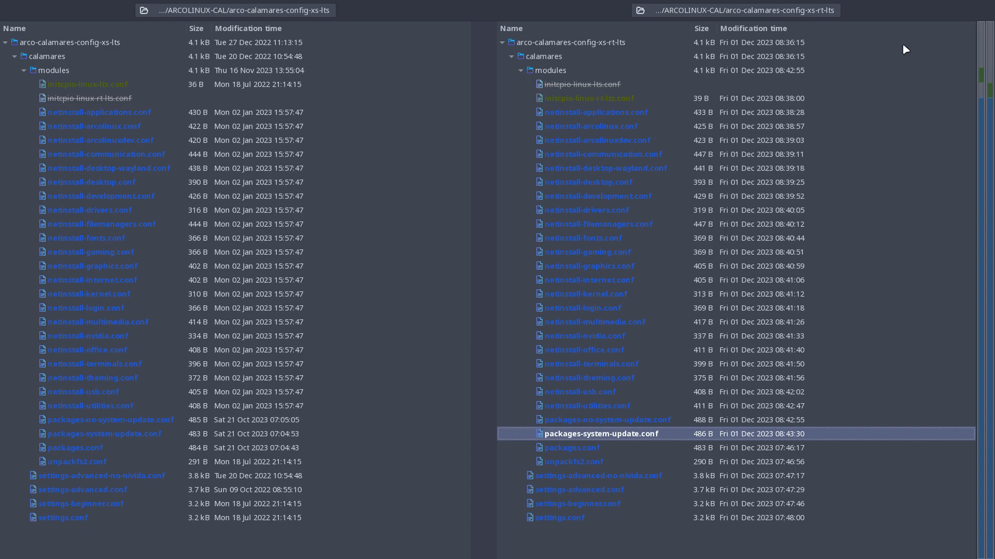
- Change line 15 of the rt-lts packages.conf to arco-calamares-config-xs-rt-lts-git, save it and close the comparison
double_click(617, 450)
click(676, 174)
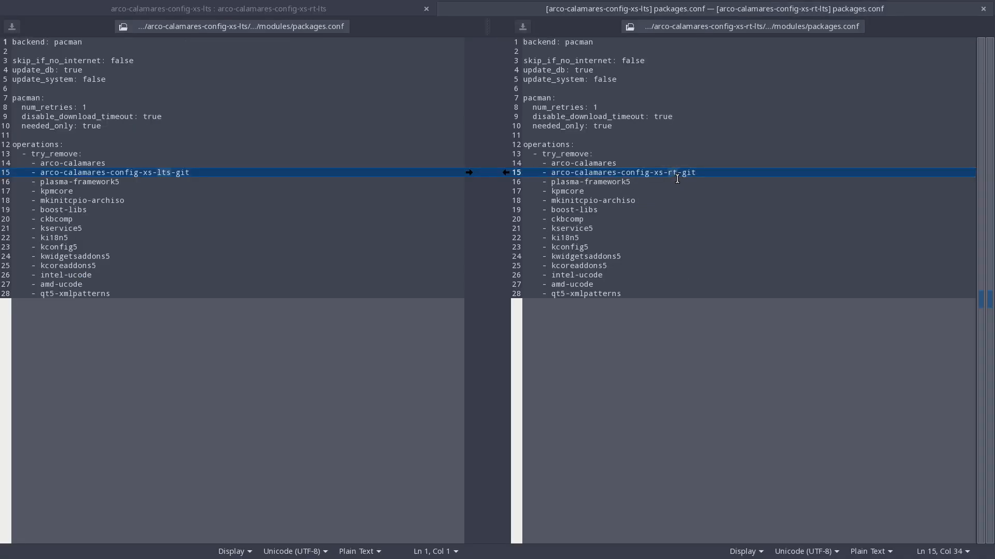
text(-lts)
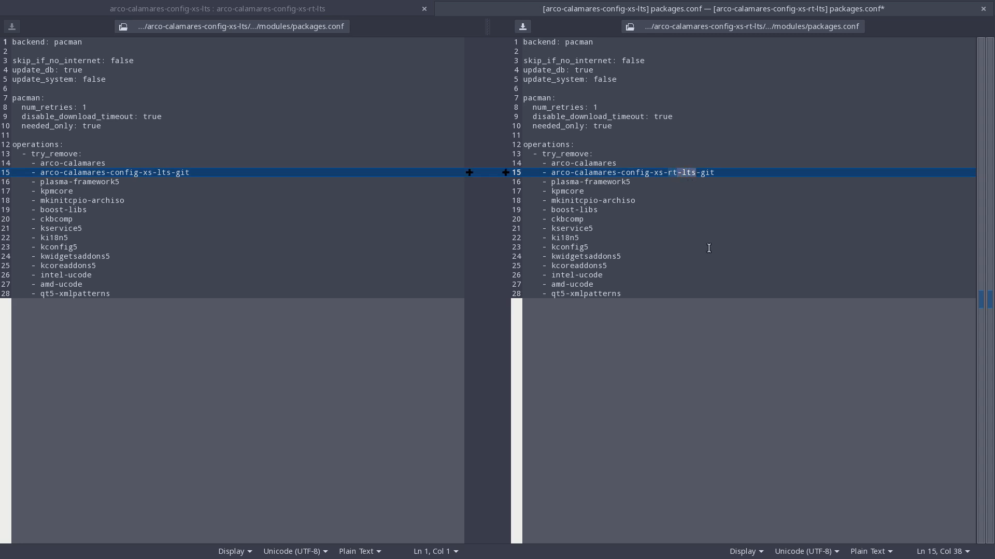
click(866, 194)
key(ctrl+s)
click(983, 8)
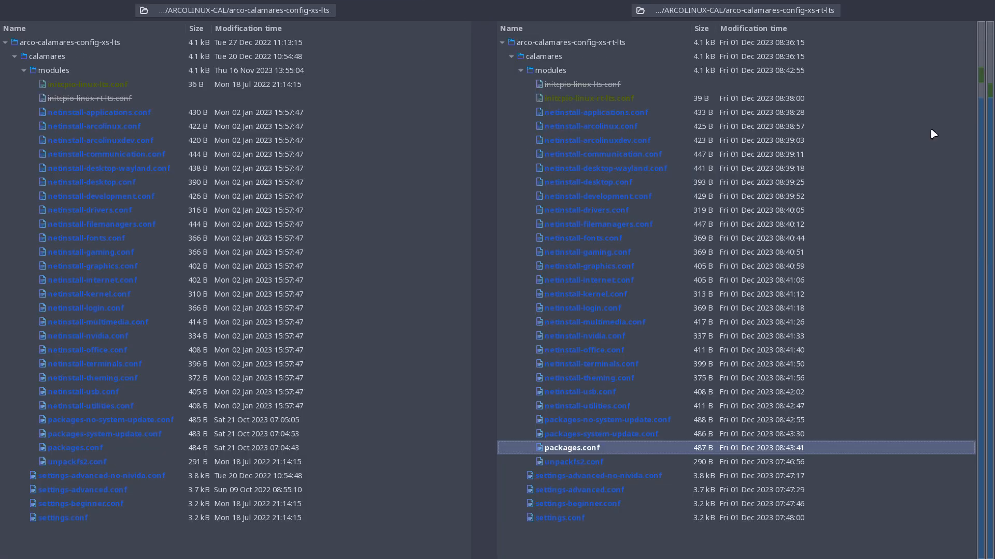
- Change vmlinuz-linux-rt to vmlinuz-linux-rt-lts in the source and destination paths of the rt-lts unpackfs2.conf, save it and close the comparison
double_click(543, 462)
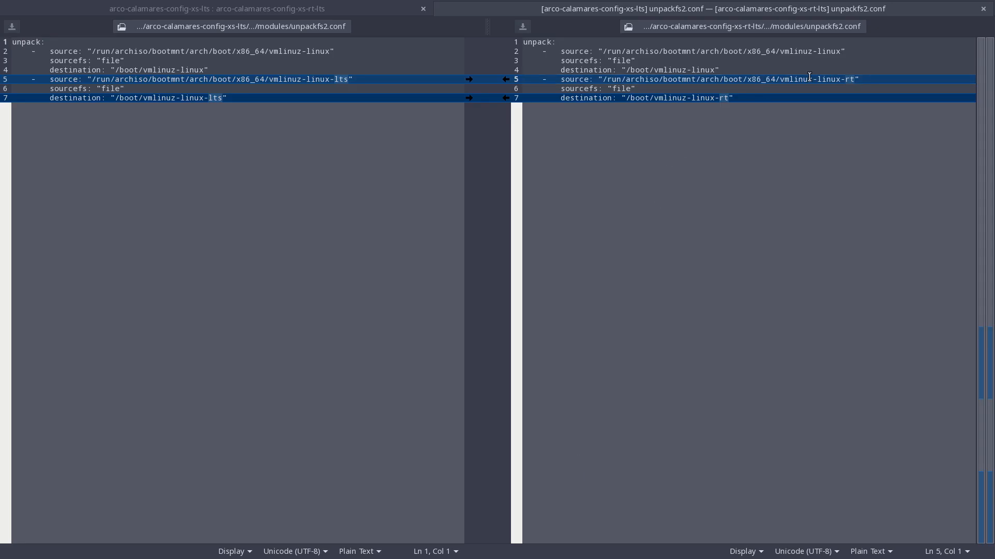
double_click(847, 78)
text(-lts)
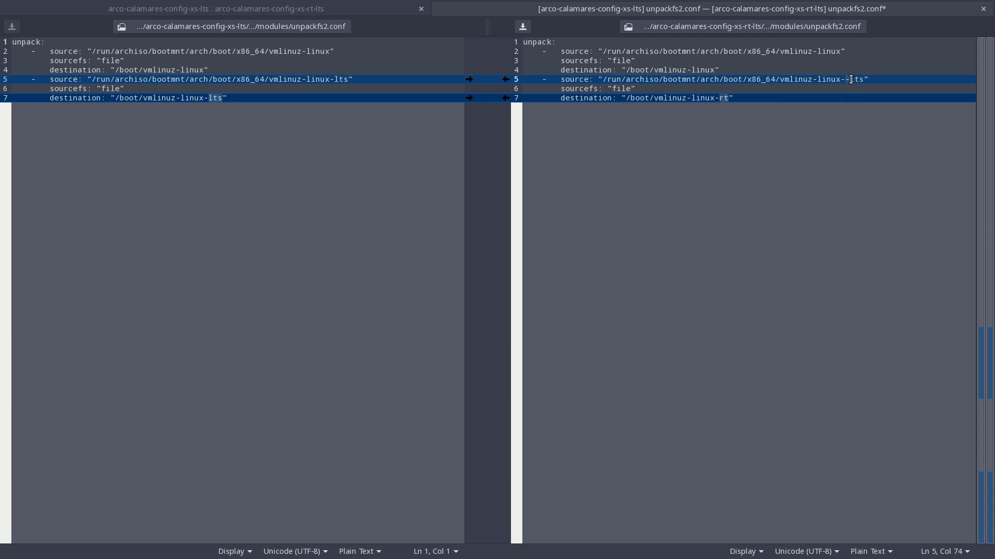
click(846, 79)
text(rt)
click(729, 99)
text(-lts)
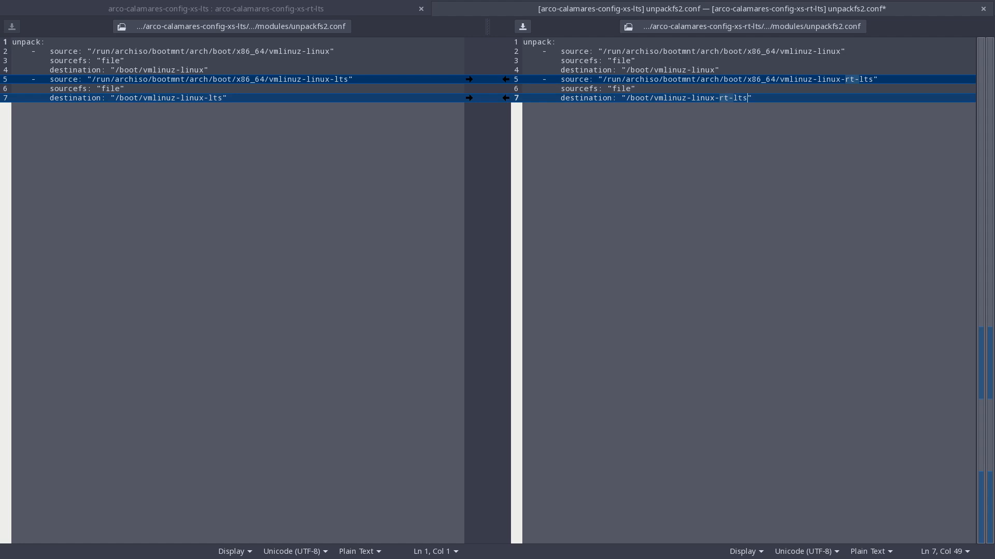
key(ctrl+s)
click(983, 9)
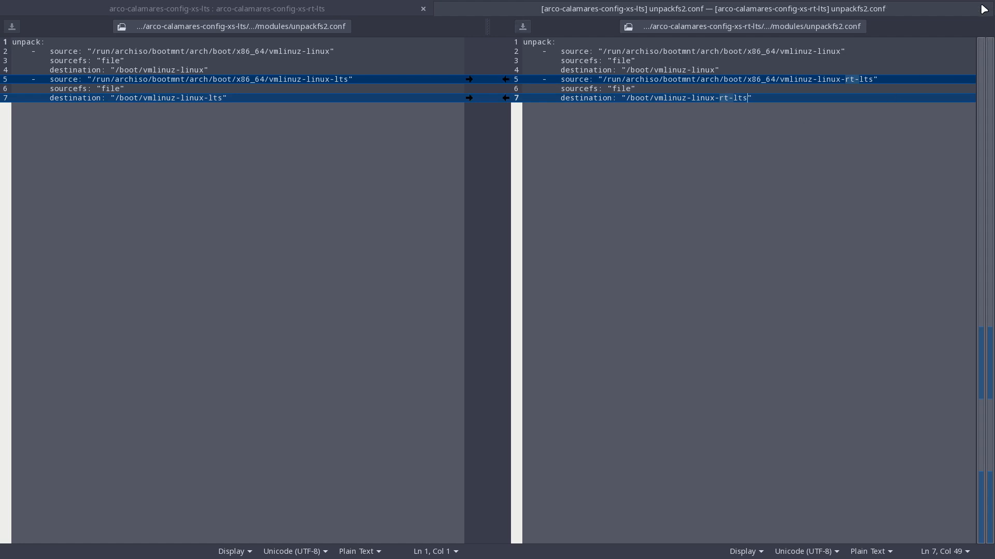
- In the rt-lts settings-advanced-no-nivida.conf, set the second initcpio instance's id to linux-rt-lts and its config to initcpio-linux-rt-lts.conf
double_click(599, 475)
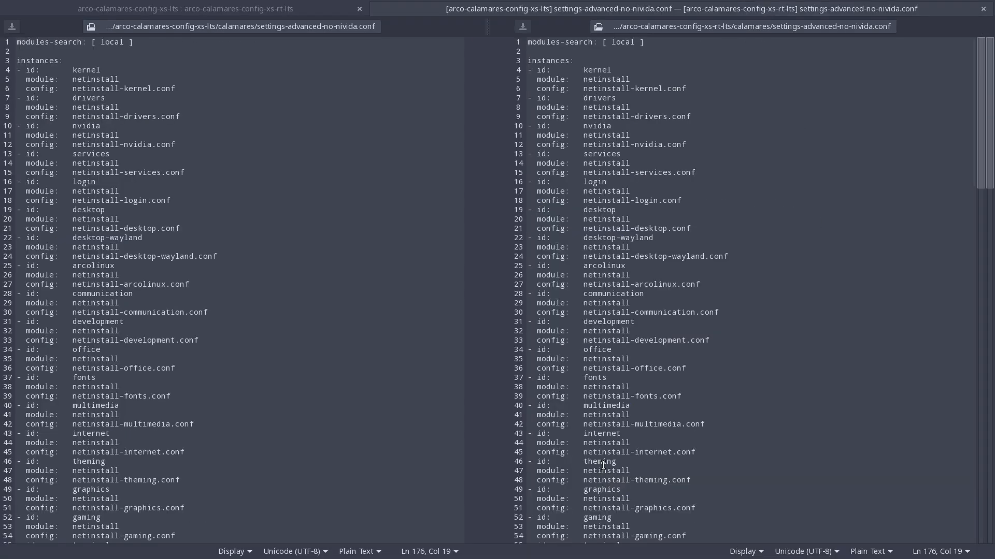
click(620, 292)
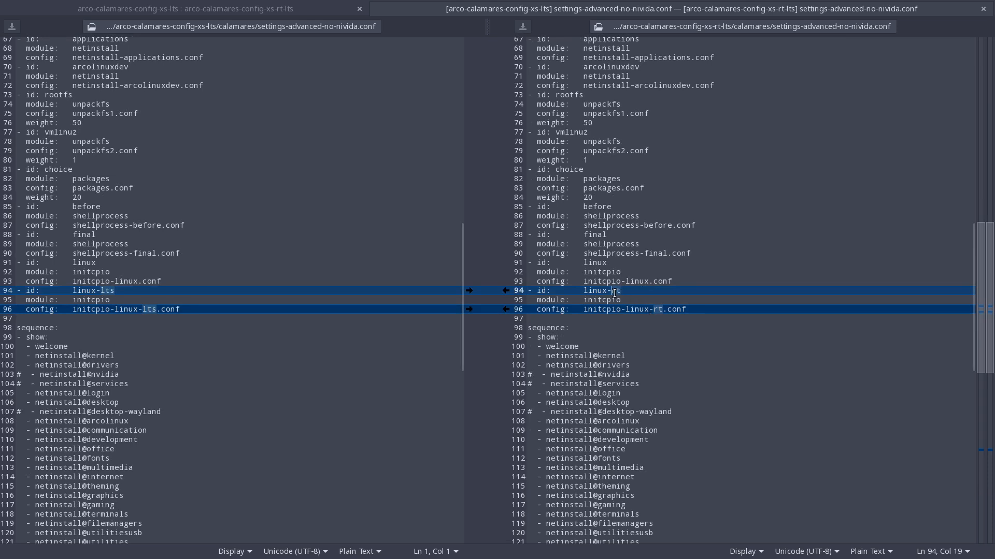
text(-lts)
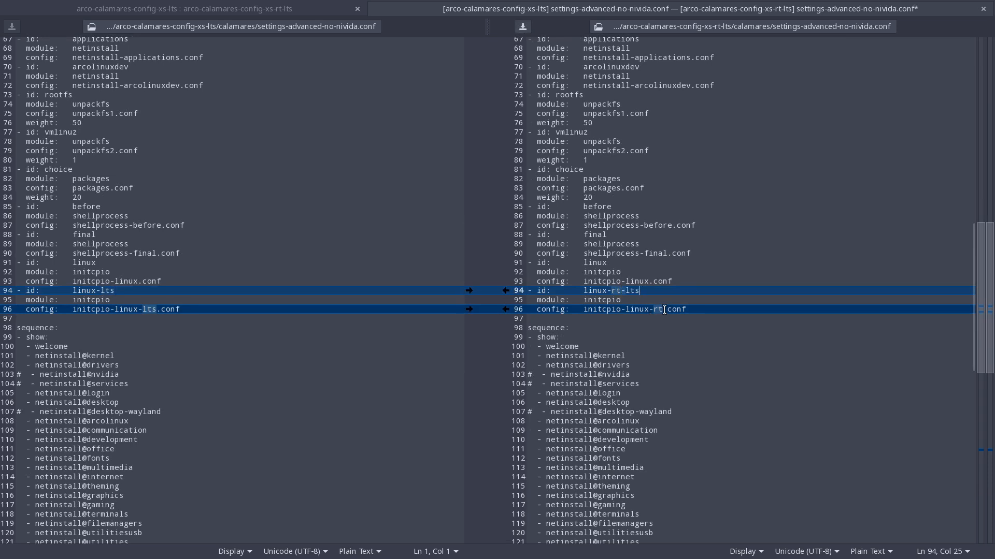
click(665, 309)
text(-lts)
- Change line 144 of the rt-lts settings-advanced-no-nivida.conf to initcpio@linux-rt-lts, save it and close the comparison
scroll(663, 363, down, 5)
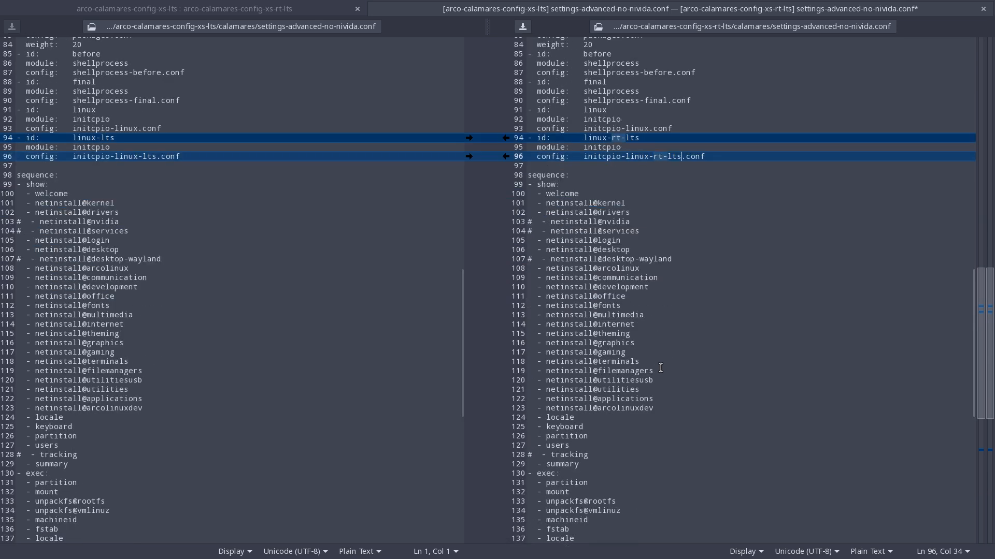
scroll(660, 368, down, 7)
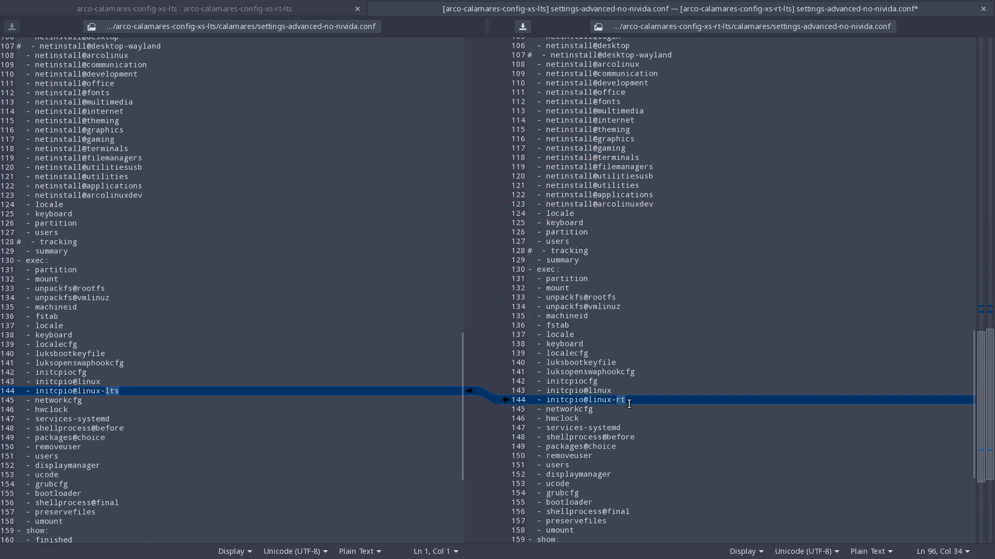
click(630, 402)
text(-lts)
scroll(693, 420, down, 7)
scroll(694, 421, up, 18)
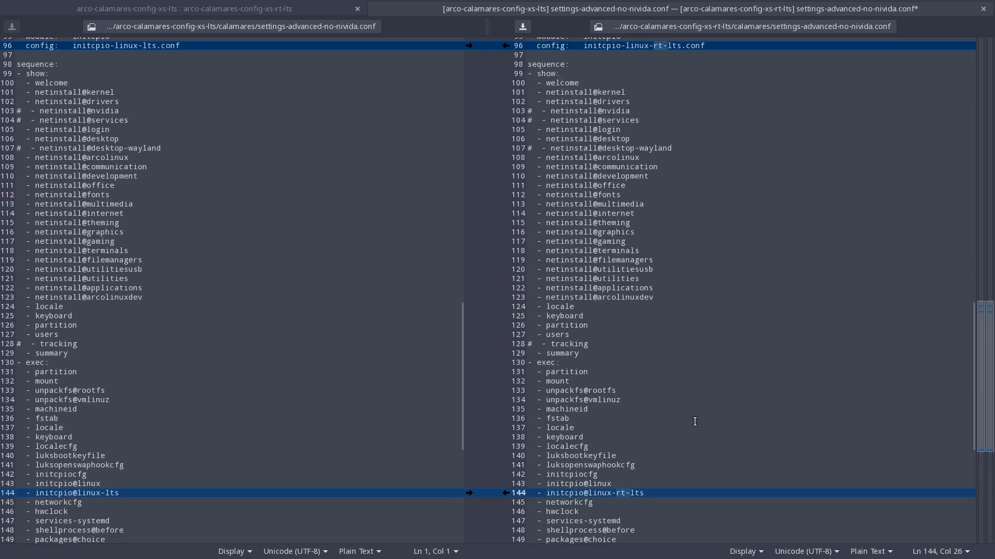
scroll(768, 384, up, 11)
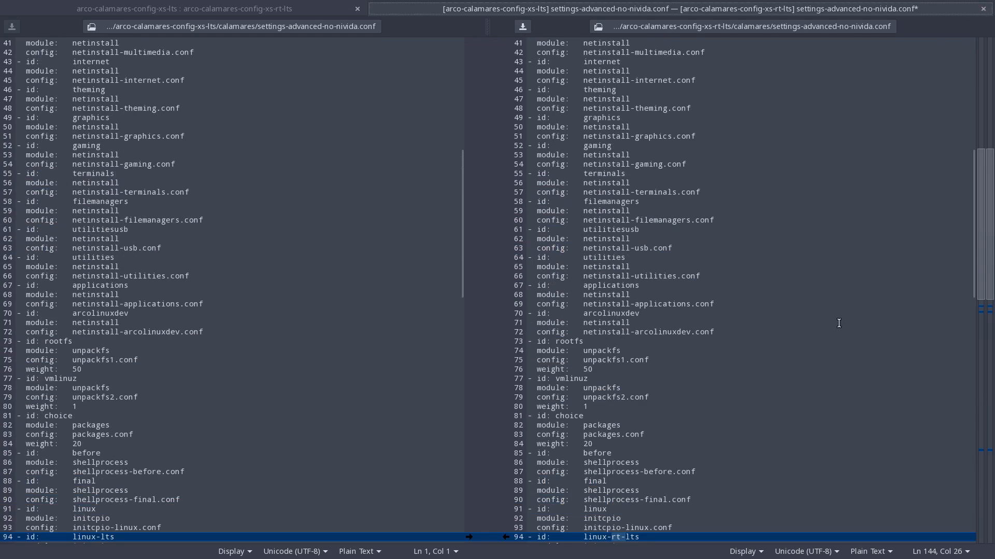
scroll(811, 303, down, 5)
click(983, 8)
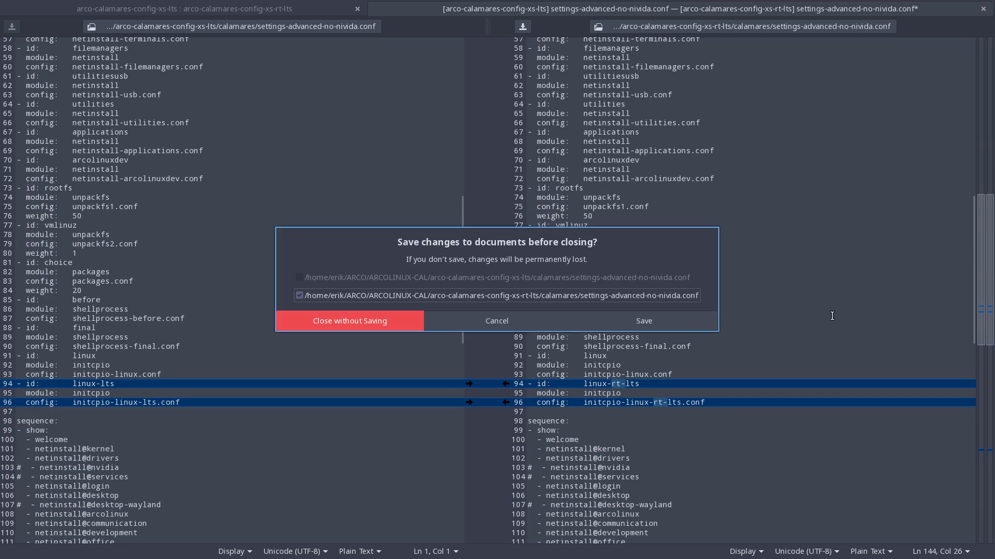
click(643, 321)
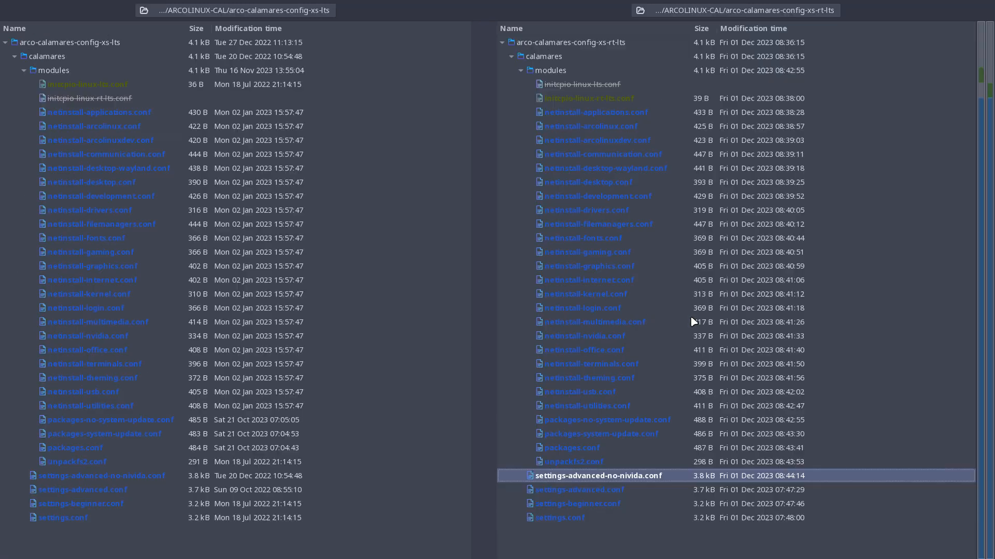
- In the rt-lts settings-advanced.conf, set the second initcpio instance's id to linux-rt-lts and its config to initcpio-linux-rt-lts.conf
double_click(646, 489)
click(623, 296)
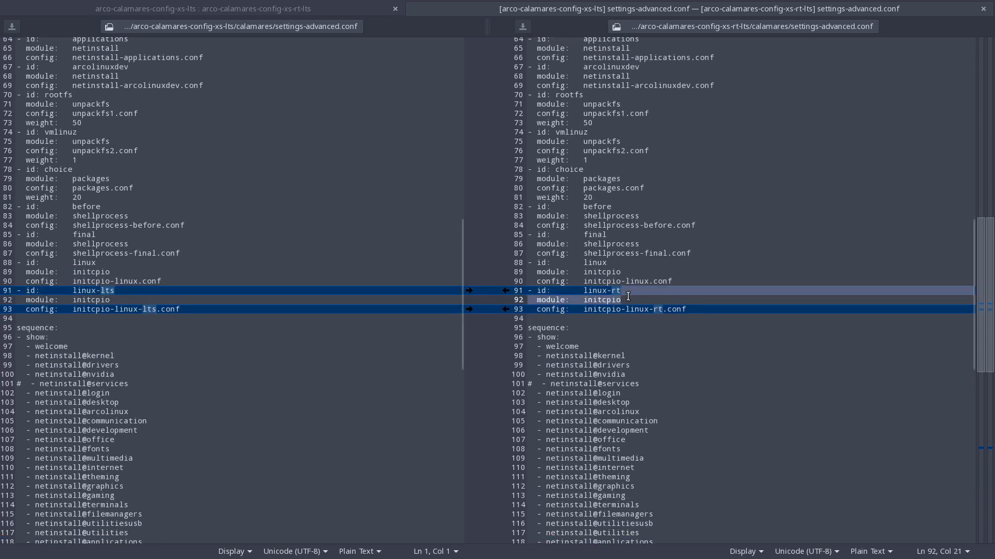
click(643, 292)
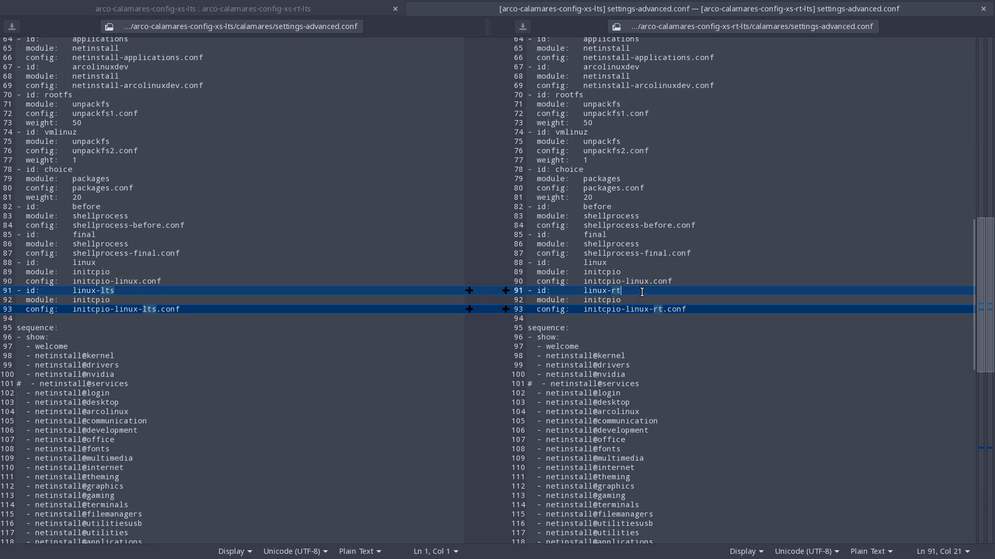
text(-lts)
click(664, 309)
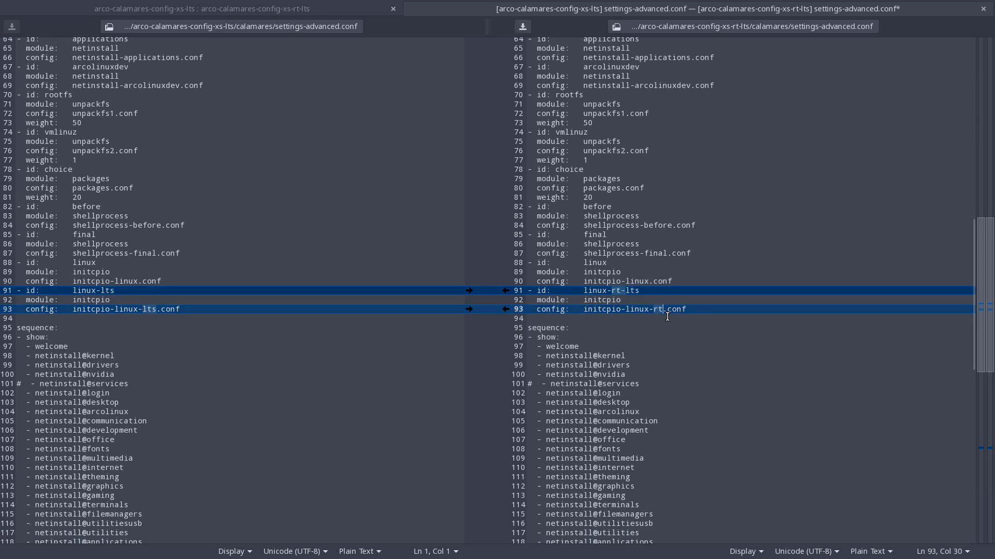
text(-lts)
- Change line 140 of the rt-lts settings-advanced.conf to initcpio@linux-rt-lts, save it and close the comparison
scroll(697, 362, down, 9)
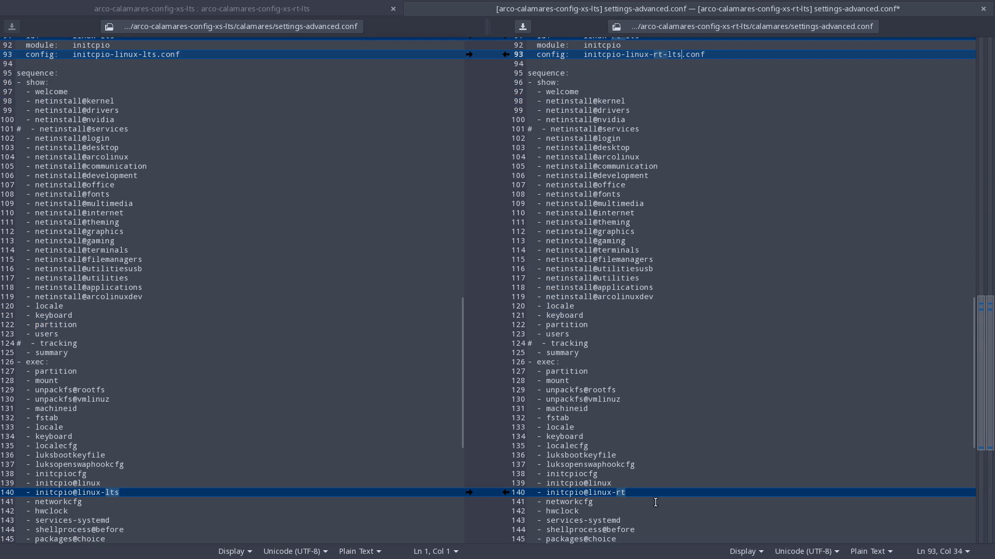
click(644, 494)
text(-lts)
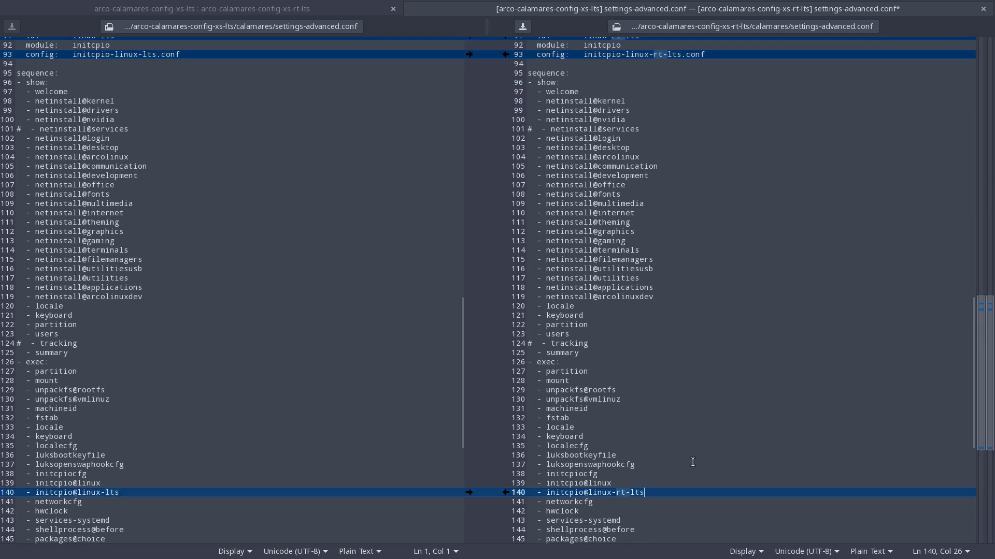
click(983, 8)
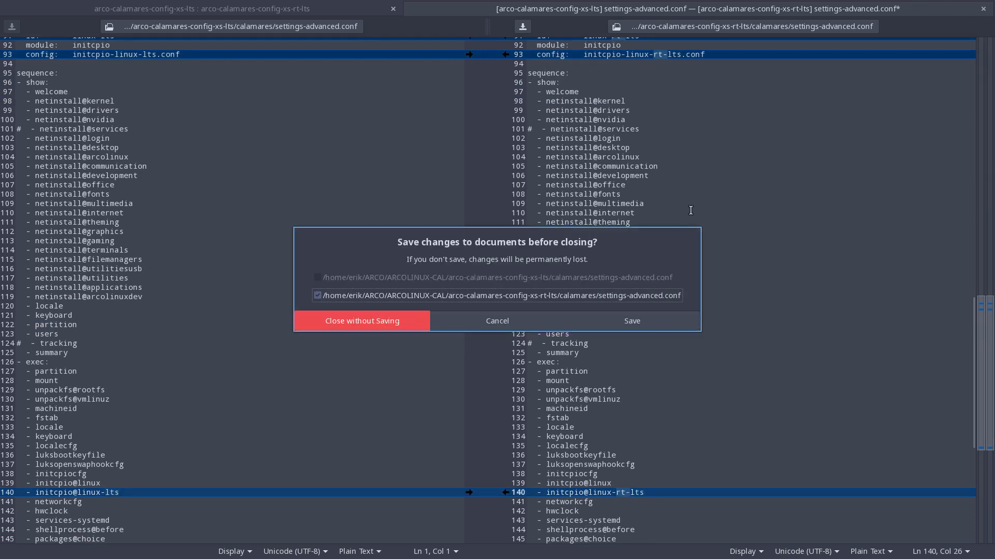
click(621, 321)
- In the rt-lts settings-beginner.conf, set the second initcpio instance's id to linux-rt-lts and its config to initcpio-linux-rt-lts.conf
double_click(539, 505)
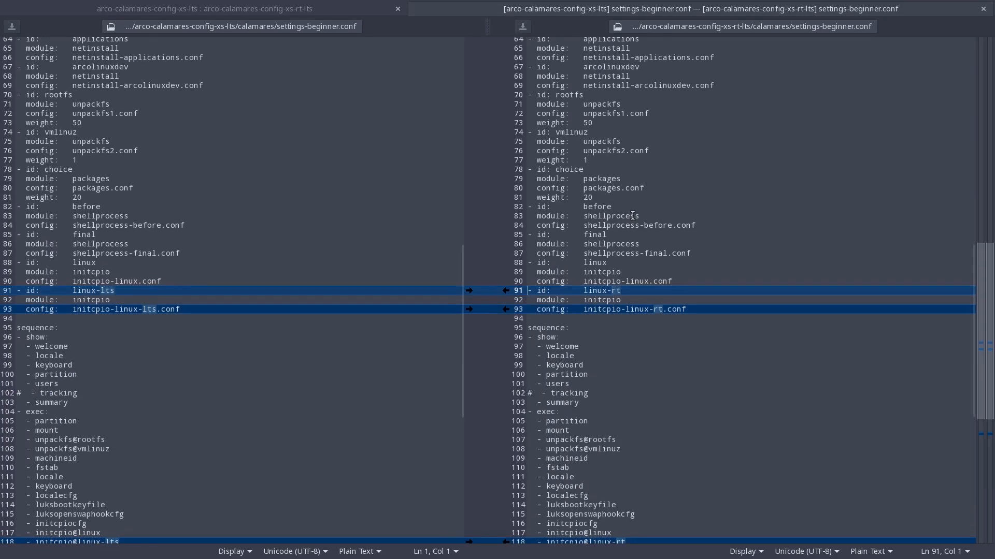
click(639, 291)
text(-lts)
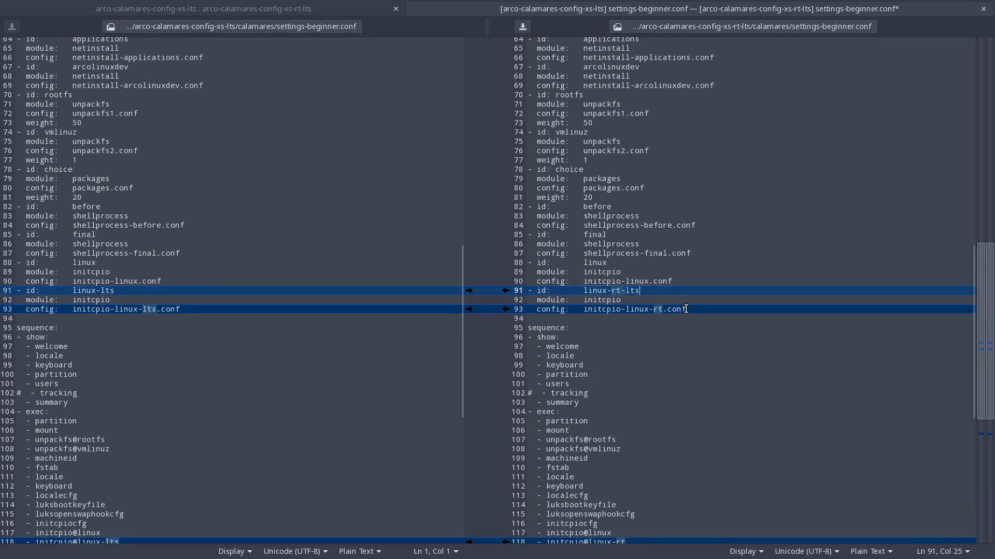
click(662, 309)
text(-lts)
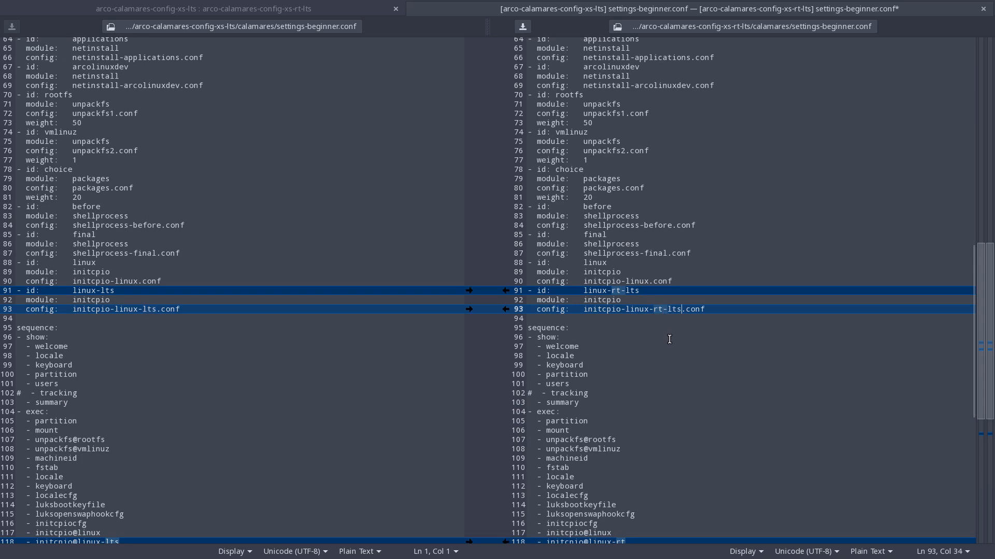
- Change line 118 of the rt-lts settings-beginner.conf to initcpio@linux-rt-lts, save it and close the comparison
scroll(666, 352, down, 8)
click(641, 342)
text(-lts)
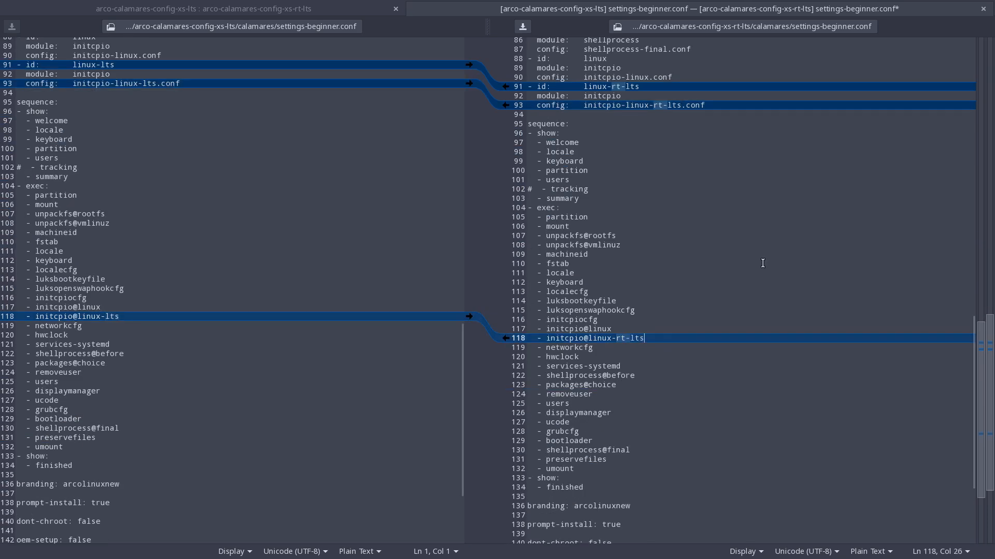
click(982, 8)
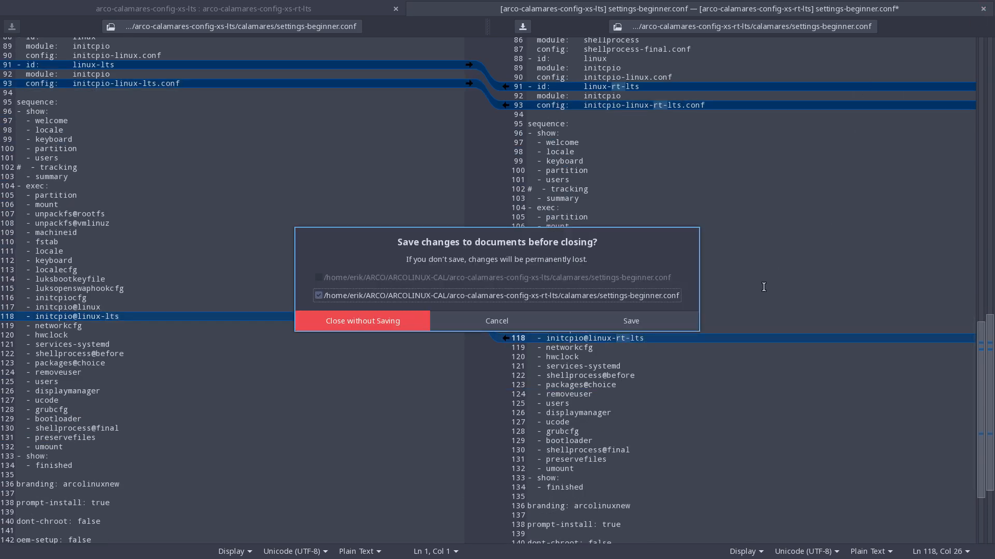
click(673, 326)
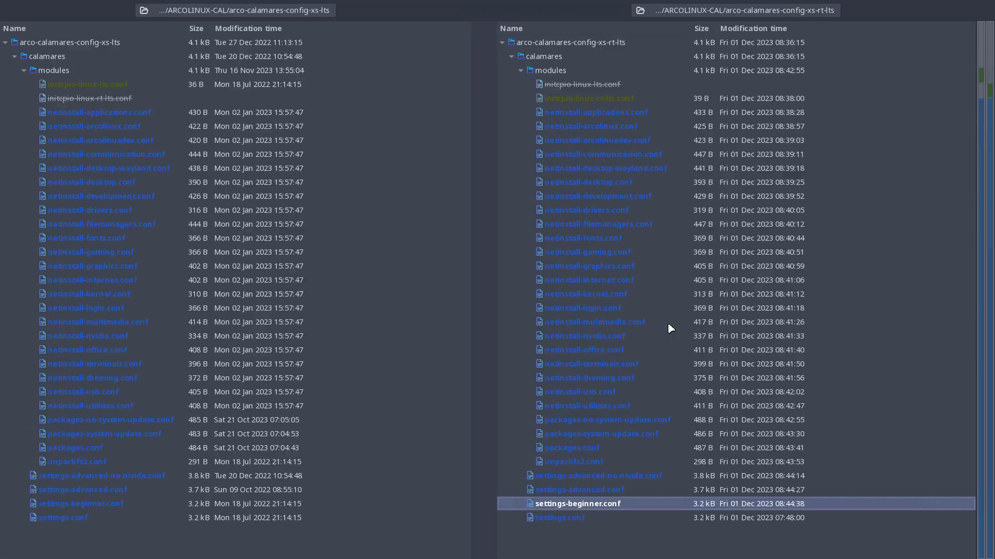
- In the rt-lts settings.conf, set the second initcpio instance's id to linux-rt-lts and its config to initcpio-linux-rt-lts.conf
double_click(567, 523)
click(641, 295)
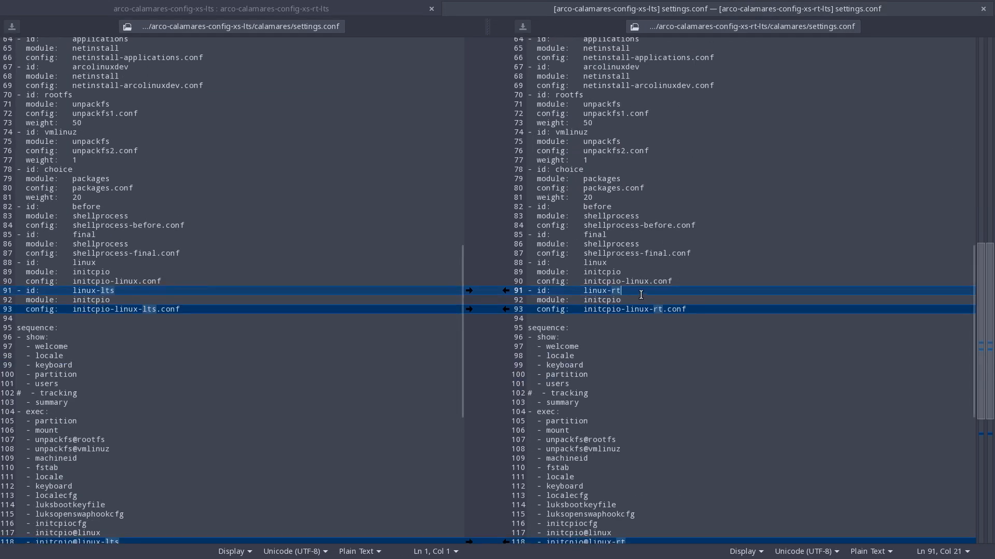
text(-lts)
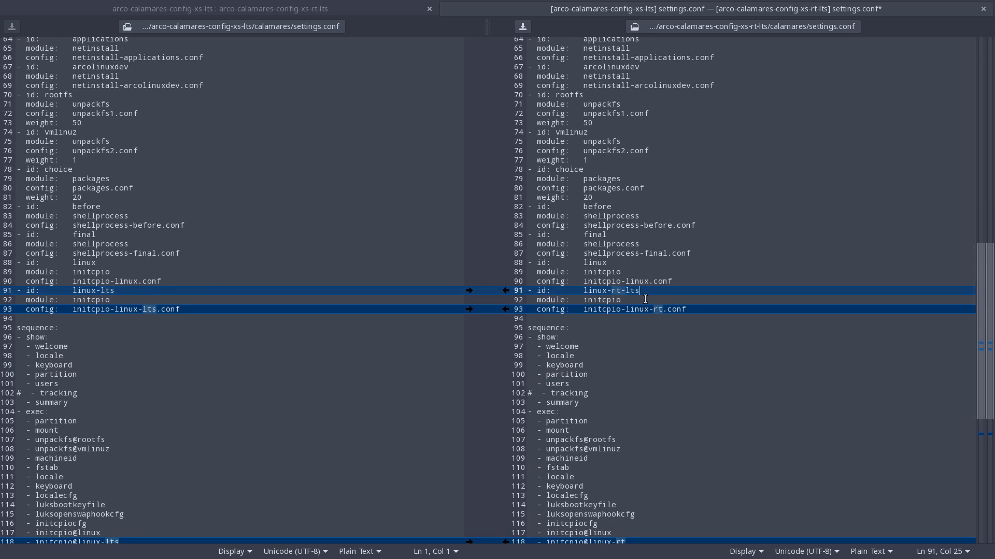
click(665, 309)
text(-lts)
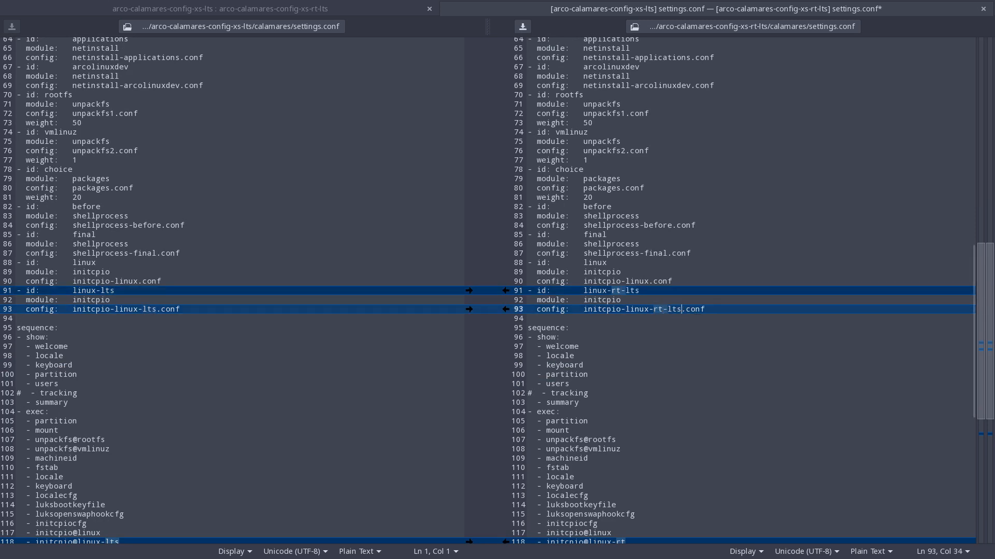
- Change line 118 of the rt-lts settings.conf to initcpio@linux-rt-lts, save it and close the comparison
scroll(749, 319, down, 6)
click(645, 389)
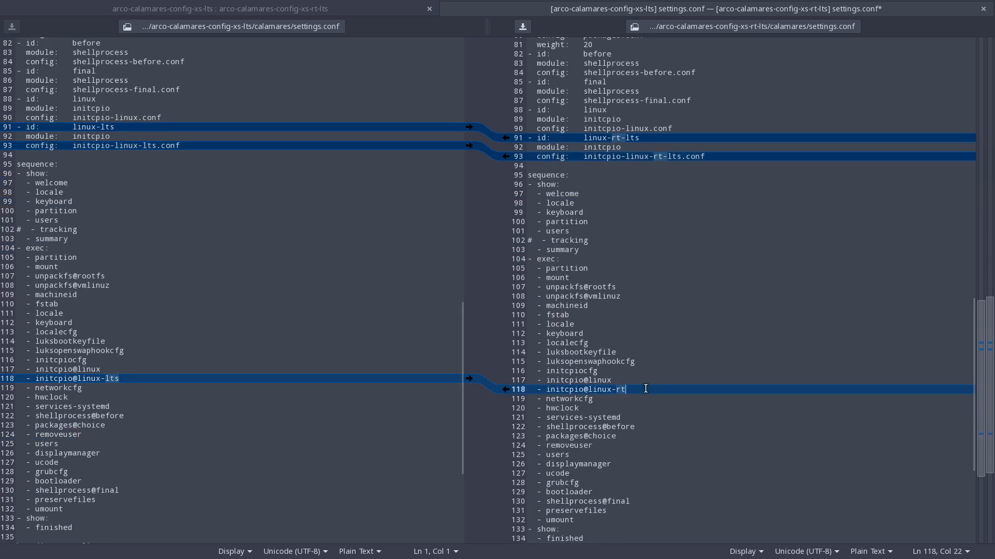
text(-lts)
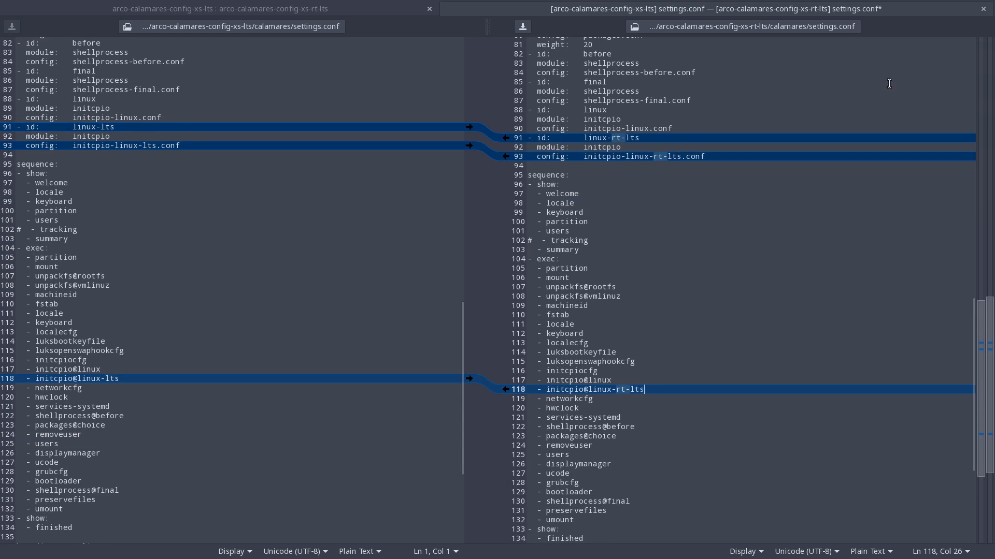
click(983, 8)
click(649, 330)
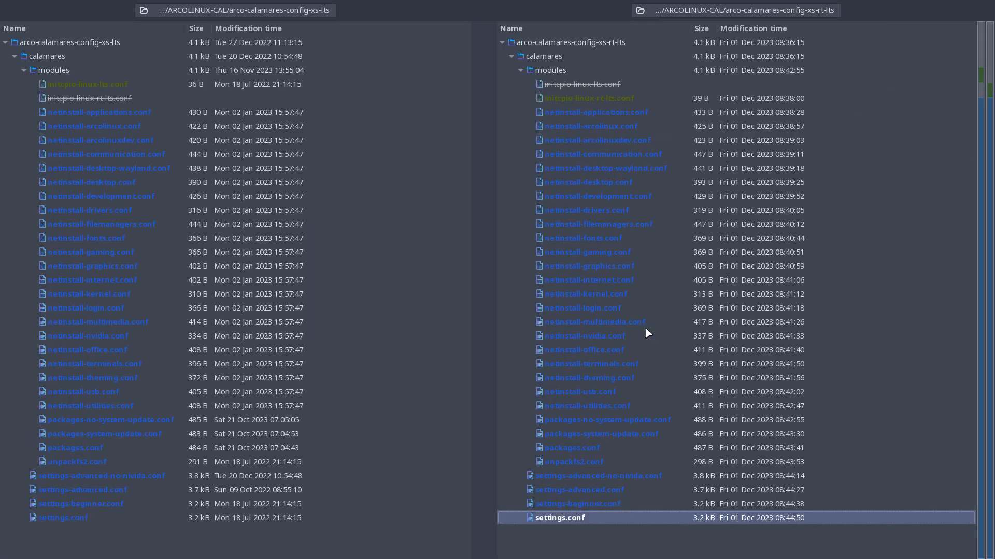
- Close the Meld folder comparison and open a terminal in the arco-calamares-config-xs-rt-lts folder from Thunar
key(super+q)
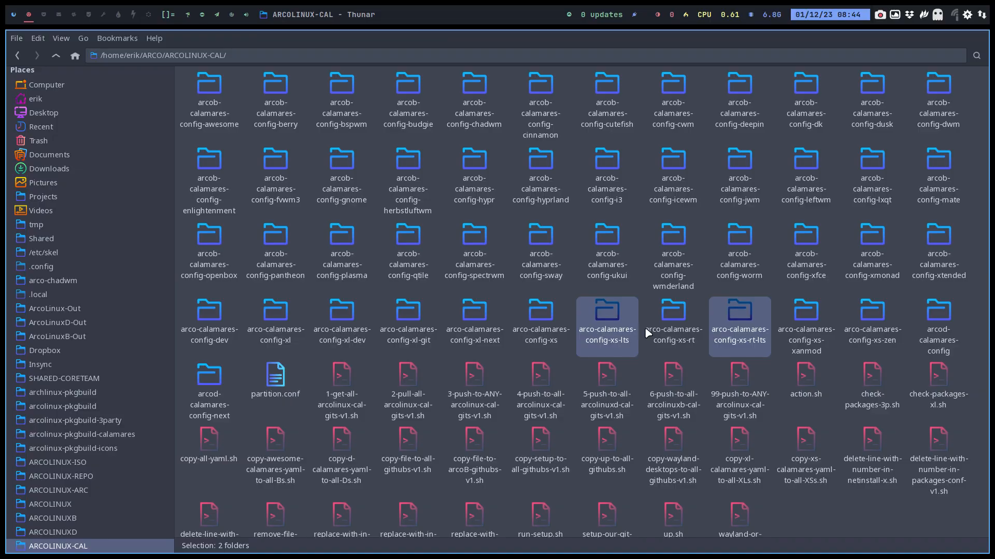
double_click(741, 313)
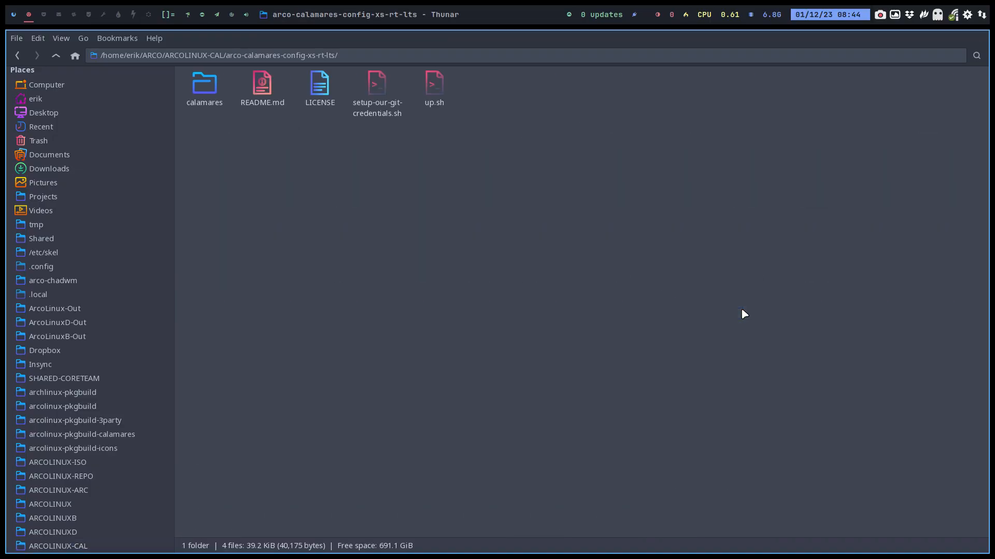
right_click(462, 239)
click(534, 297)
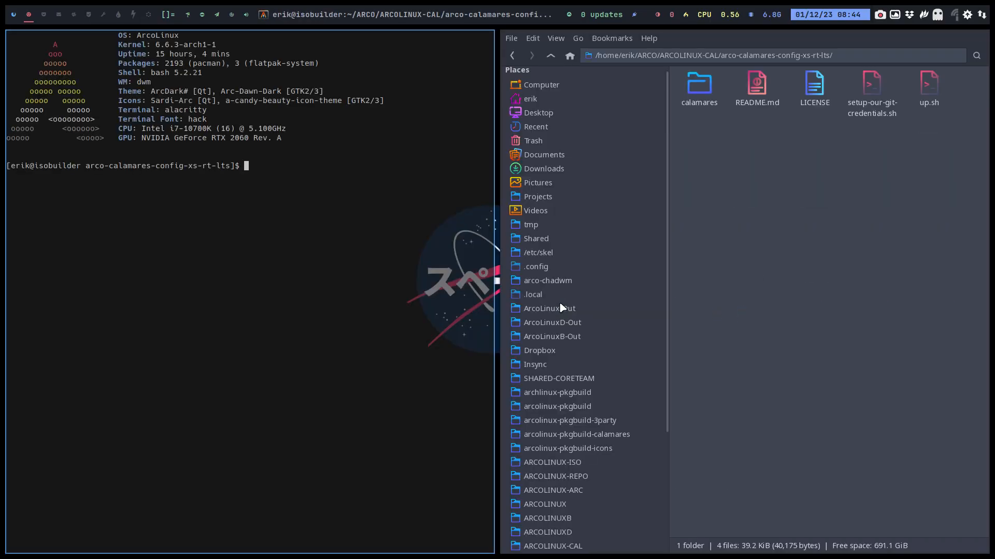
- Search the arco-calamares-config-xs-rt-lts folder with rg rt and review the matching lines for missed rt-lts replacements
text(rg rty)
key(Return)
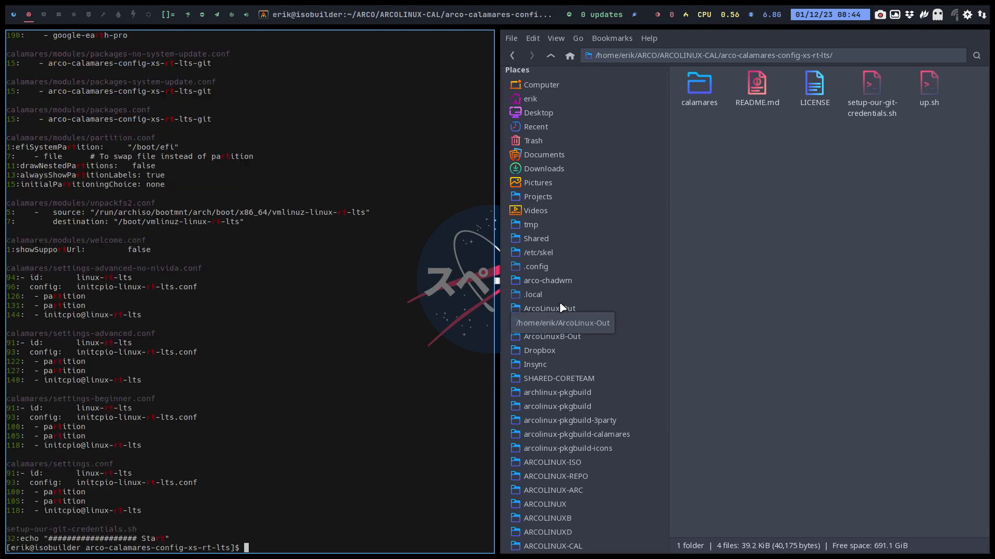
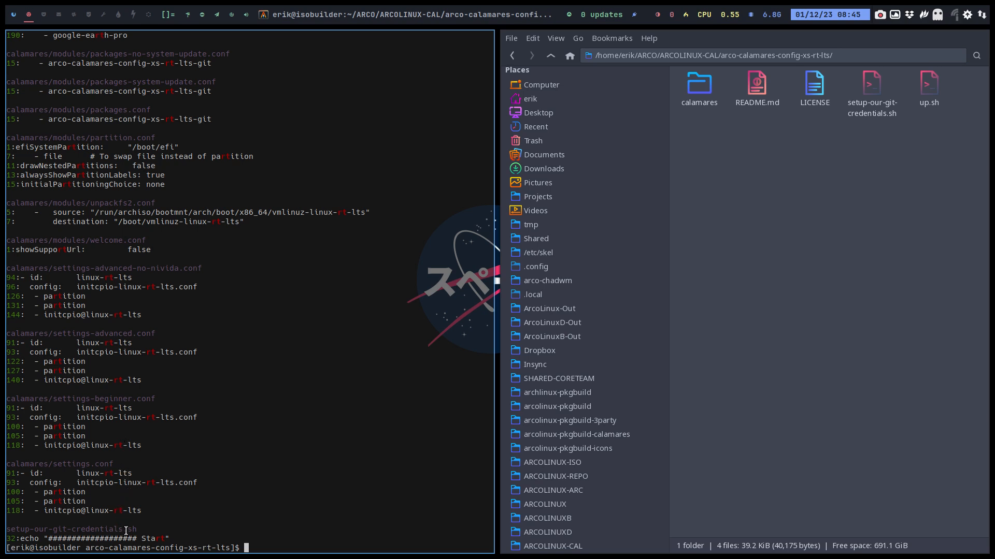
scroll(168, 401, up, 7)
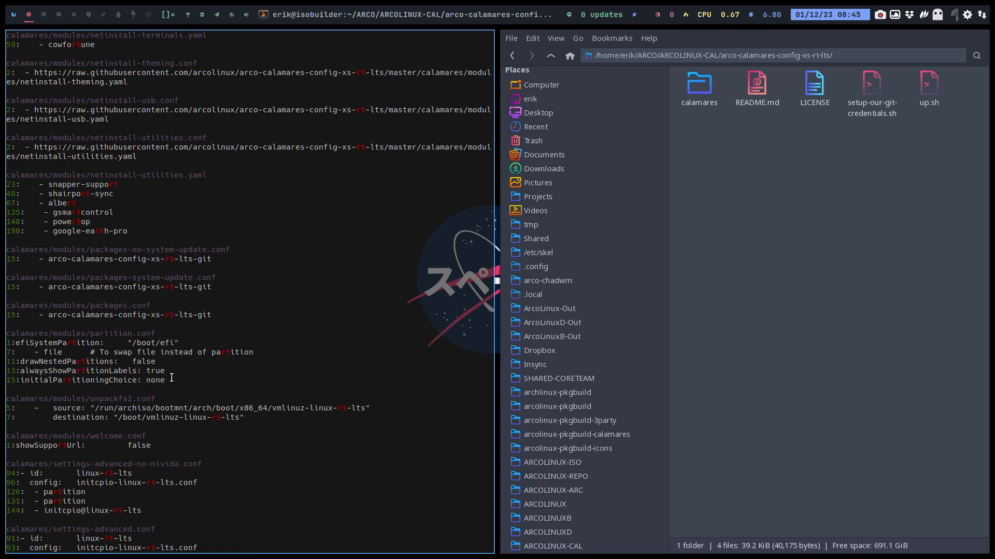
scroll(171, 378, up, 3)
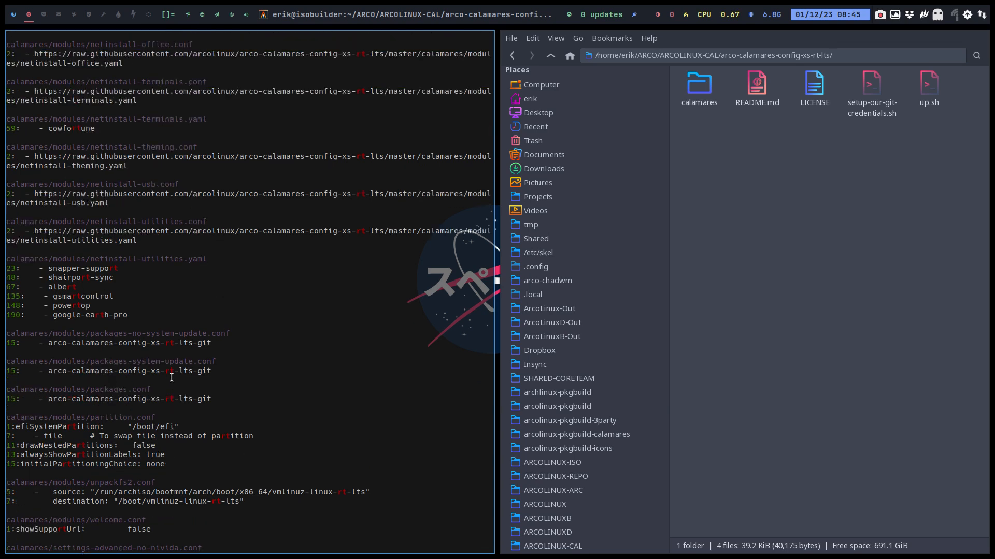
scroll(172, 378, up, 8)
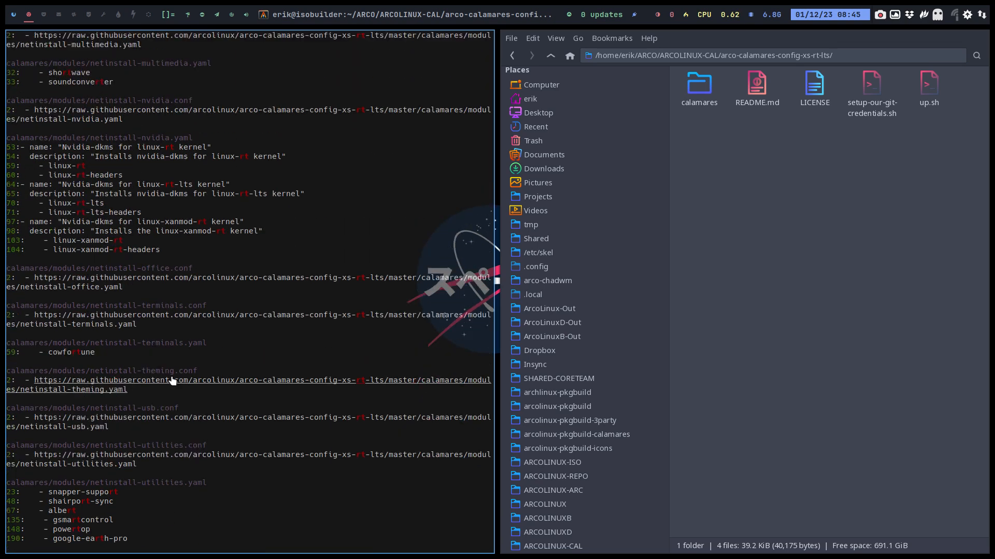
- Review the "rg rt" search results for remaining rt references in the arco-calamares-config-xs-rt-lts files, and close the terminal
scroll(172, 381, up, 3)
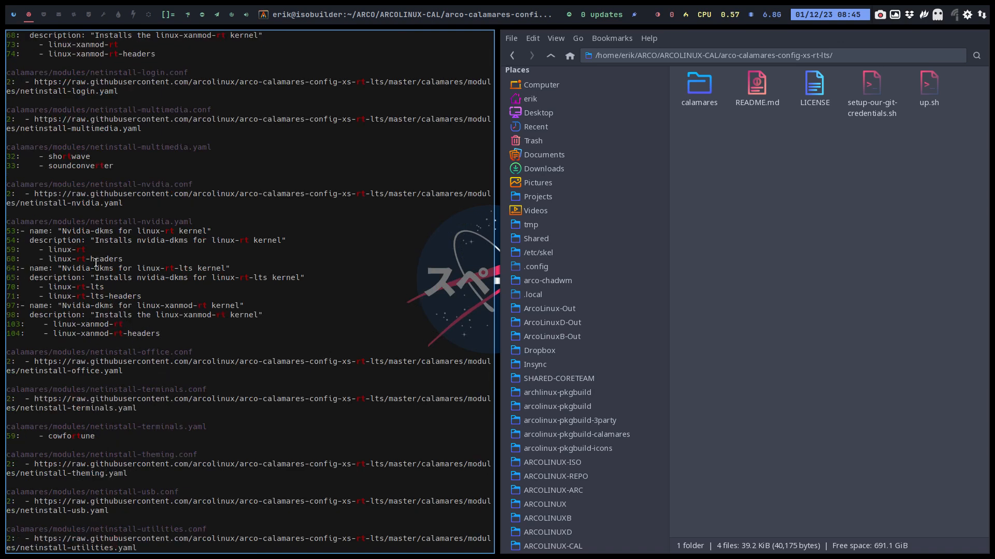
scroll(98, 263, up, 3)
scroll(371, 206, up, 4)
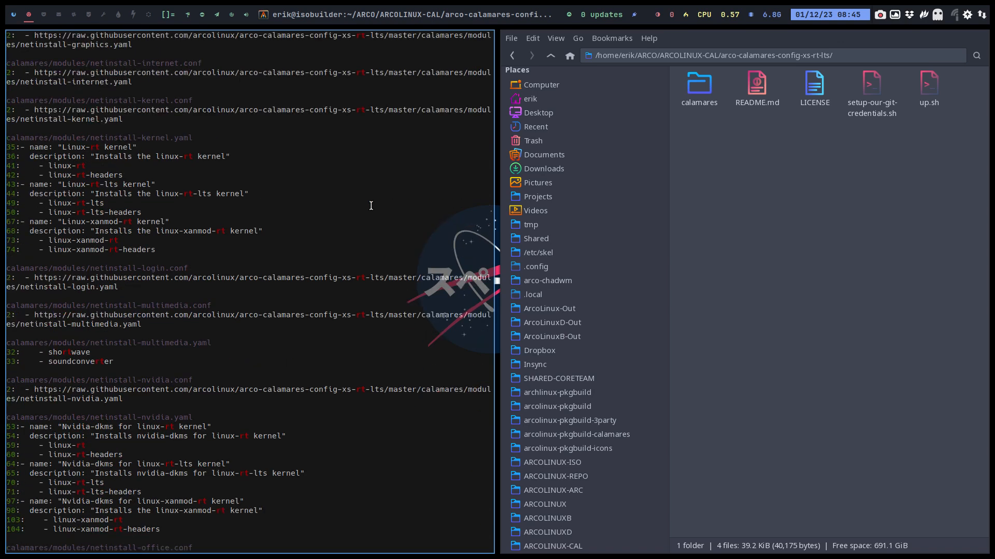
scroll(150, 234, up, 6)
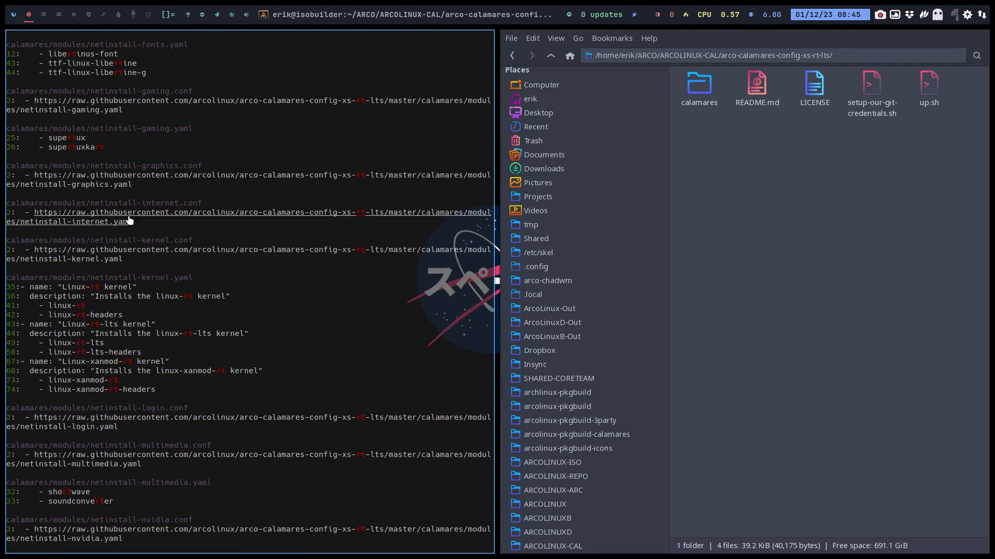
scroll(128, 217, up, 13)
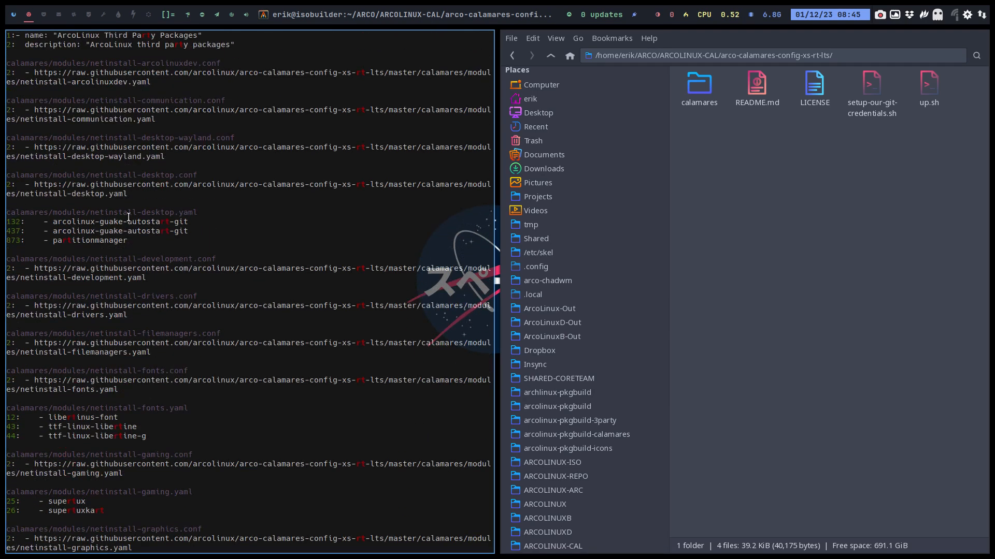
scroll(128, 222, up, 7)
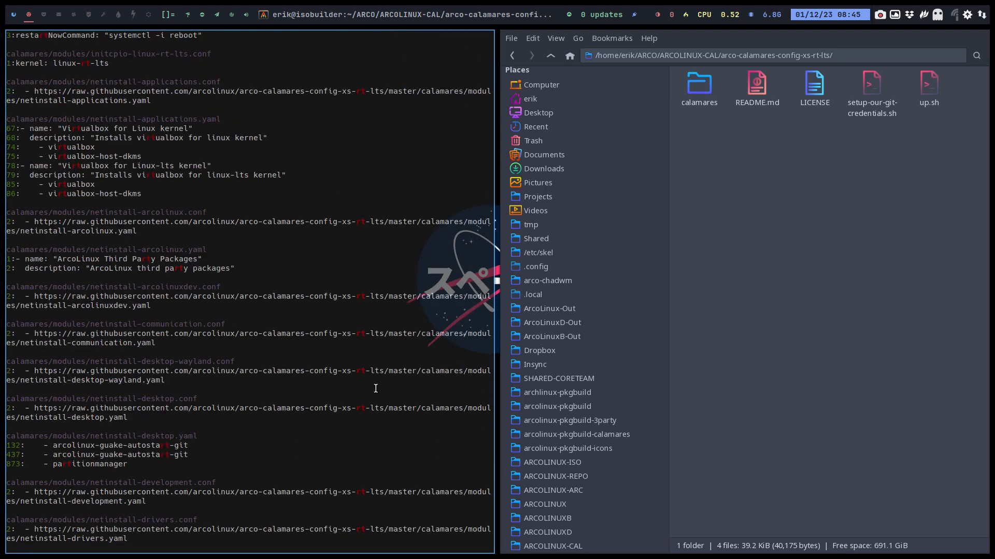
scroll(375, 388, up, 14)
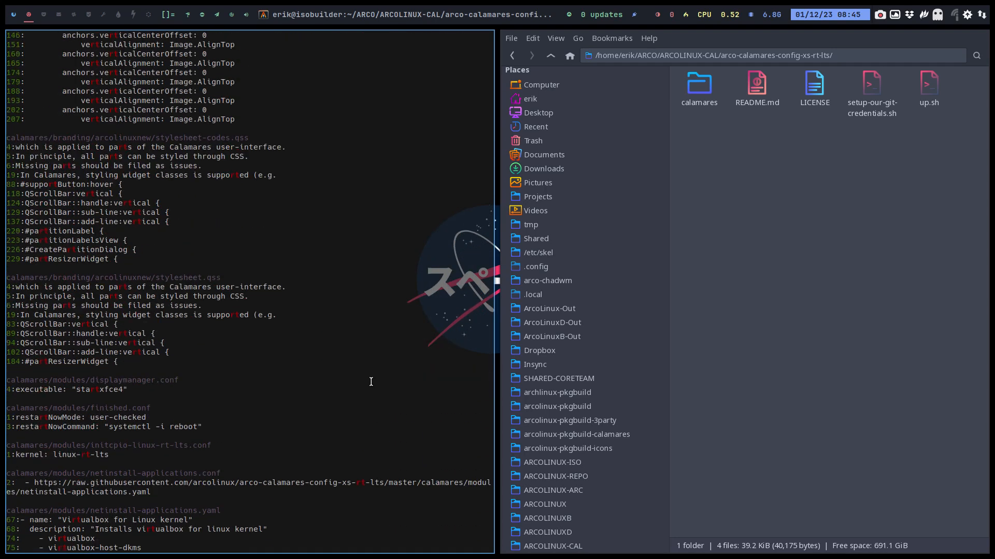
scroll(371, 382, up, 2)
scroll(371, 382, up, 14)
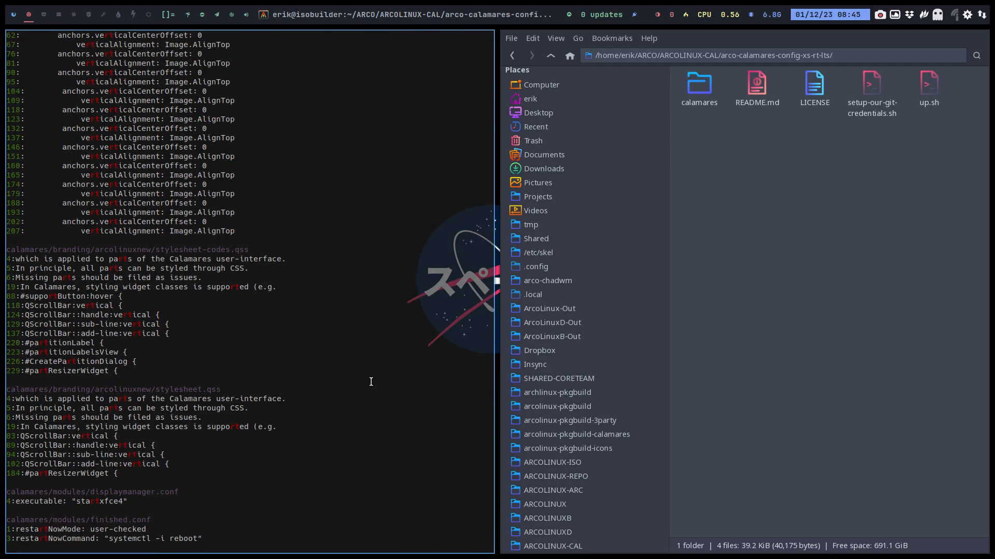
scroll(371, 381, up, 20)
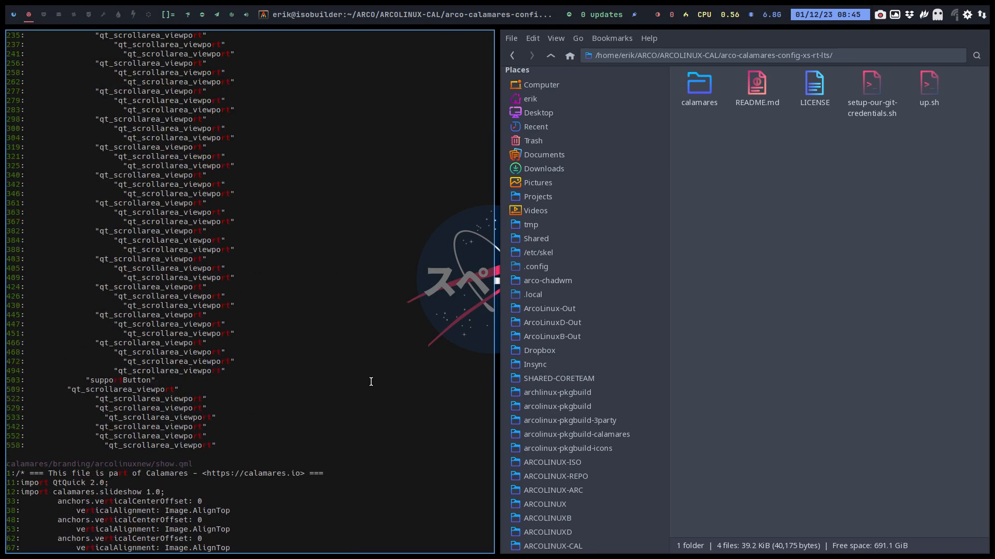
scroll(371, 381, up, 1)
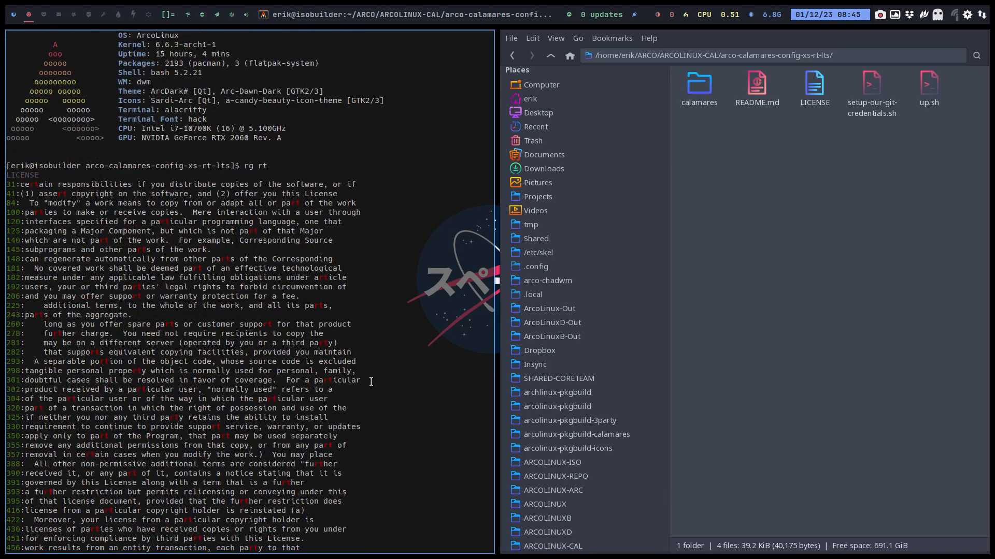
key(super+q)
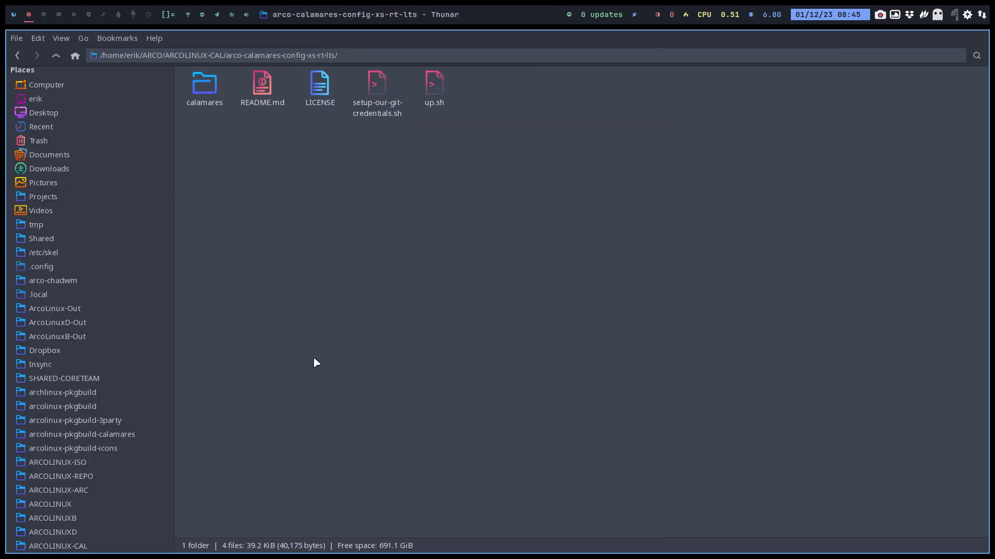
- Run ./up.sh in a terminal opened in the arco-calamares-config-xs-rt-lts folder, using the commit comment "rt to rt-lts", and close the terminal
right_click(339, 237)
click(378, 301)
text(./u)
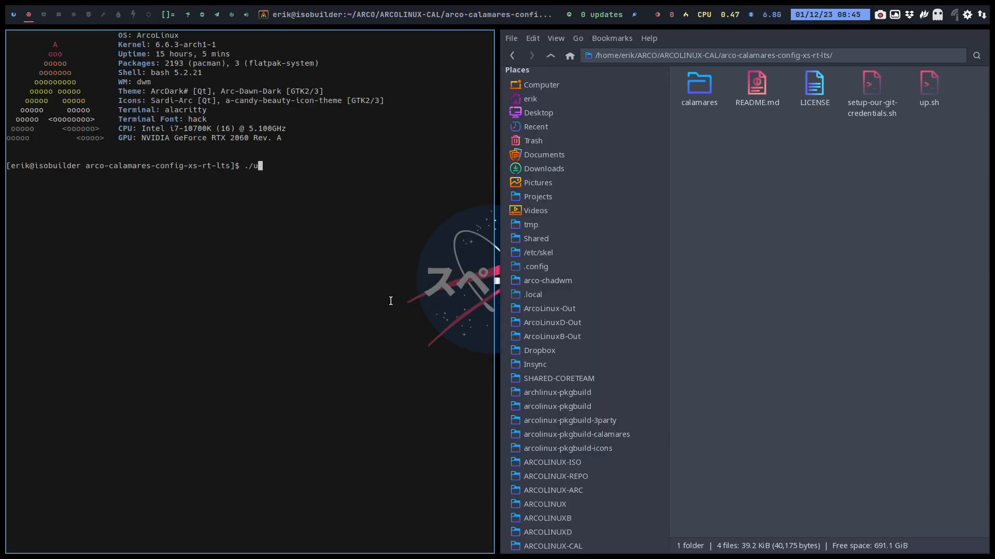
key(Tab)
key(Return)
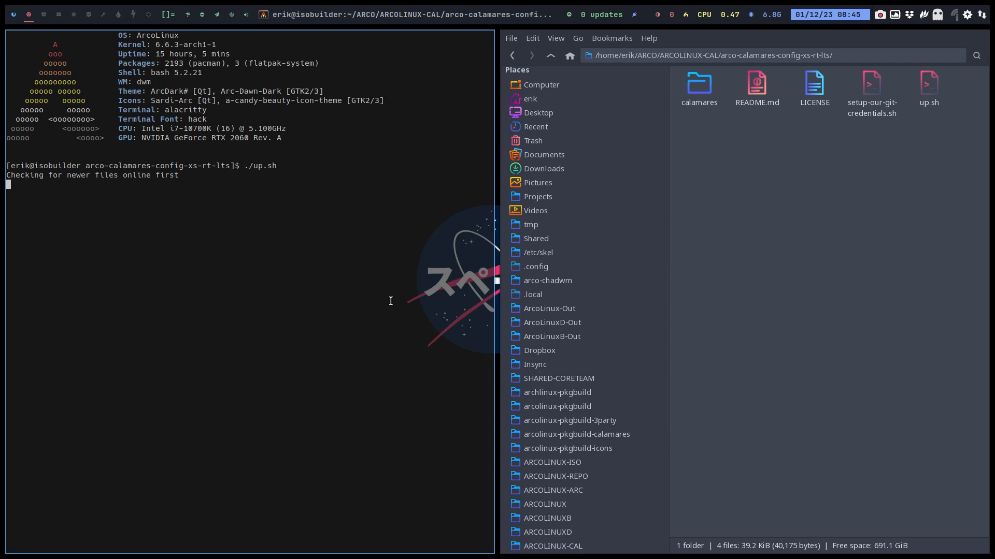
text(rt t)
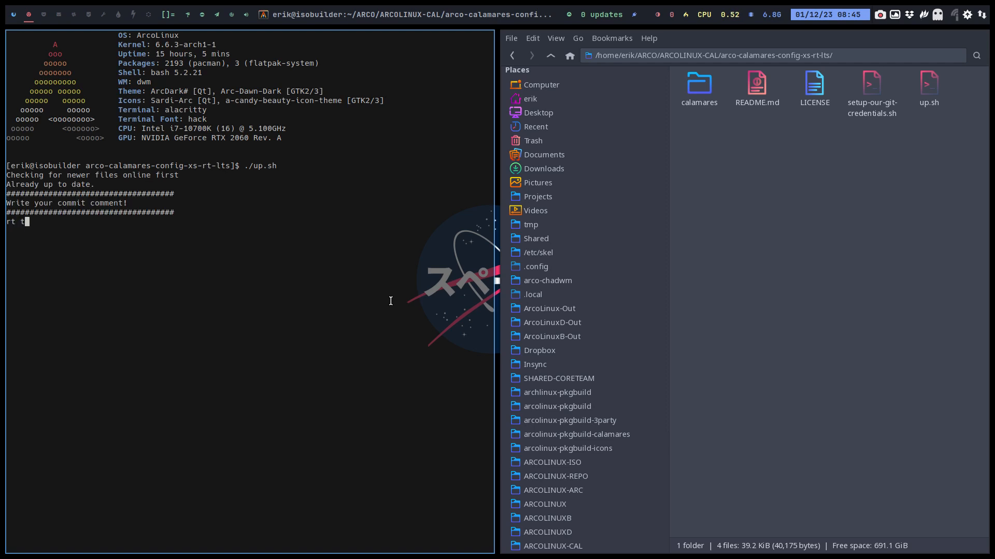
text(o rt-lts)
key(Return)
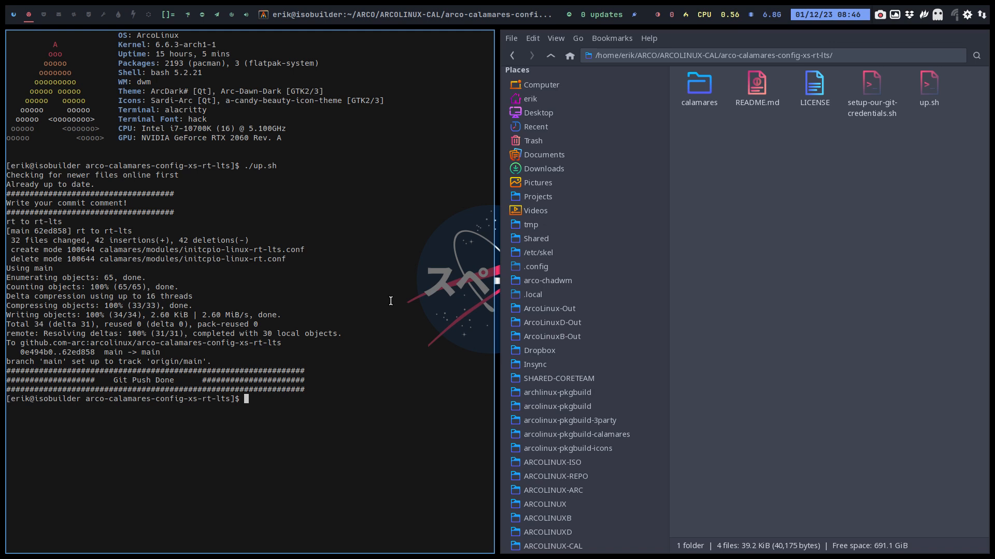
key(super+q)
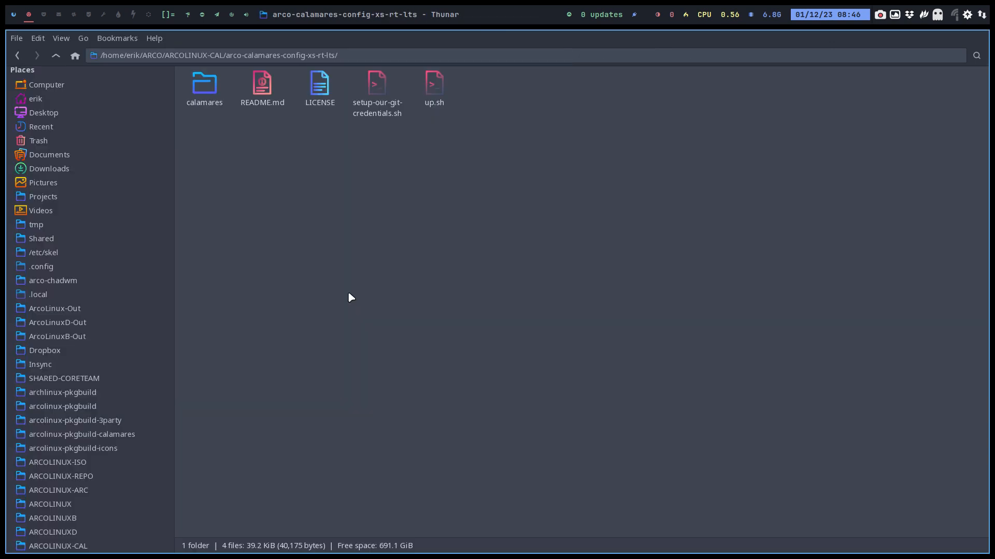
- Compare the arco-calamares-config-xs-rt, arco-calamares-config-xs-rt-lts and arco-calamares-config-xs-xanmod folders side by side in the ARCOLINUX-CAL folder
click(56, 57)
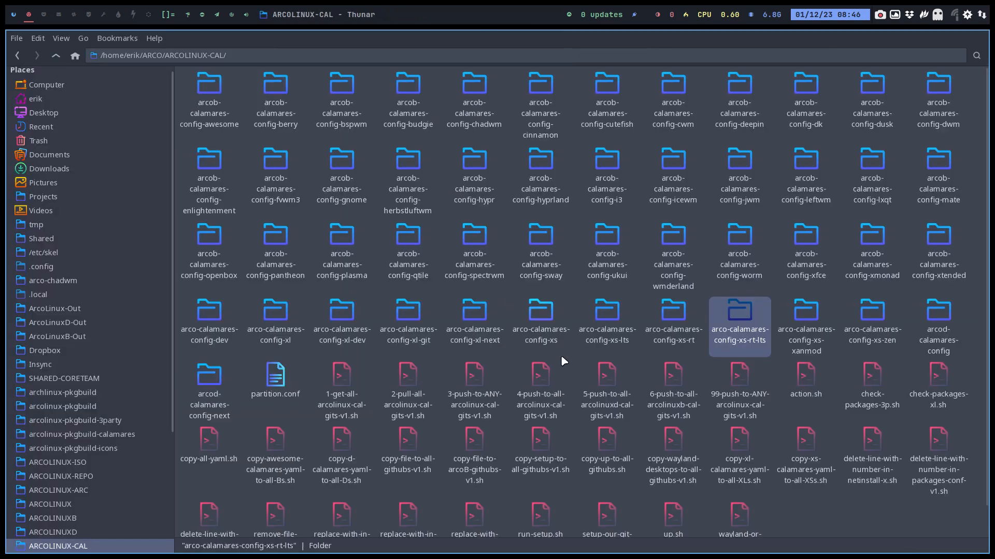
click(664, 332)
ctrl+click(752, 318)
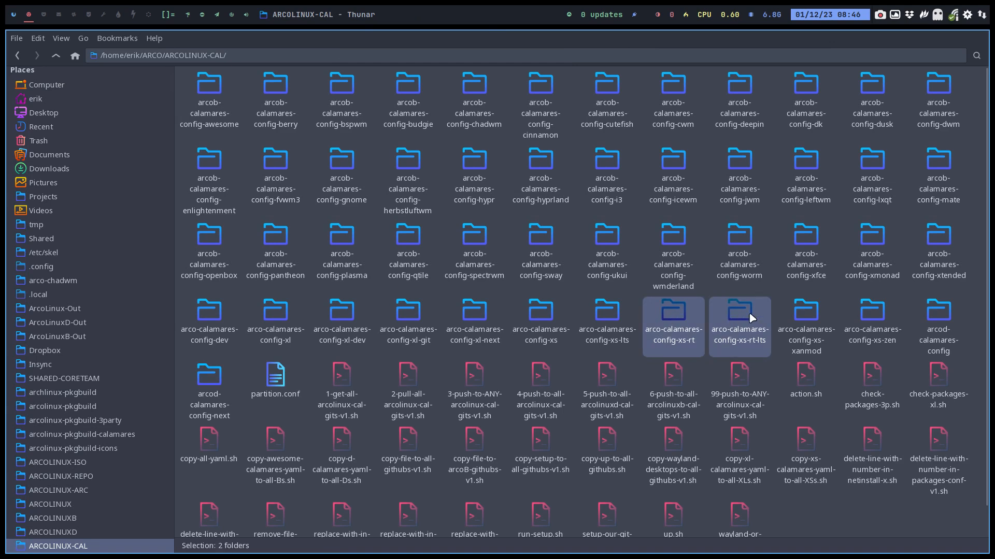
ctrl+click(805, 313)
right_click(803, 313)
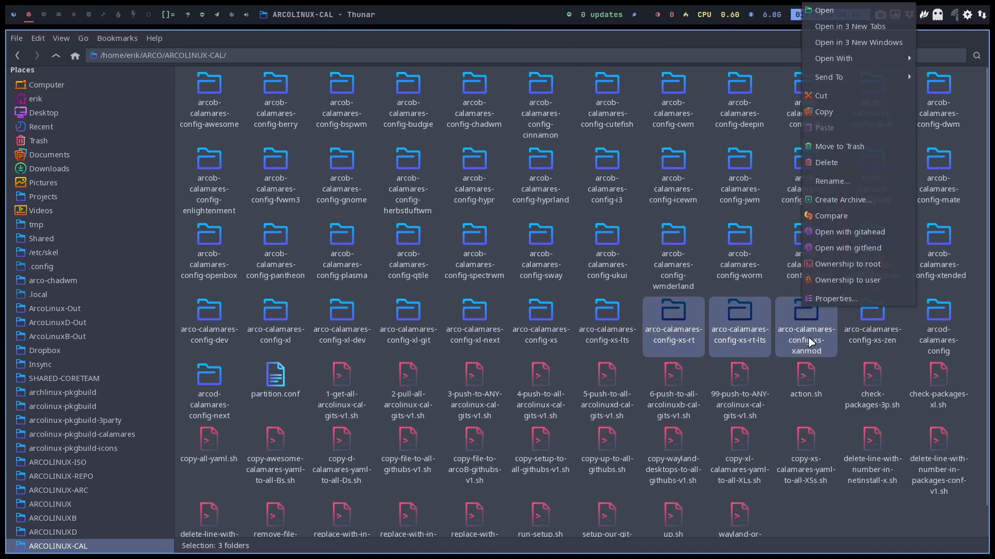
click(831, 217)
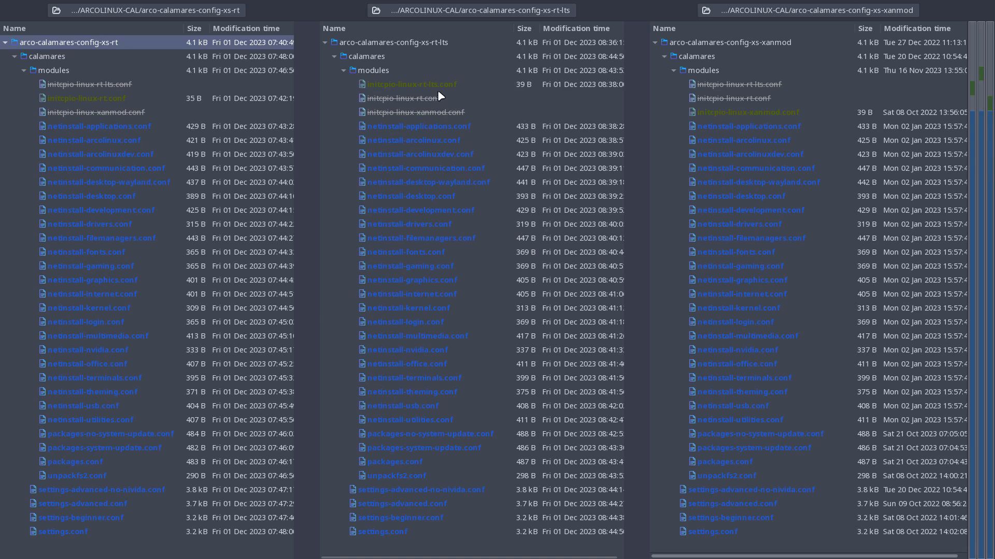
- Examine the three-way differences in netinstall-applications.conf, netinstall-graphics.conf and netinstall-utilities.conf, closing each file comparison
click(435, 88)
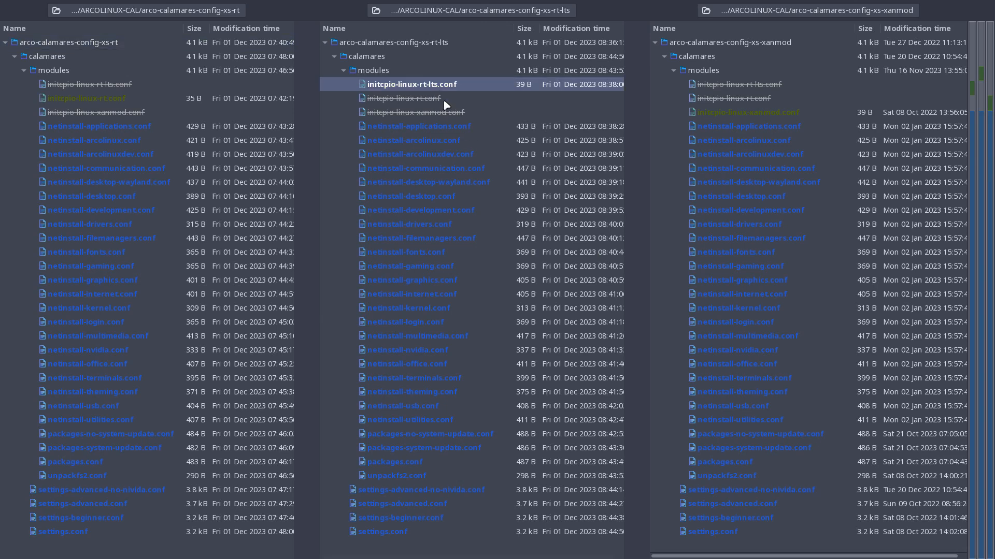
click(446, 100)
double_click(444, 127)
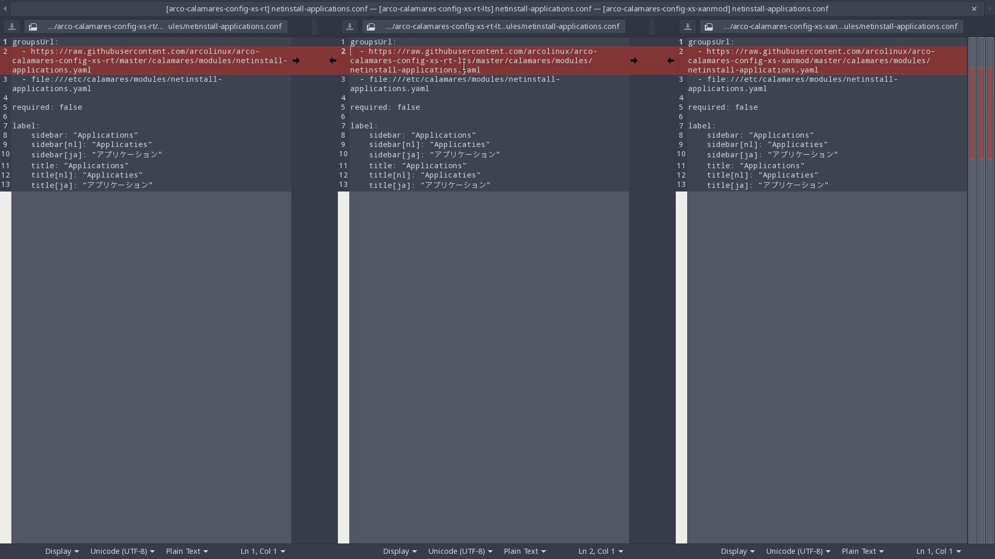
click(973, 9)
double_click(463, 284)
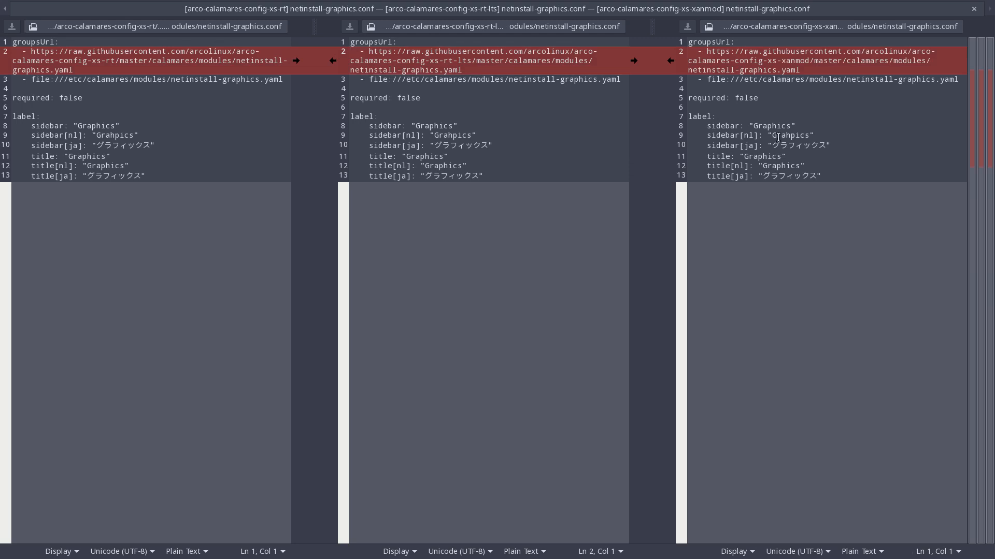
click(974, 9)
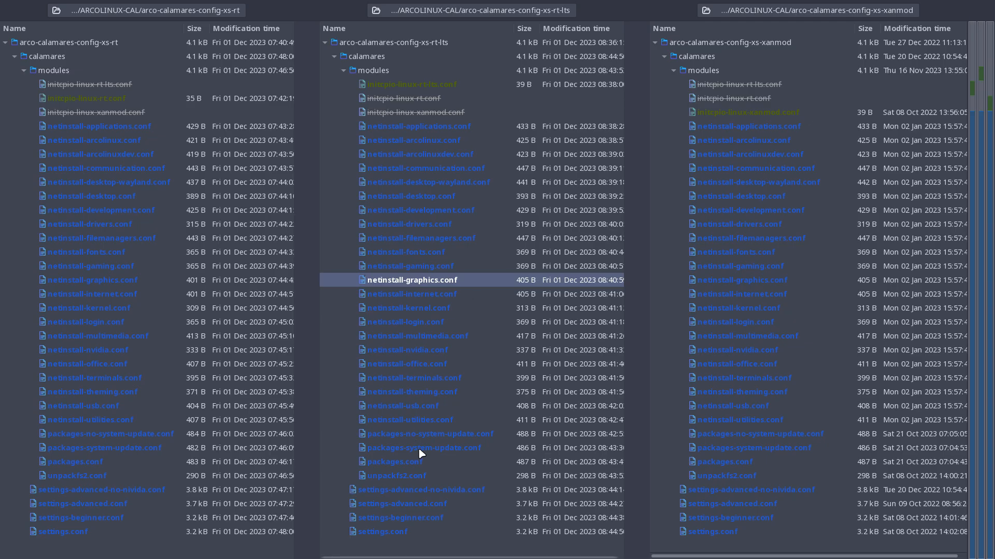
double_click(430, 421)
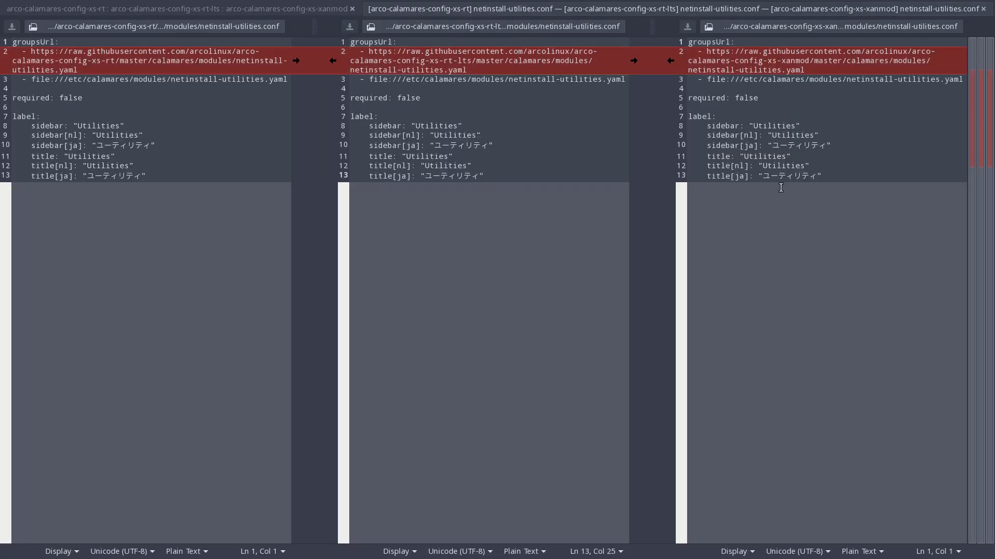
click(982, 9)
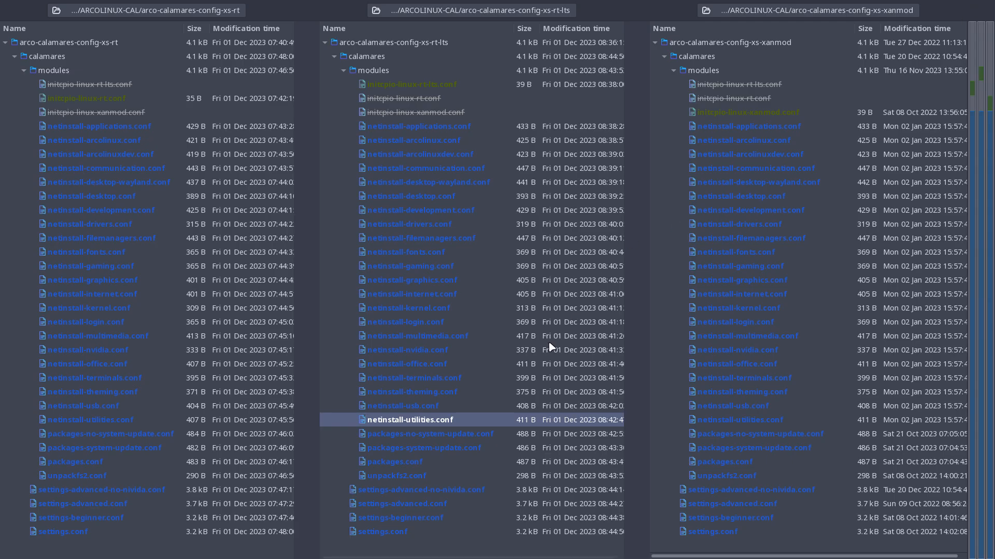
- Examine the three-way differences in packages-no-system-update.conf, packages-system-update.conf, packages.conf and unpackfs2.conf, closing each file comparison
double_click(430, 434)
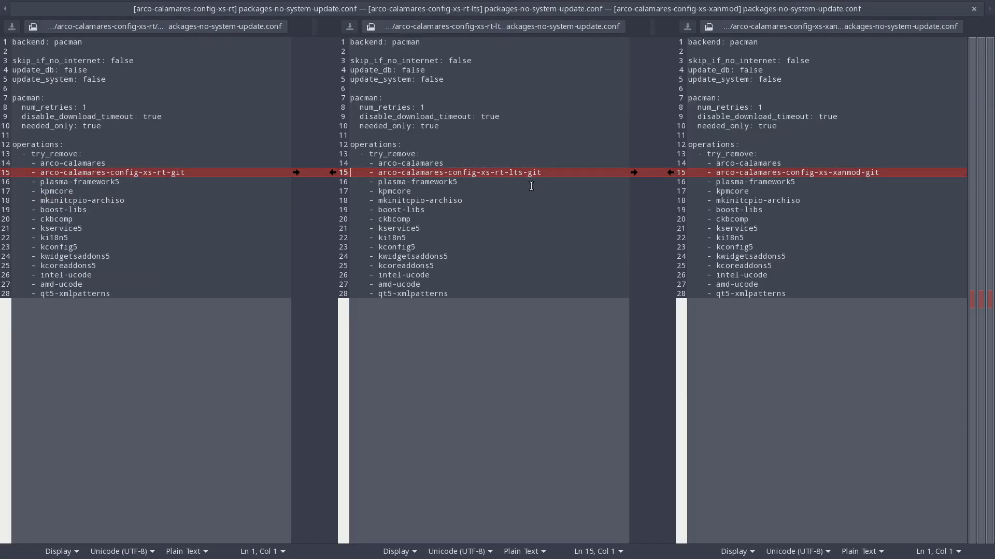
click(974, 9)
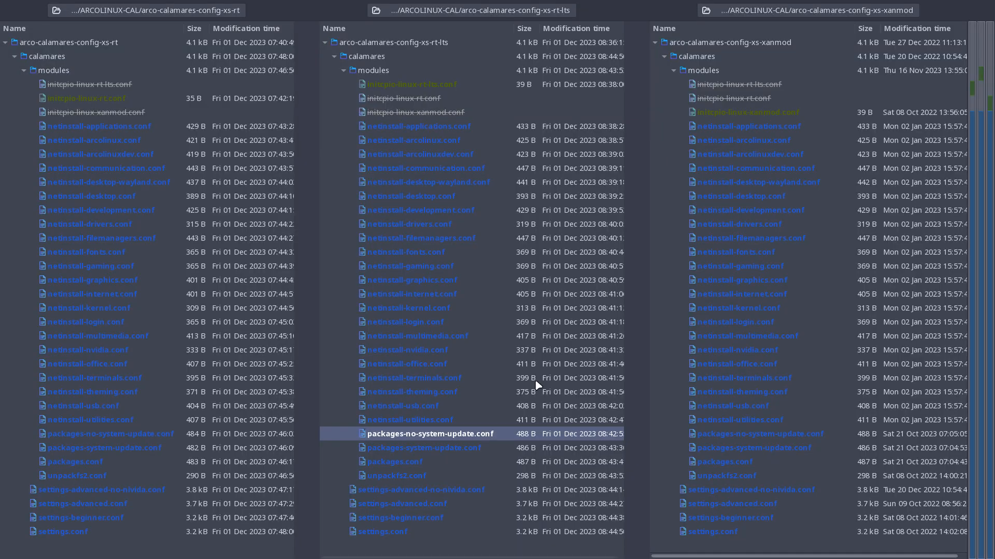
double_click(464, 448)
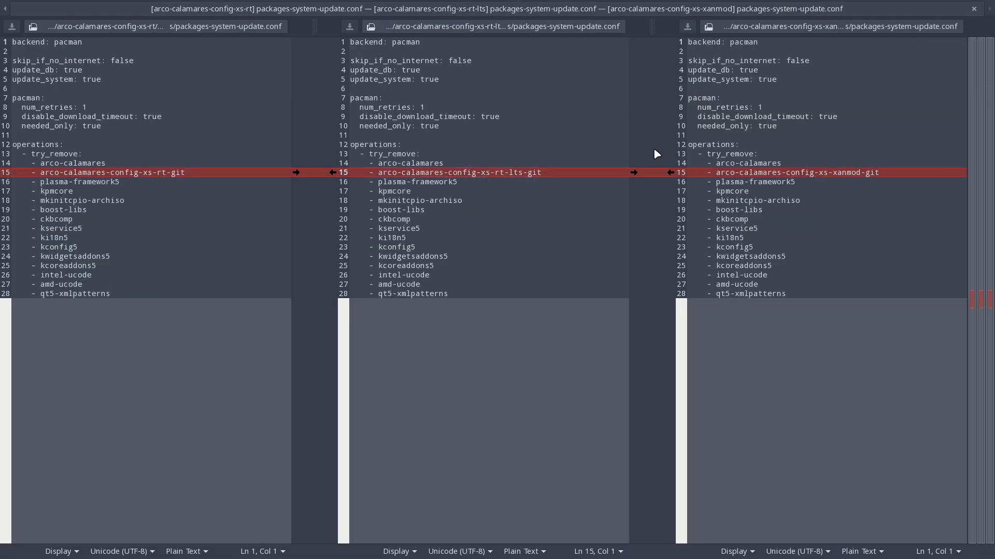
click(974, 8)
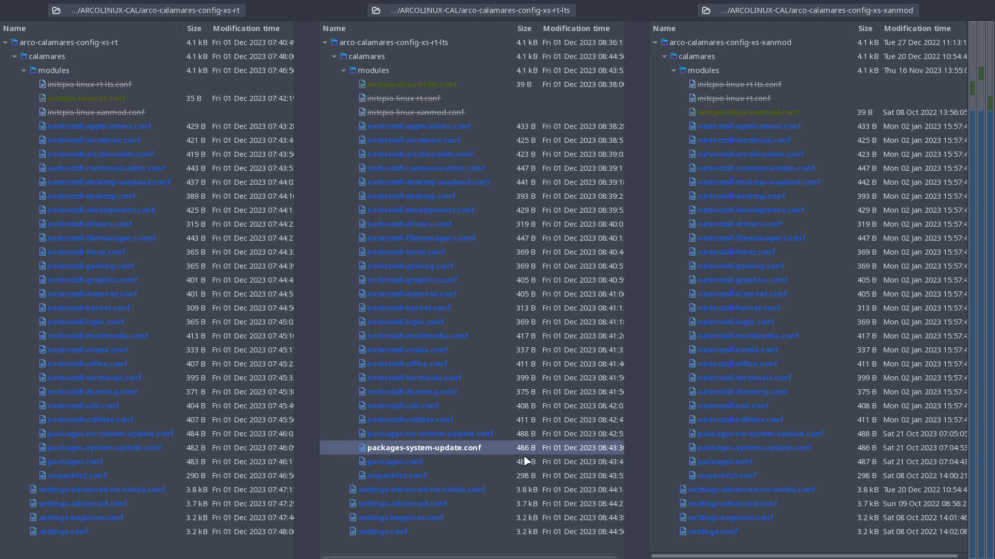
click(478, 464)
double_click(477, 466)
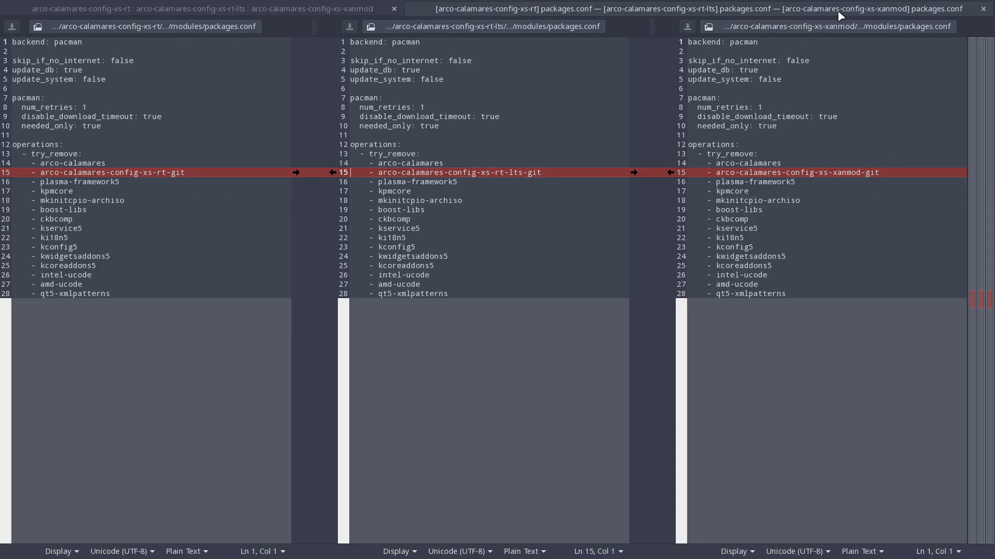
click(982, 9)
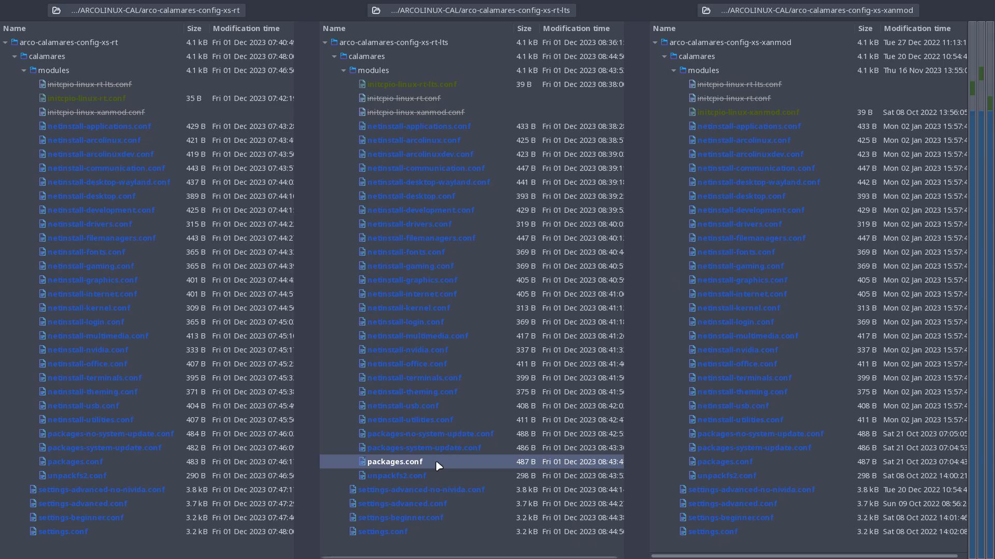
double_click(438, 475)
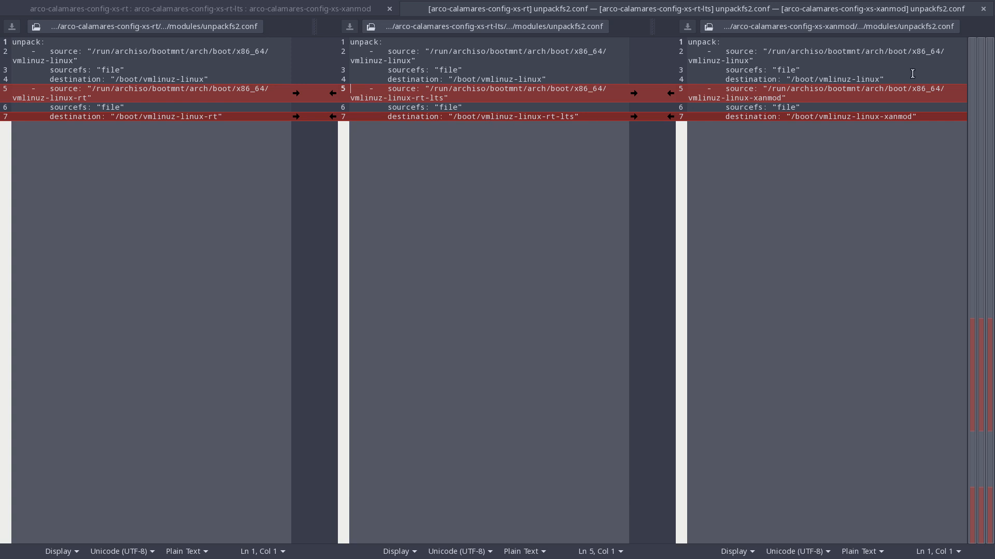
click(982, 9)
- Examine the three-way differences in settings-advanced-no-nivida.conf and settings-advanced.conf, closing each file comparison
double_click(406, 487)
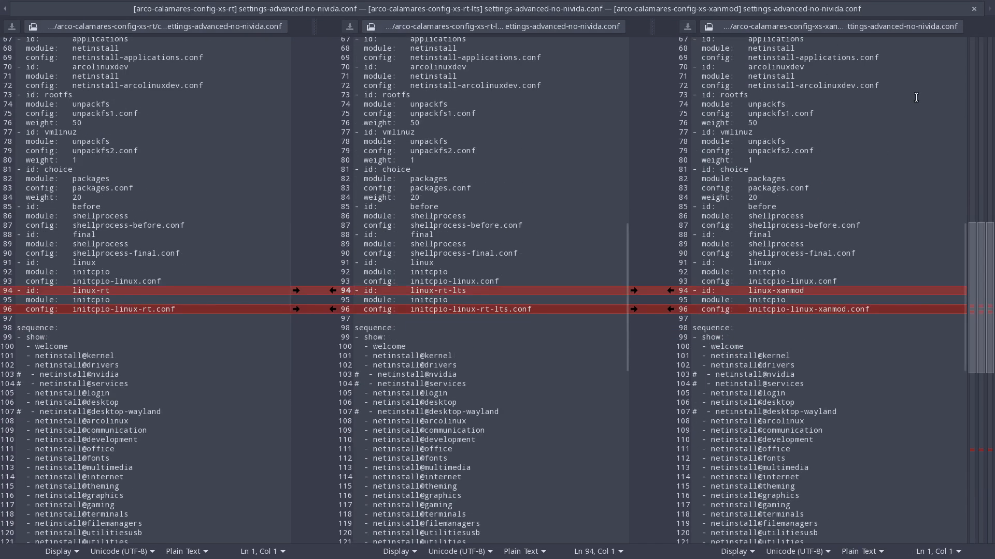
click(973, 9)
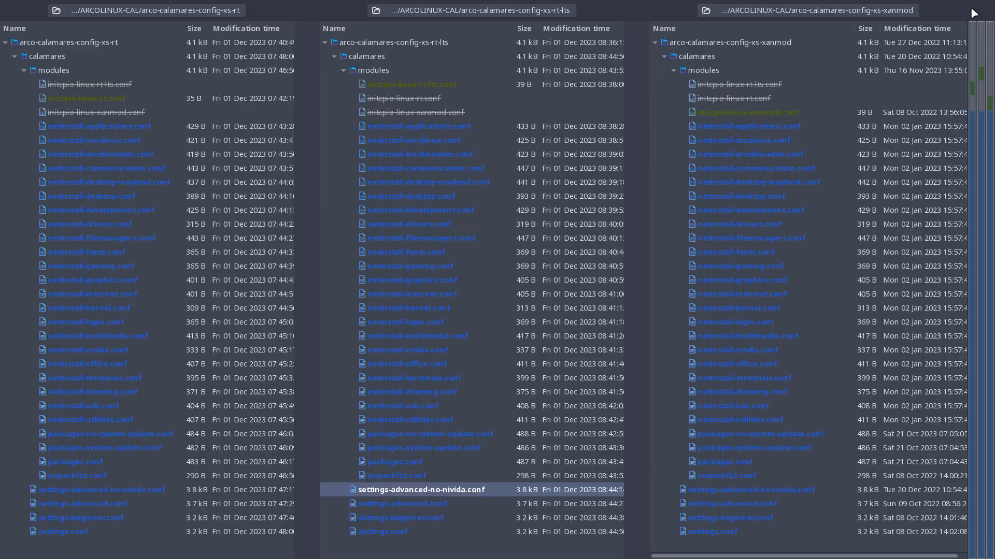
double_click(437, 502)
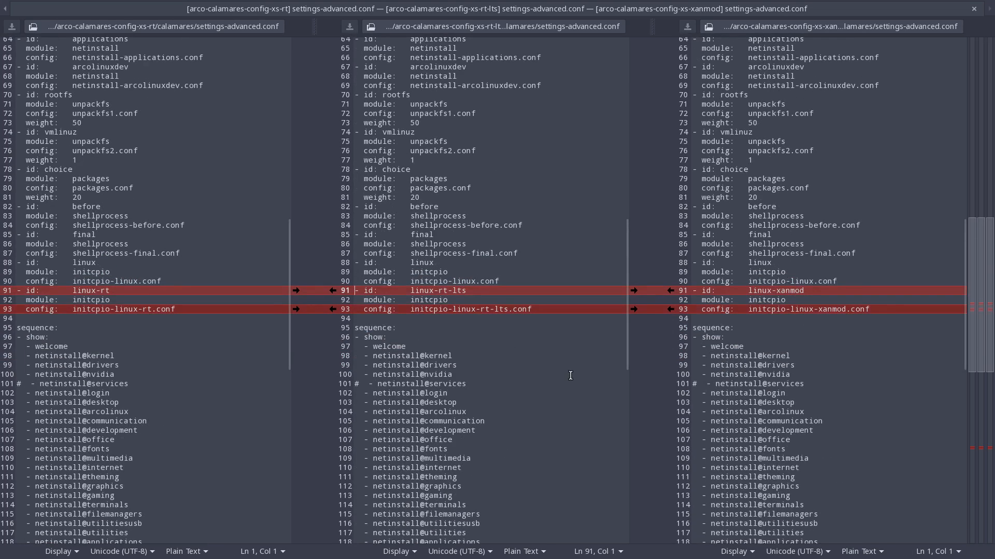
scroll(575, 372, down, 5)
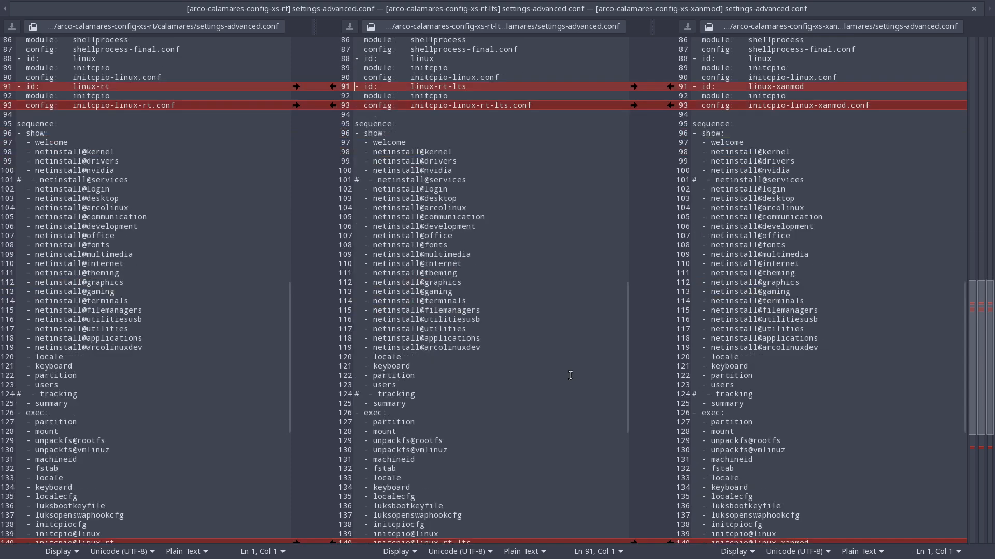
scroll(616, 353, down, 10)
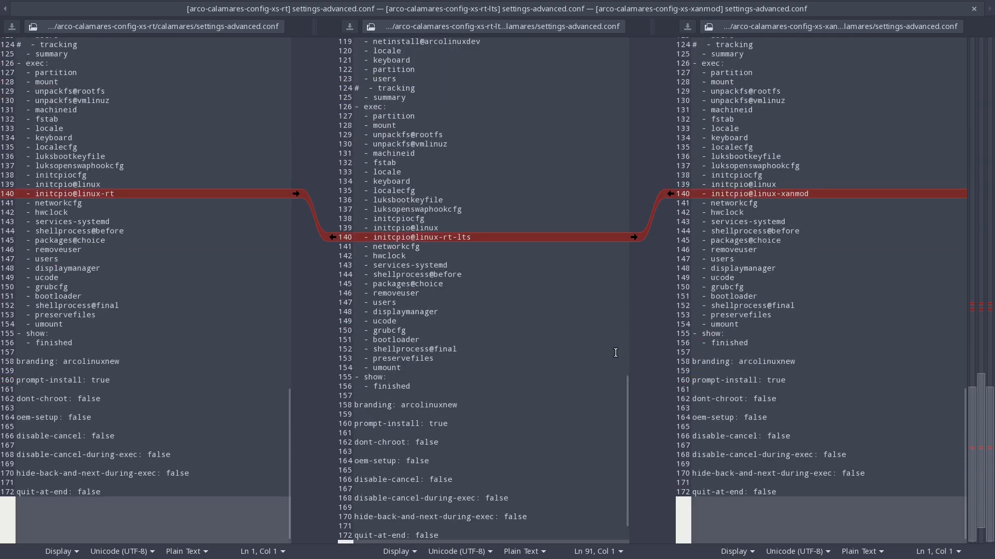
scroll(615, 353, up, 20)
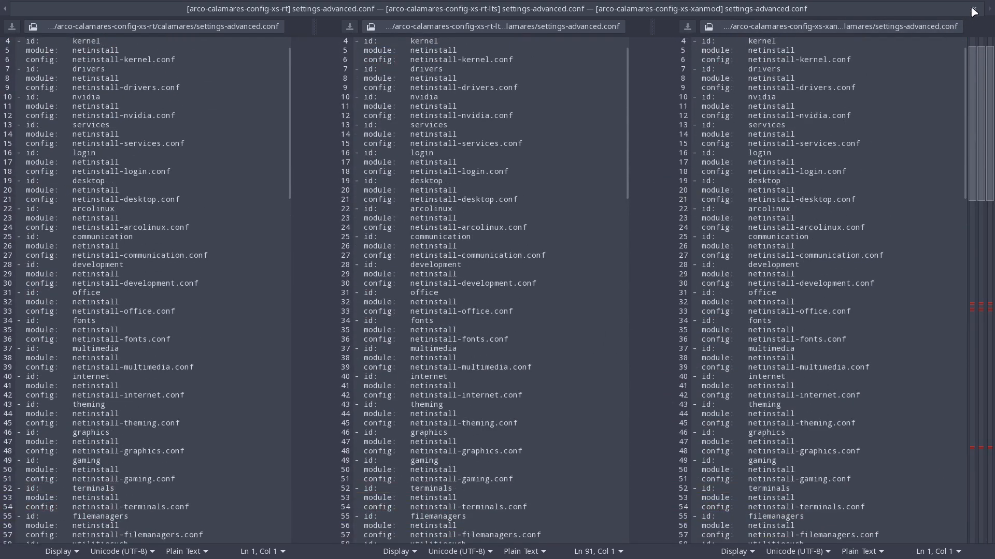
click(972, 11)
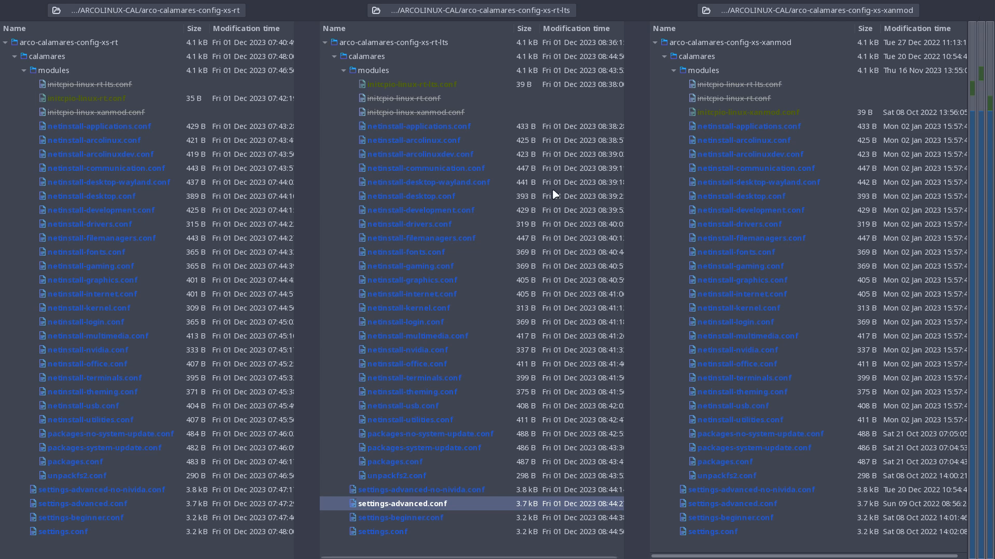
- Examine the three-way differences in settings-beginner.conf and settings.conf, and close the whole folder comparison
double_click(456, 517)
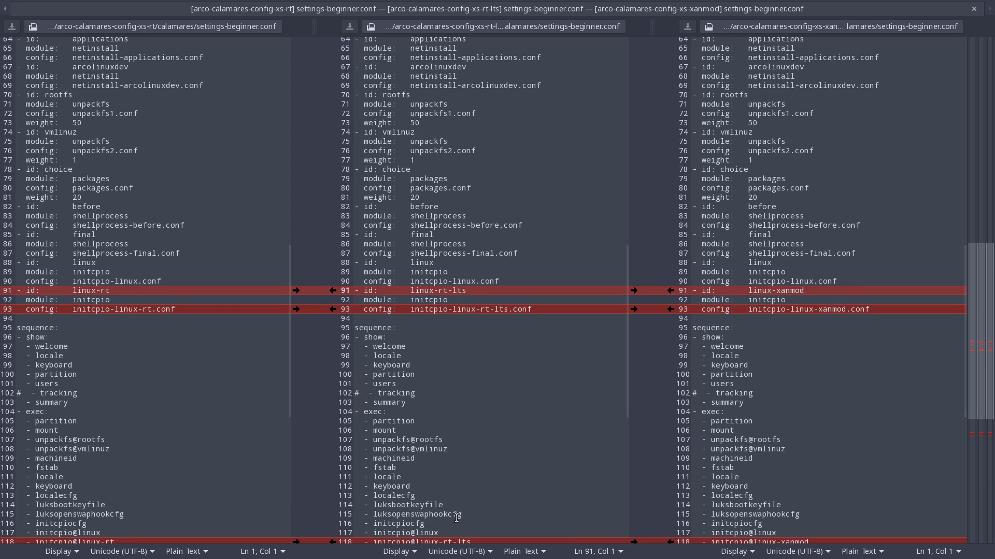
click(974, 9)
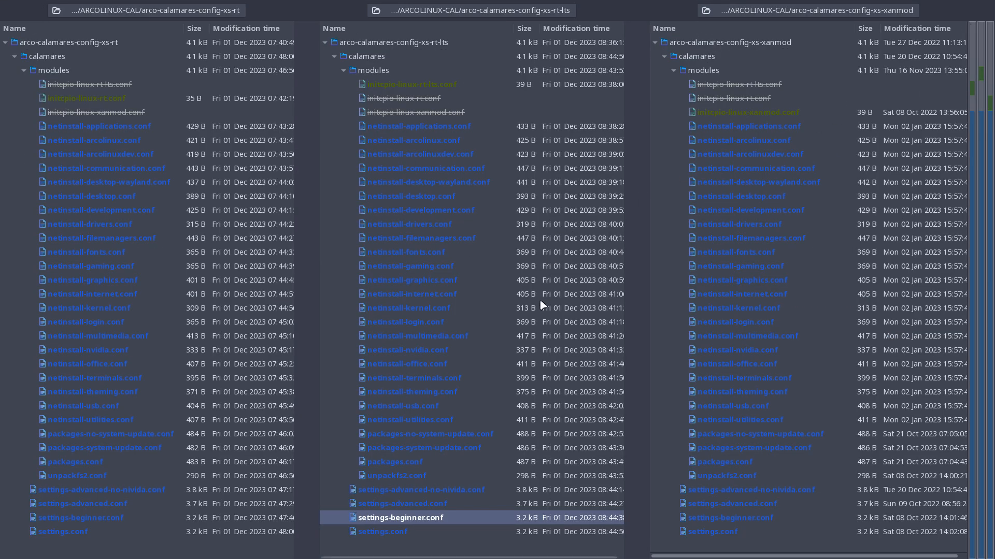
double_click(362, 529)
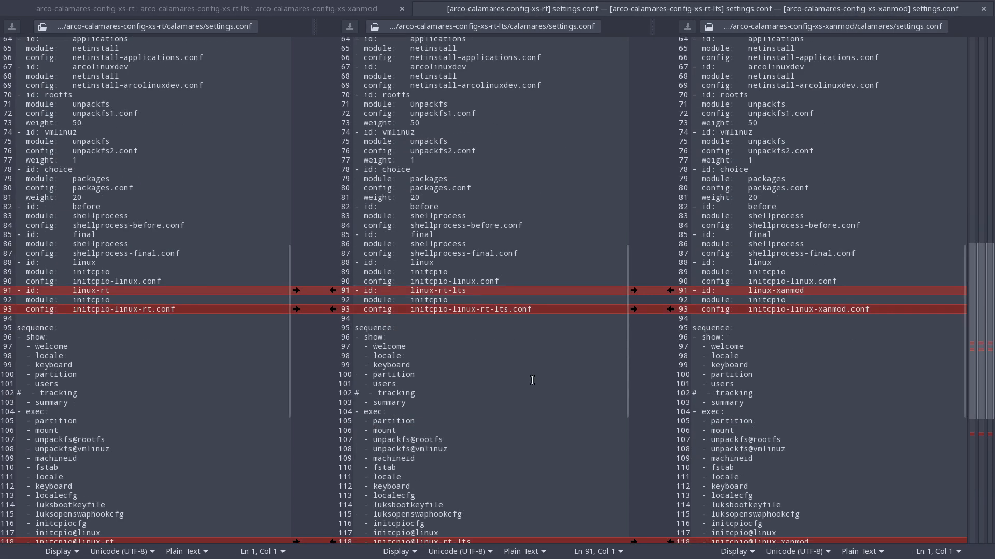
scroll(532, 380, down, 2)
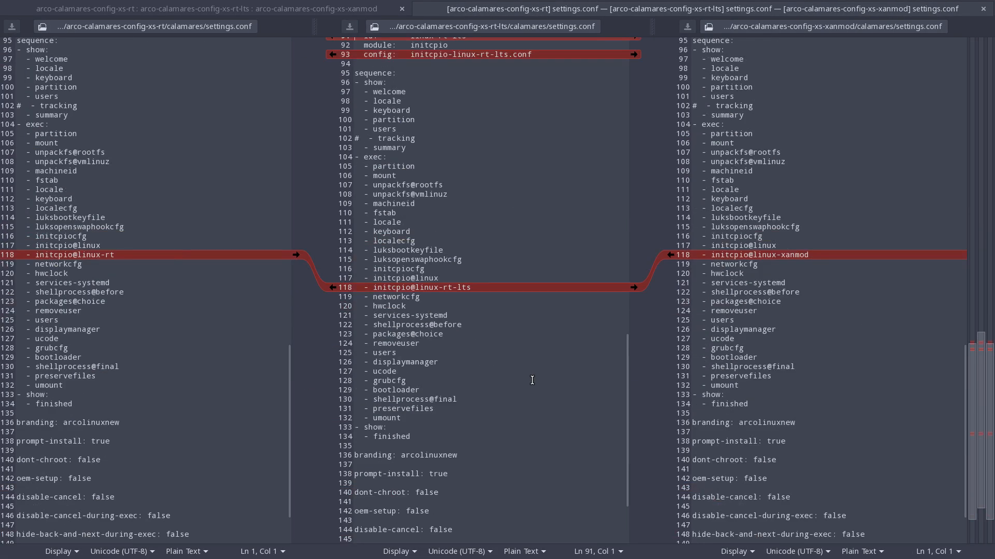
click(983, 9)
key(super+q)
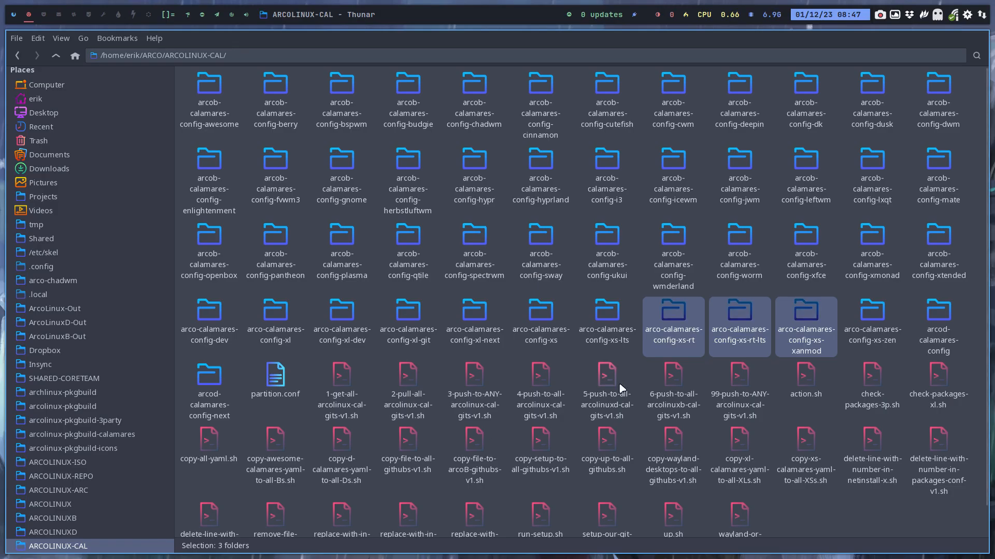
- Run ./up.sh in a terminal opened in the arco-calamares-config-xs-rt-lts folder, using the commit comment "update", and close the terminal
double_click(746, 318)
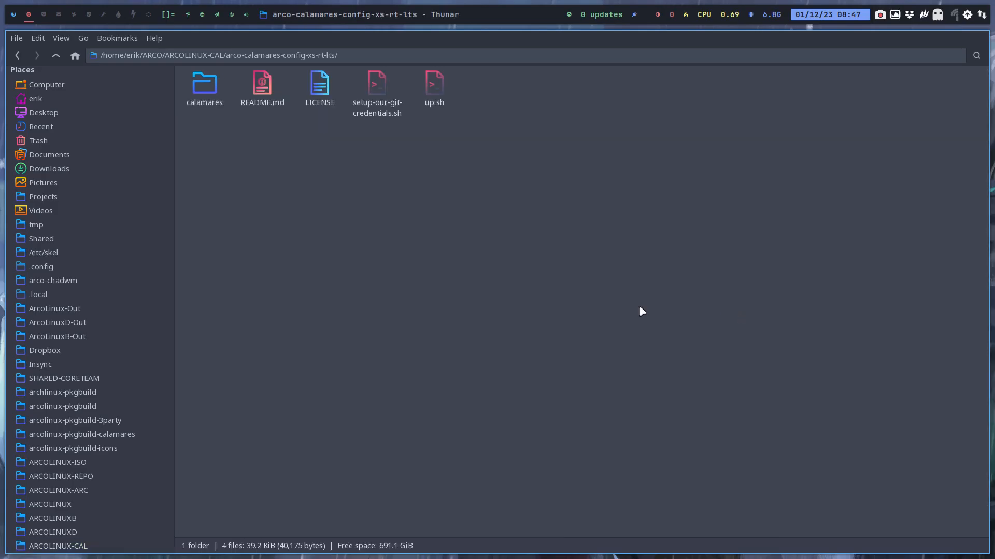
right_click(431, 260)
click(479, 319)
text(.:up.sh)
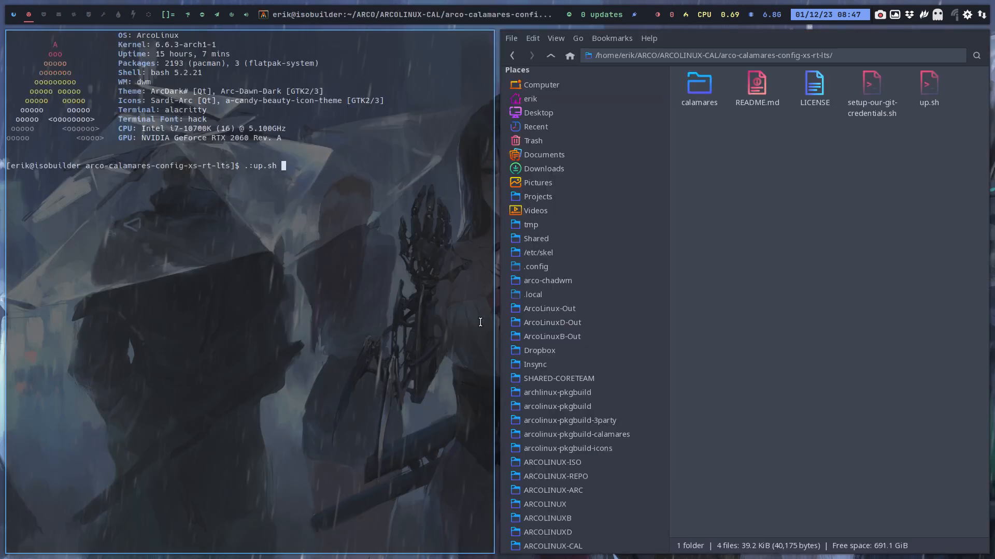
key(Return)
text(./up.sh)
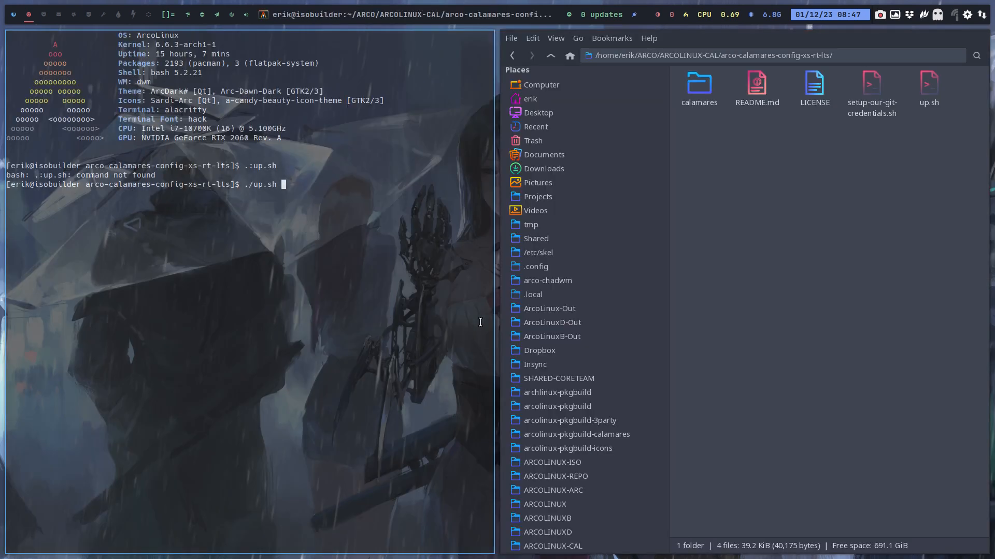
key(Return)
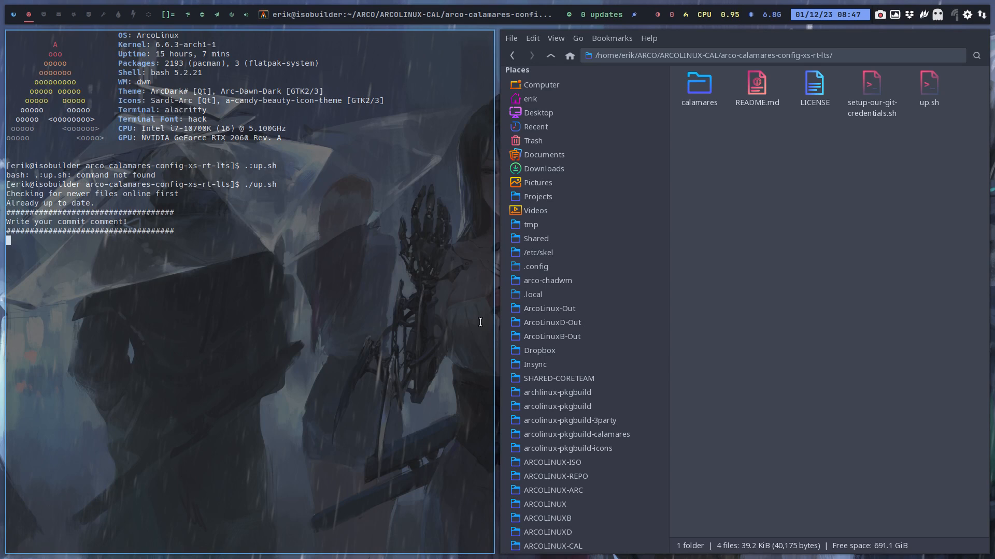
text(update)
key(Return)
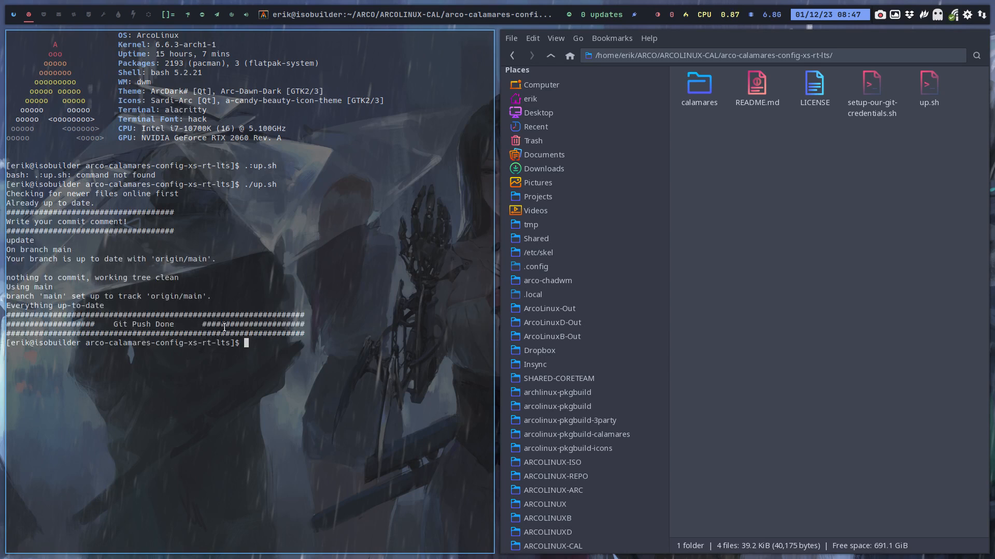
key(super+q)
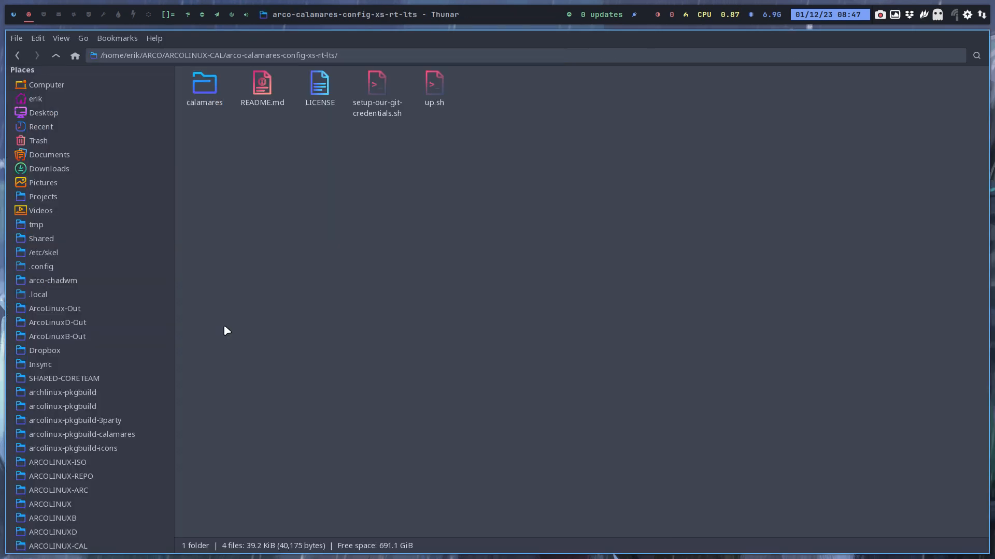
- In arcolinux-pkgbuild/ARCOLINUX-CAL, compare the PKGBUILD files of arco-calamares-config-xs-rt and arco-calamares-config-xs-rt-lts, and close the comparison
click(91, 406)
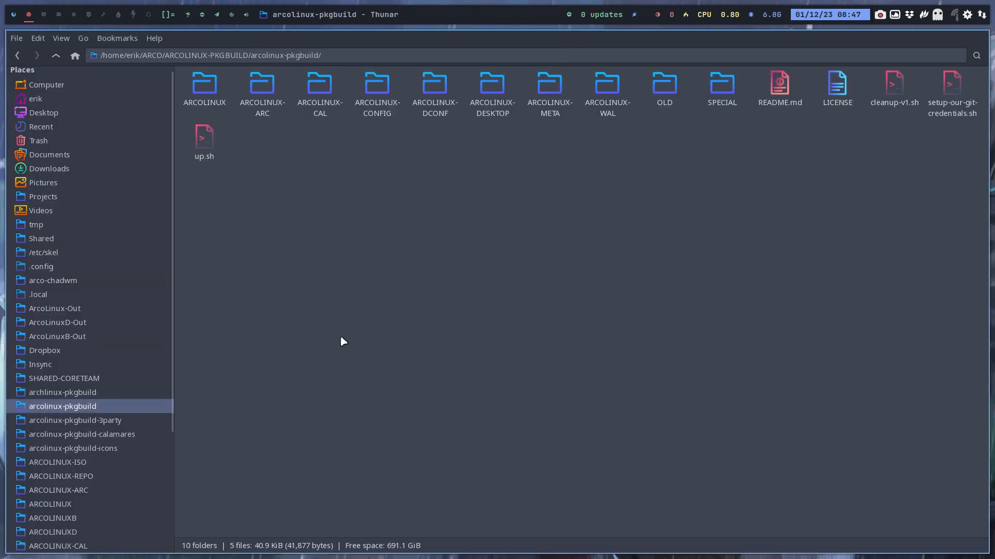
double_click(324, 92)
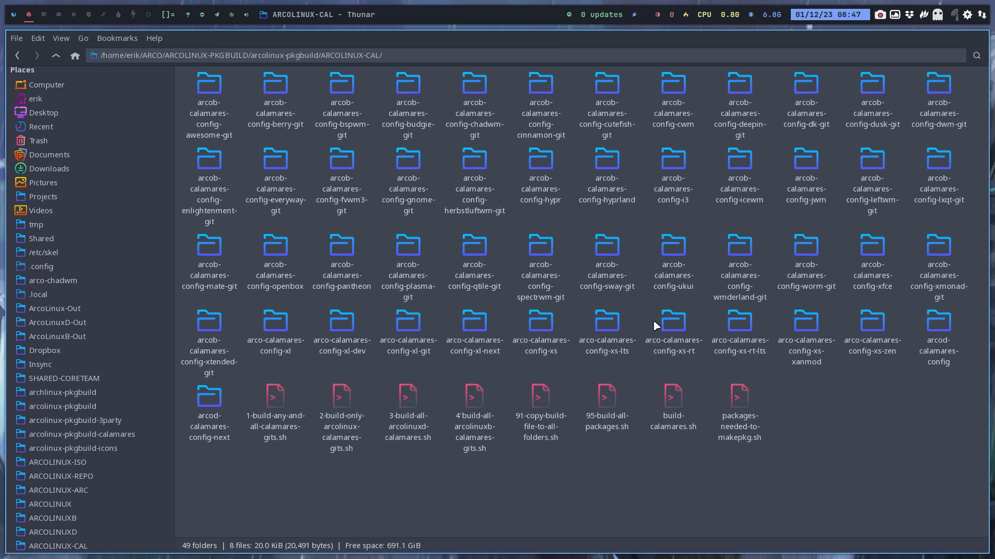
click(608, 321)
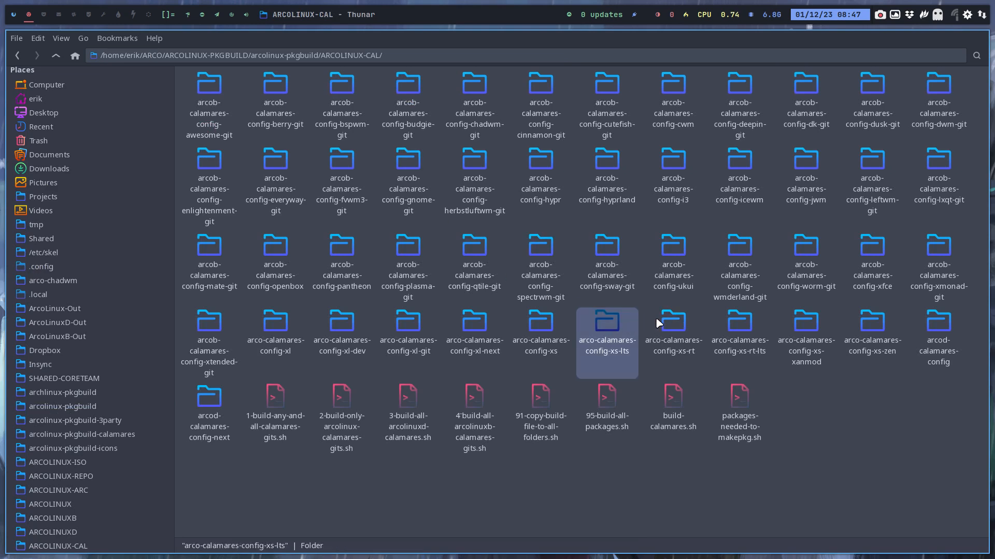
ctrl+click(676, 322)
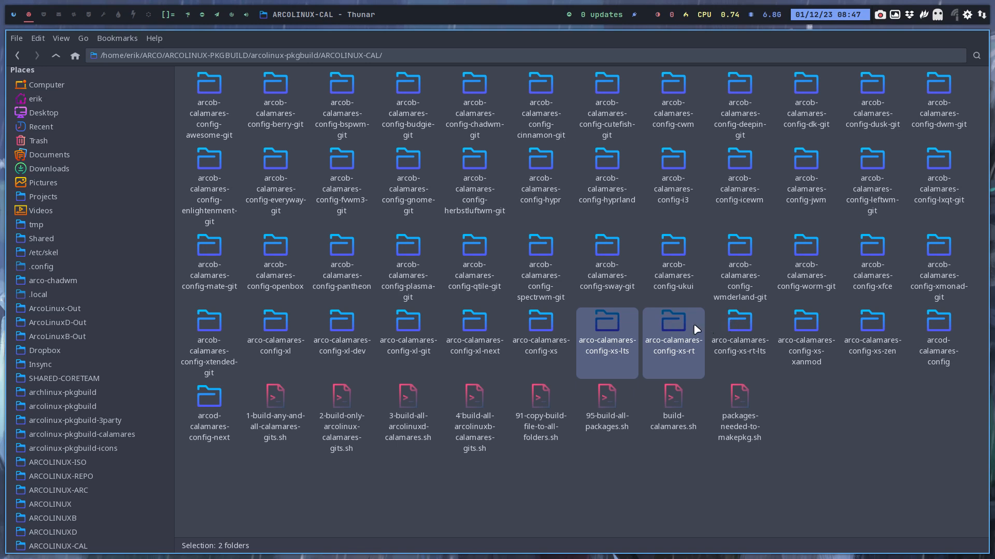
click(676, 326)
ctrl+click(740, 322)
right_click(744, 325)
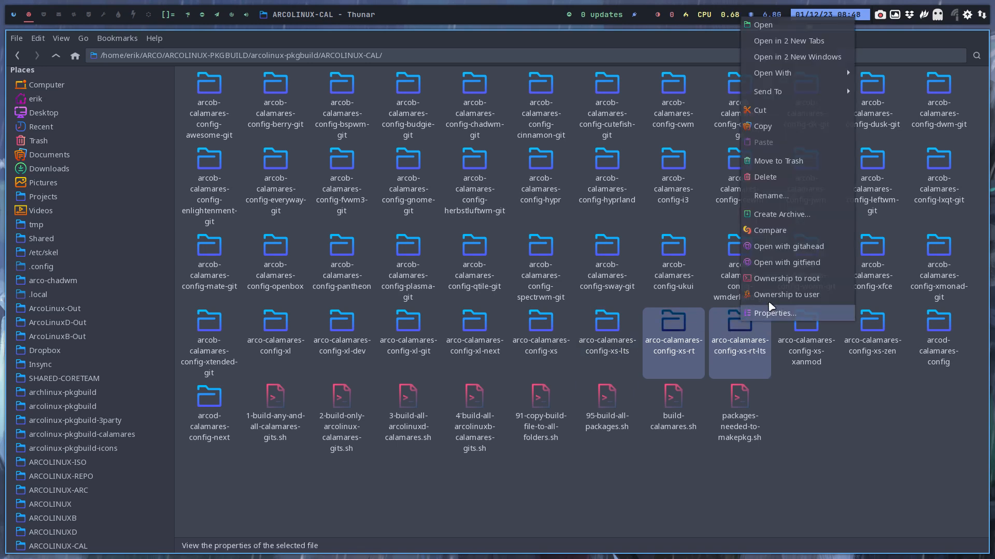
click(762, 240)
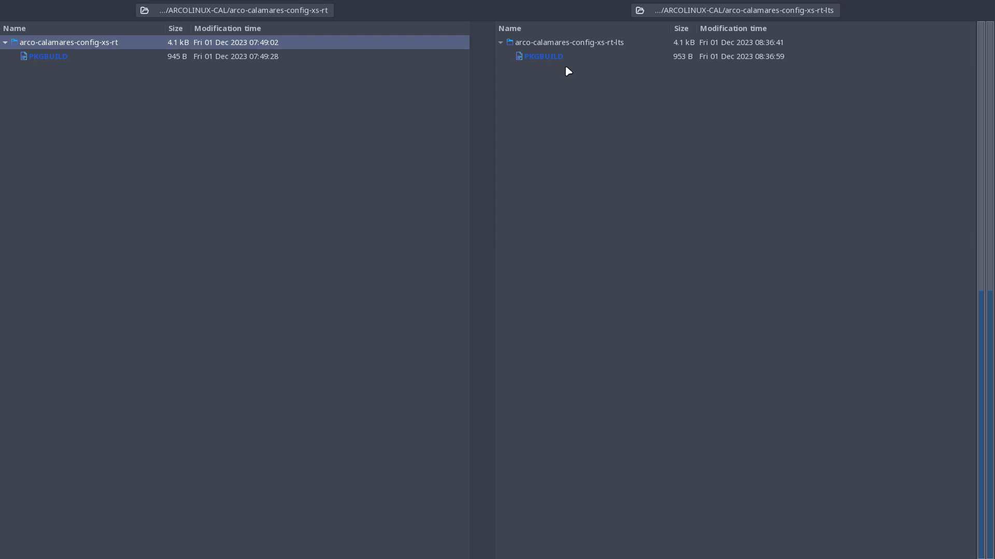
double_click(562, 58)
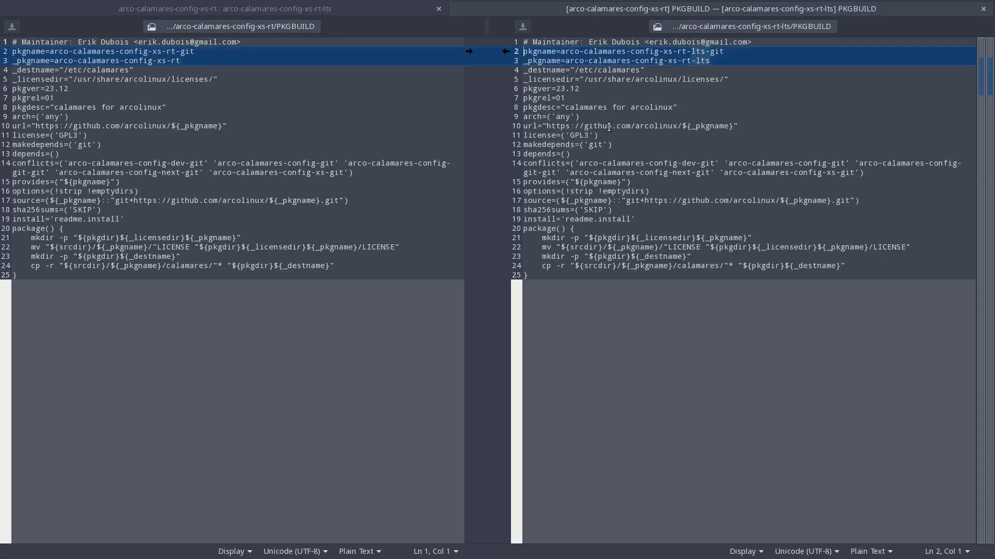
key(super+q)
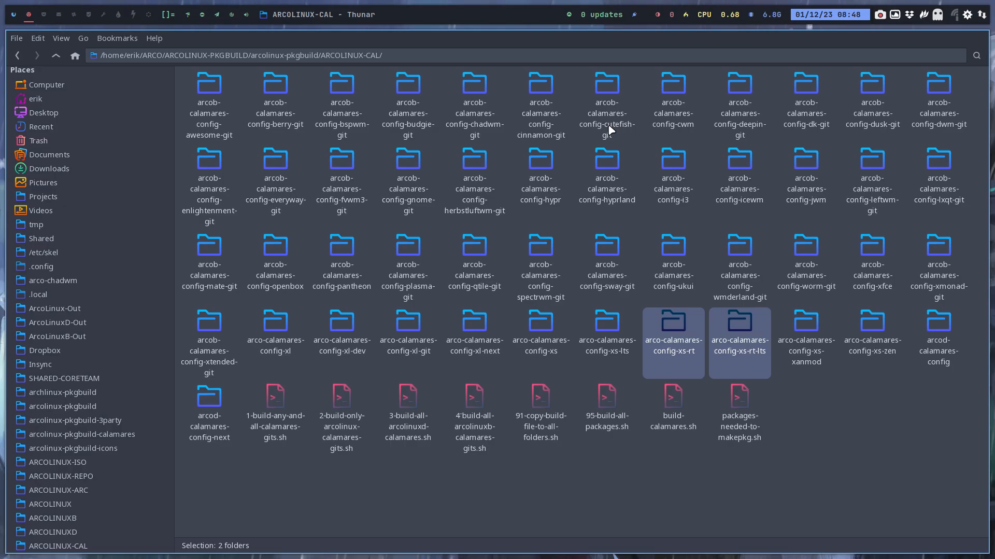
- Open a terminal in the arco-calamares-config-xs-rt-lts package folder and enter ./build-calamares.sh without running it
click(723, 322)
double_click(724, 318)
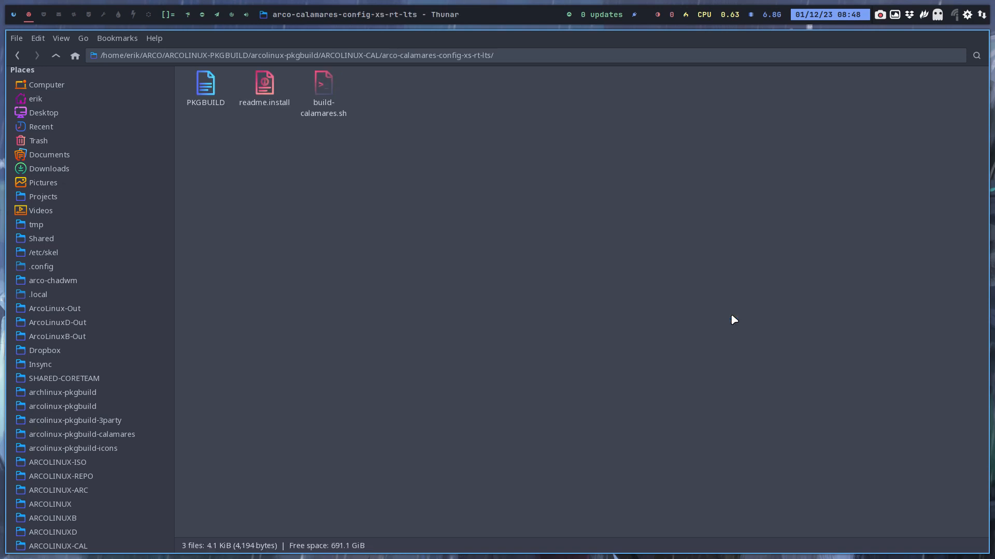
right_click(433, 254)
click(497, 316)
text(./b)
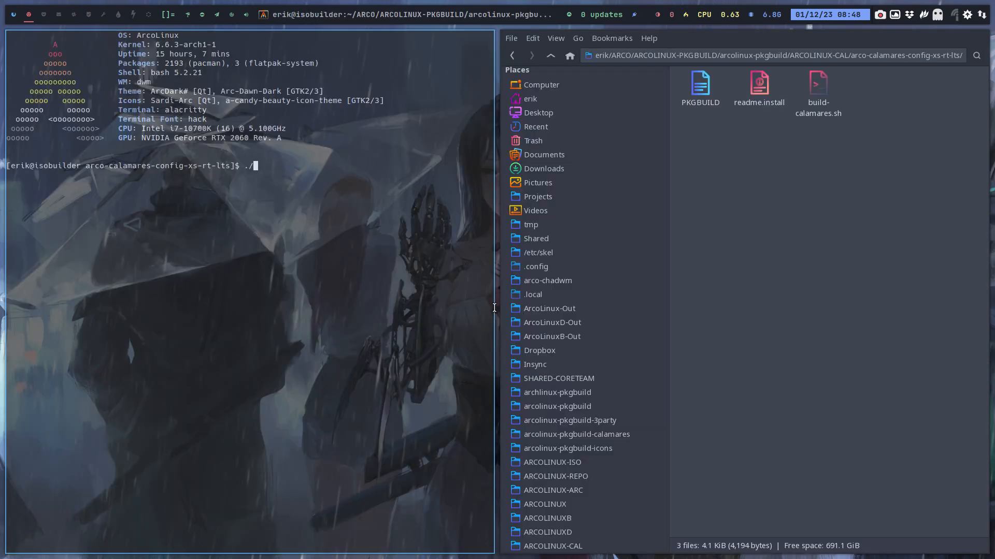
key(Tab)
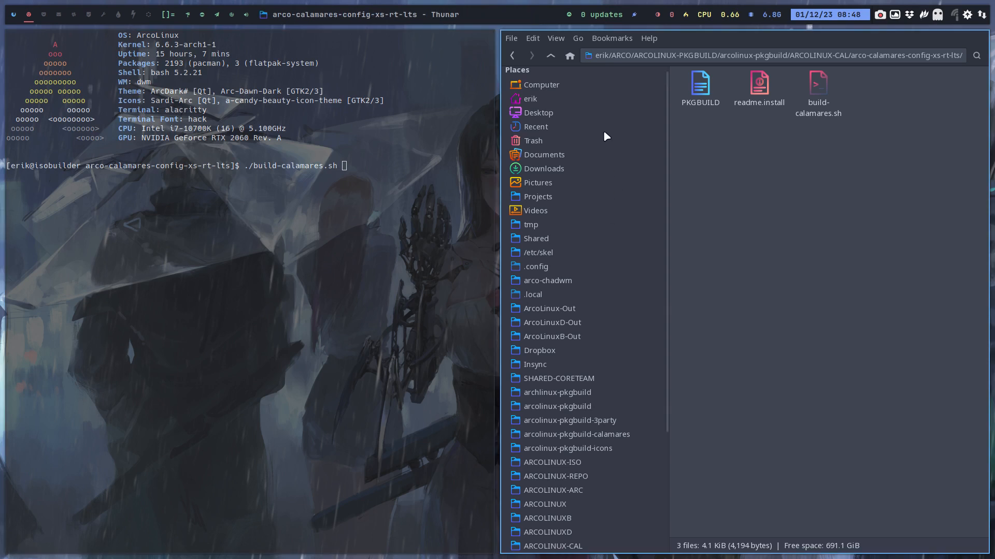
- Compare the rt and rt-lts PKGBUILD files again and check the ${_pkgname} part of the url line
click(551, 56)
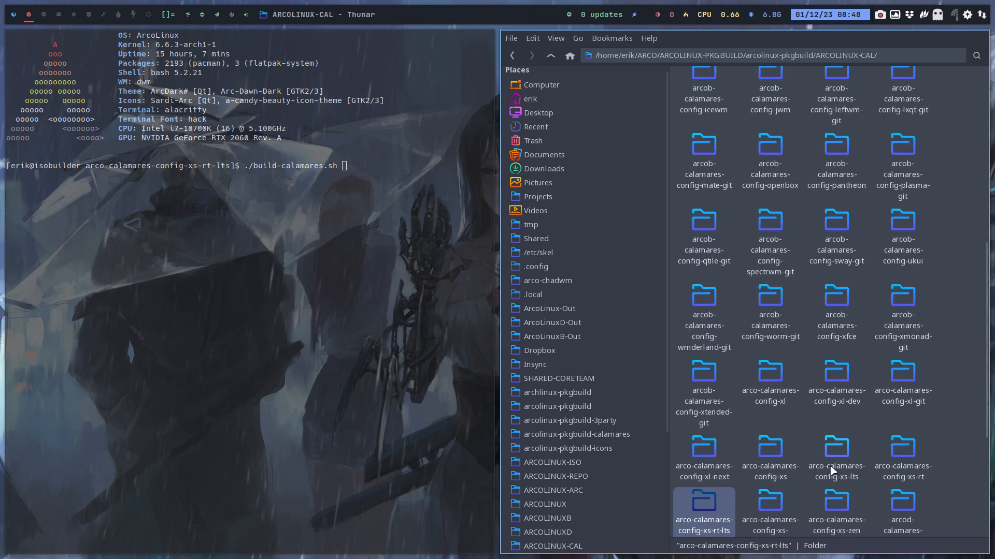
ctrl+click(900, 454)
right_click(899, 452)
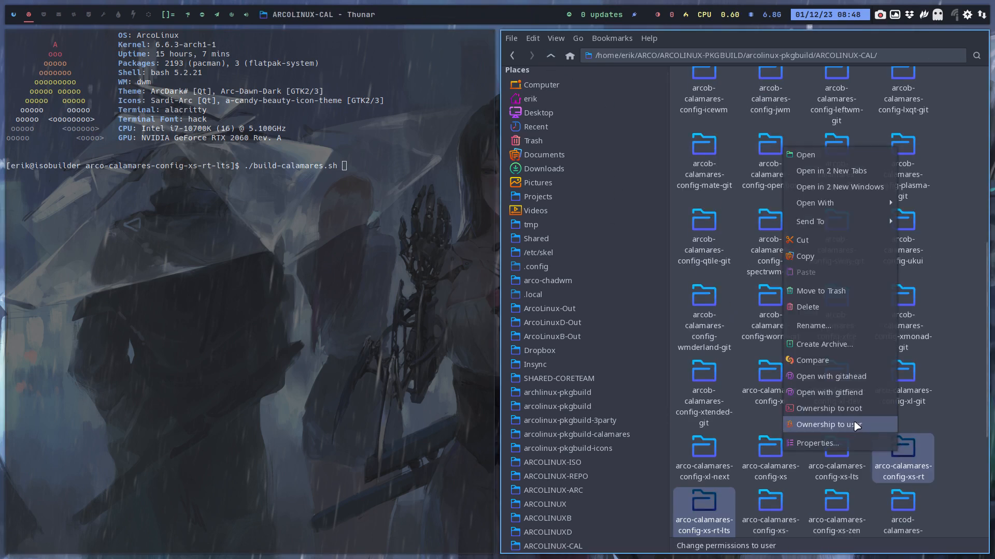
click(813, 361)
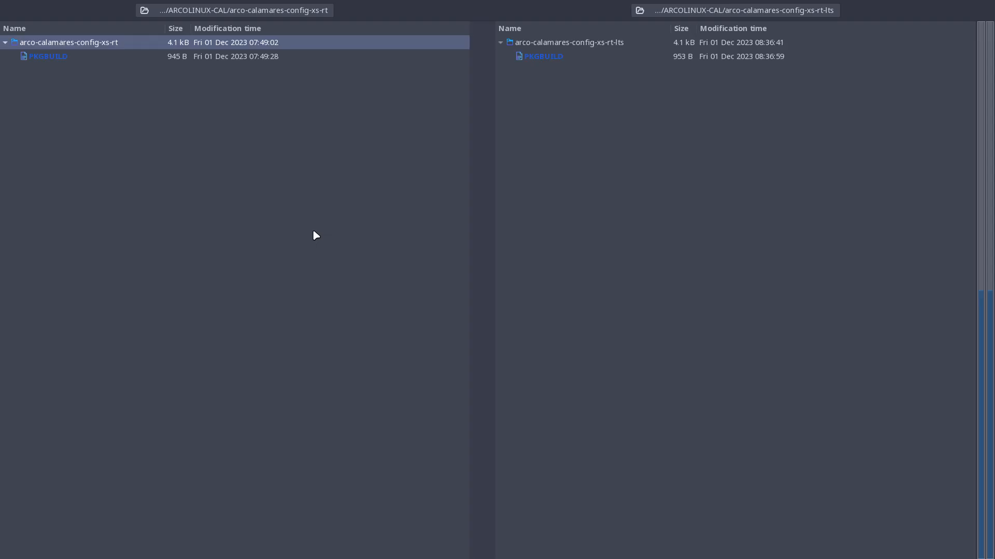
double_click(48, 57)
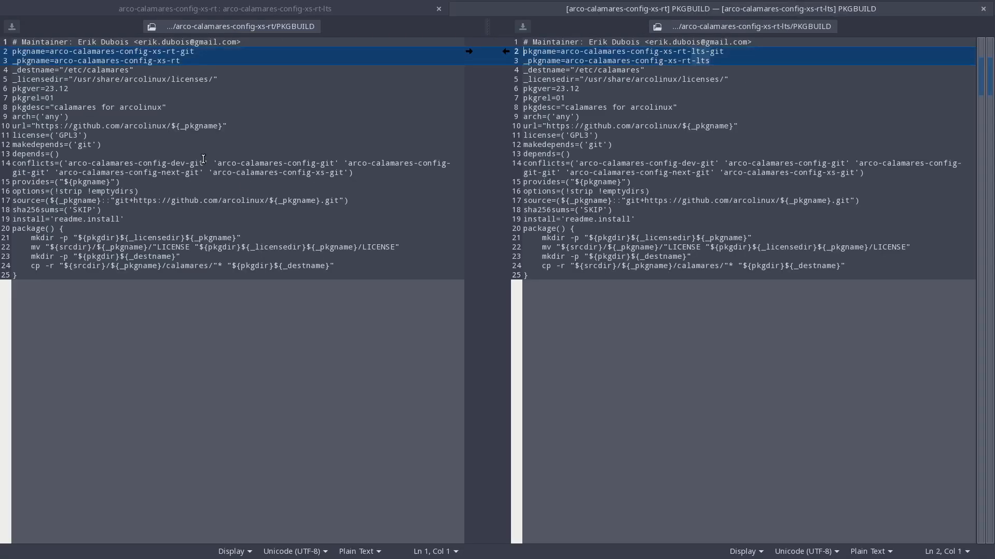
drag(167, 126, 231, 126)
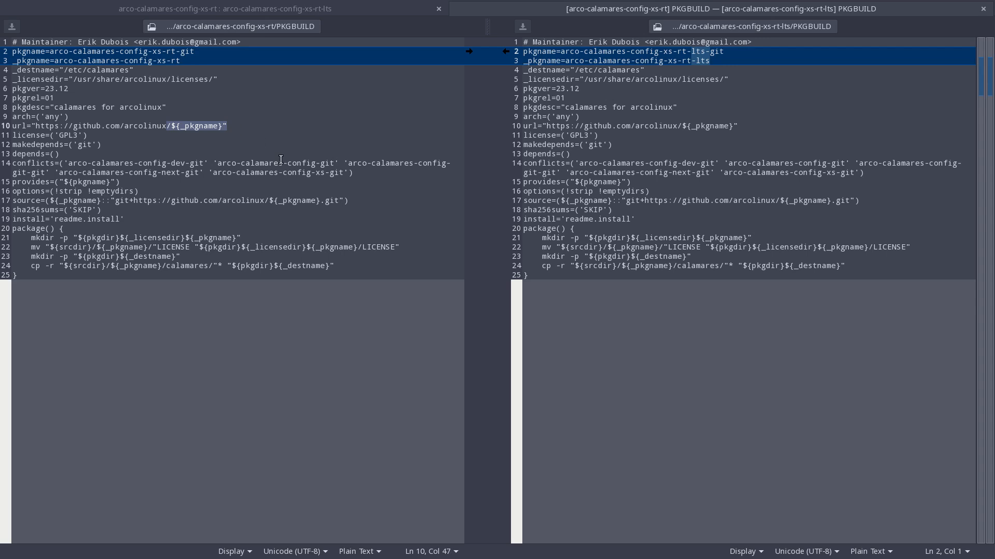
- Close the PKGBUILD comparison and run the entered ./build-calamares.sh command in the terminal
key(super+q)
key(Return)
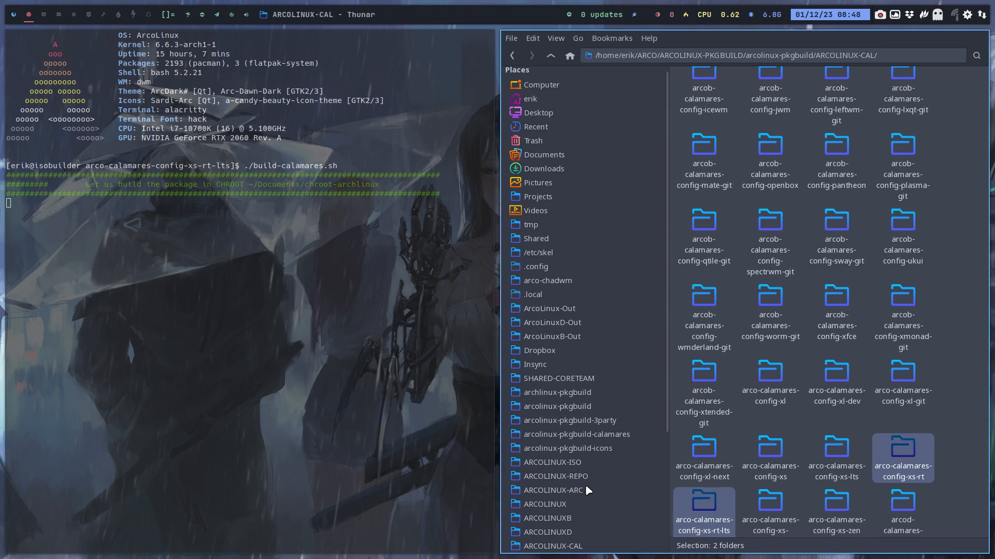
- Open a terminal in the ARCOLINUX-REPO/arcolinux_repo_iso folder and run ./up.sh
click(538, 476)
double_click(829, 82)
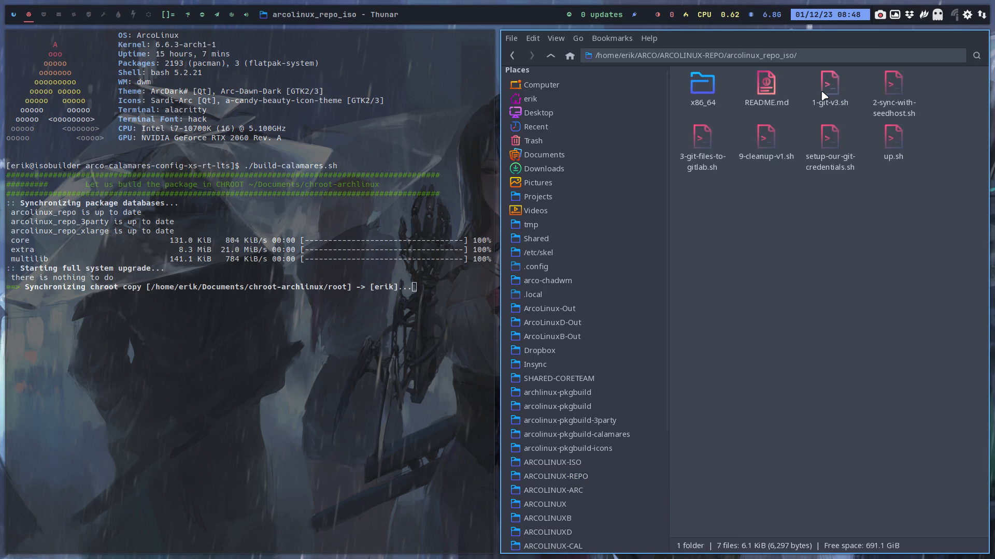
right_click(741, 250)
click(774, 313)
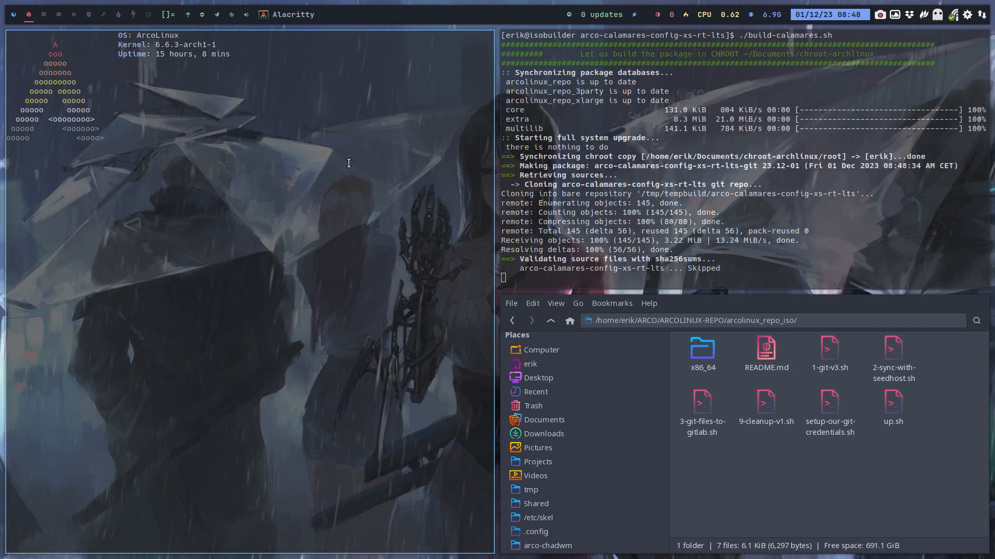
text(./u)
key(Tab)
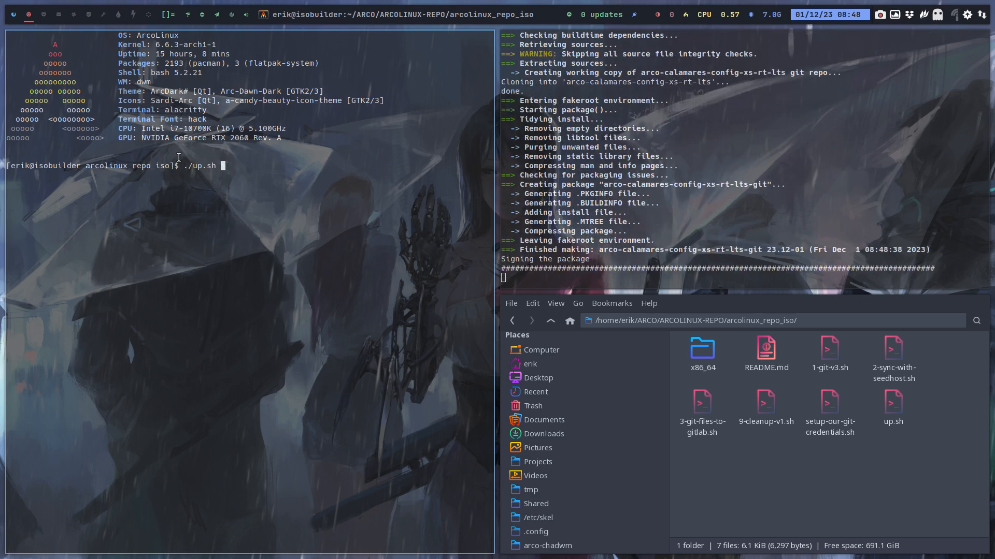
key(Return)
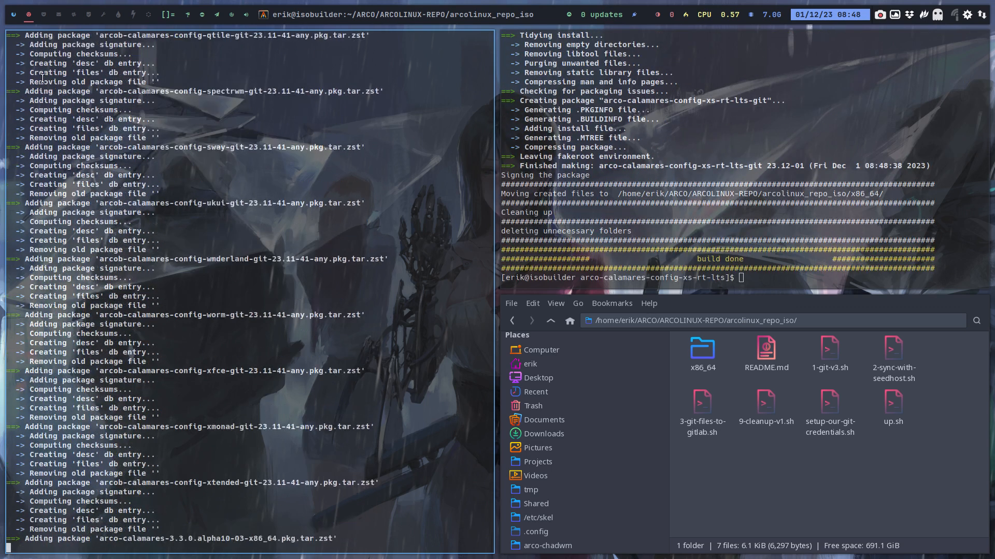
- Switch to Firefox and reload the arco-calamares-config-xs-rt-lts GitHub page to check the pushed files and commits
click(16, 22)
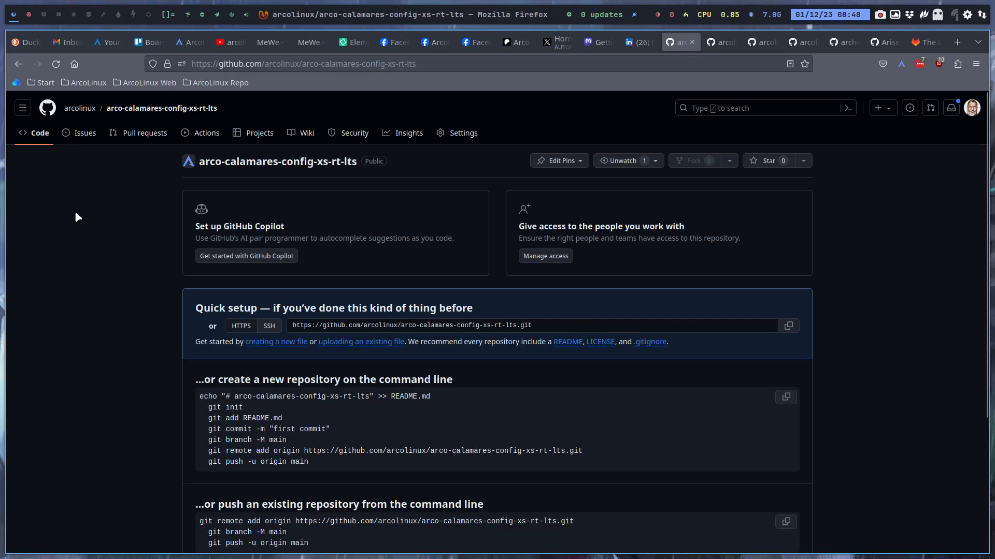
click(57, 67)
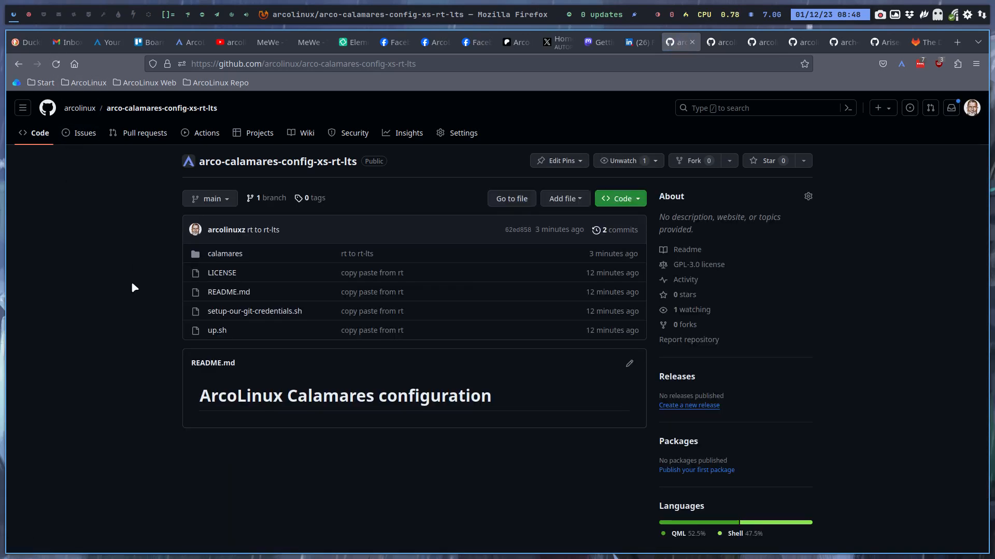
click(29, 14)
- On an empty workspace, open the ARCOLINUX-ISO folder in a new file manager window and compare arcolinuxs-rt-iso with arcolinuxs-rt-lts-iso
click(44, 14)
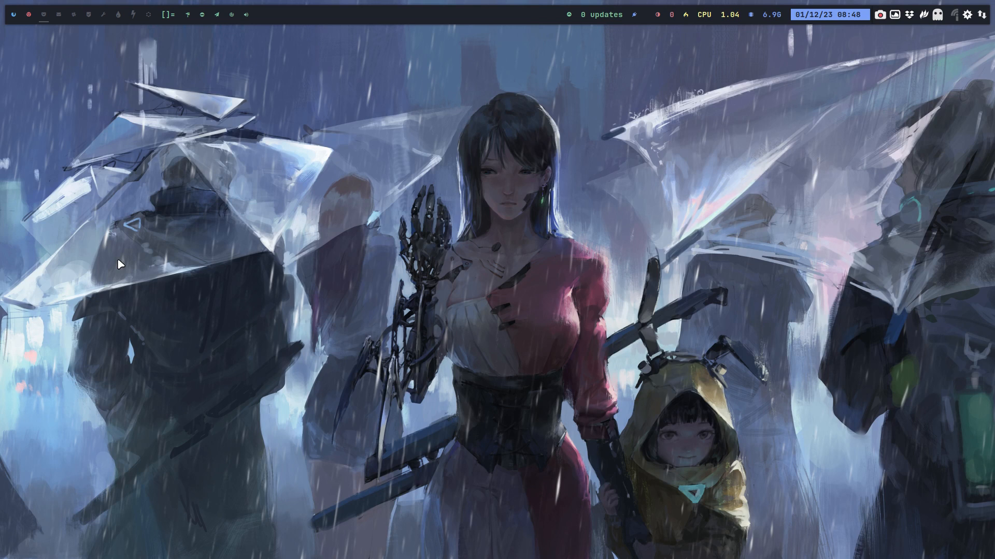
key(super+shift+Return)
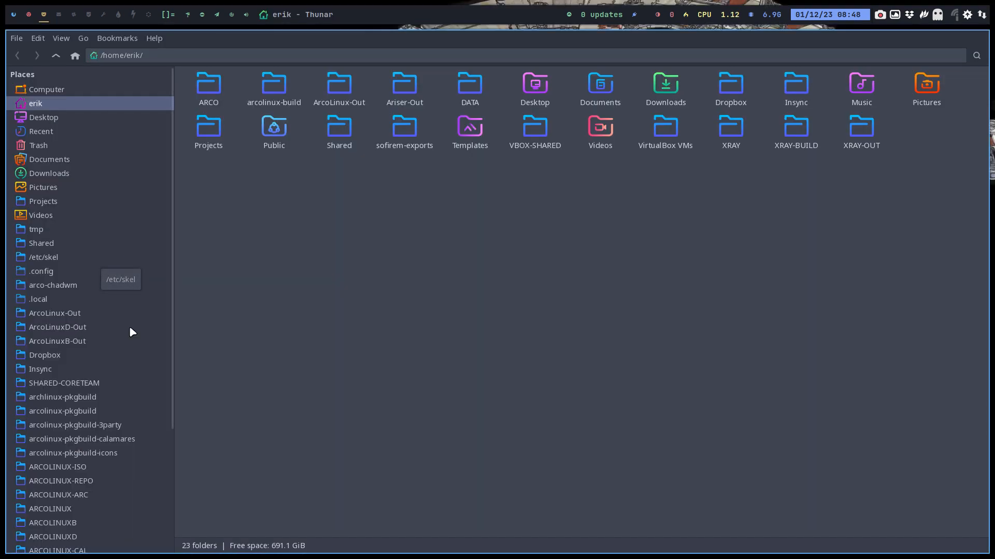
click(78, 468)
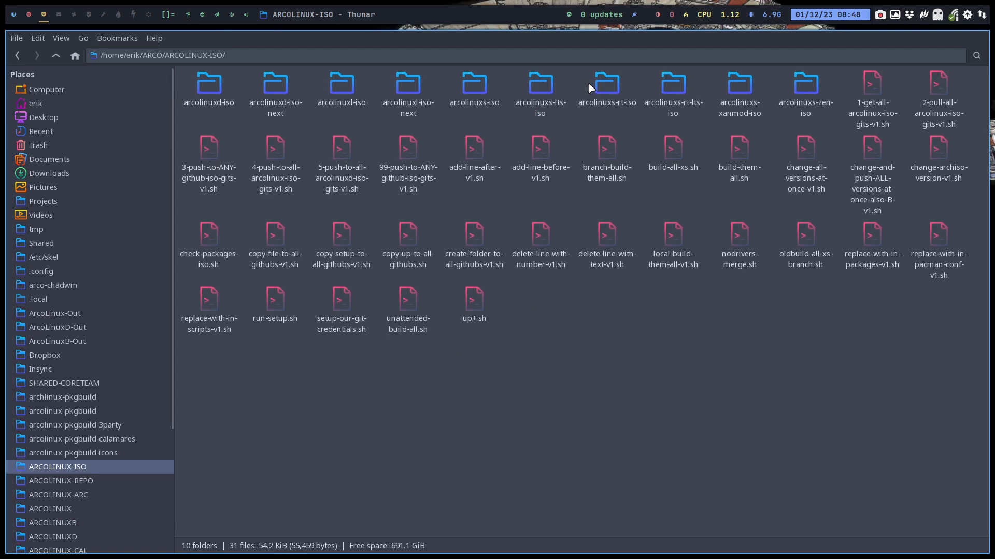
click(604, 87)
ctrl+click(666, 90)
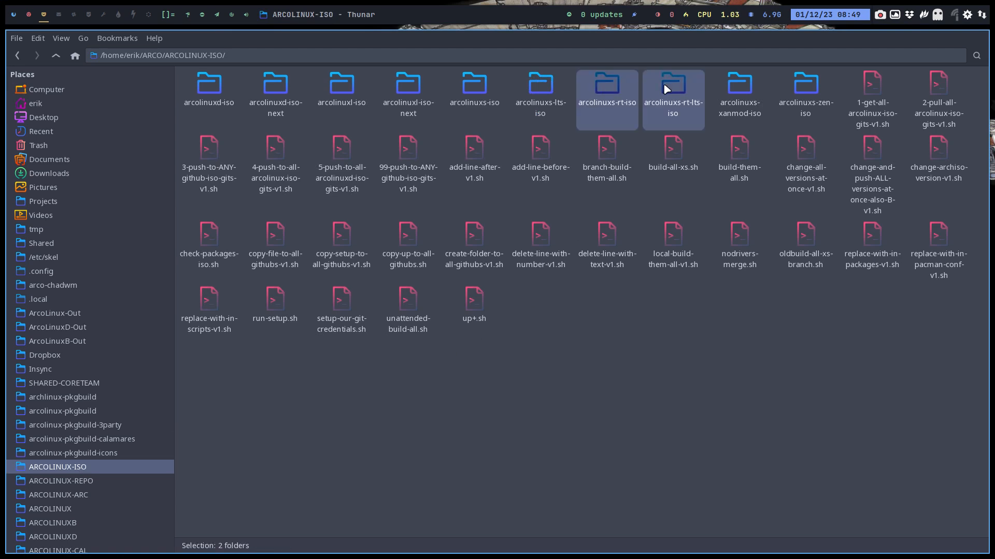
right_click(665, 89)
click(708, 299)
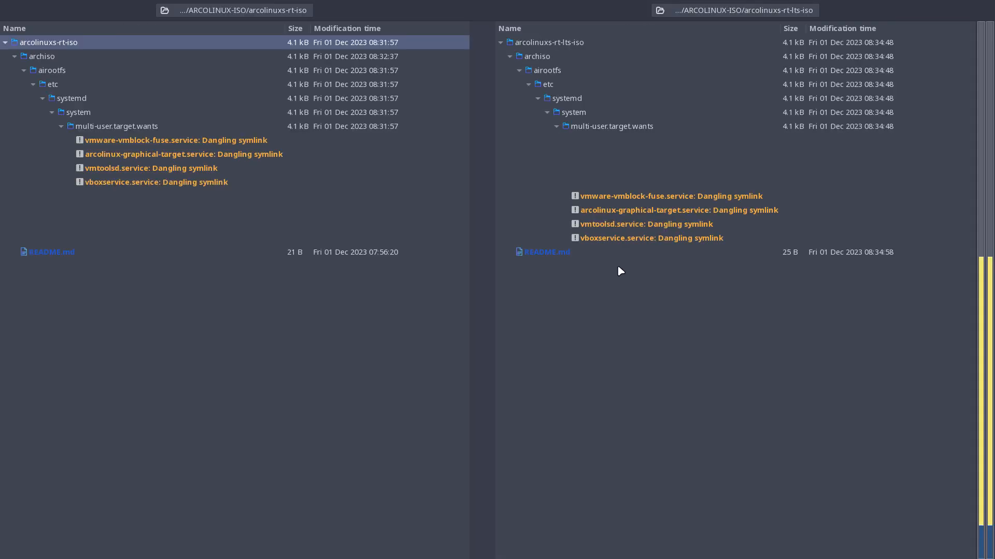
- Inspect the README.md difference between arcolinuxs-rt-iso and arcolinuxs-rt-lts-iso, and close the folder comparison
double_click(589, 254)
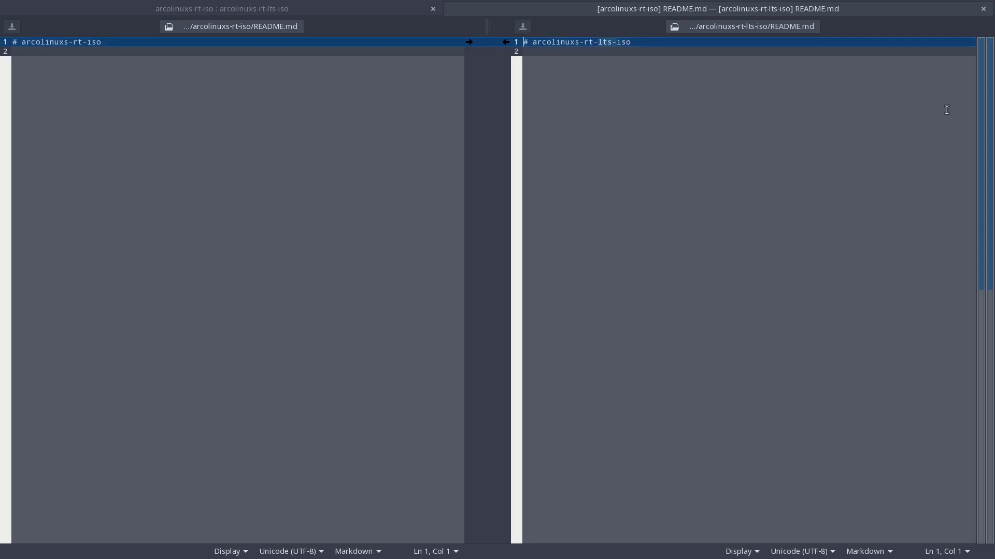
click(983, 9)
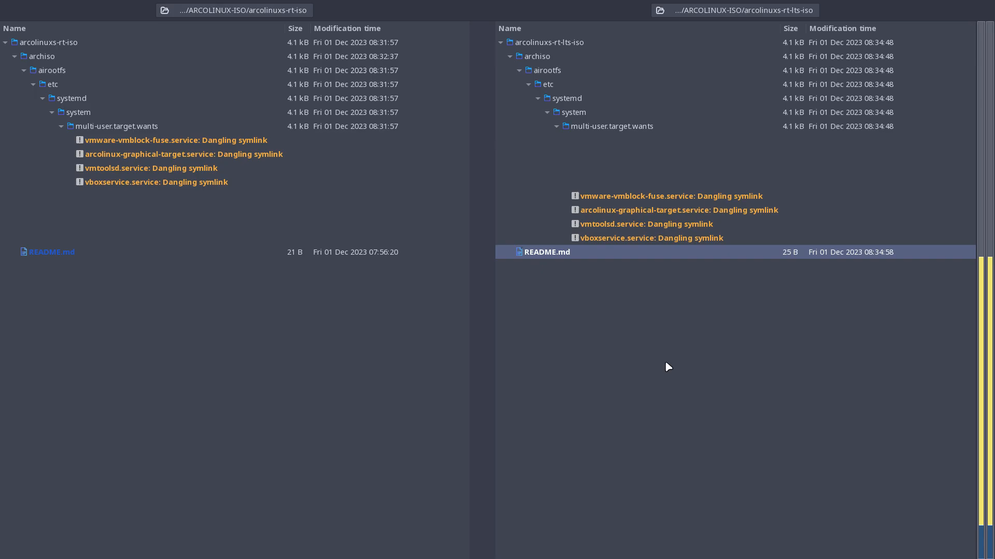
key(super+q)
- Compare the arcolinuxs-iso and arcolinuxs-rt-lts-iso folders and select linux-rt.preset under mkinitcpio.d on the rt-lts side
click(545, 91)
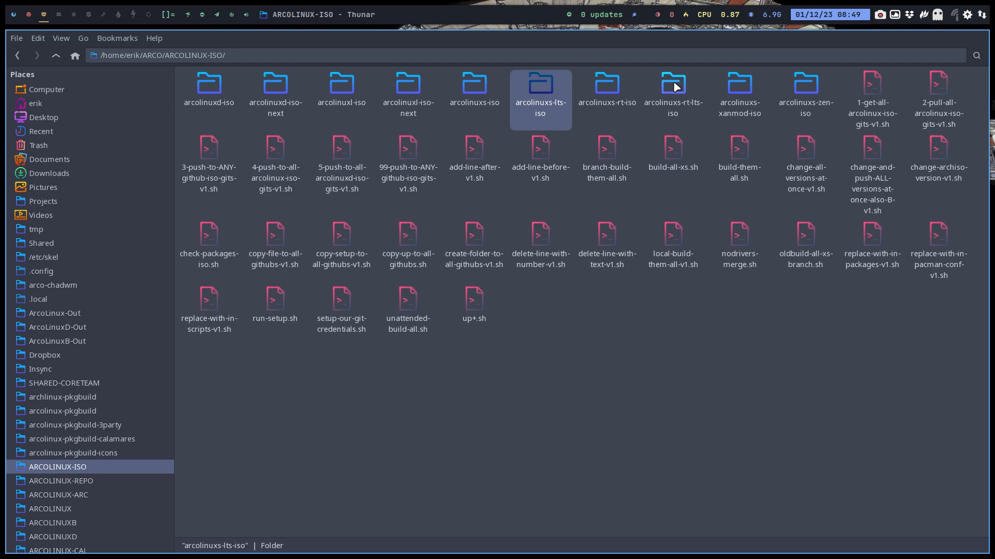
click(479, 84)
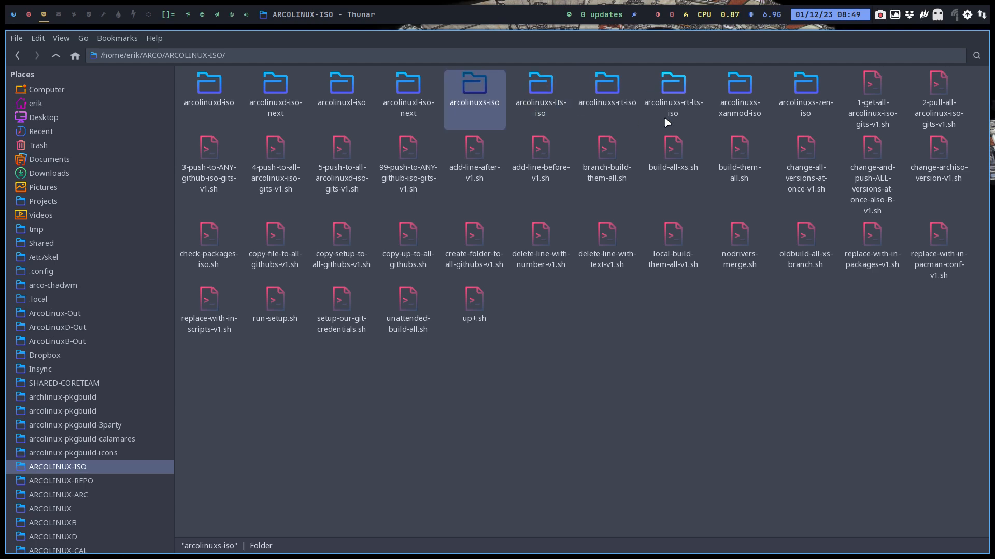
ctrl+click(676, 90)
right_click(676, 90)
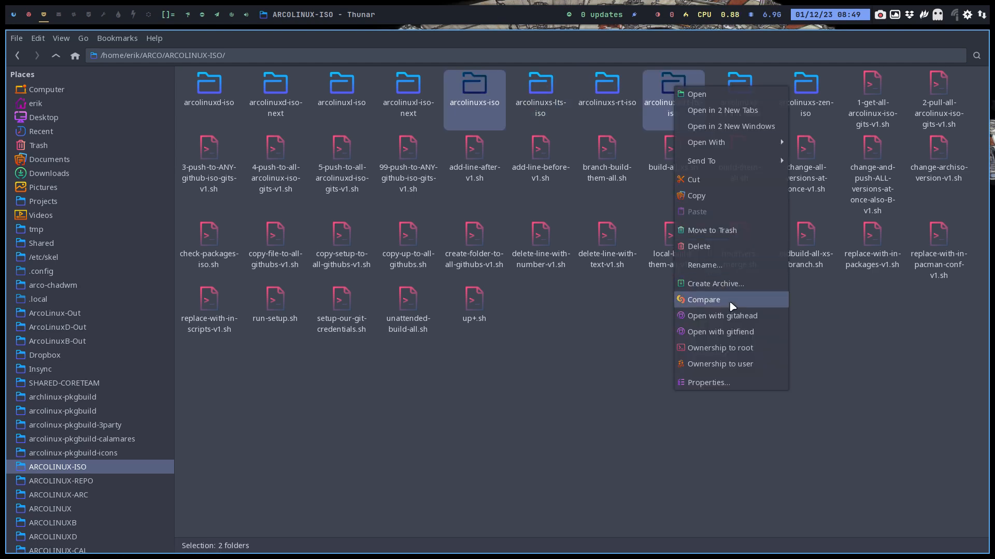
click(732, 305)
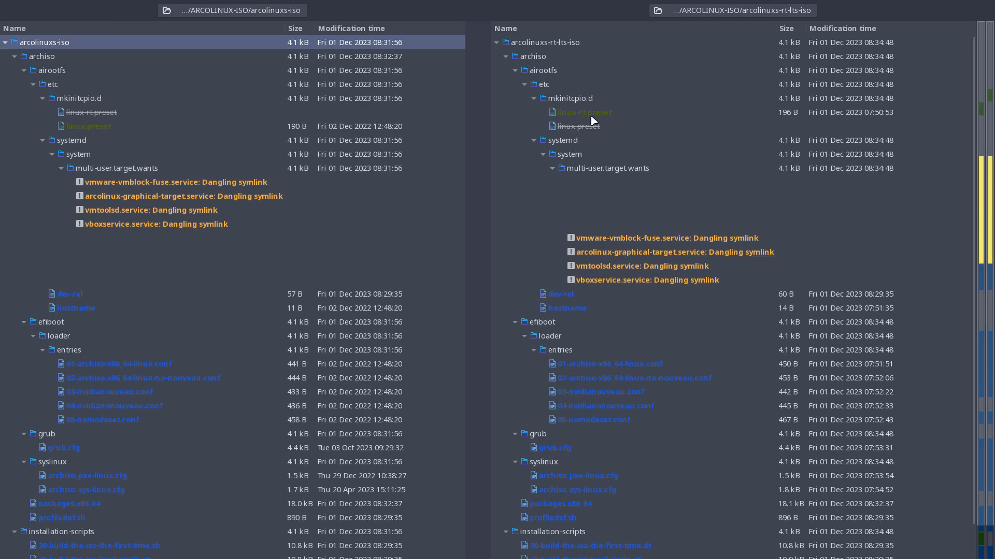
click(594, 115)
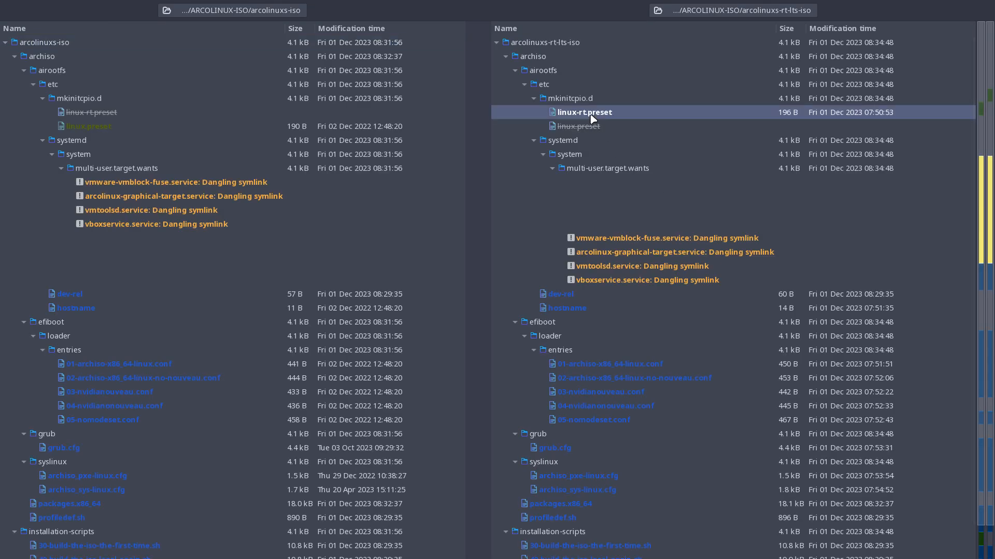
- In arcolinuxs-rt-lts-iso/archiso/airootfs/etc/mkinitcpio.d, rename linux-rt.preset to linux-rt-lts.preset
key(super+f)
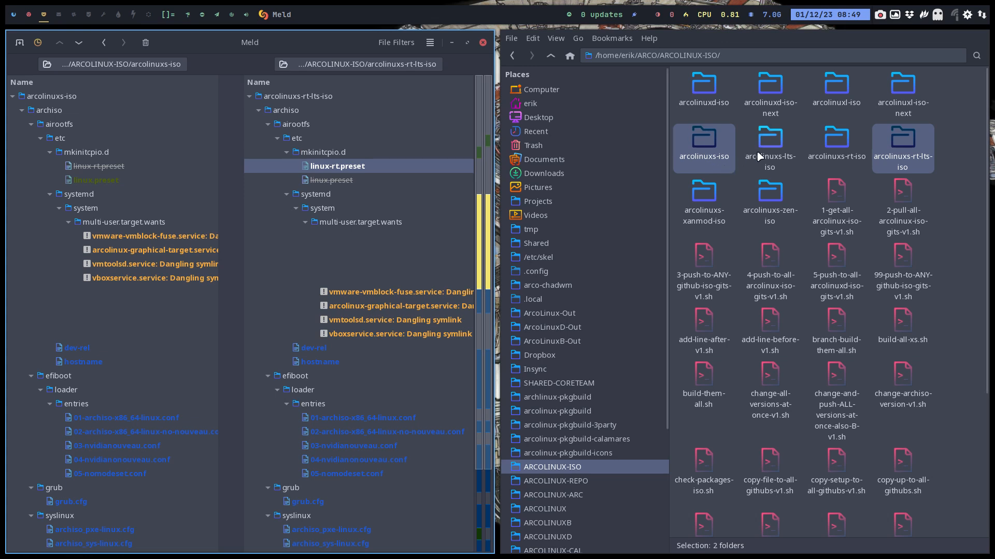
double_click(889, 145)
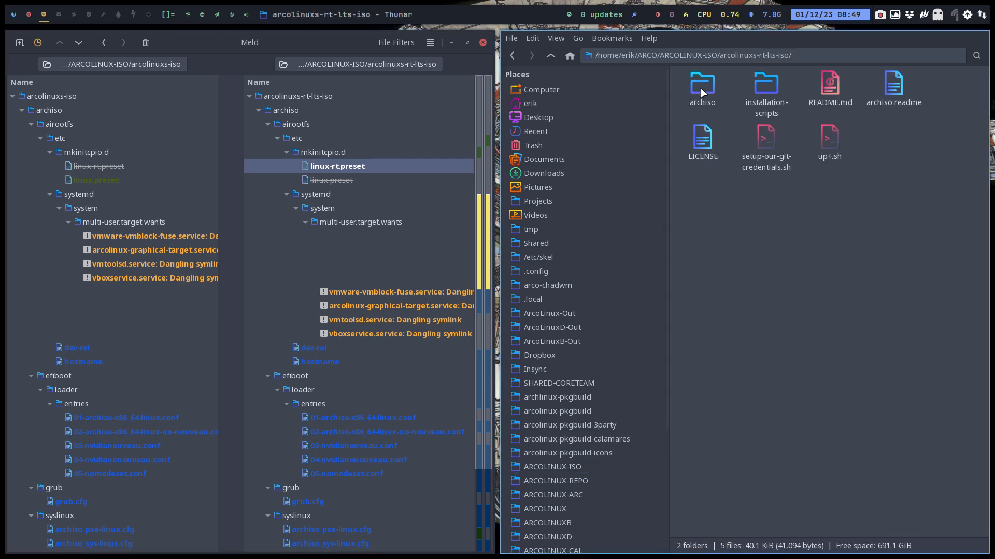
double_click(700, 93)
double_click(700, 92)
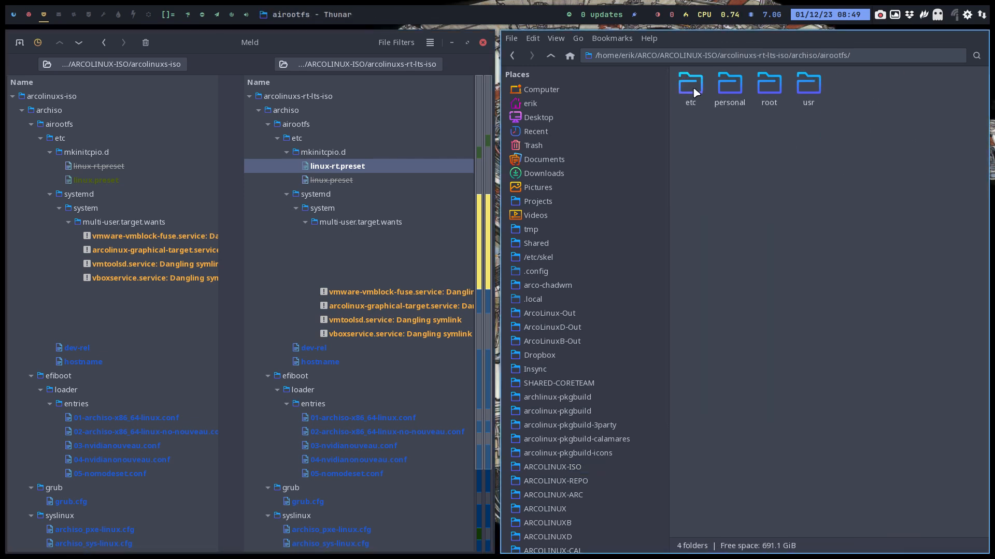
double_click(692, 86)
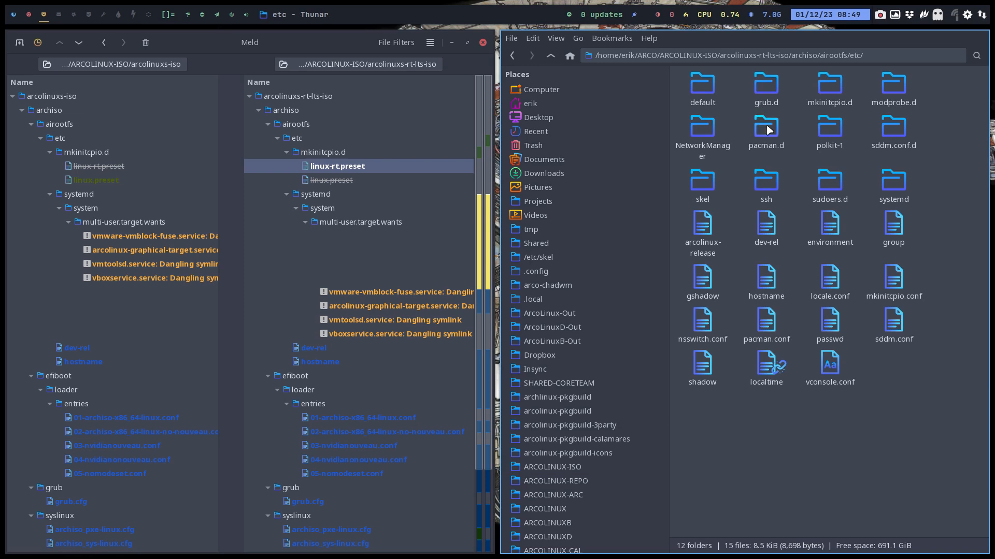
double_click(829, 84)
click(758, 95)
key(F2)
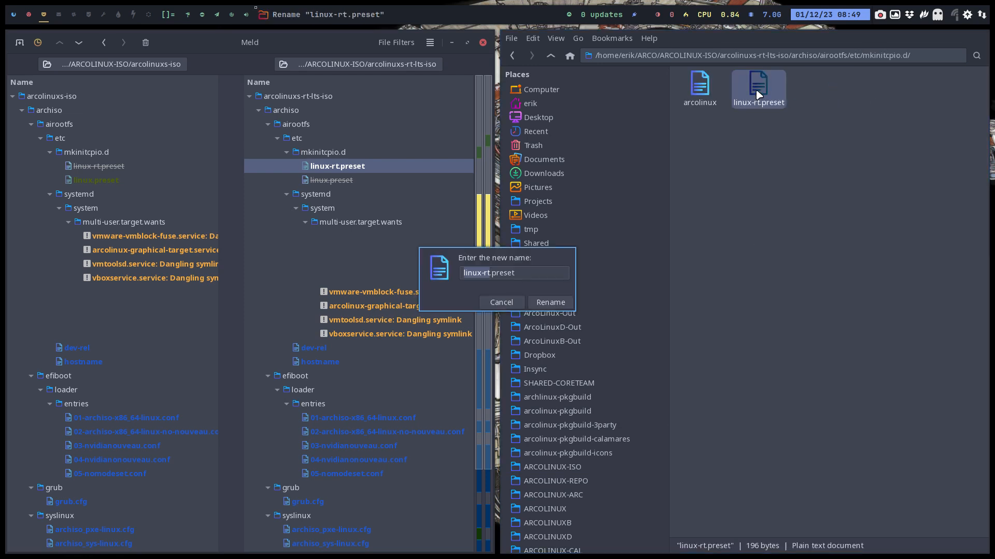
key(Right)
text(-lts)
key(Return)
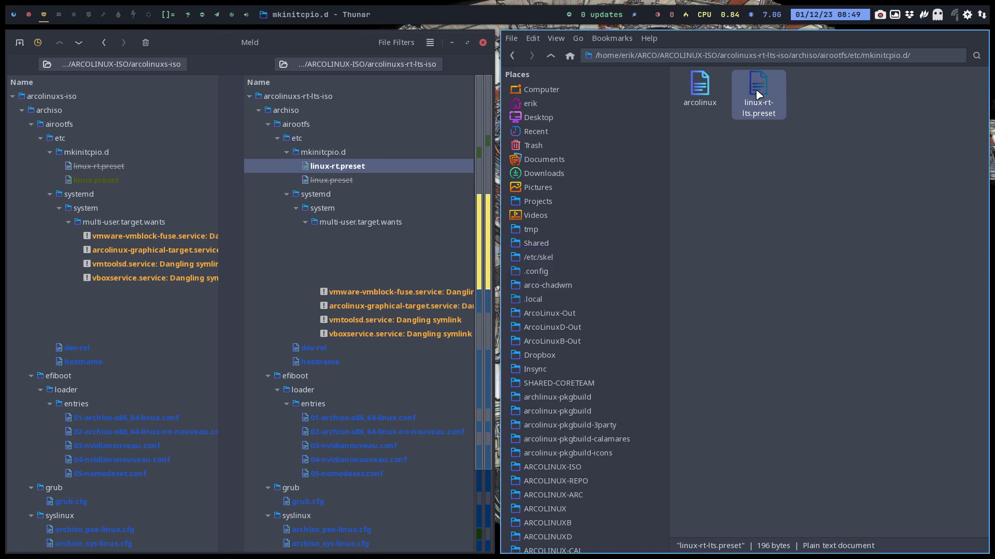
- In linux-rt-lts.preset, set ALL_kver to /boot/vmlinuz-linux-rt-lts and archiso_image to /boot/initramfs-linux-rt-lts.img, save the file and close the editor
double_click(757, 94)
click(379, 132)
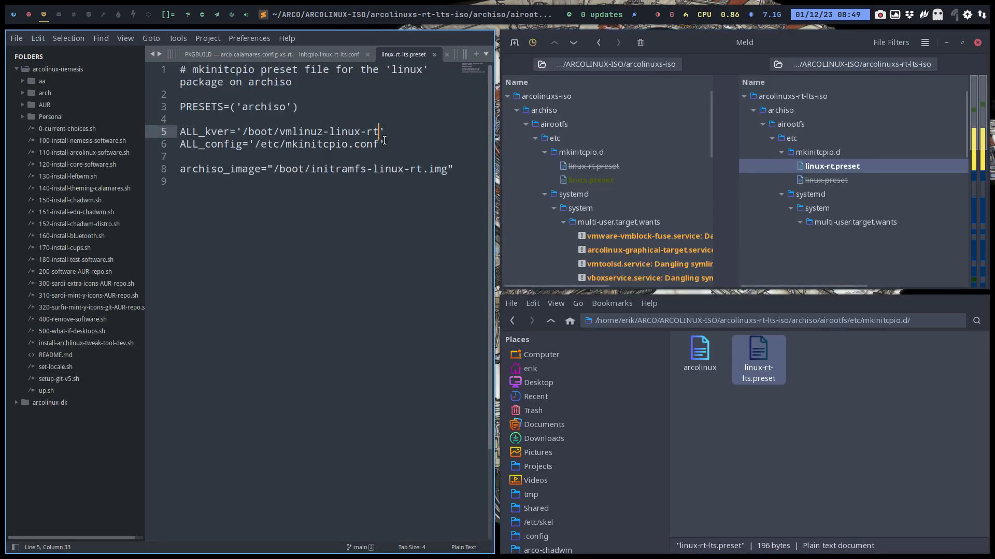
text(-lts)
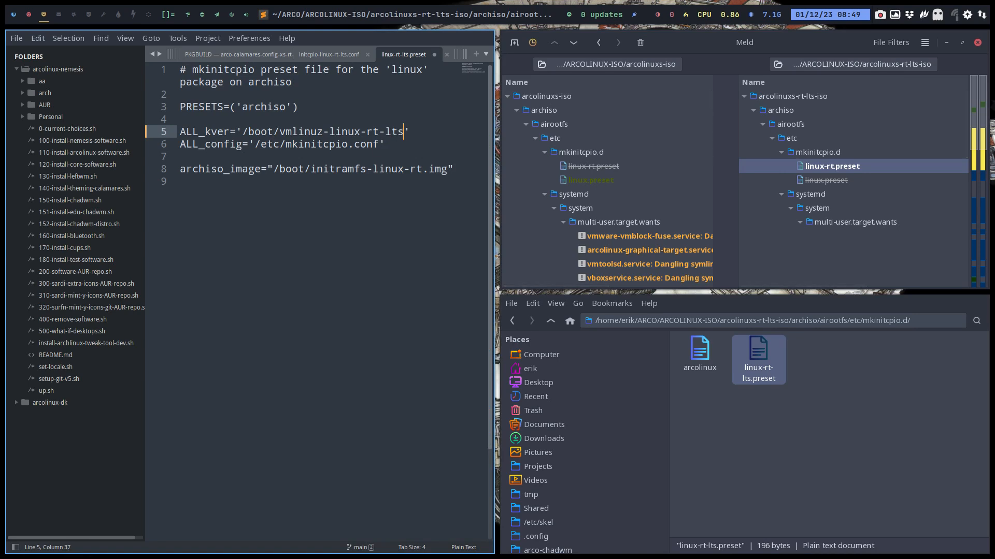
click(418, 170)
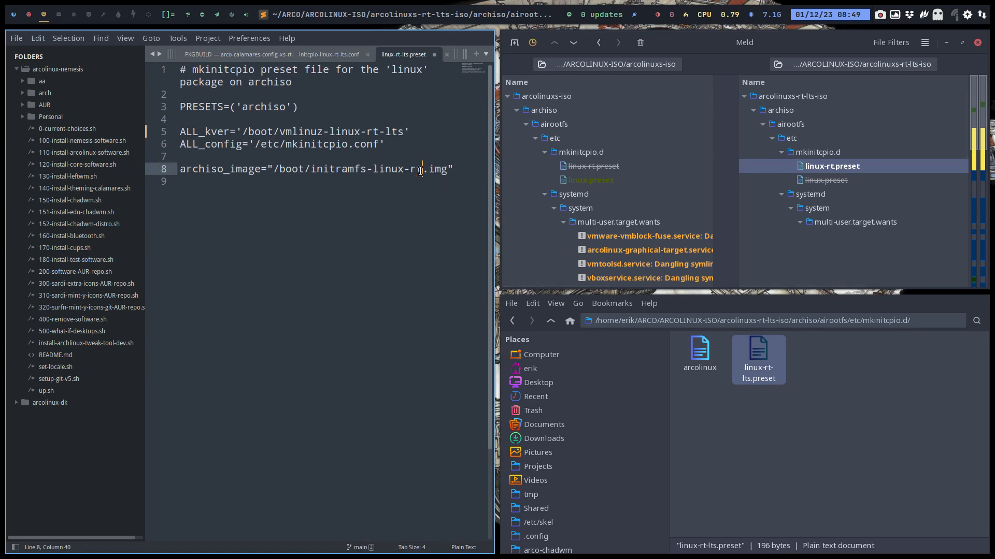
text(-lts)
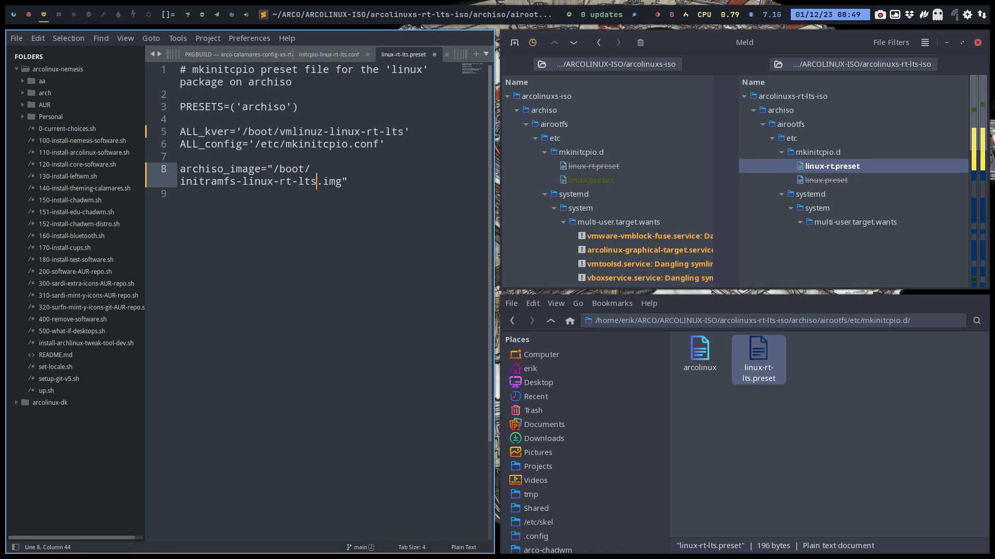
key(ctrl+s)
key(super+q)
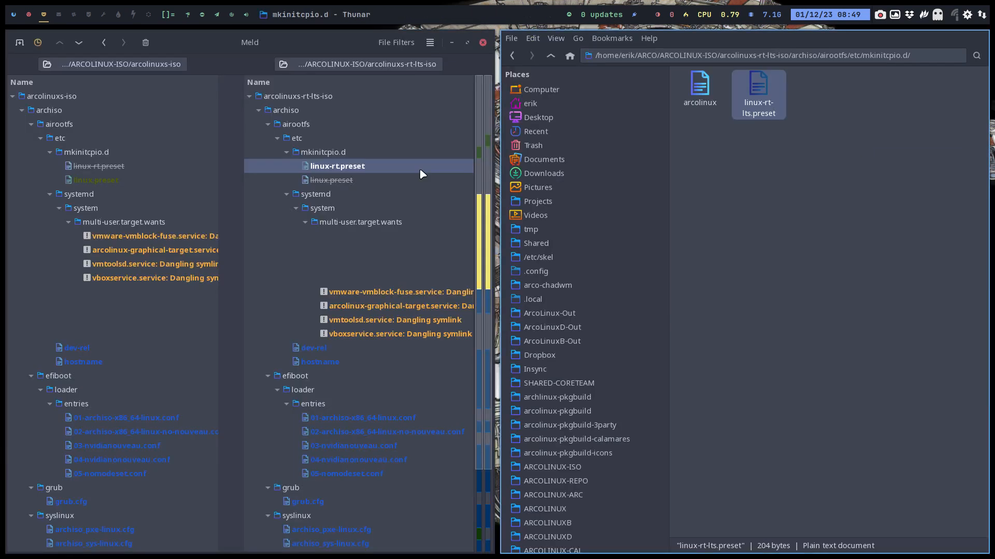
- Refresh the arcolinuxs-iso versus arcolinuxs-rt-lts-iso comparison and close the file manager window beside it
click(430, 42)
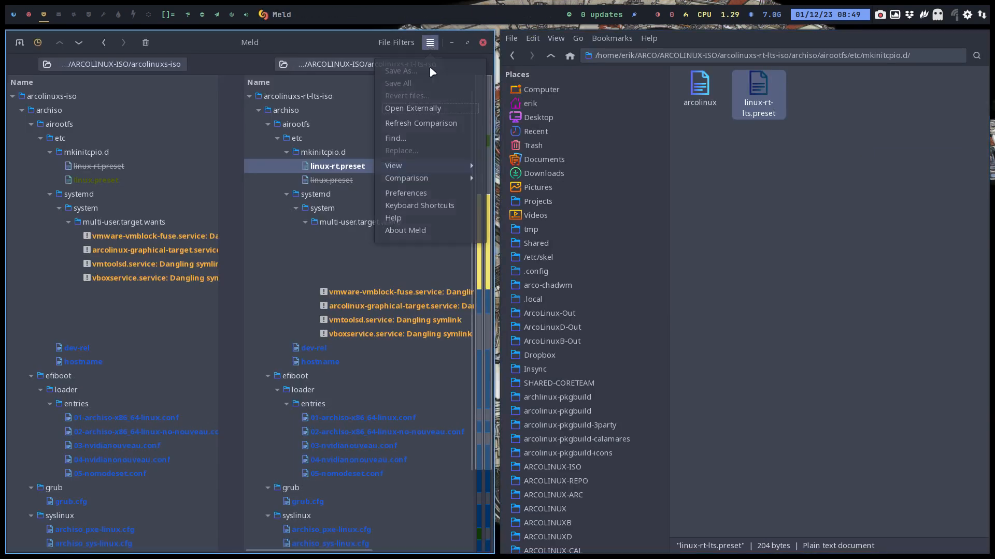
click(428, 126)
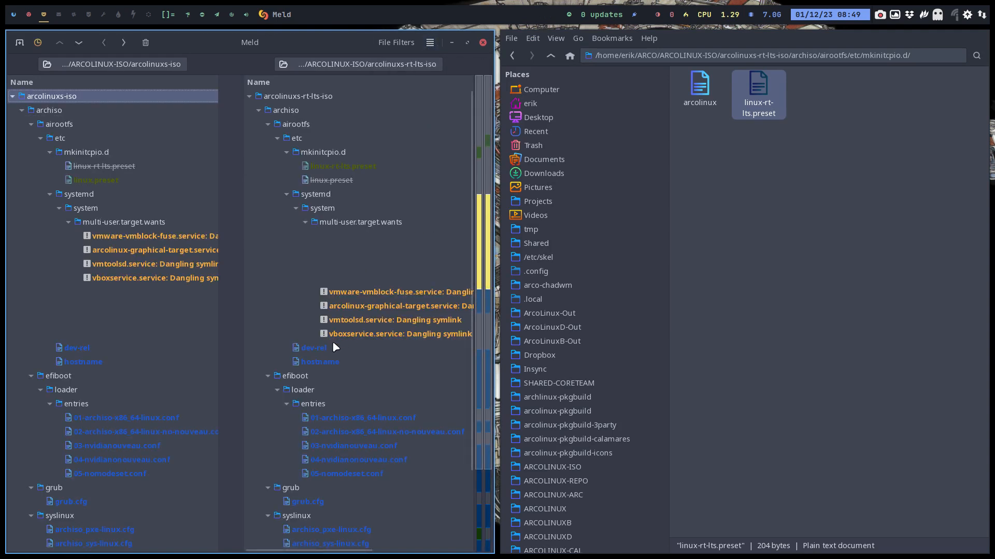
click(783, 273)
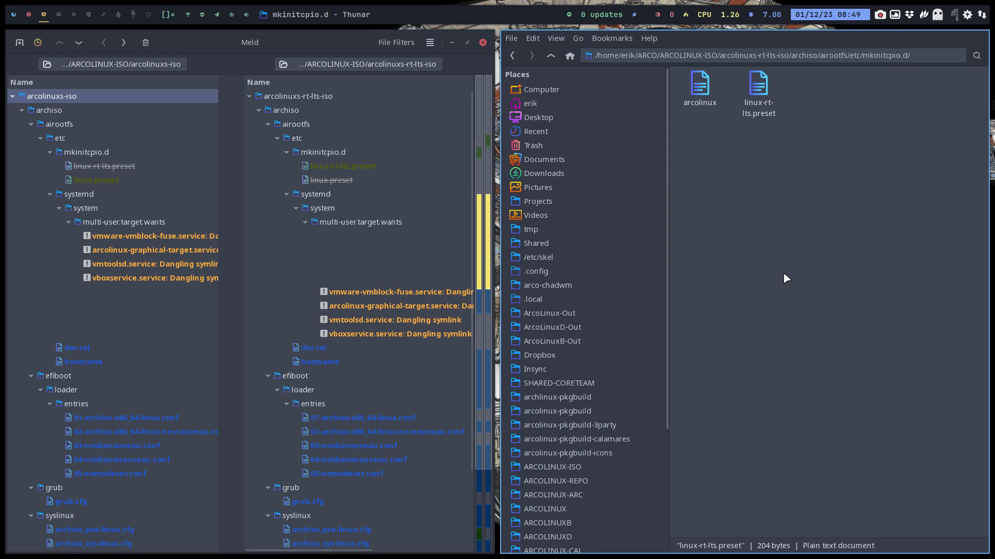
key(super+q)
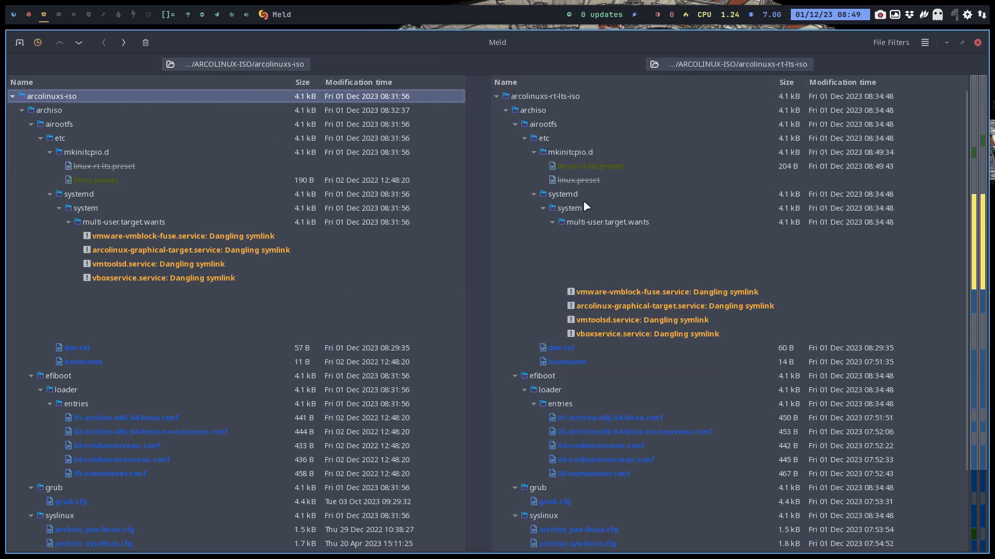
- In the rt-lts copy of dev-rel, set ISO_CODENAME to ArcoLinuxS-Rt-Lts, then save and close the file comparison
double_click(585, 349)
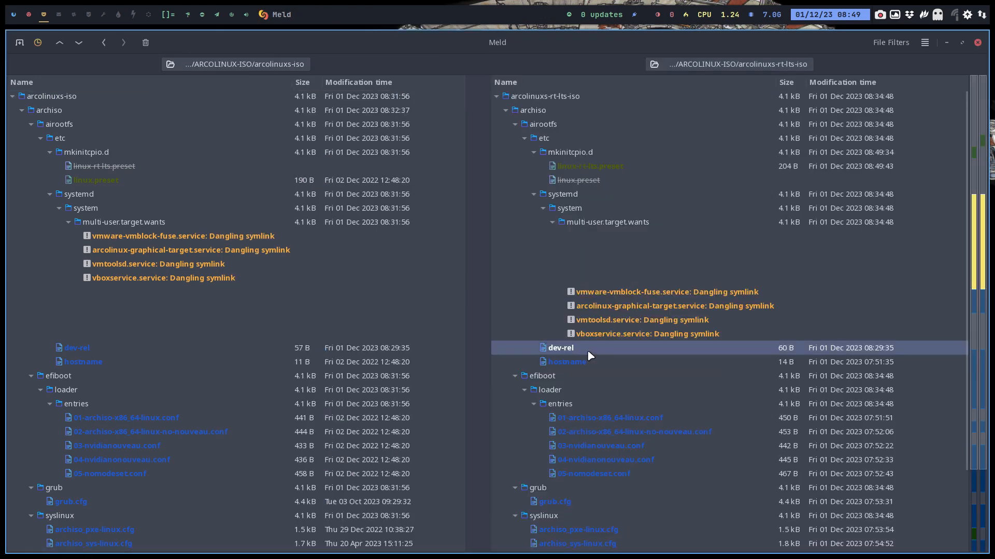
click(660, 105)
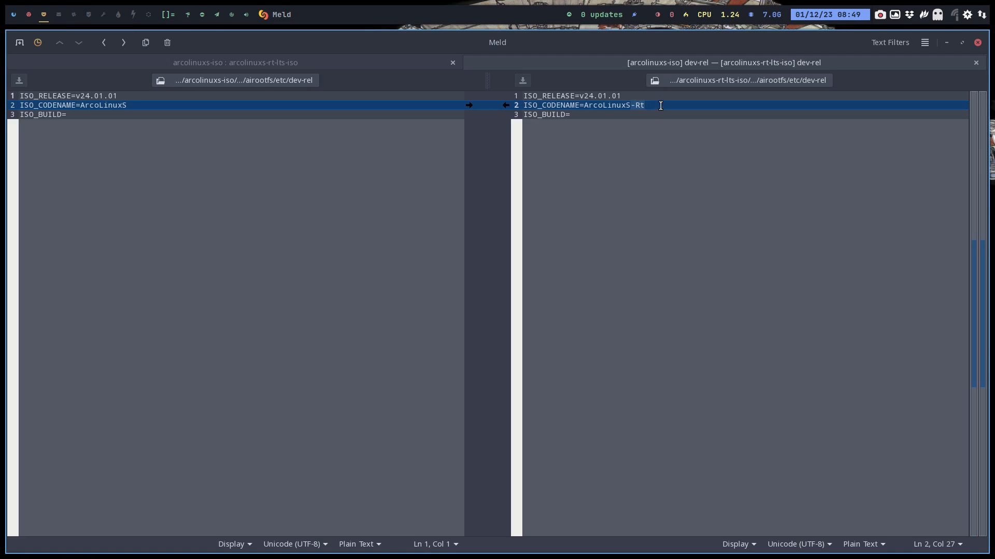
text(-lts)
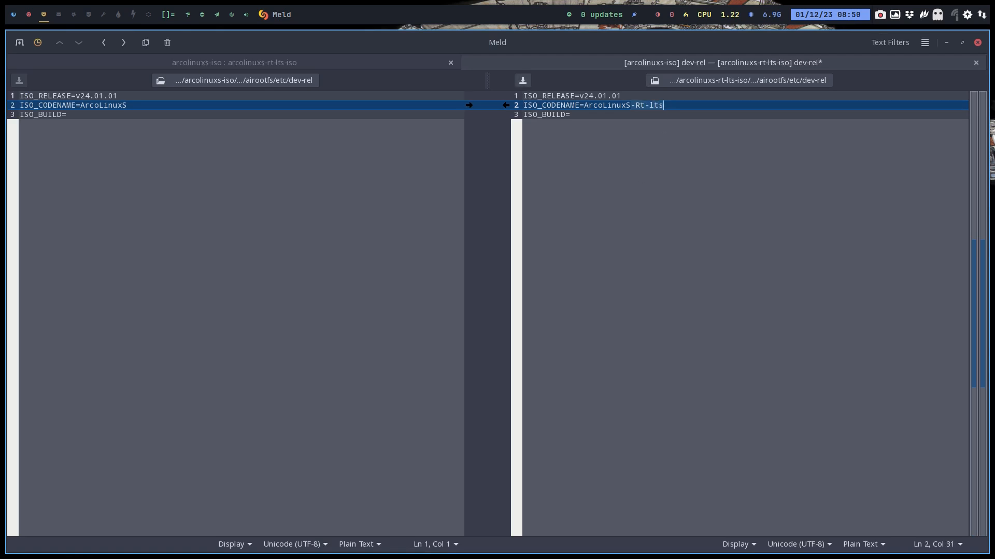
key(BackSpace)
key(BackSpace)
text(l)
key(BackSpace)
text(L)
click(976, 62)
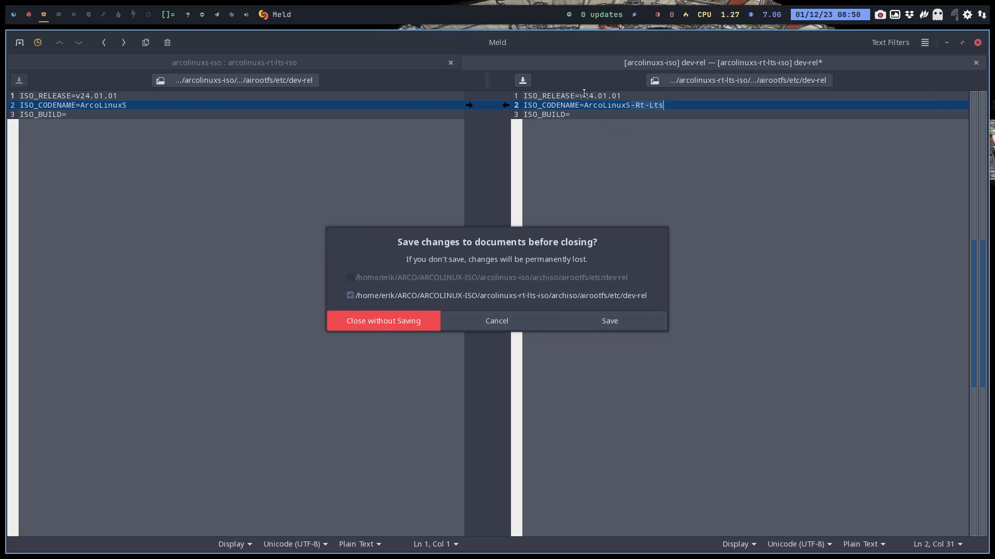
click(606, 321)
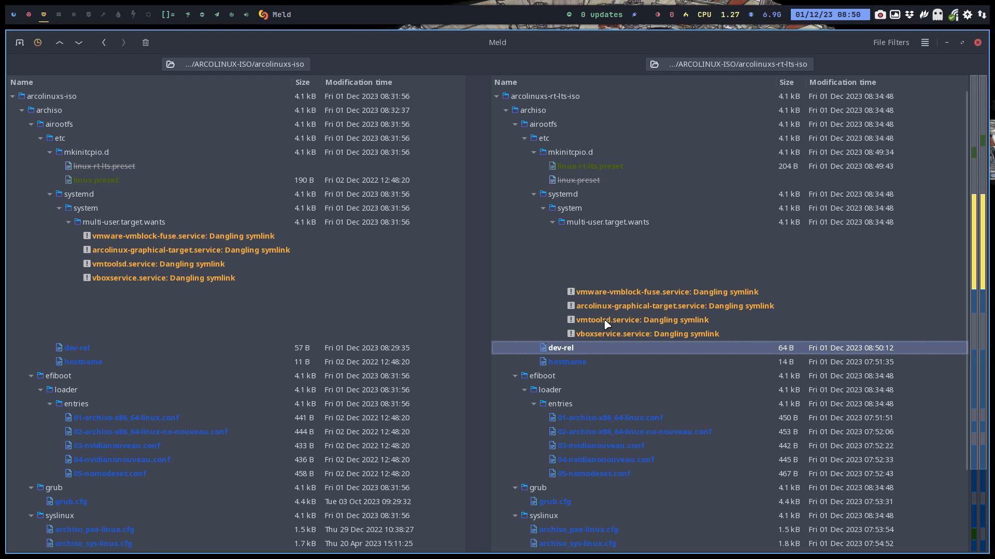
- In the rt-lts copy of etc/hostname, set the hostname to ArcoLinuxS-Rt-Lts, then save and close the comparison
double_click(587, 362)
click(601, 96)
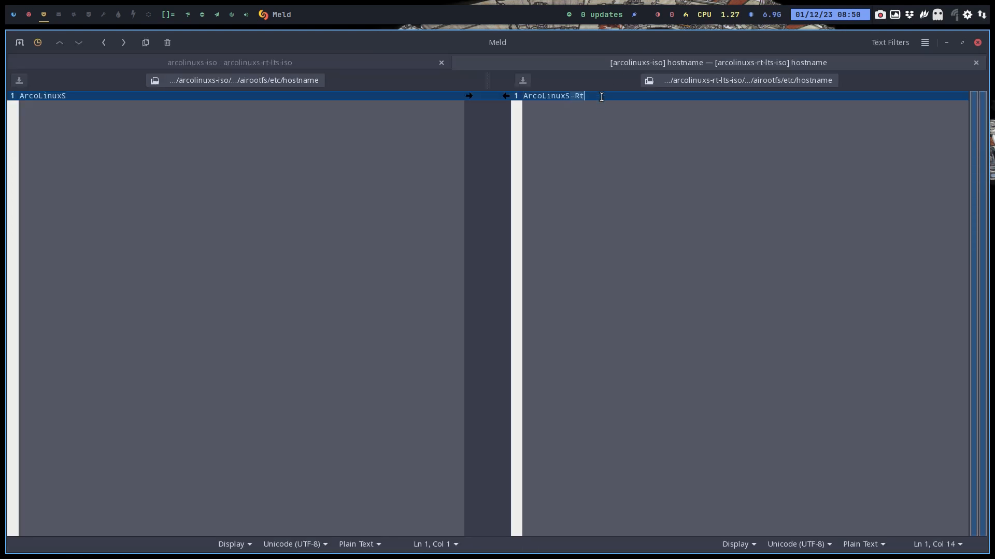
text(-Lts)
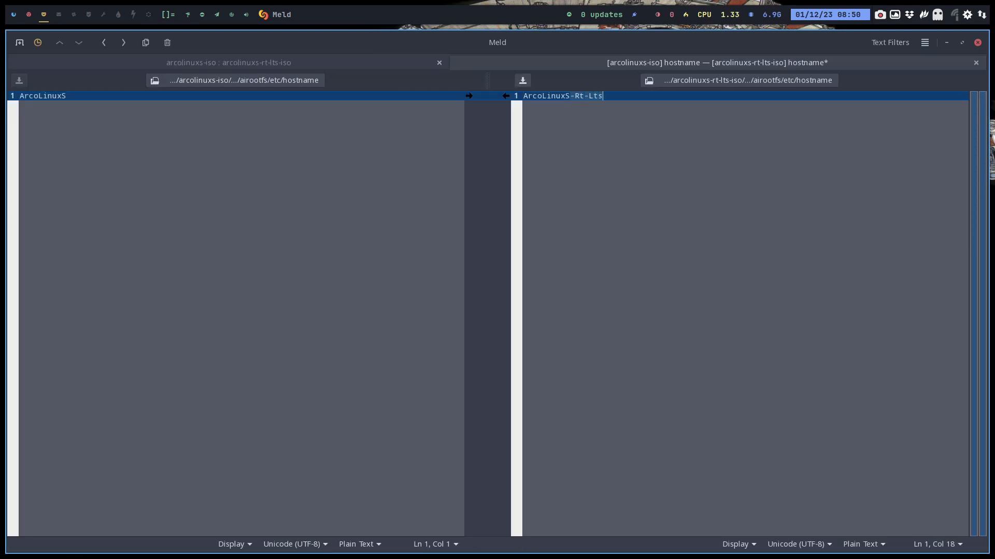
click(976, 63)
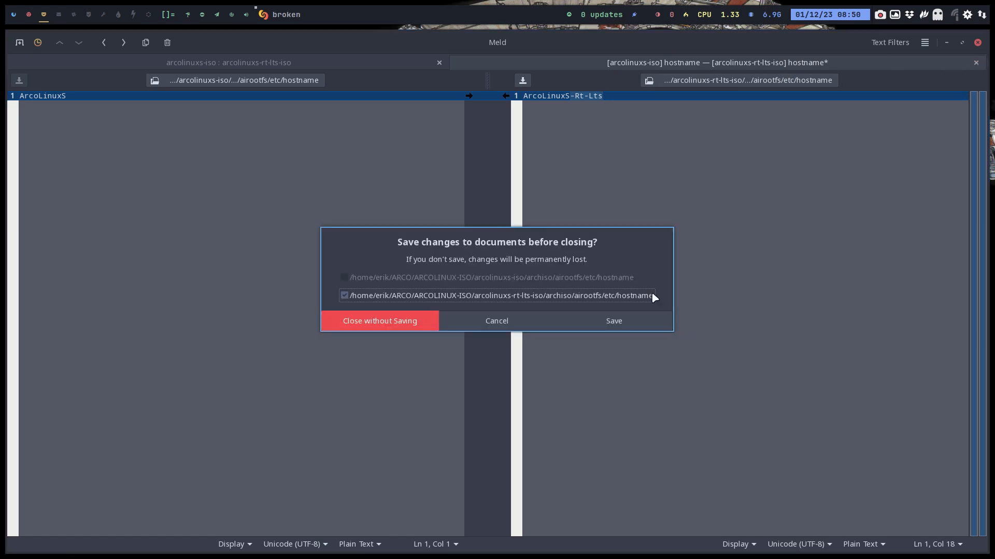
click(621, 322)
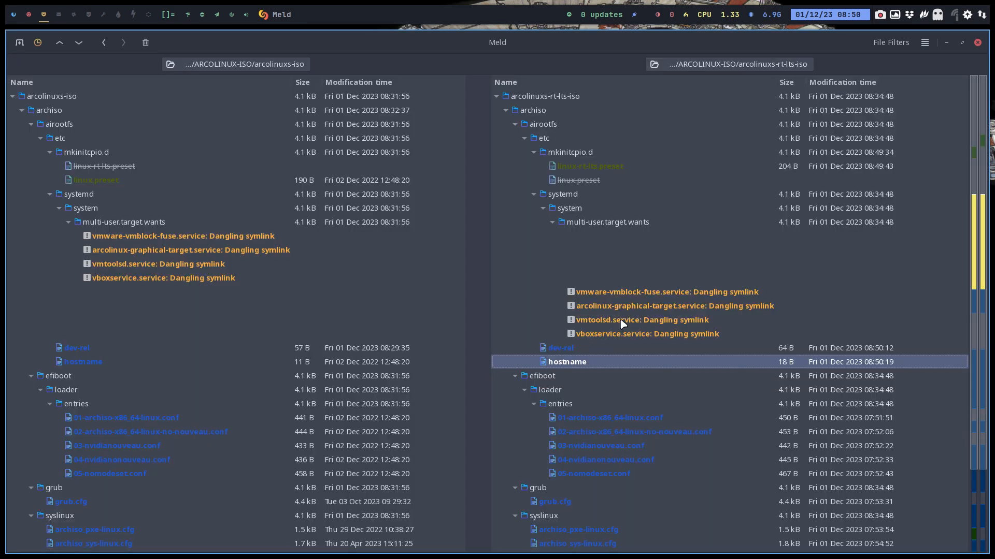
- In the rt-lts 01-archiso-x86_64-linux.conf, set the title to Rt Lts, use vmlinuz-linux-rt-lts and initramfs-linux-rt-lts.img, then save and close it
double_click(604, 421)
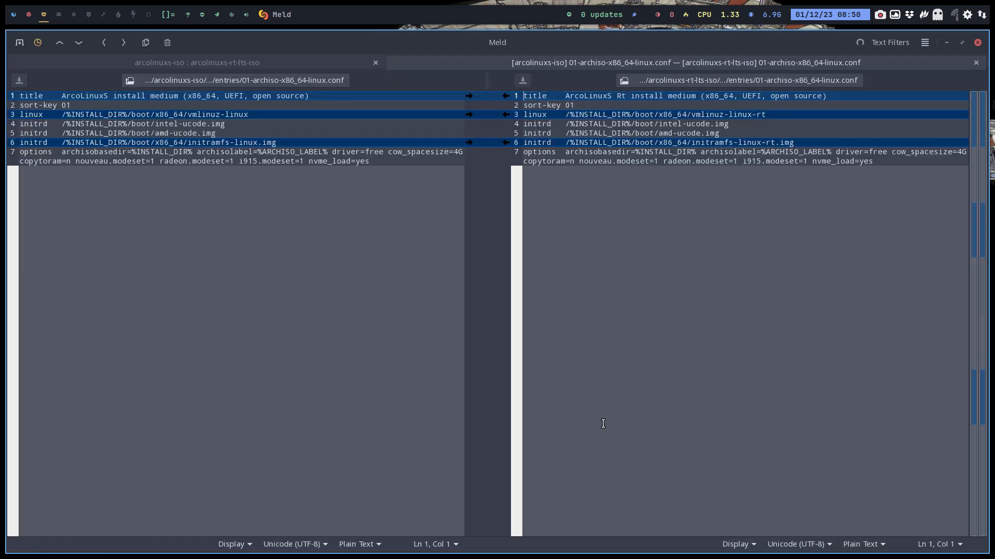
click(773, 115)
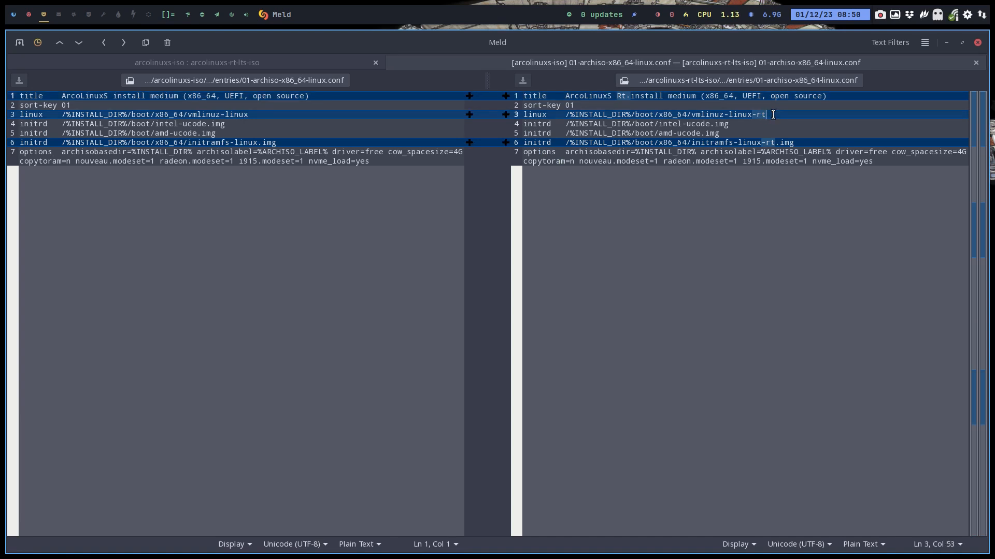
text(-lts)
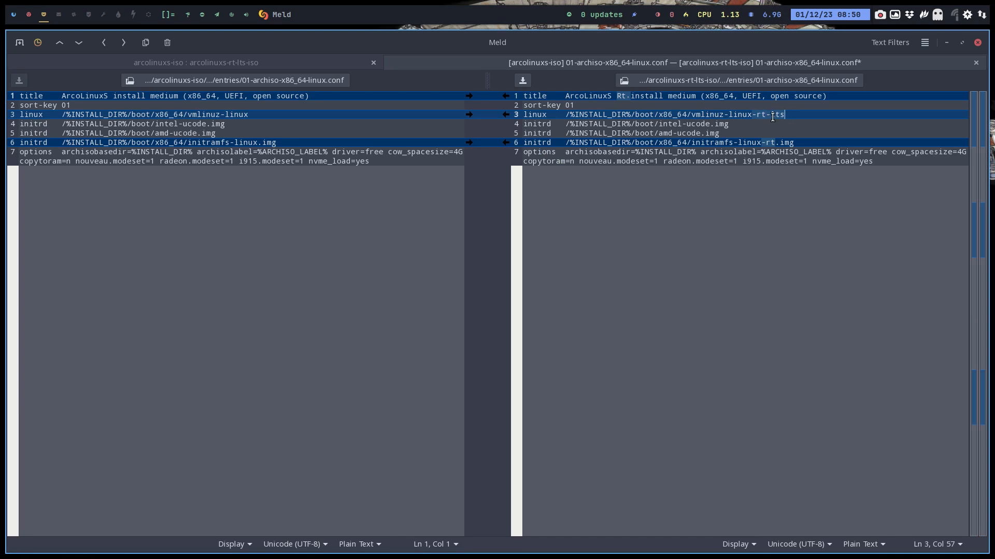
click(631, 96)
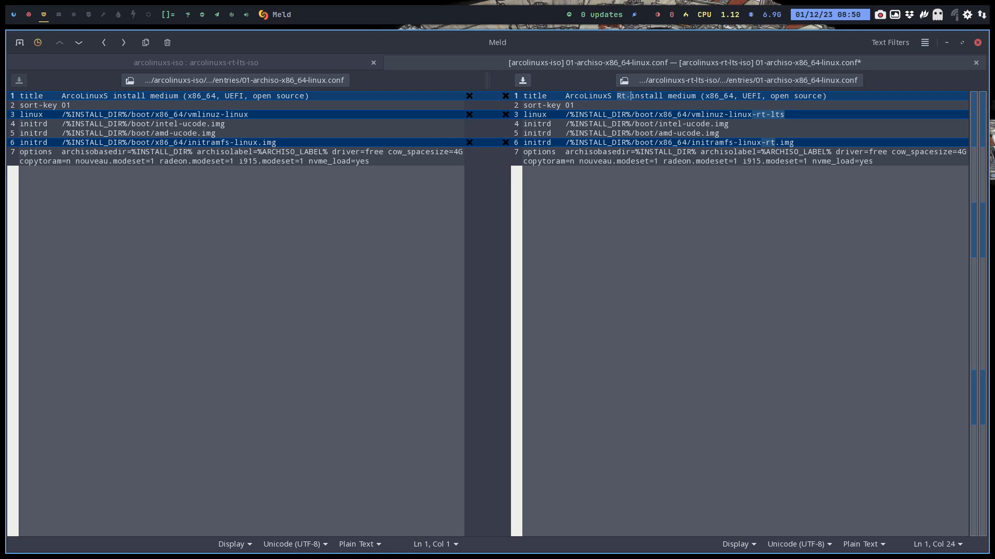
text(Lts)
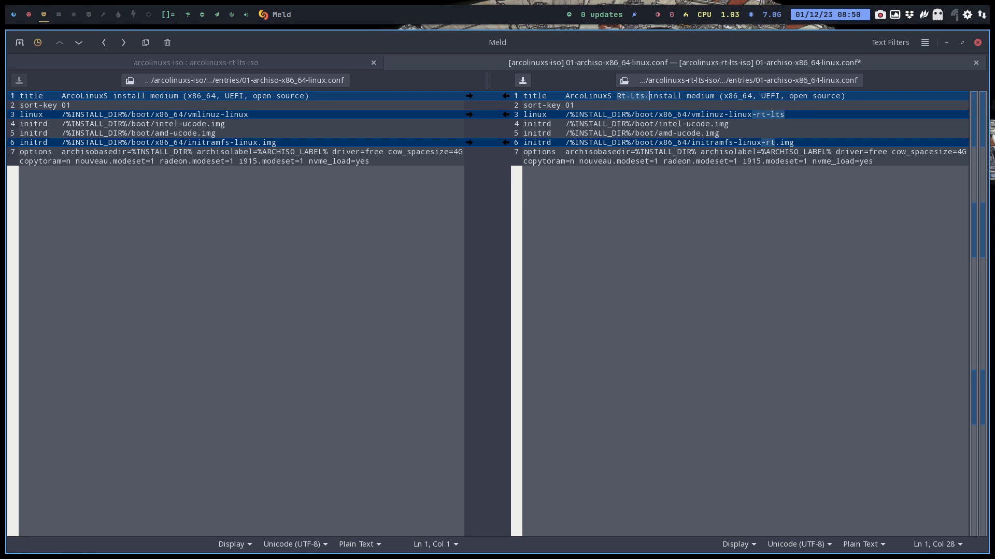
click(771, 142)
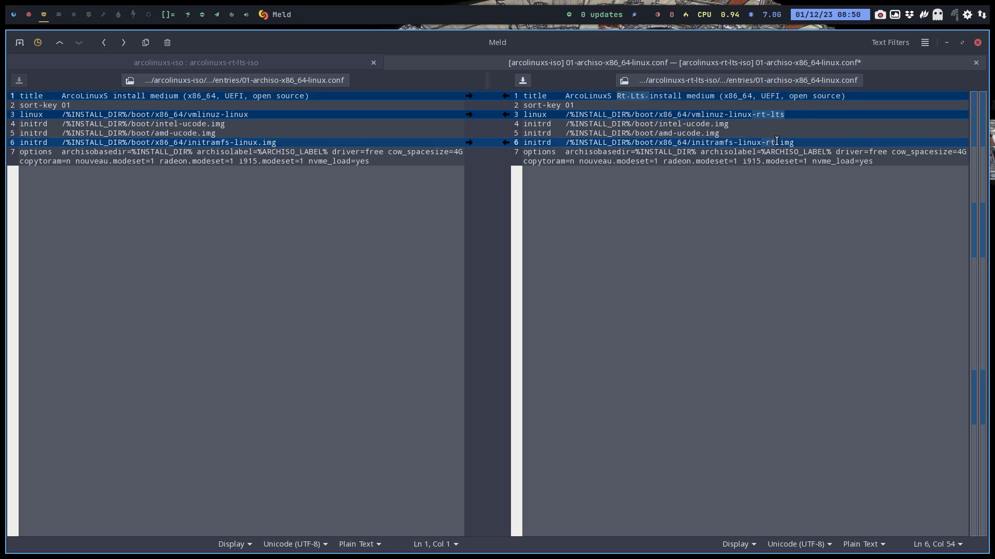
text(-lts)
key(ctrl+s)
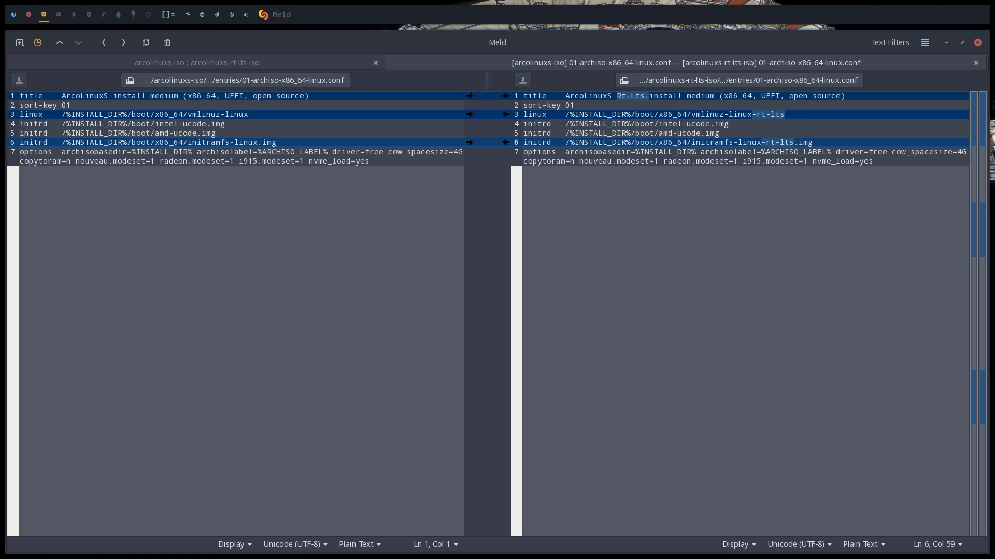
click(976, 63)
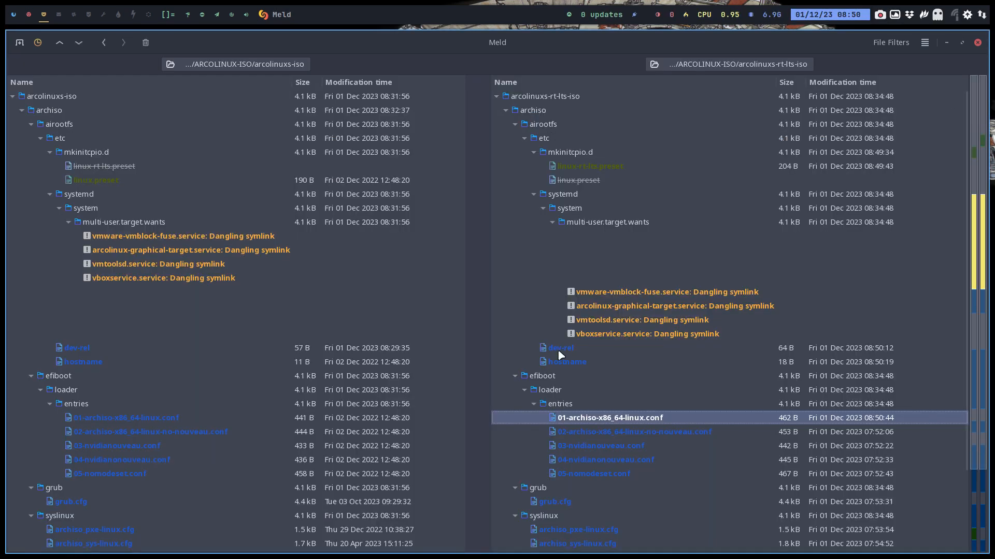
- In the rt-lts 02-archiso-x86_64-linux-no-nouveau.conf, use vmlinuz-linux-rt-lts and initramfs-linux-rt-lts.img, add Lts after Rt in the title, then save and close it
double_click(605, 439)
click(767, 115)
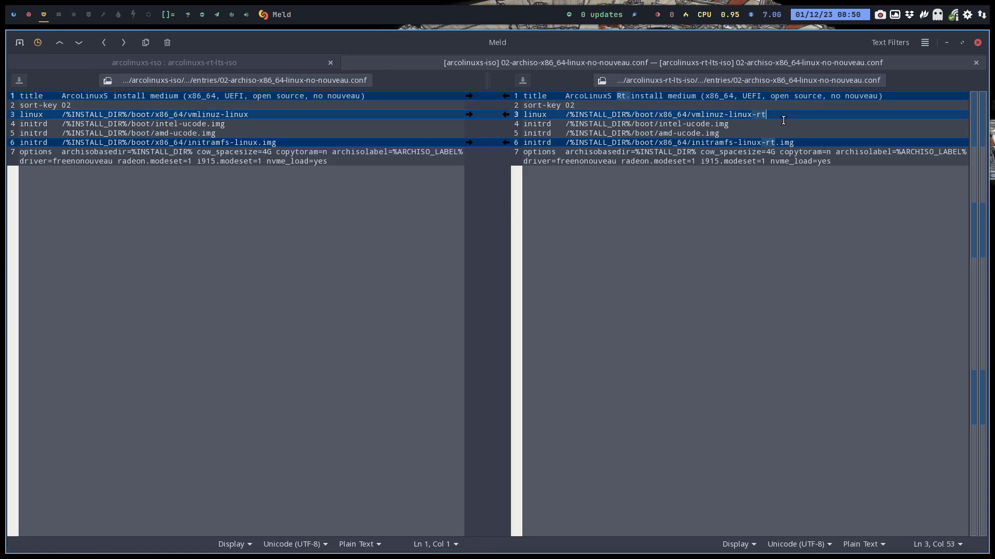
text(-l)
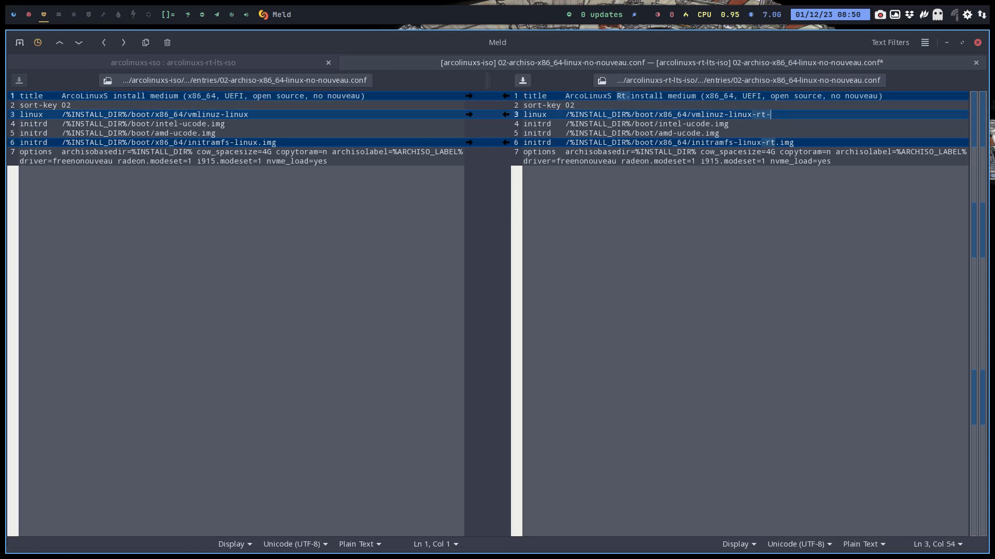
text(lts)
drag(766, 115, 789, 115)
click(779, 143)
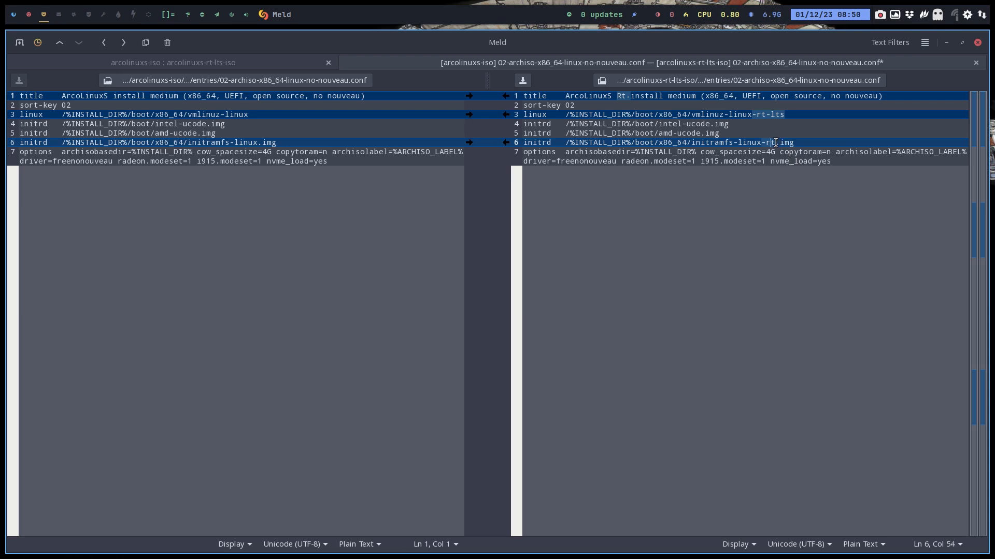
key(Left)
text(-lts)
click(628, 97)
text(Lts)
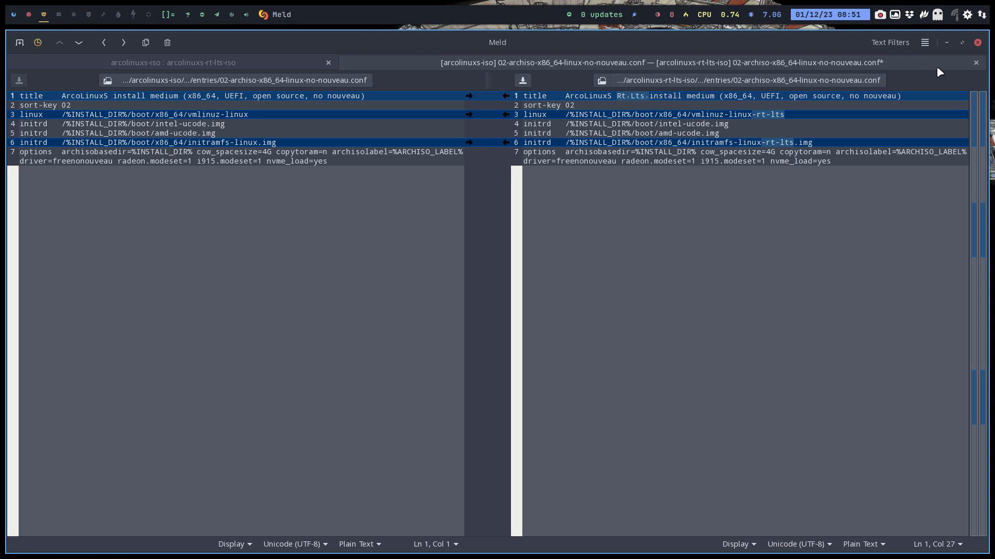
click(975, 63)
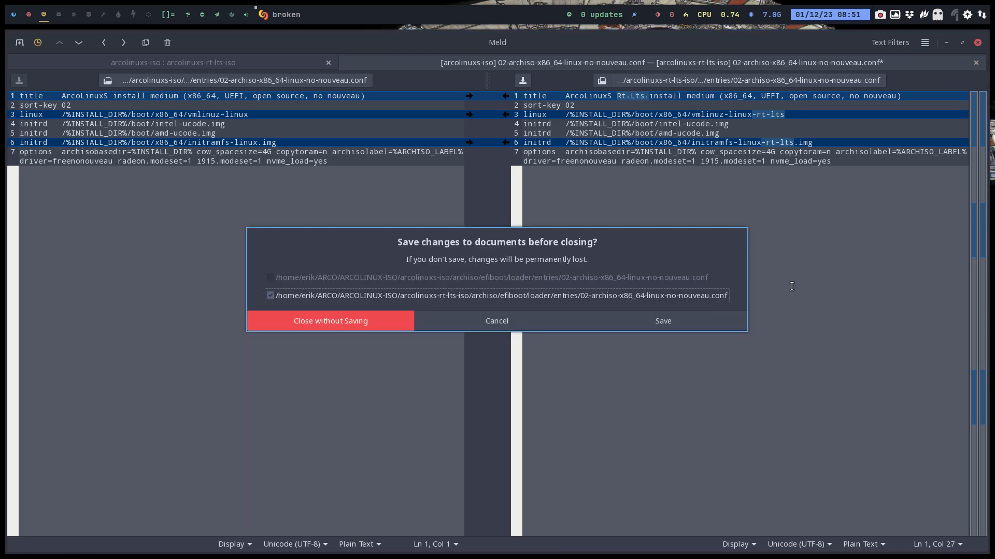
click(686, 324)
- In the rt-lts 03-nvidianouveau.conf, add Lts after Rt in the title, use vmlinuz-linux-rt-lts and initramfs-linux-rt-lts.img, then save and close it
double_click(648, 441)
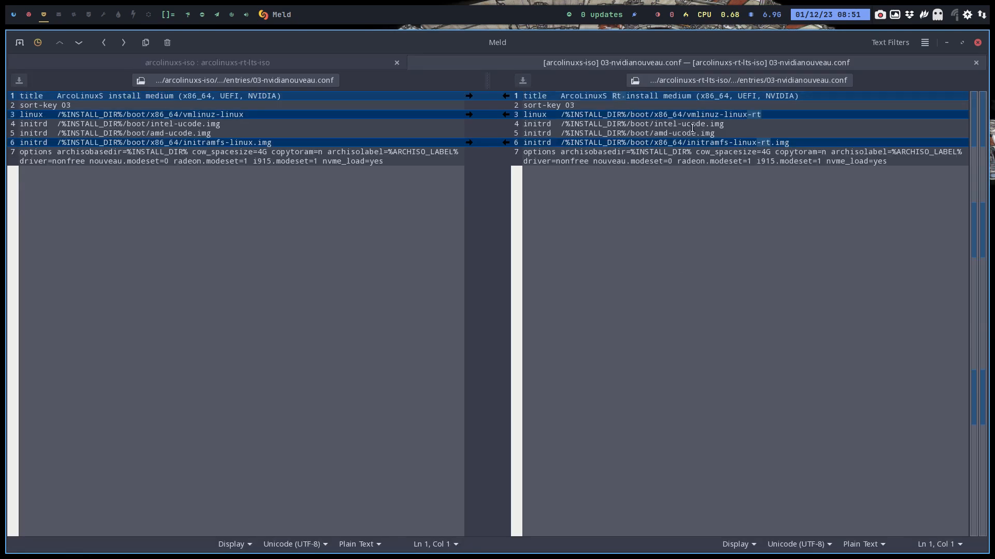
click(623, 97)
text(lts)
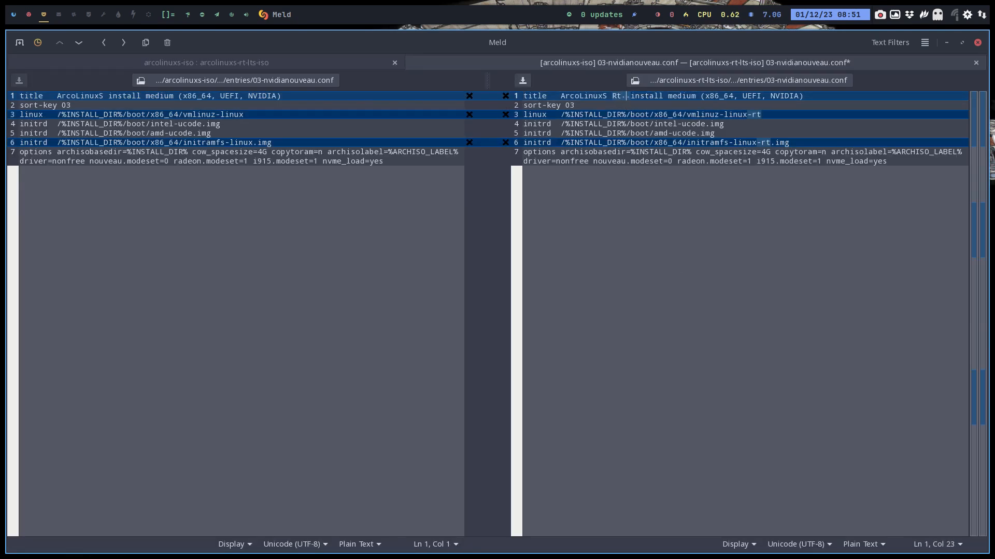
key(BackSpace)
key(BackSpace)
key(BackSpace)
text(Lts)
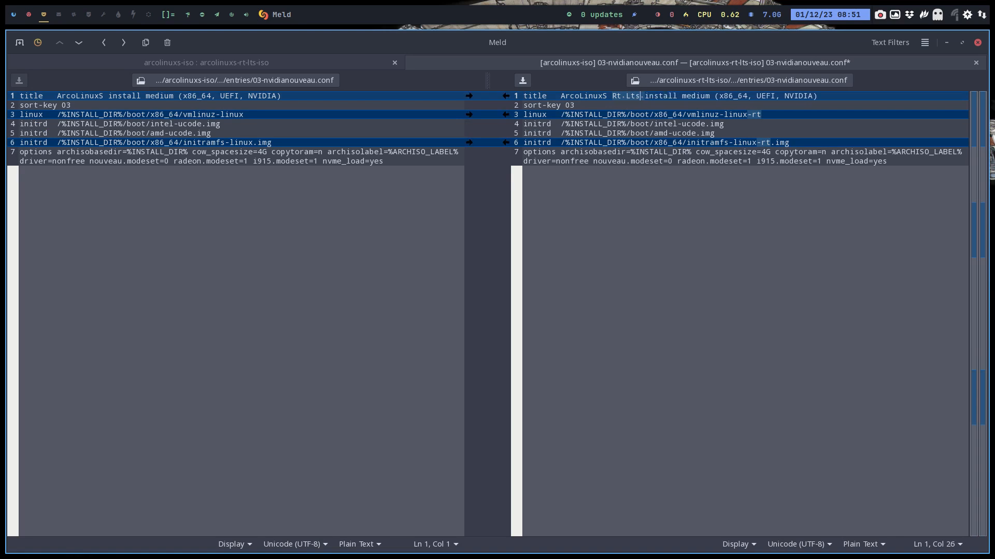
click(771, 115)
text(-lts)
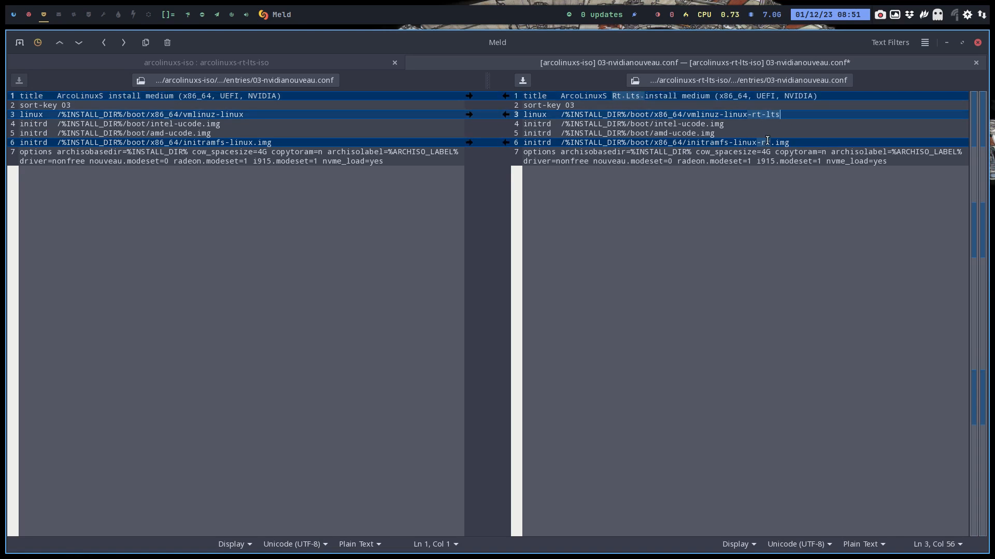
click(772, 143)
text(-lts)
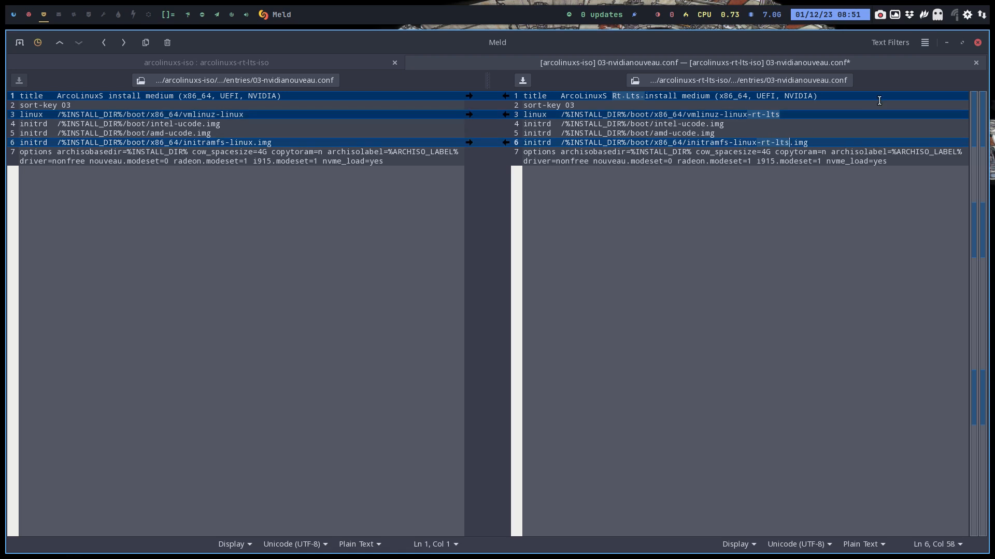
click(975, 62)
click(627, 325)
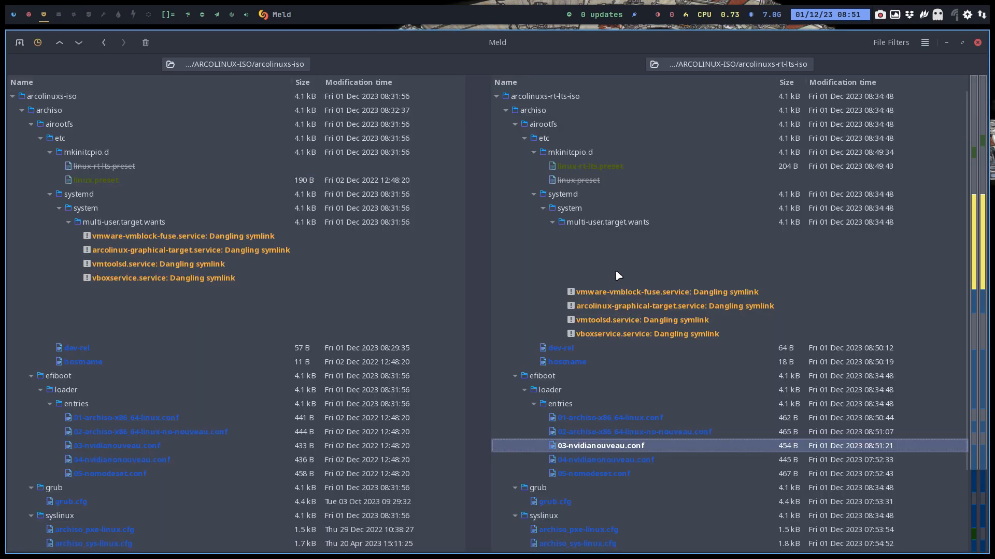
- In the rt-lts 04-nvidianonouveau.conf, add Lts after Rt in the title, use vmlinuz-linux-rt-lts and initramfs-linux-rt-lts.img, then save and close it
double_click(613, 460)
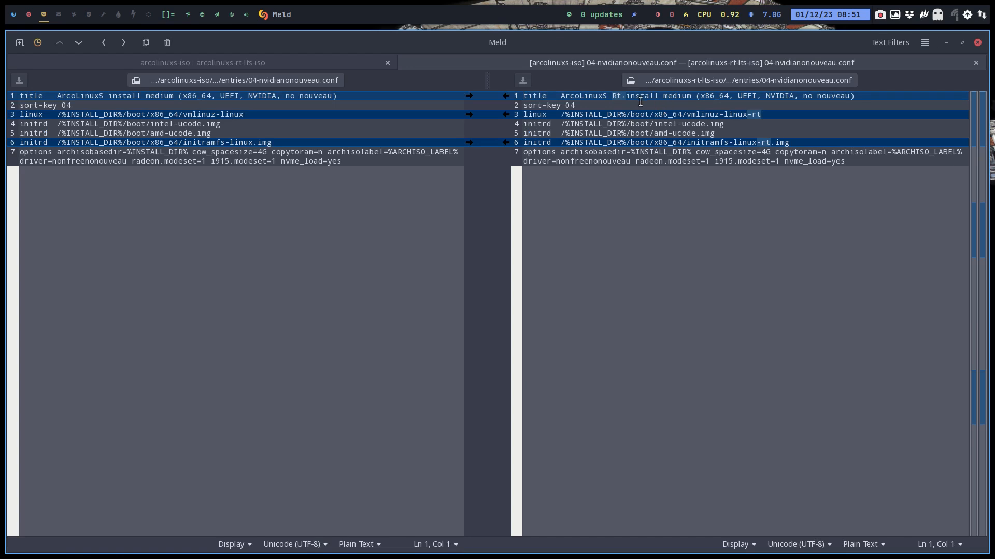
click(621, 98)
text(Lts)
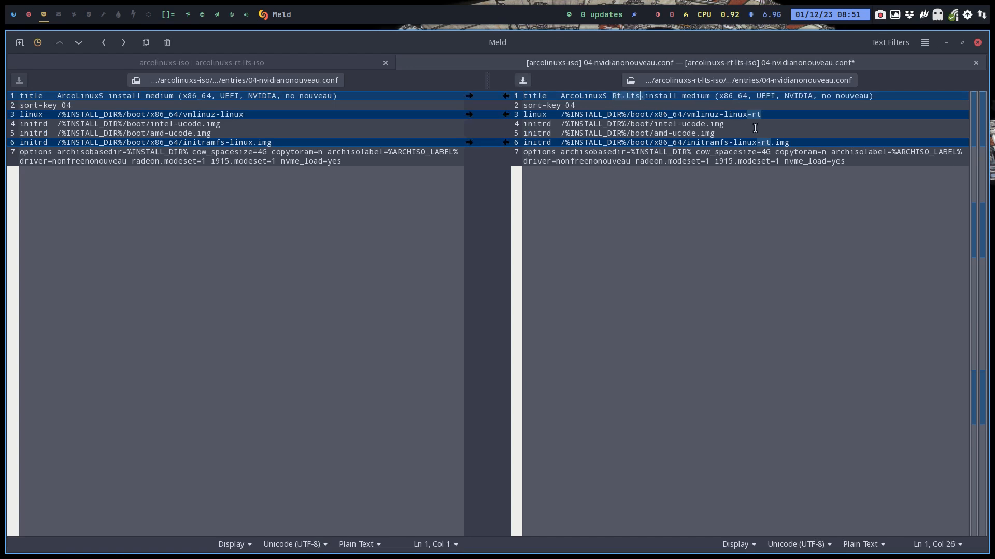
click(781, 115)
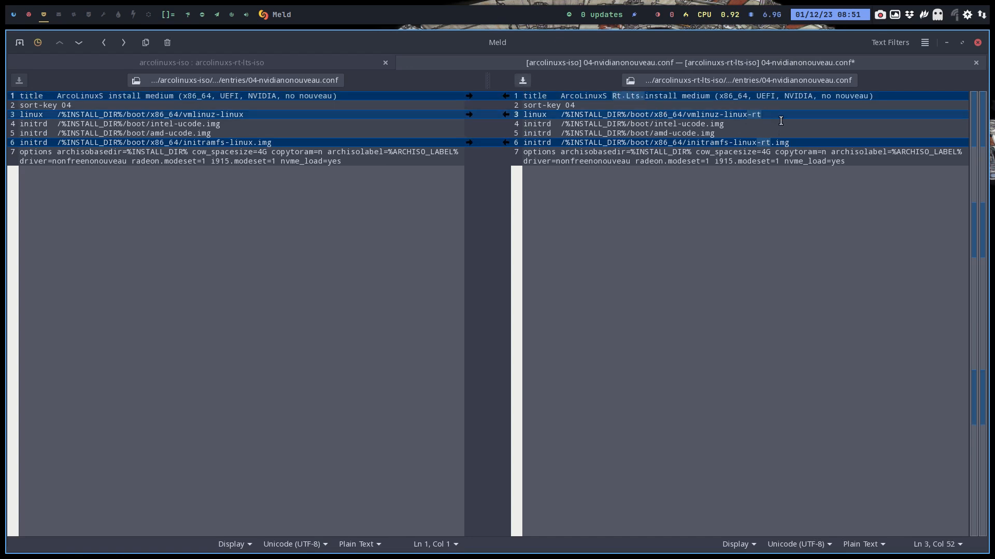
text(-lts)
click(773, 144)
text(-lts)
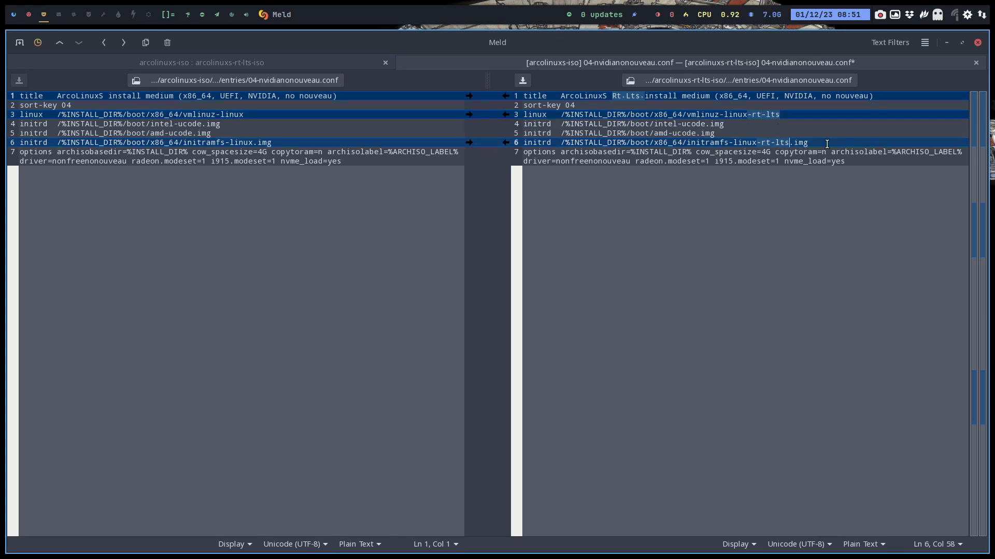
key(ctrl+s)
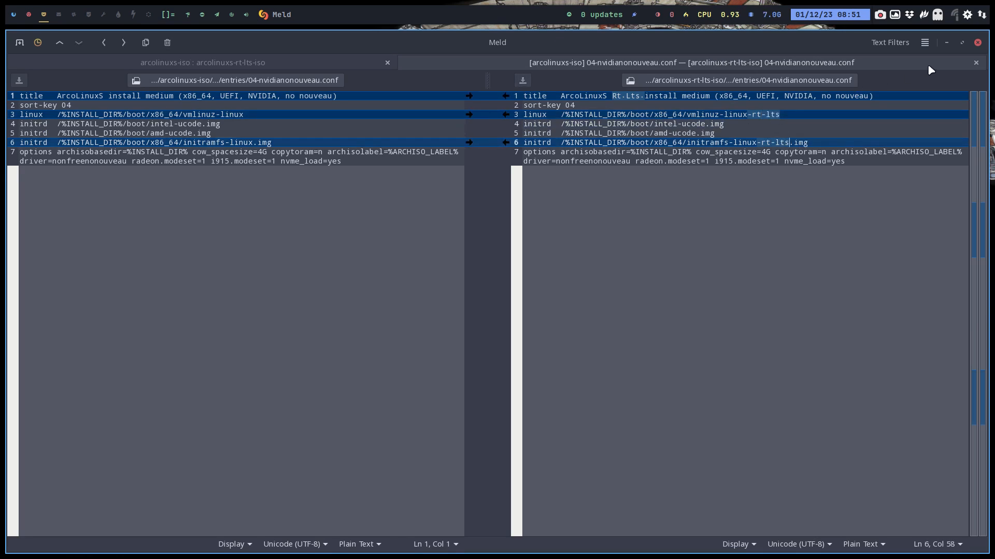
click(975, 62)
- In the rt-lts 05-nomodeset.conf, add Lts after Rt in the title, use vmlinuz-linux-rt-lts and initramfs-linux-rt-lts.img, then save and close it
click(623, 478)
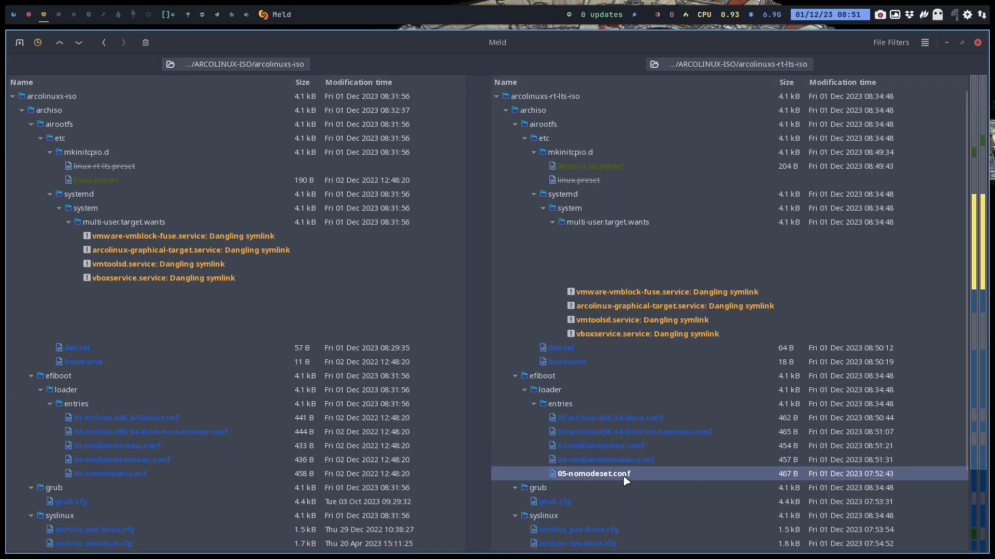
double_click(628, 476)
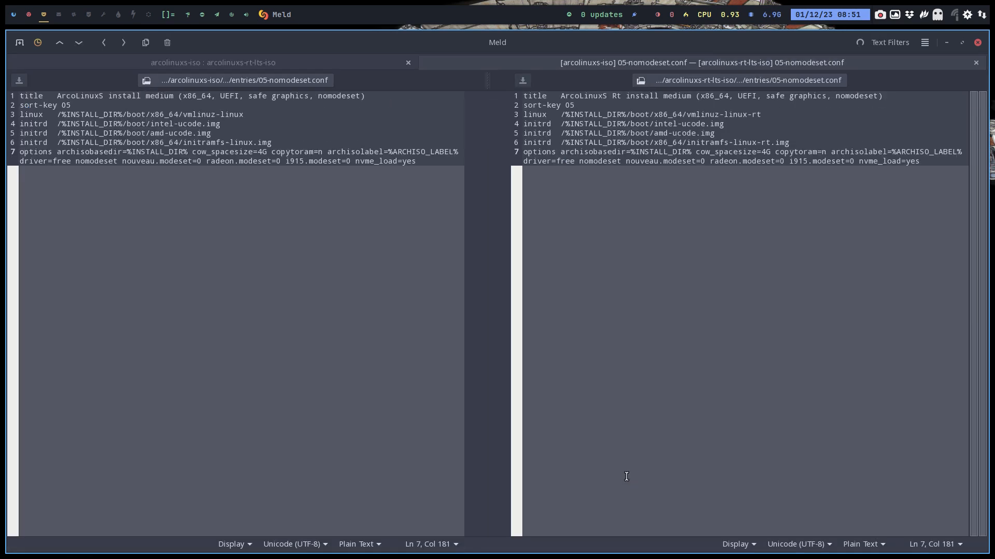
click(626, 96)
text(Lts)
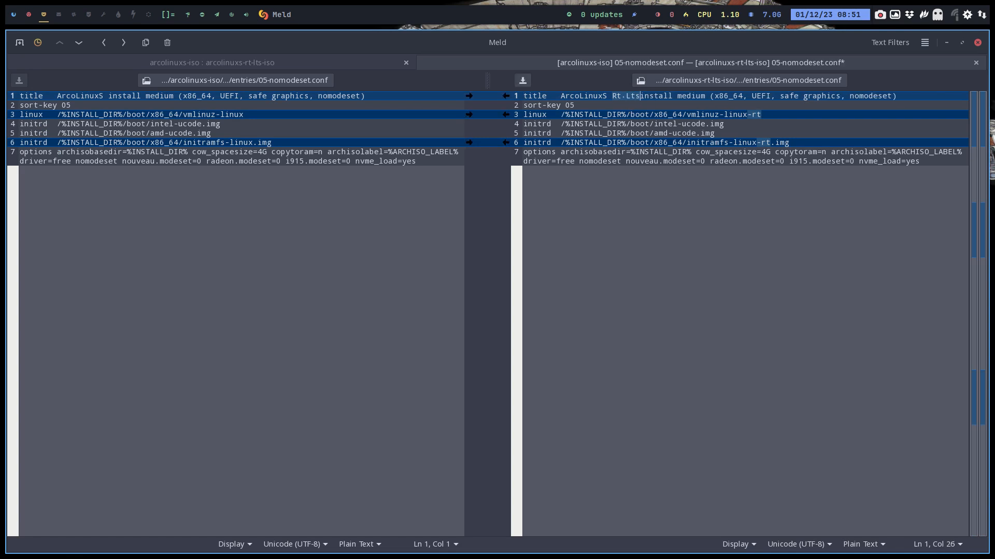
click(773, 113)
text(-lts)
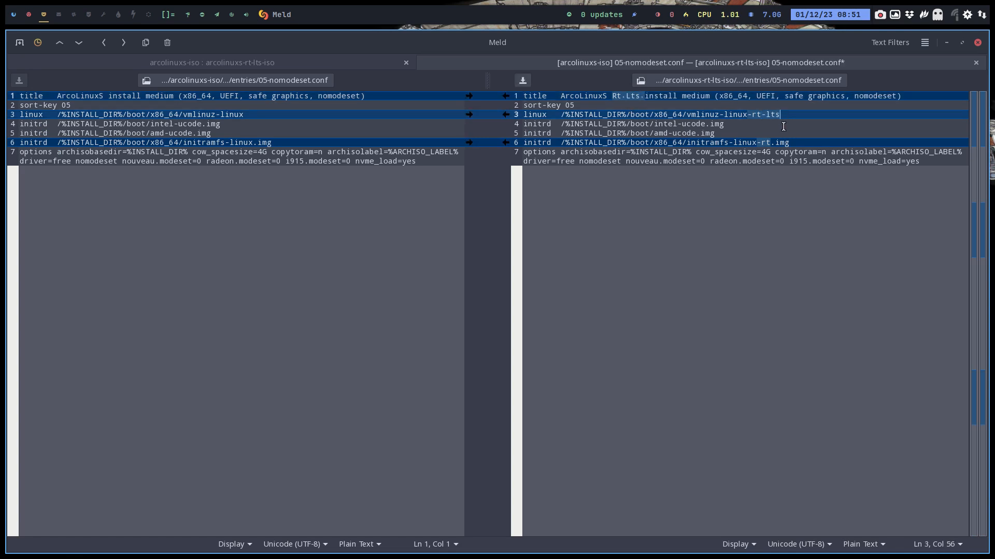
click(770, 143)
key(Right)
text(-lts)
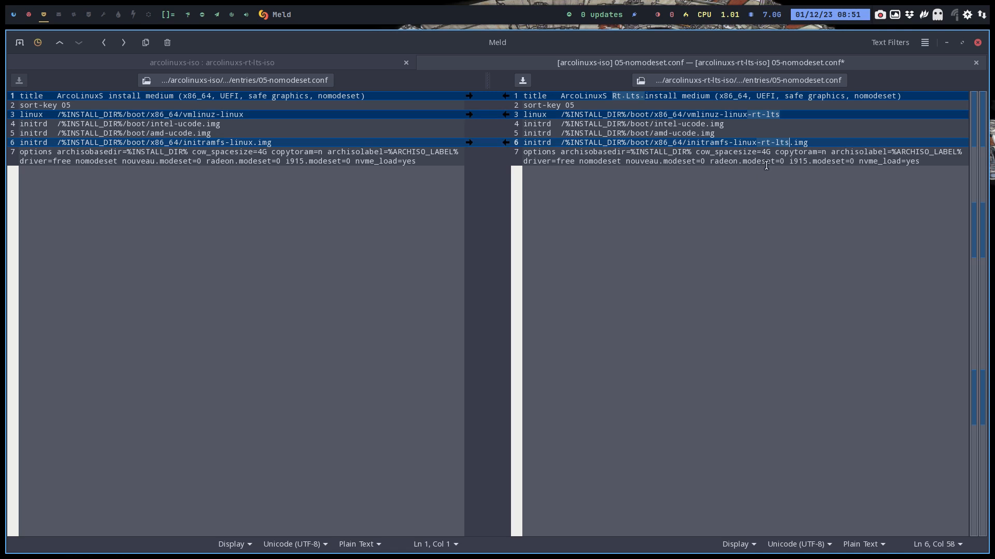
key(ctrl+s)
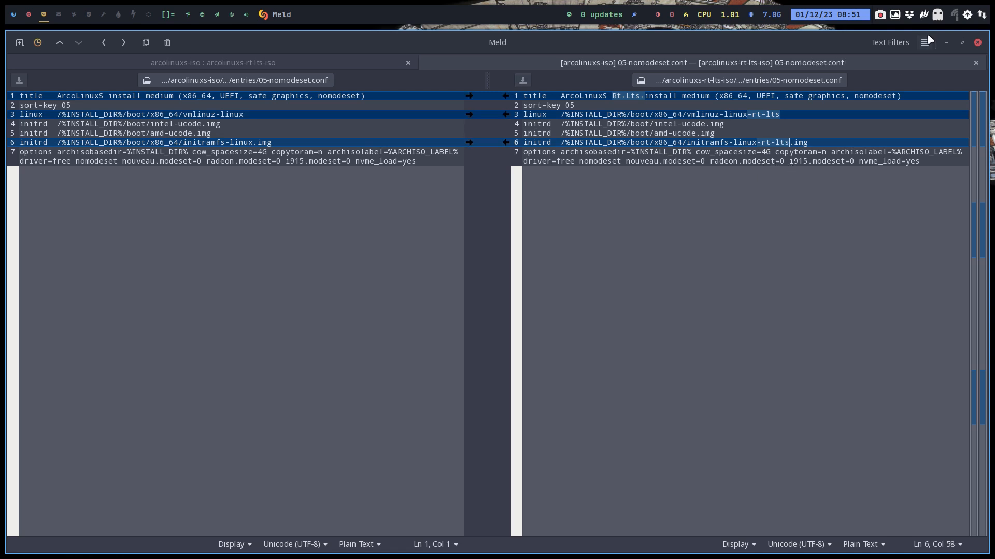
click(976, 62)
- Open the rt-lts grub.cfg comparison and add Lts after Rt in the open source, NVIDIA and safe graphics menuentry titles
click(622, 490)
click(616, 498)
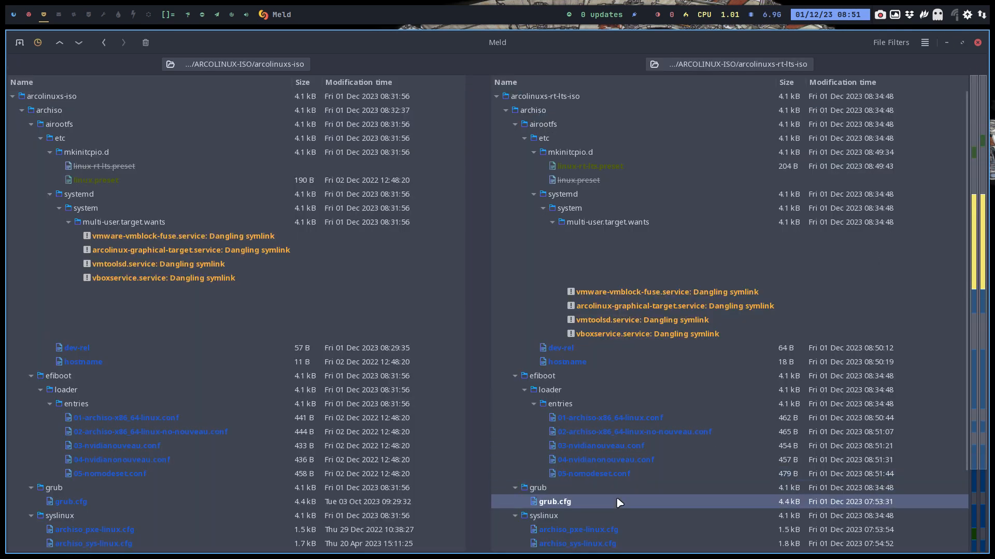
double_click(623, 503)
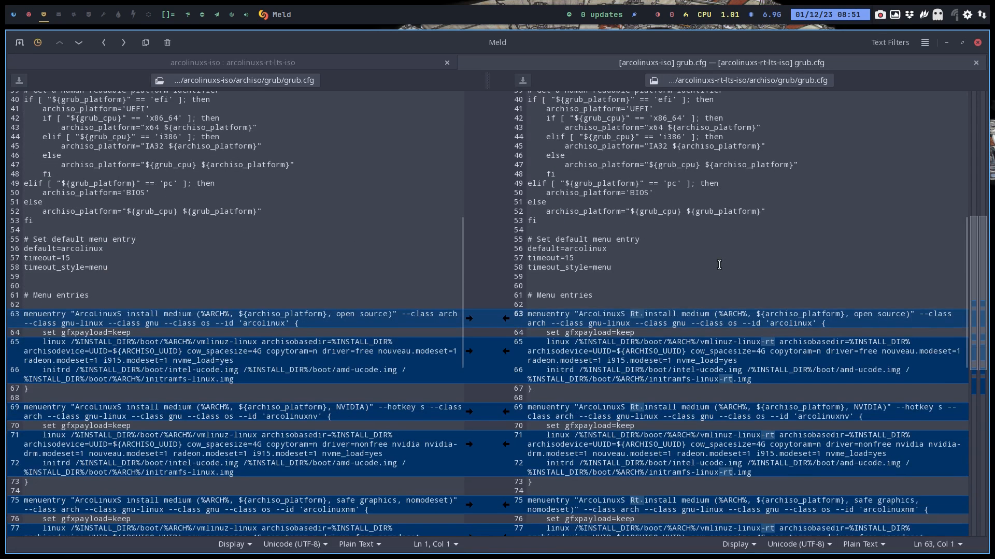
click(644, 315)
text(Lts)
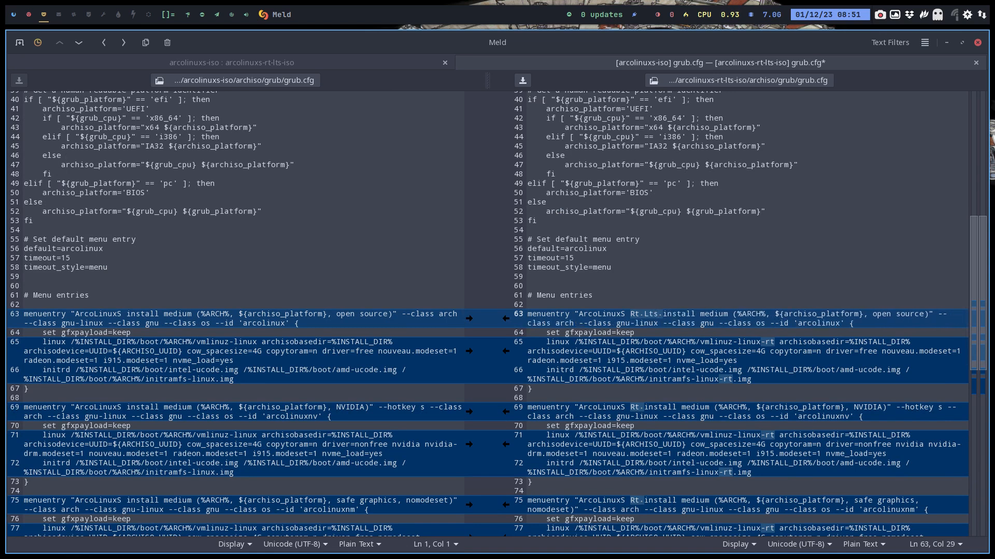
click(640, 409)
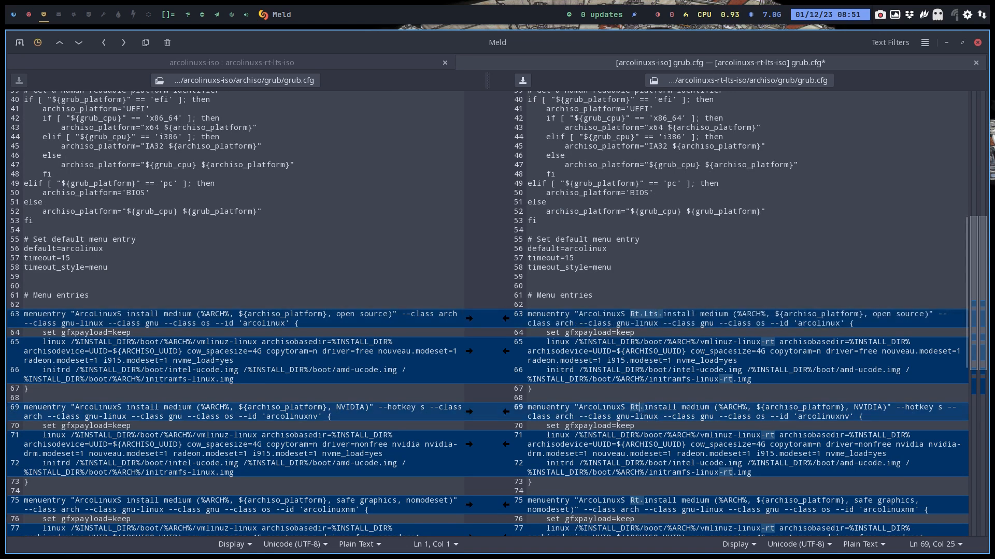
text(.Lts)
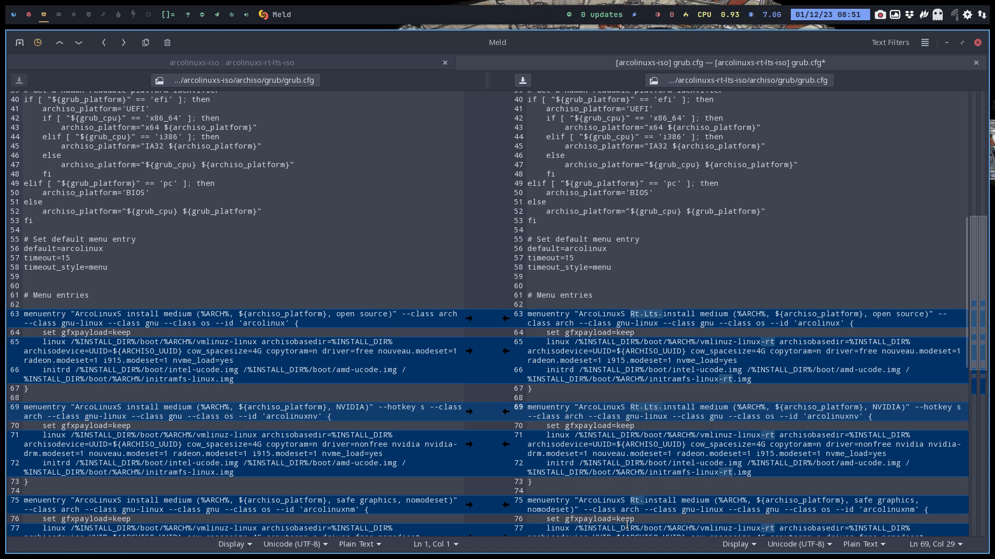
click(643, 498)
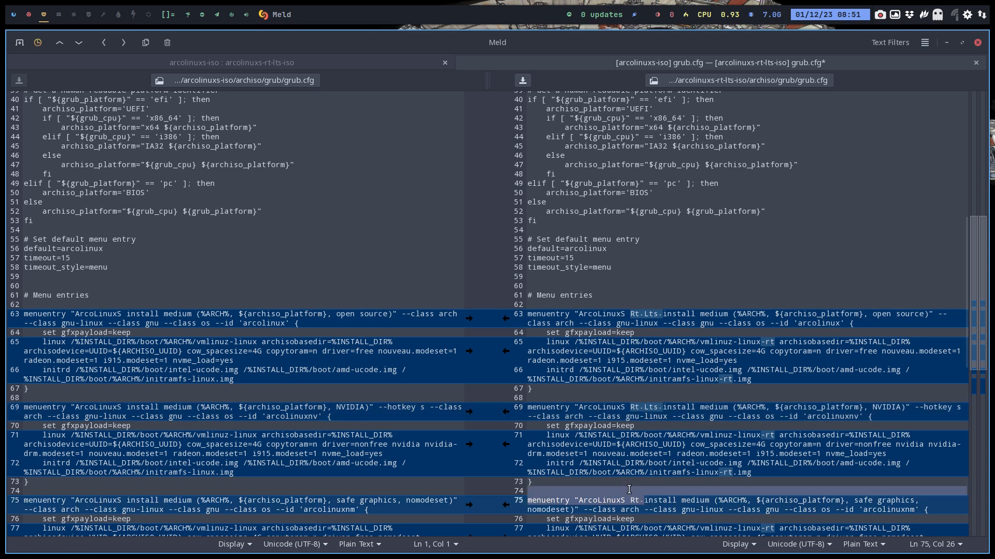
key(Left)
text(.Mts)
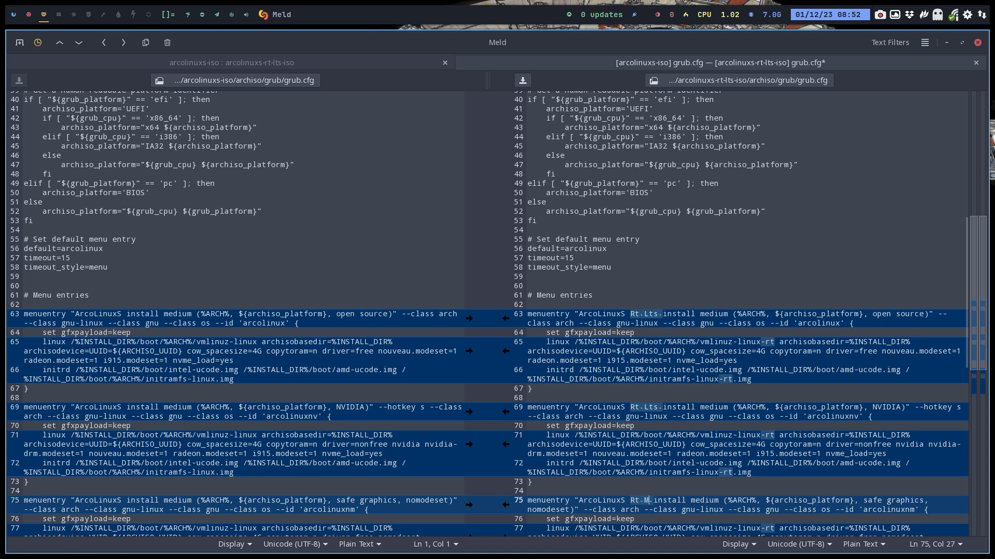
key(BackSpace)
key(BackSpace)
key(BackSpace)
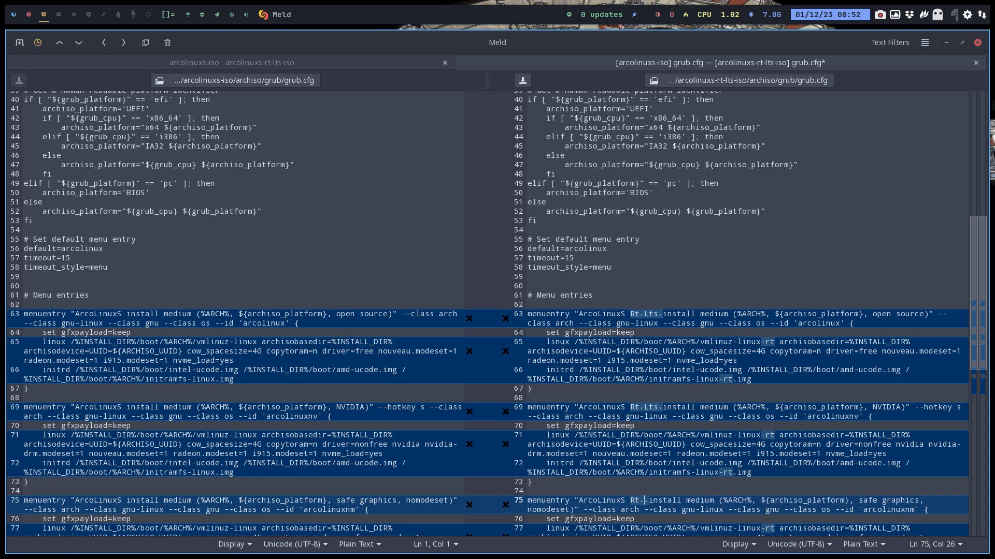
text(Lts)
- In the open source and NVIDIA entries of the rt-lts grub.cfg, use vmlinuz-linux-rt-lts and initramfs-linux-rt-lts.img
scroll(642, 516, down, 7)
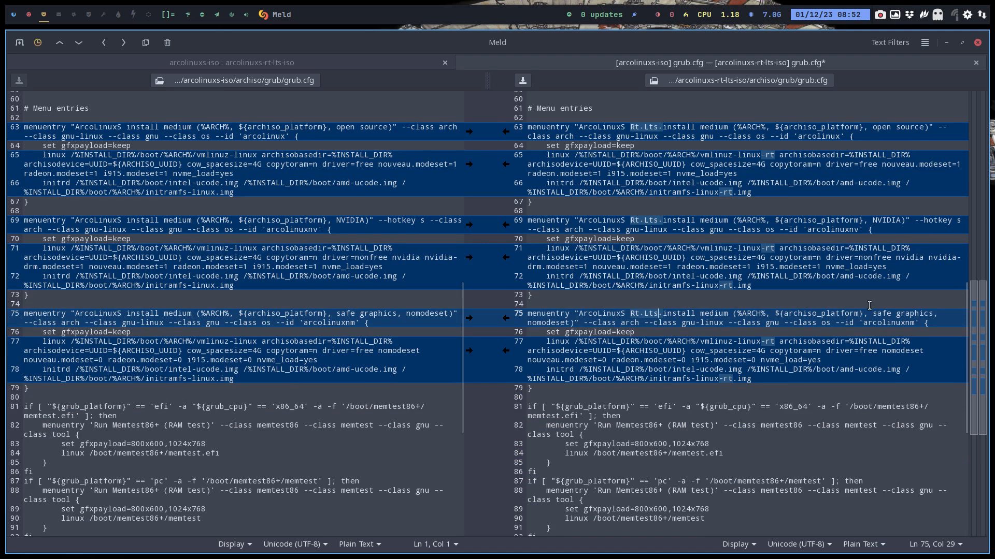
scroll(657, 317, up, 7)
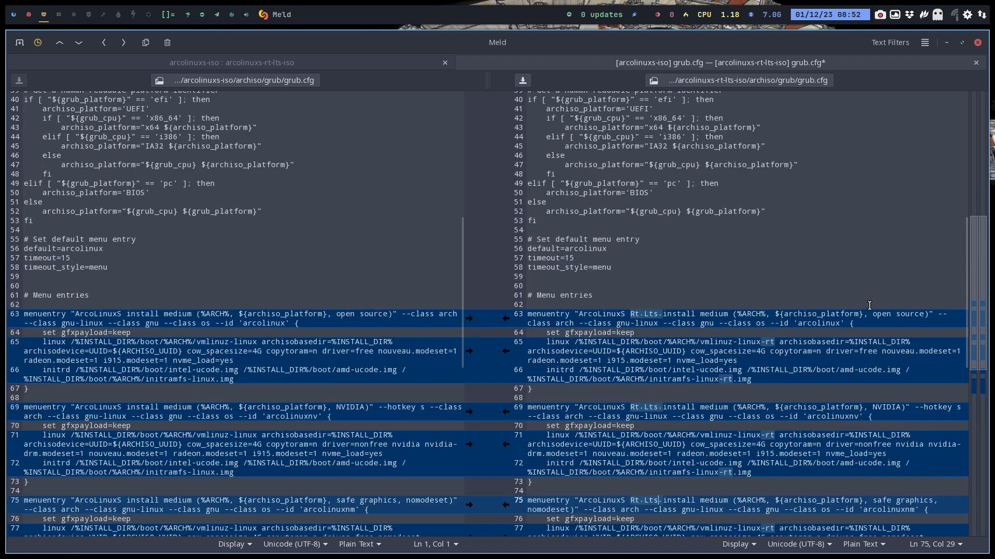
click(774, 342)
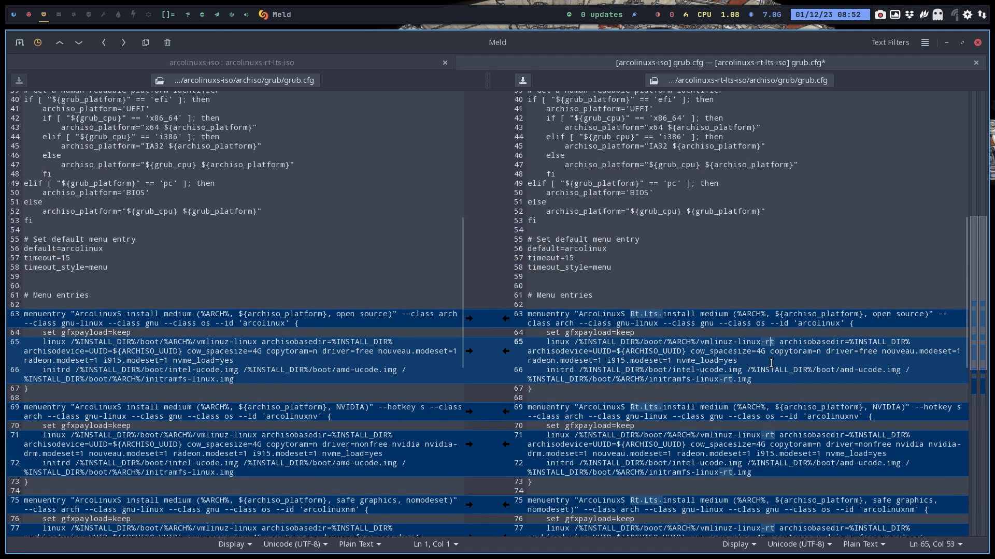
text(-lts)
click(733, 380)
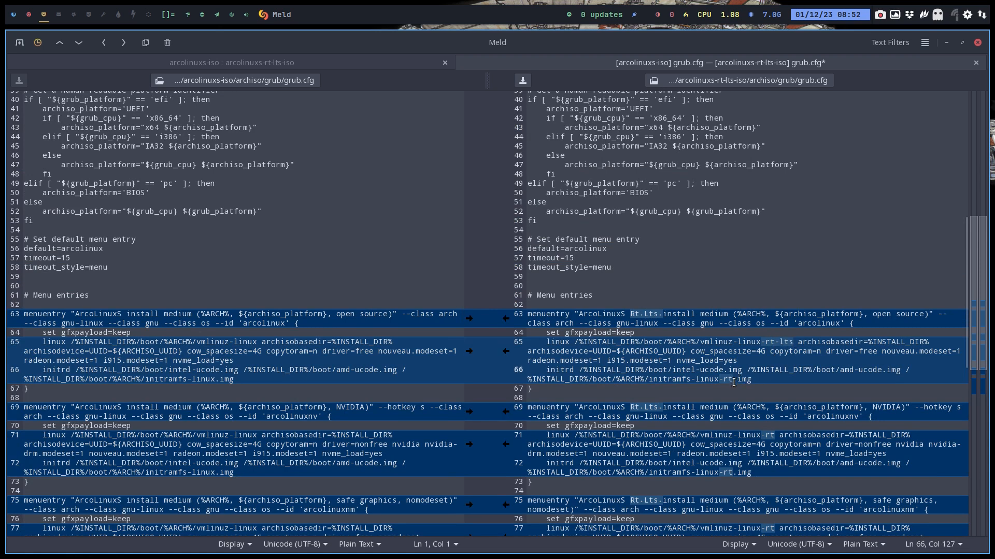
text(-lts)
click(777, 435)
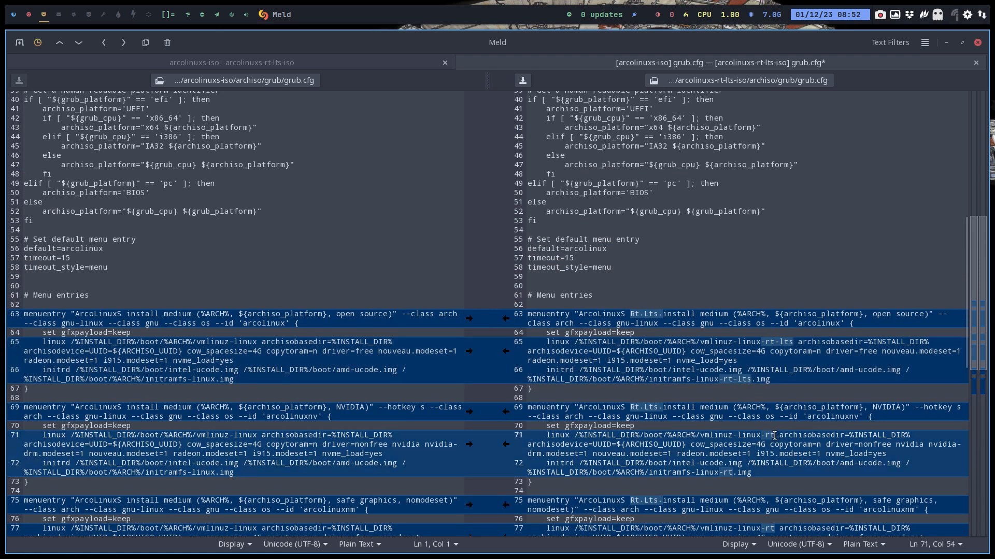
text(-lts)
click(731, 474)
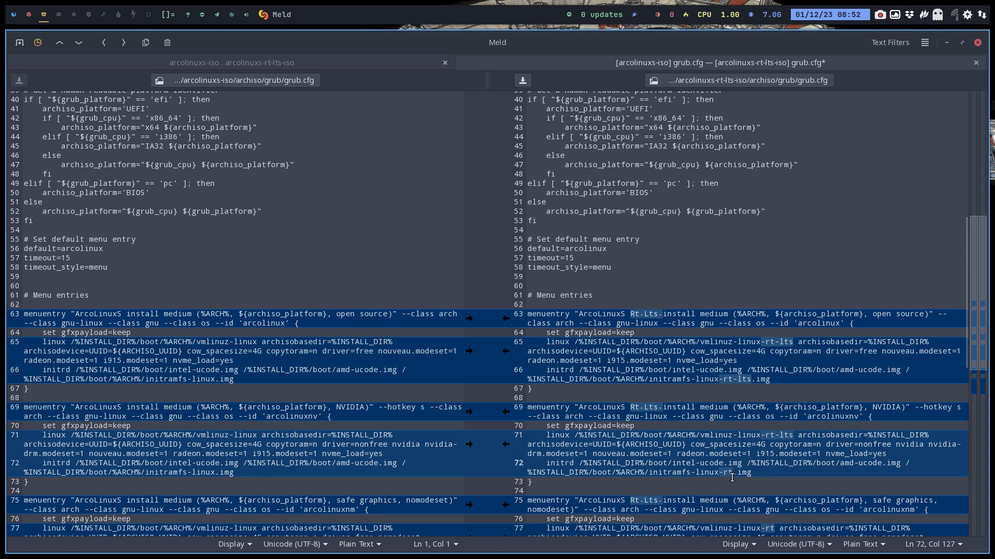
text(-lts)
- Use vmlinuz-linux-rt-lts and initramfs-linux-rt-lts.img in the safe graphics entry of the rt-lts grub.cfg, then save and close the file
click(775, 528)
text(-lts)
scroll(774, 529, down, 5)
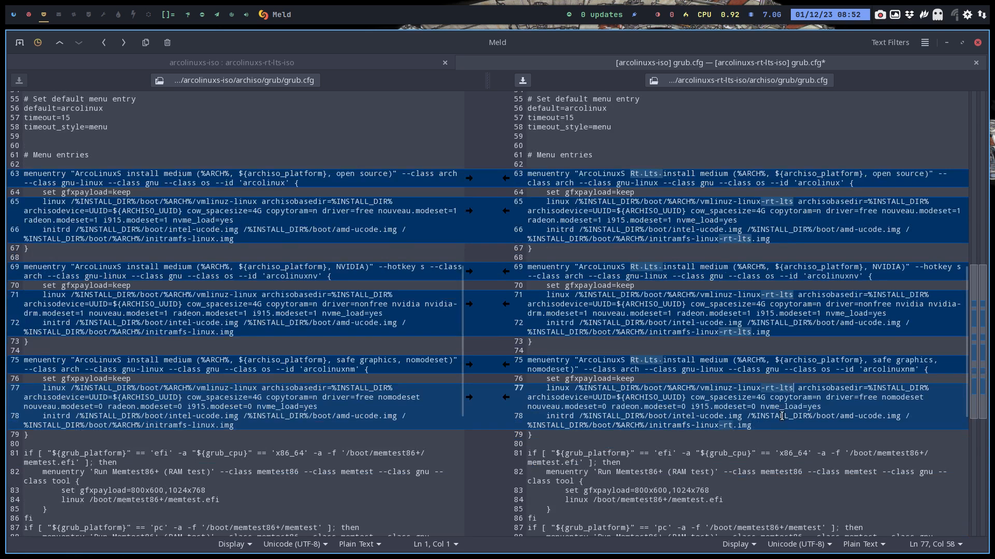
click(732, 425)
text(-lts)
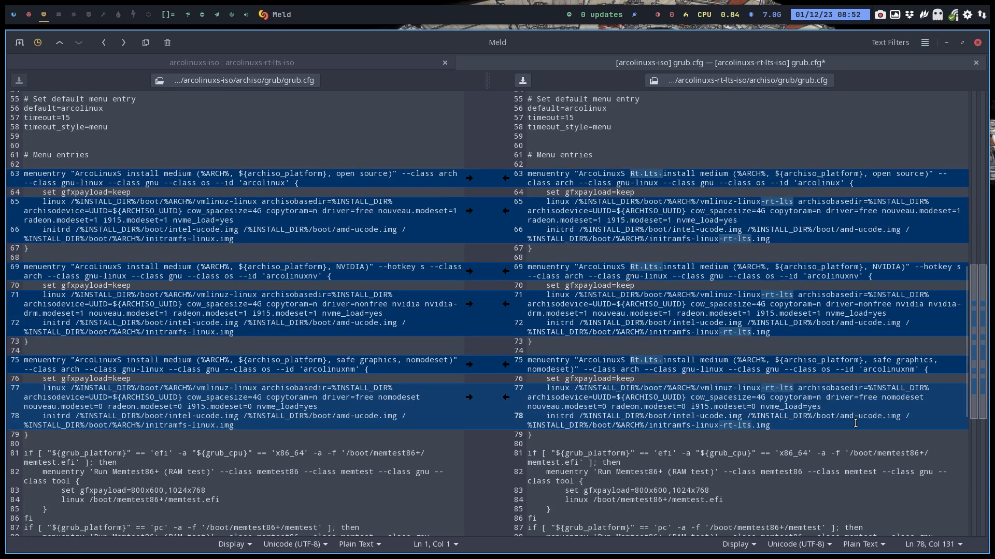
scroll(853, 424, up, 7)
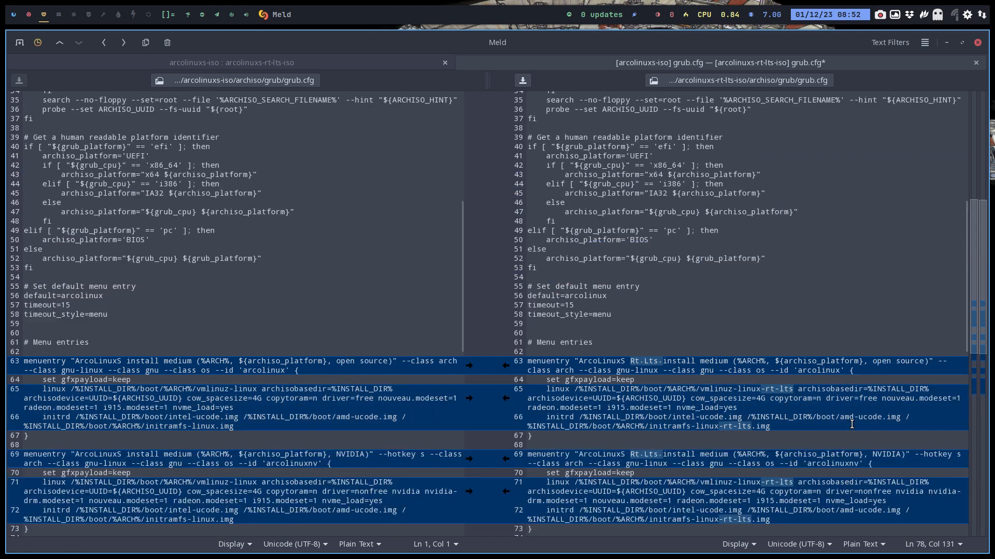
scroll(851, 424, down, 12)
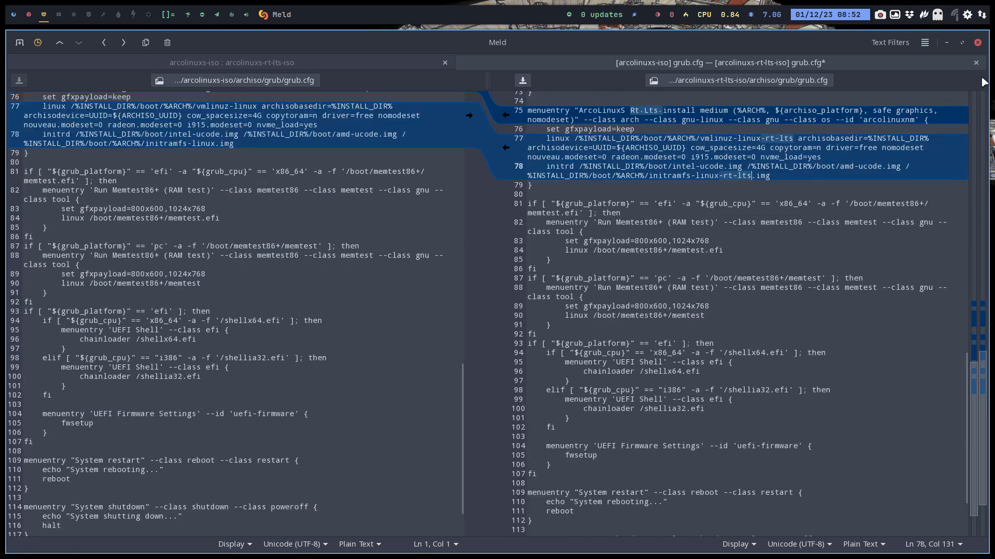
click(975, 62)
click(612, 318)
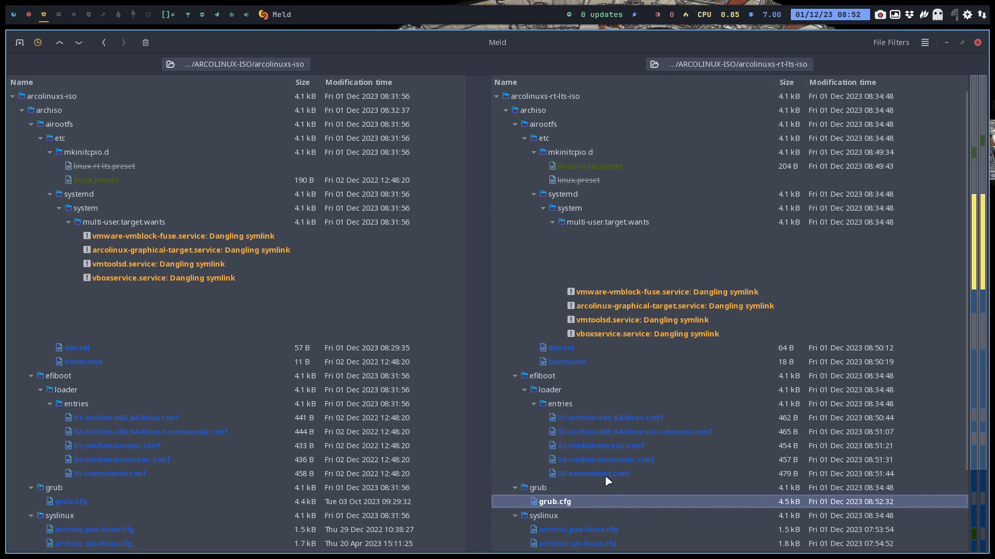
- Open the rt-lts archiso_pxe-linux.cfg and use vmlinuz-linux-rt-lts and initramfs-linux-rt-lts.img in the NBD and NFS entries
double_click(577, 526)
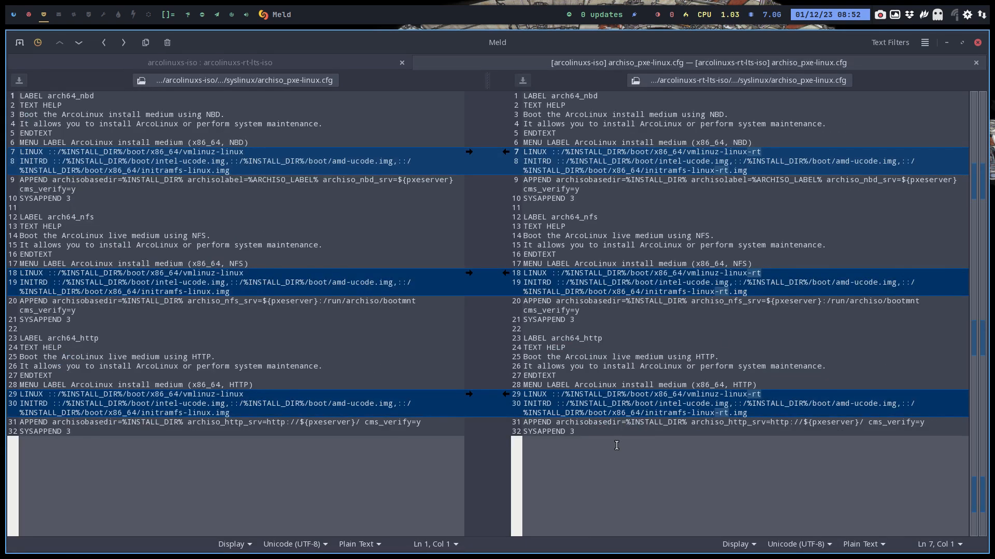
click(788, 150)
text(-lts)
click(729, 171)
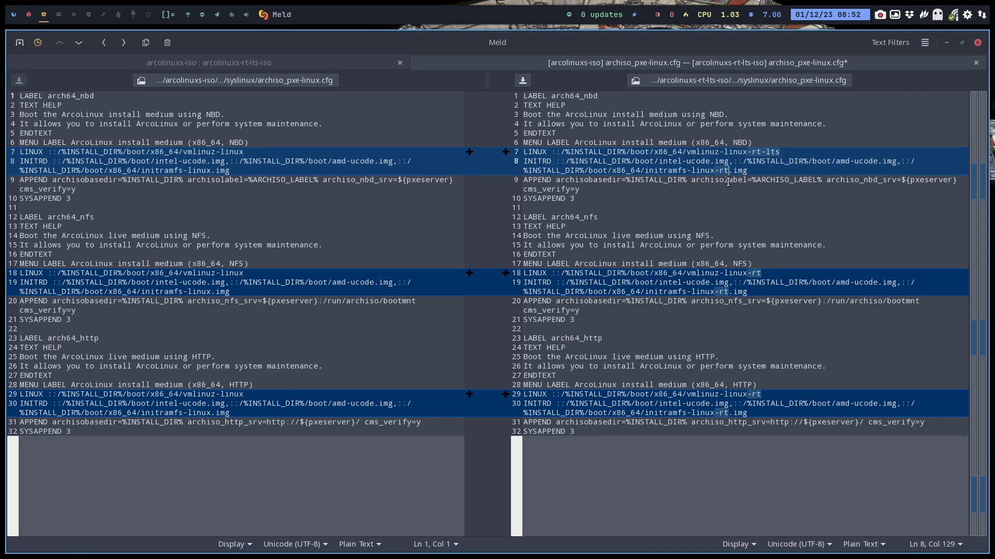
text(-lts)
click(763, 273)
text(-lts)
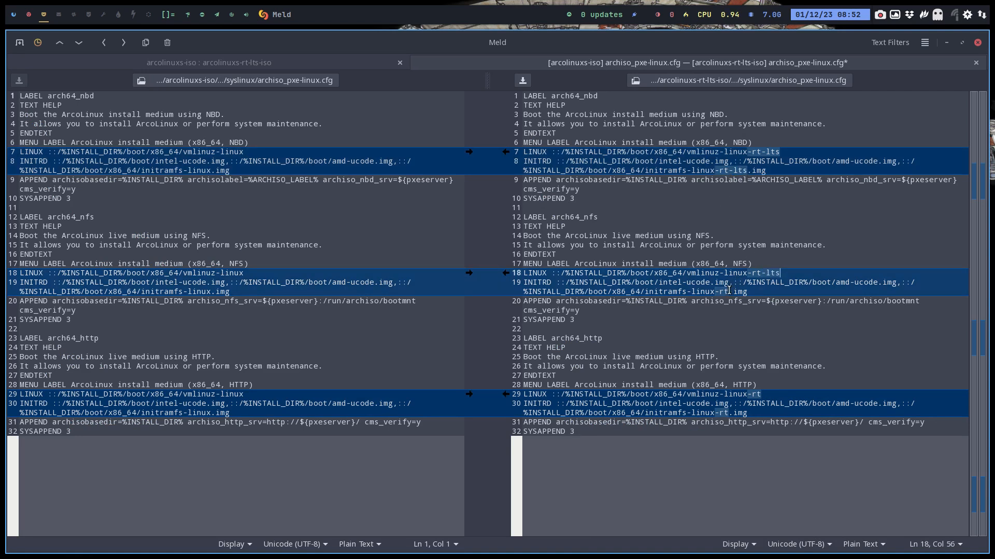
click(729, 291)
text(-lts)
- Use vmlinuz-linux-rt-lts and initramfs-linux-rt-lts.img in the HTTP entry of the rt-lts archiso_pxe-linux.cfg, then save and close the file
click(767, 394)
text(-lts)
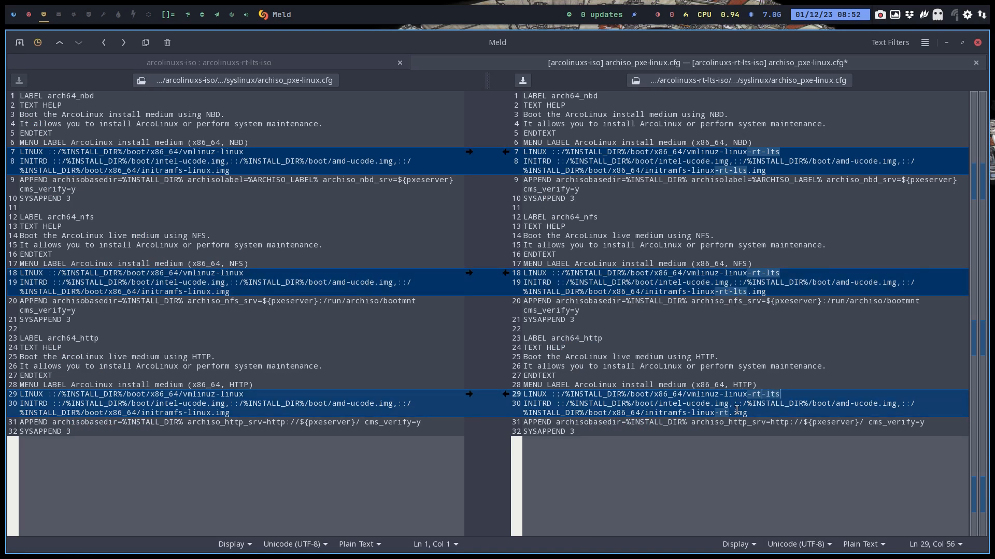
click(732, 413)
text(-lts)
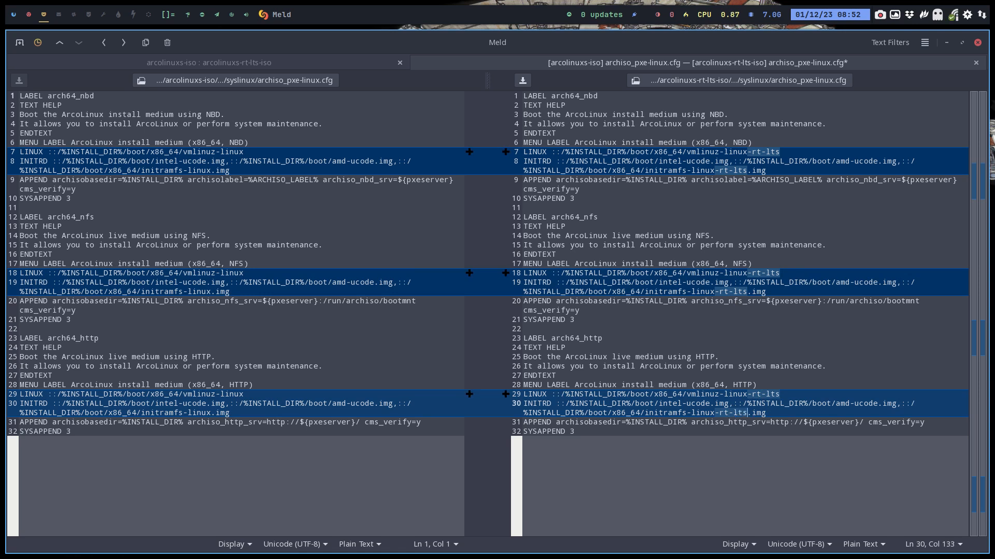
key(ctrl+s)
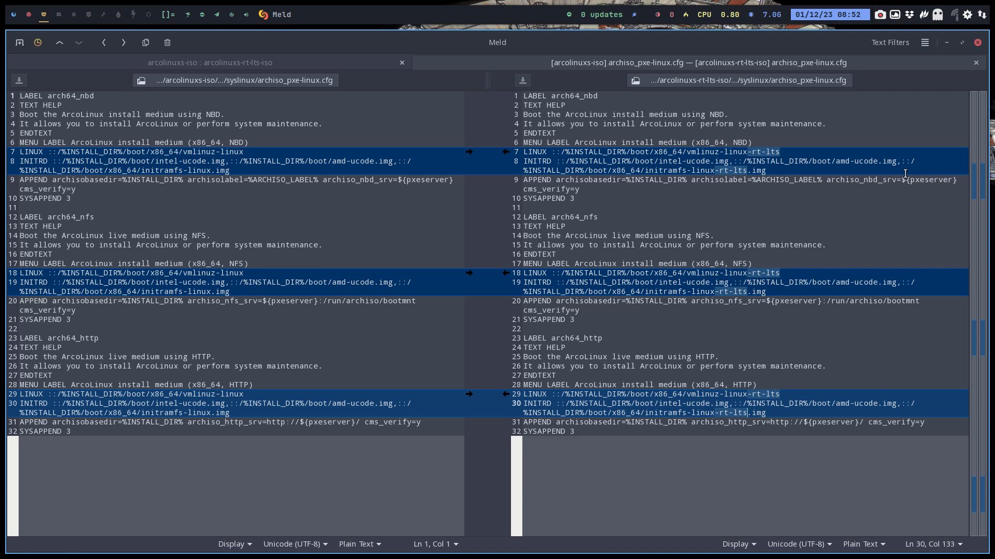
click(976, 62)
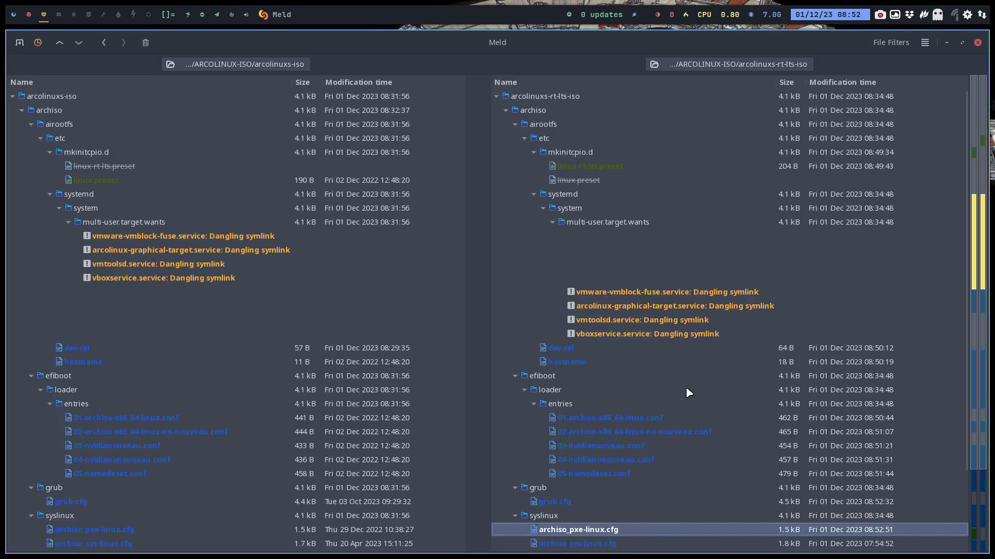
- Open the rt-lts archiso_sys-linux.cfg and add Lts after Rt in the free entry's install medium text and menu label
double_click(610, 547)
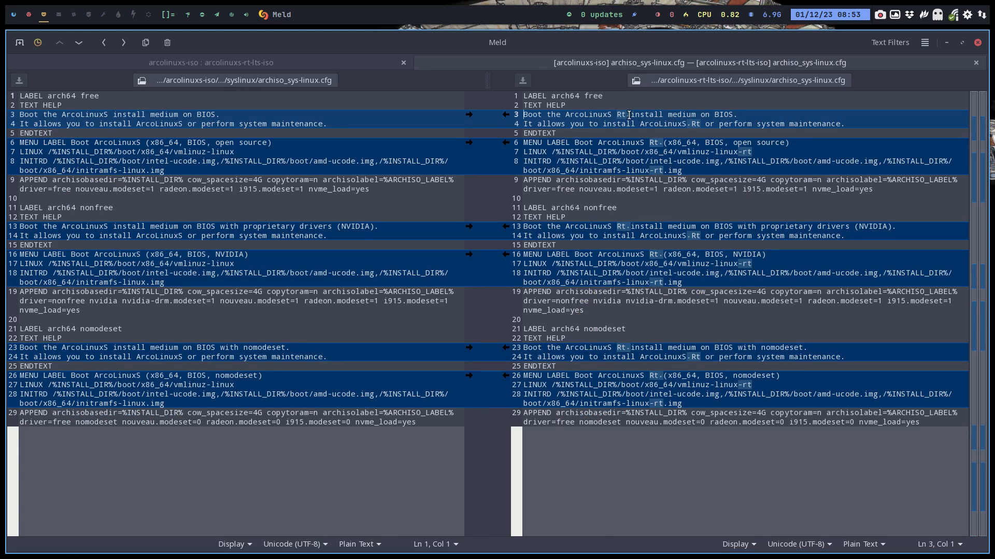
click(629, 115)
text(Lt)
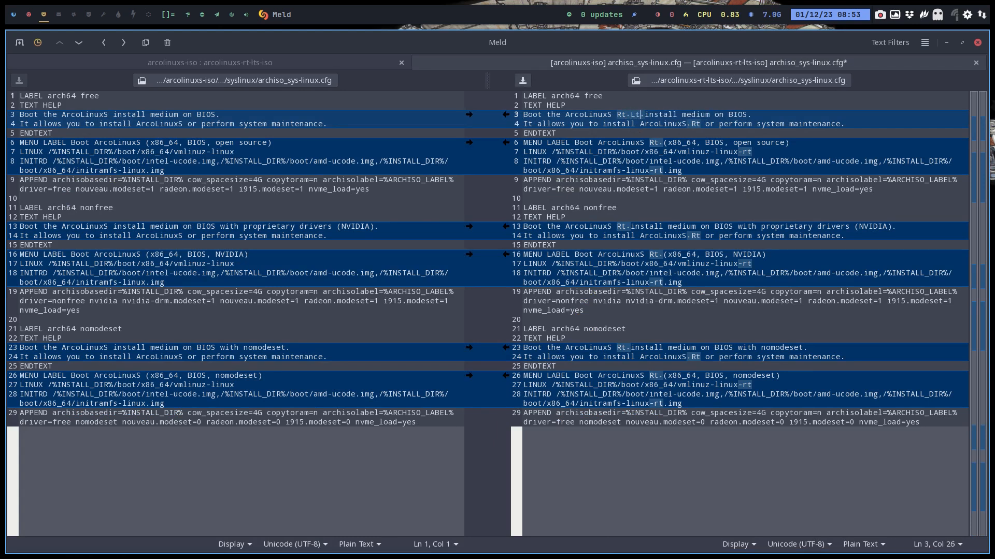
text(s)
click(658, 144)
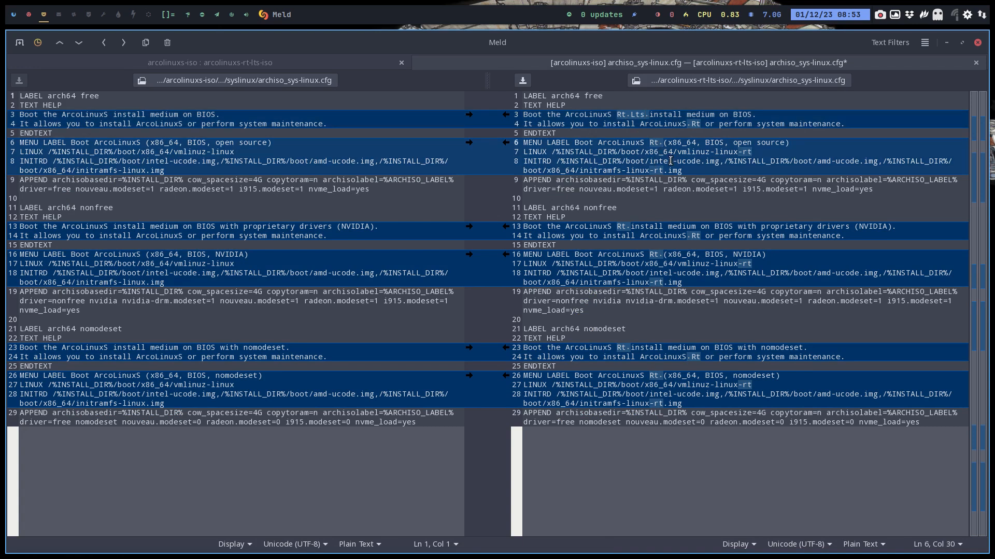
text(Tl)
key(BackSpace)
key(BackSpace)
key(BackSpace)
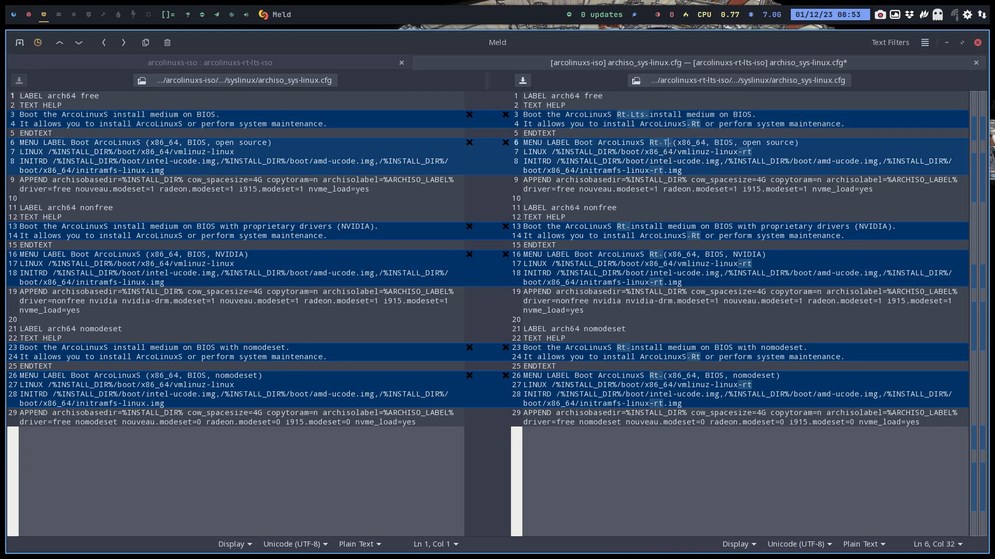
text(L)
key(BackSpace)
text(Lts)
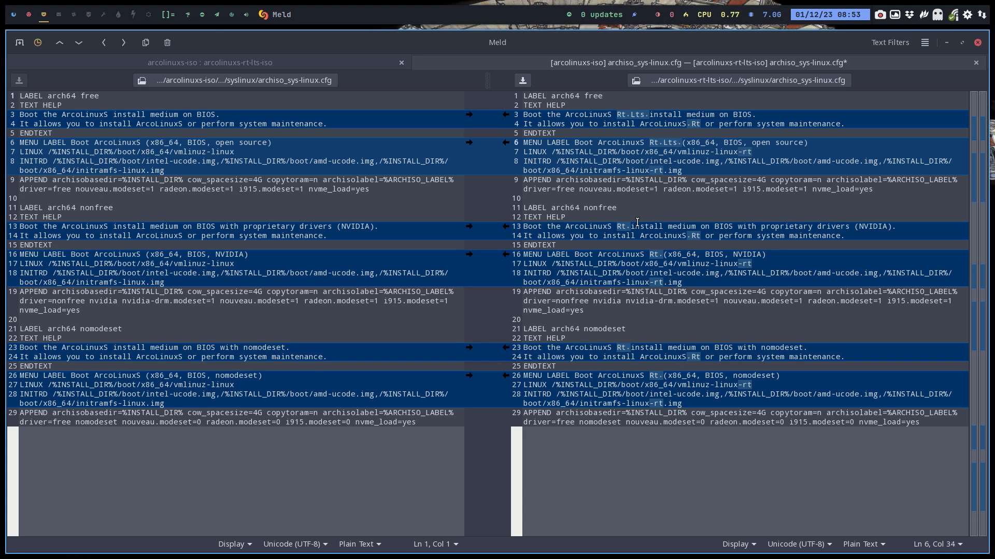
- Add Lts after Rt in the nonfree NVIDIA entry's install medium text and menu label
click(626, 226)
text(Mts)
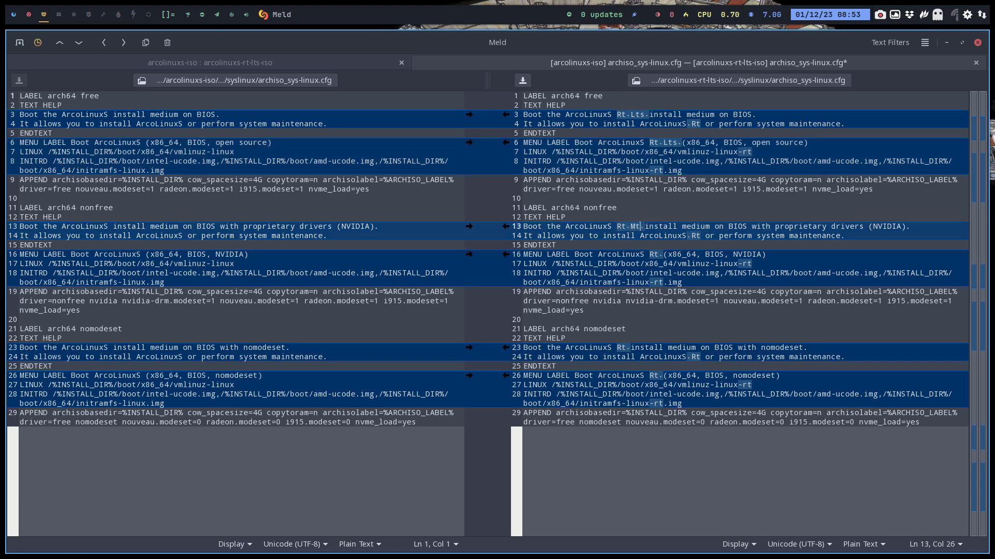
key(BackSpace)
key(BackSpace)
key(BackSpace)
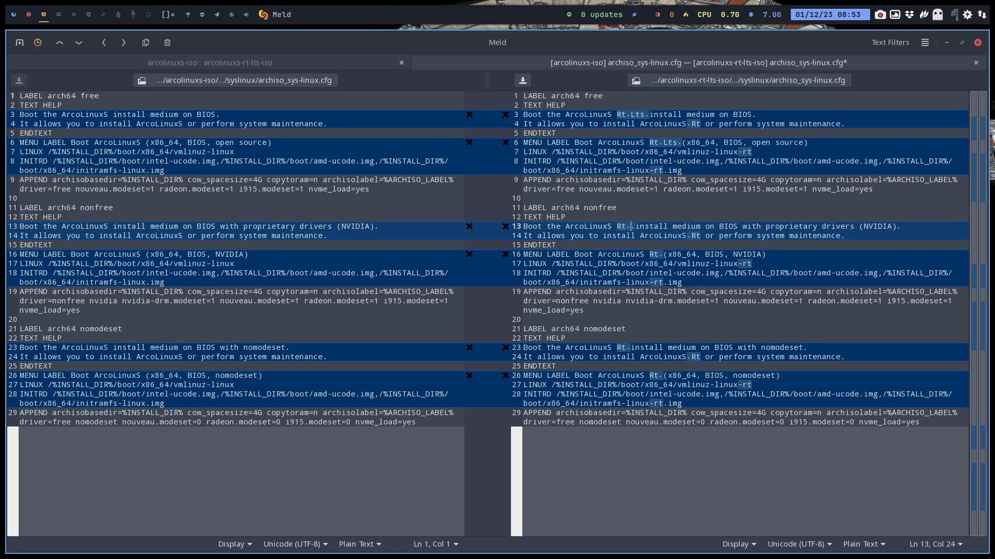
text(Lts)
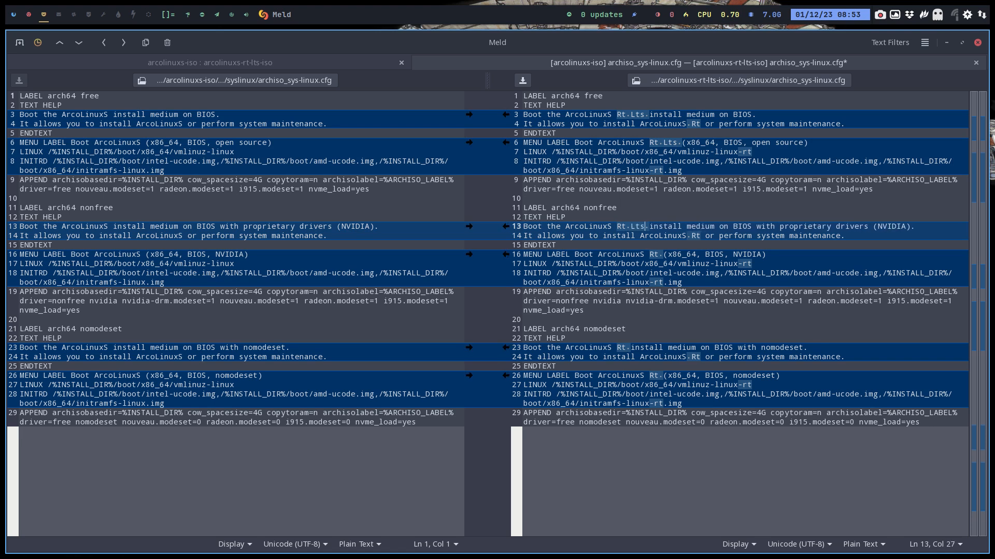
click(665, 255)
key(Left)
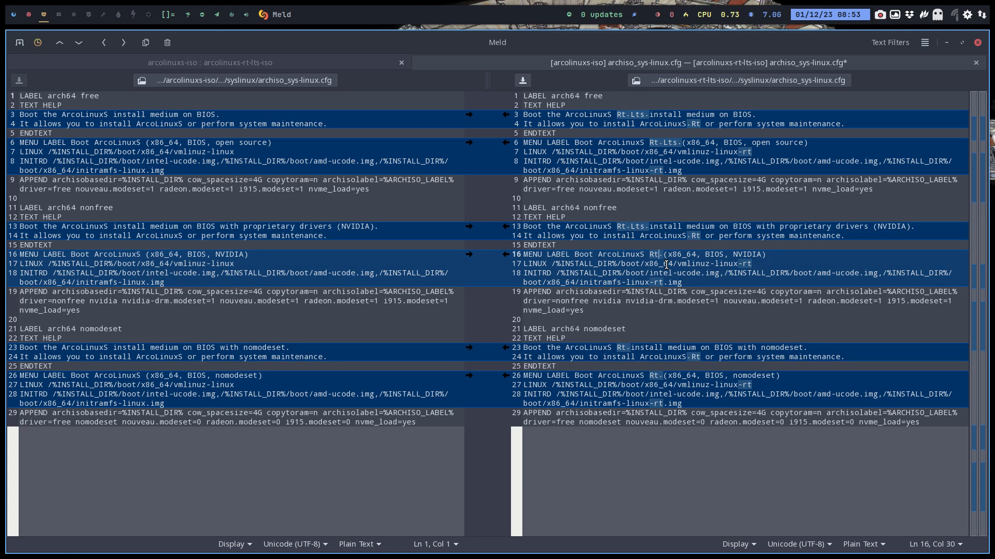
text(.Lts)
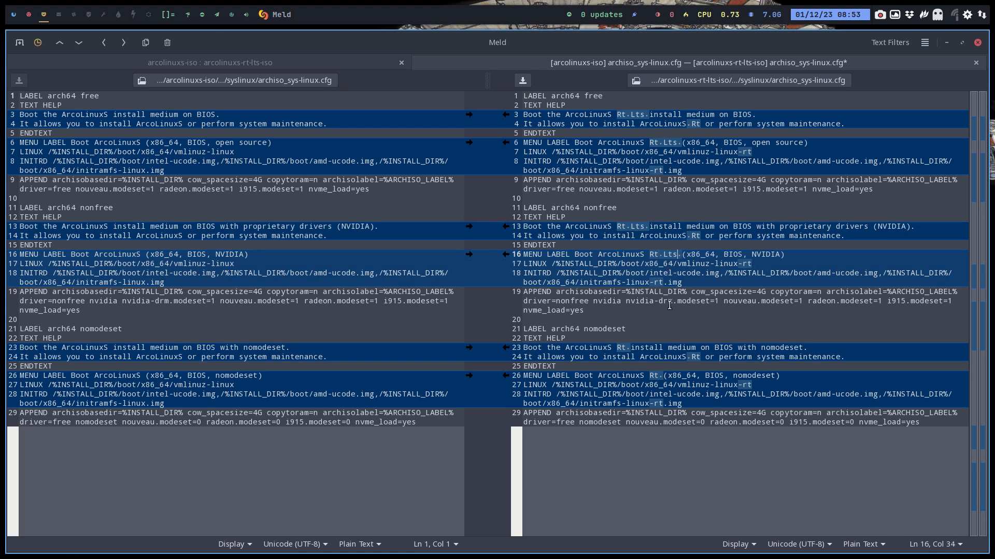
- Add Lts after Rt in the nomodeset entry's install medium text and menu label
click(631, 349)
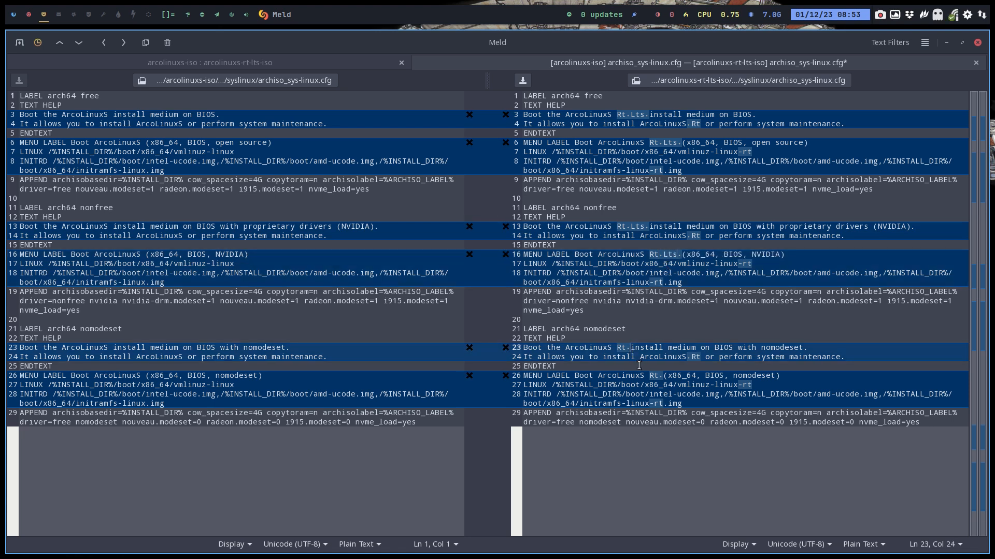
text(Lts.)
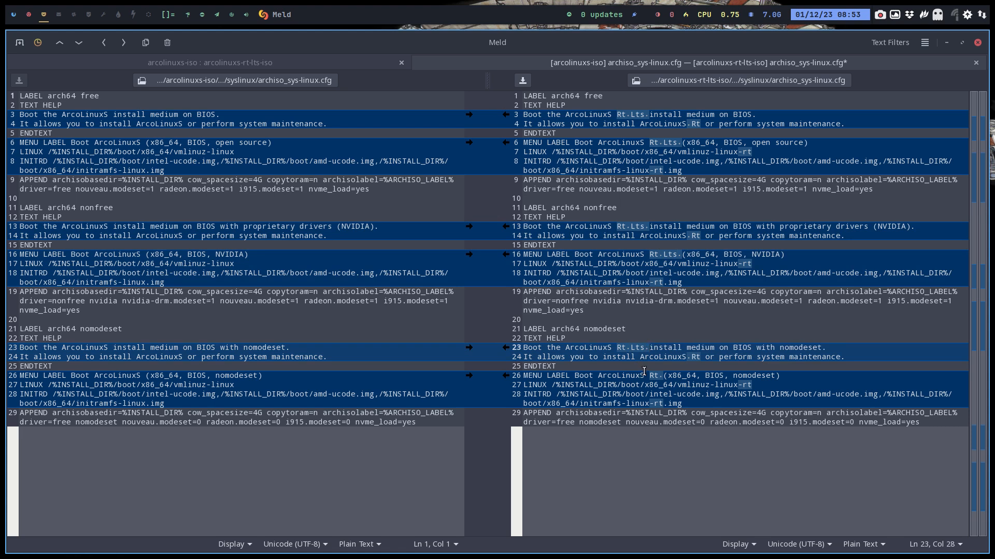
click(658, 373)
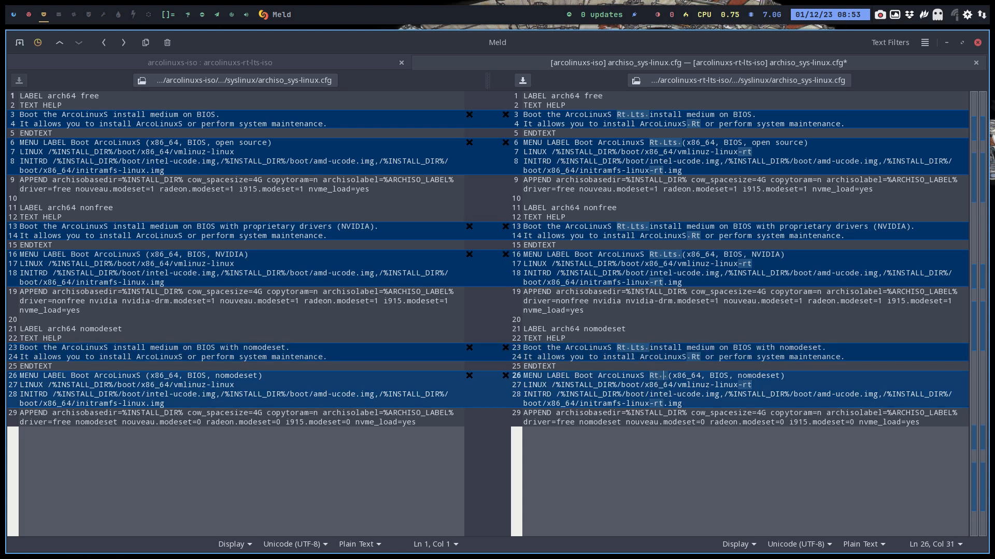
text(Lts)
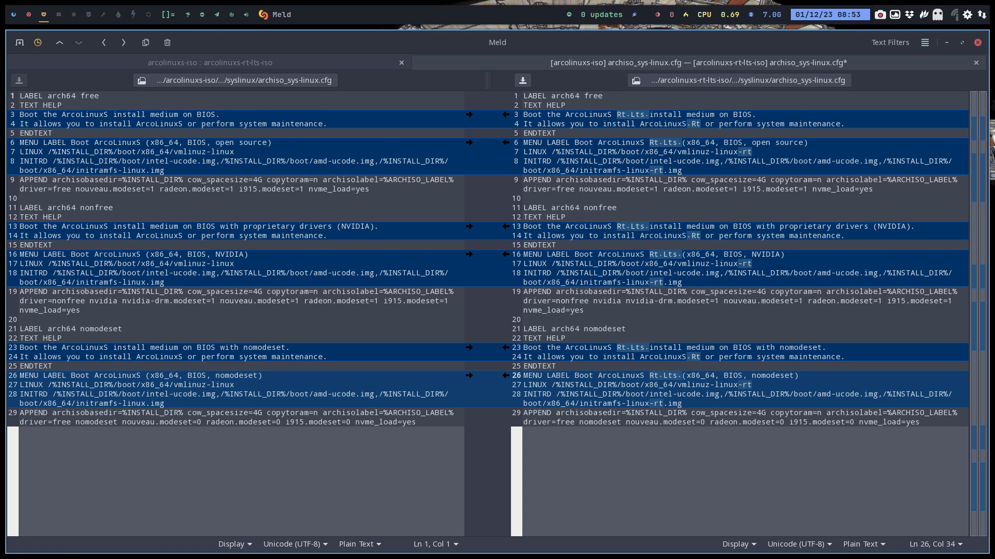
- Add Lts after Rt in the "It allows you to install" help line of the nomodeset, nonfree and free entries
click(702, 358)
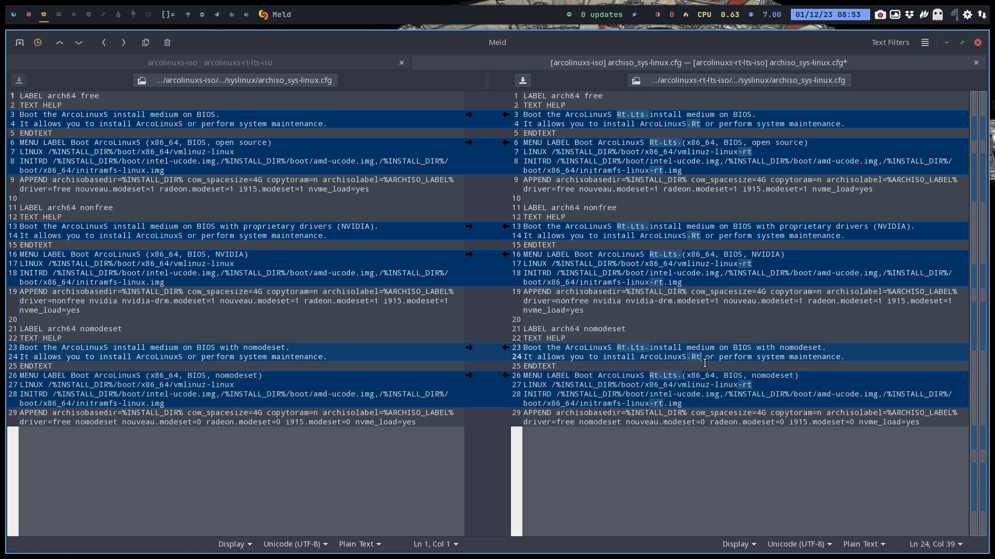
text(l)
key(BackSpace)
text(Lts)
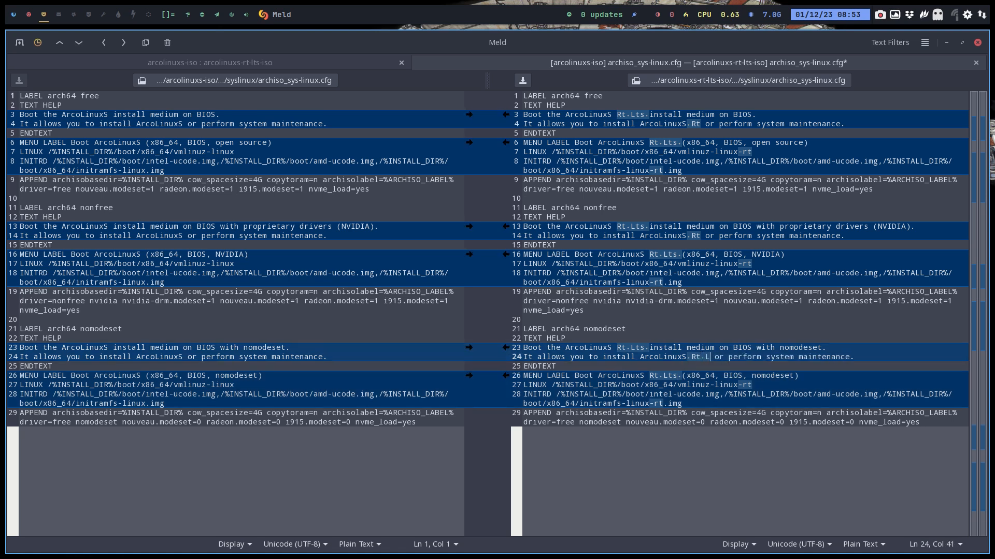
click(701, 236)
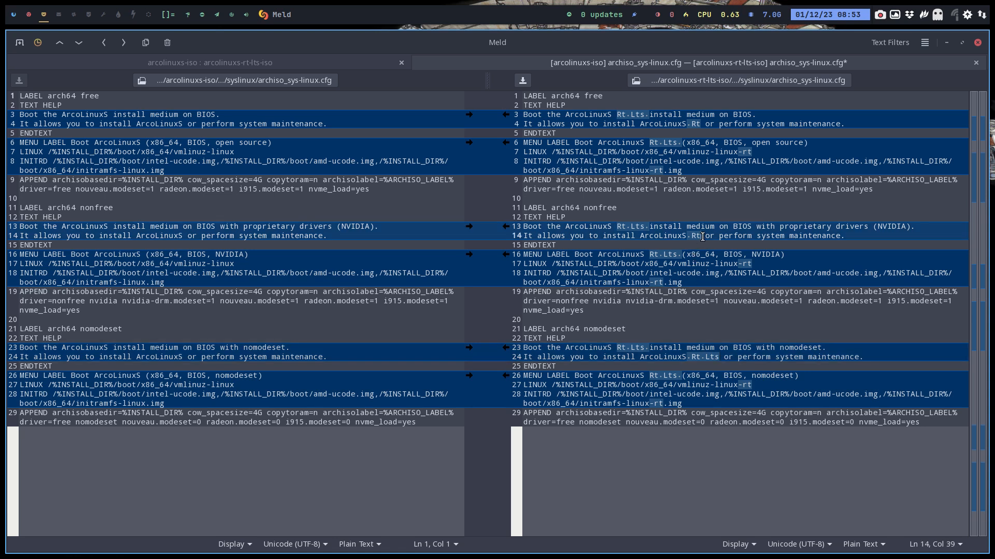
text(Lts)
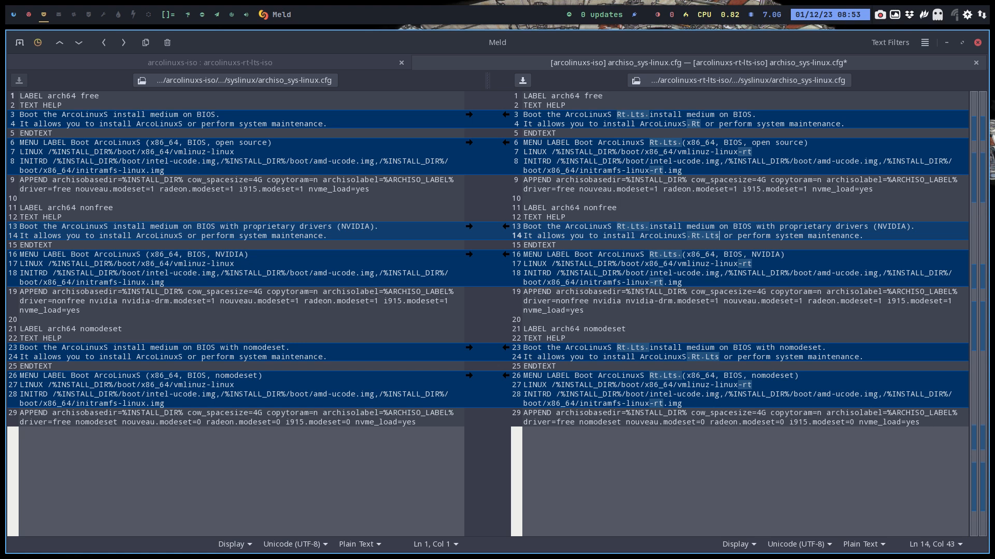
click(702, 125)
text(Lts)
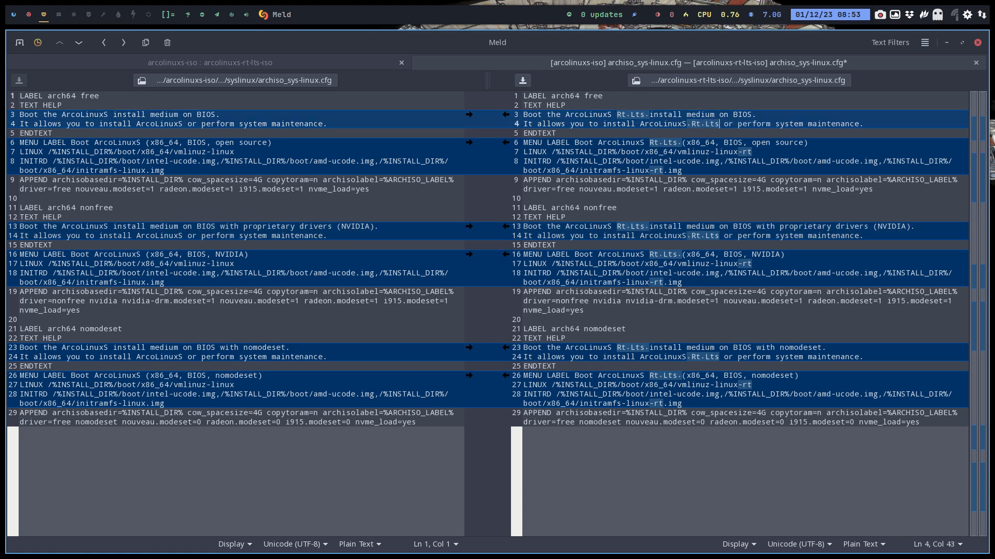
- Use vmlinuz-linux-rt-lts and initramfs-linux-rt-lts.img in the free and nonfree entries of the rt-lts archiso_sys-linux.cfg
click(766, 146)
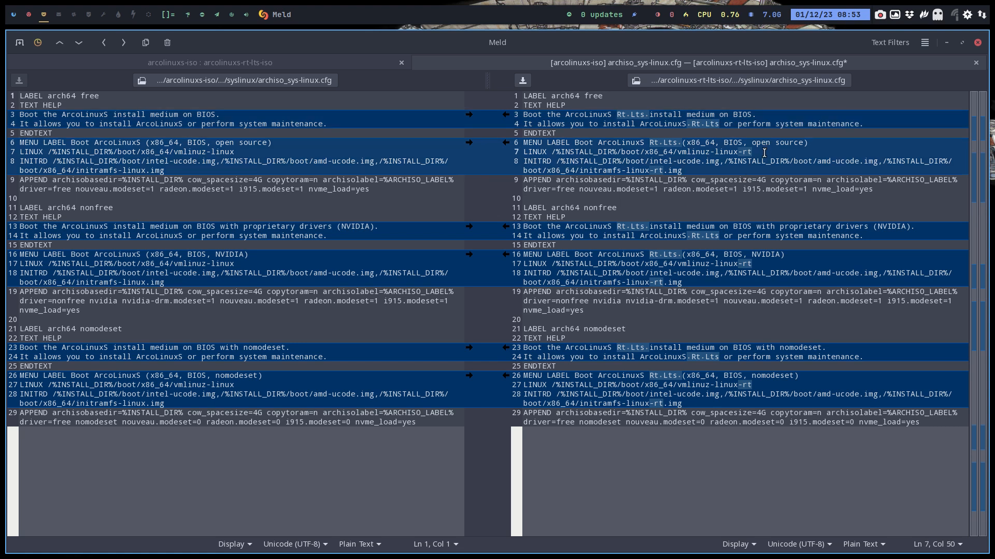
text(-lts)
click(663, 174)
text(-lts)
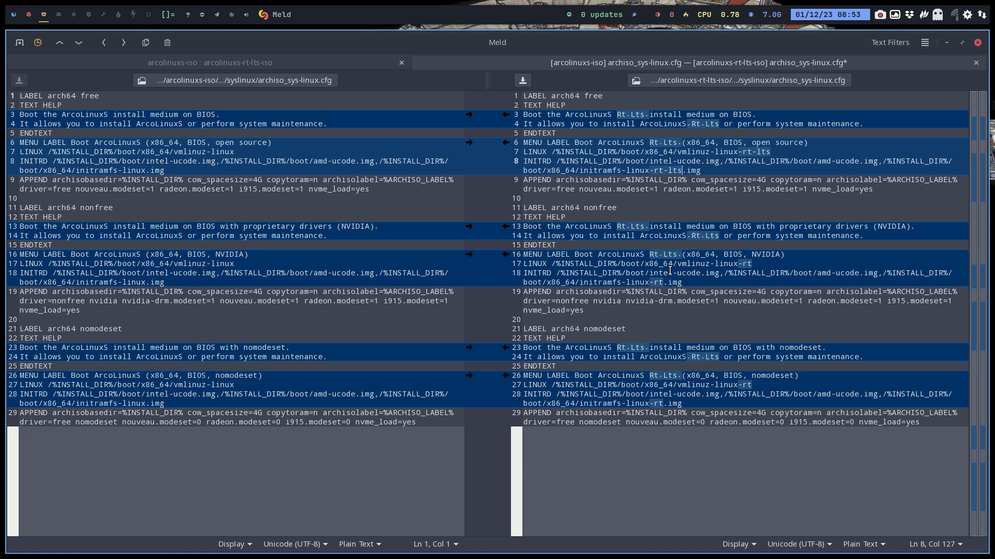
click(665, 283)
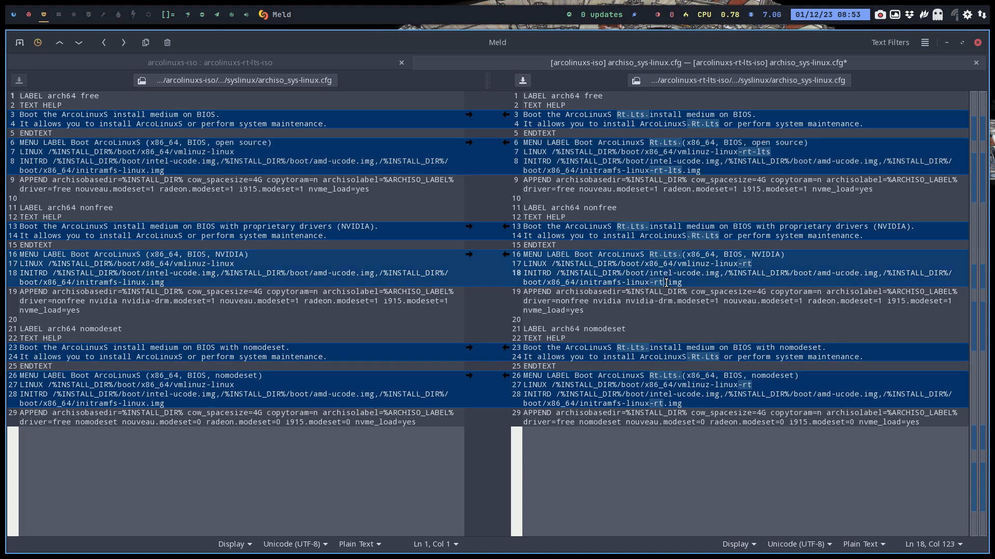
click(779, 265)
text(-lts)
click(665, 283)
text(-lts)
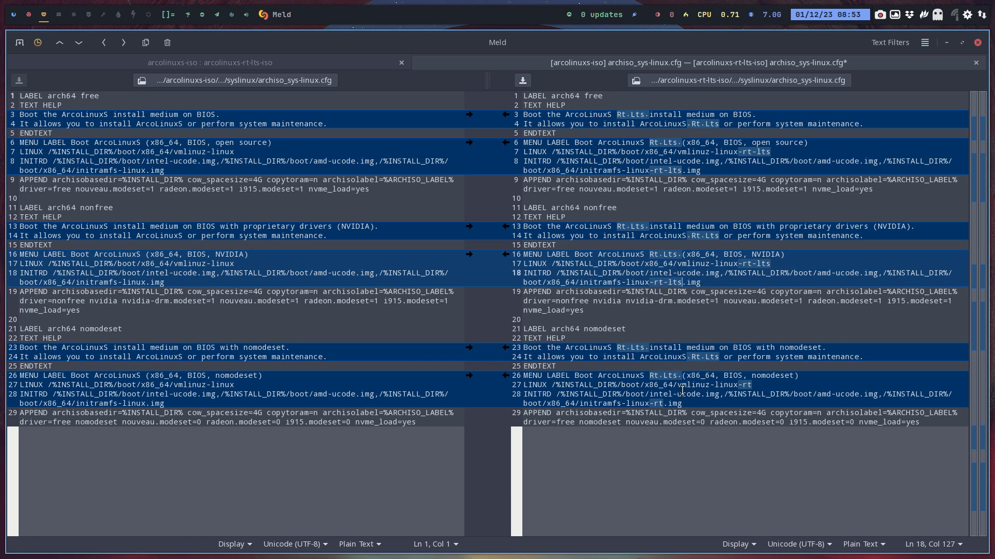
- Use vmlinuz-linux-rt-lts and initramfs-linux-rt-lts.img in the nomodeset entry of the rt-lts archiso_sys-linux.cfg, then save and close the file
click(747, 387)
text(-lts)
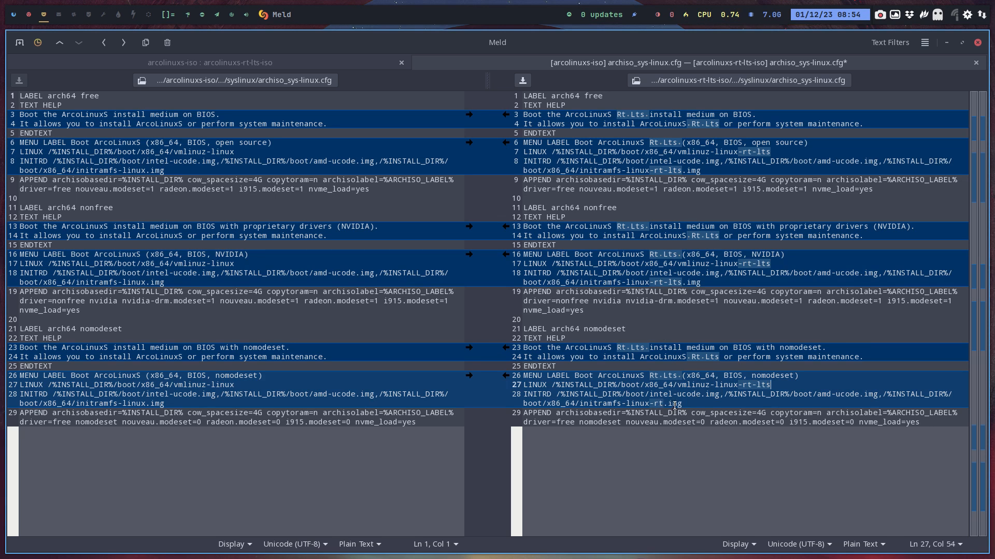
click(666, 405)
text(-lts)
key(ctrl+s)
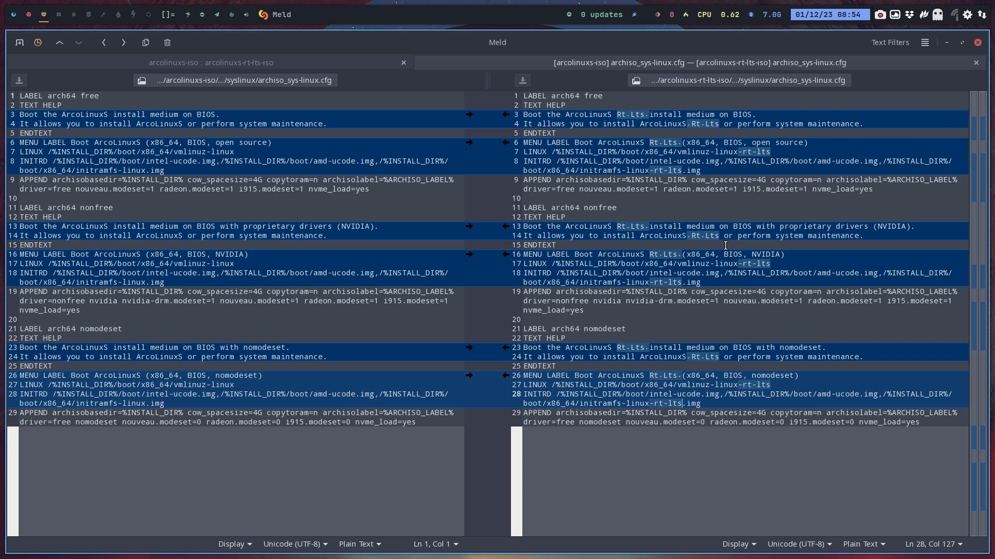
click(976, 63)
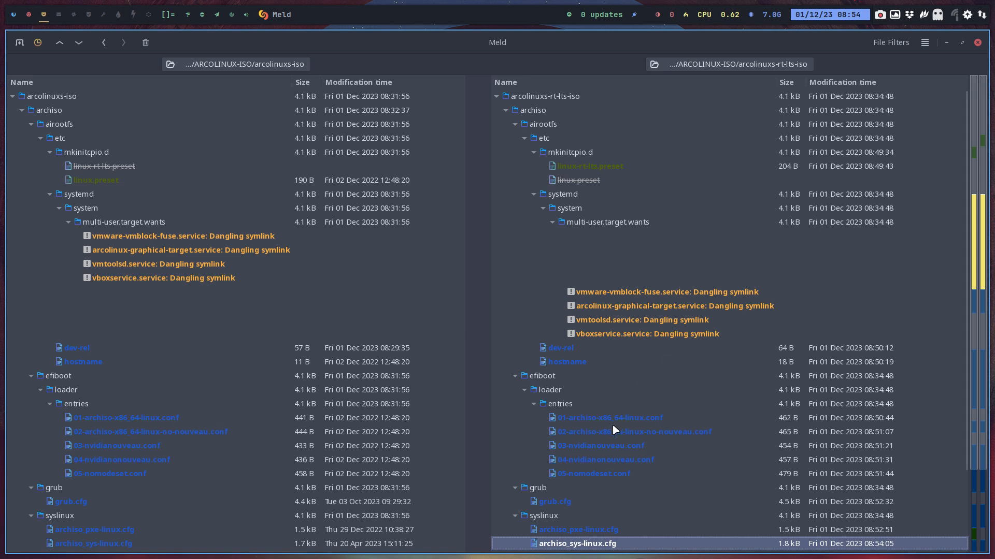
- In the rt-lts packages.x86_64, comment out arco-calamares-config-xs-rt-git, uncomment arco-calamares-config-xs-rt-lts-git and save
scroll(615, 430, down, 3)
double_click(588, 462)
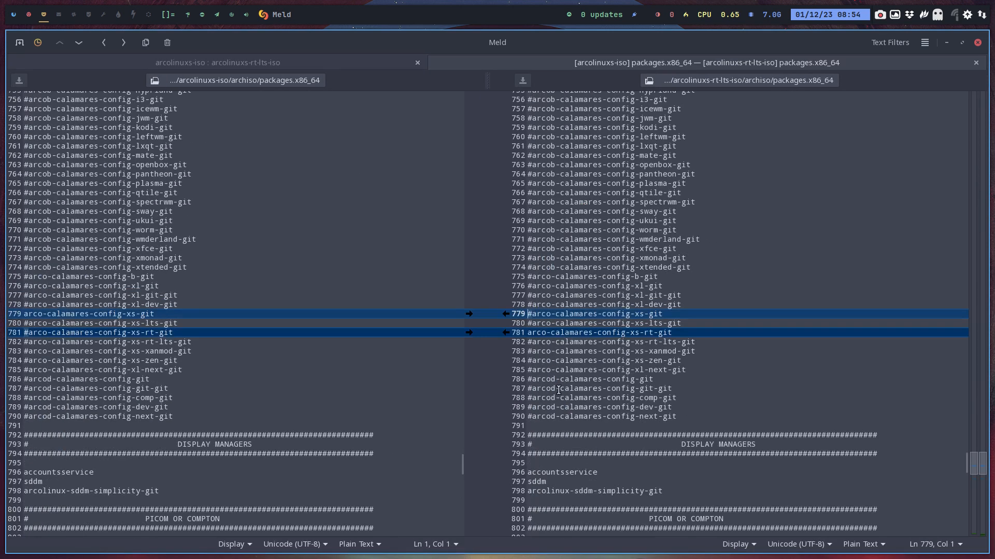
click(530, 334)
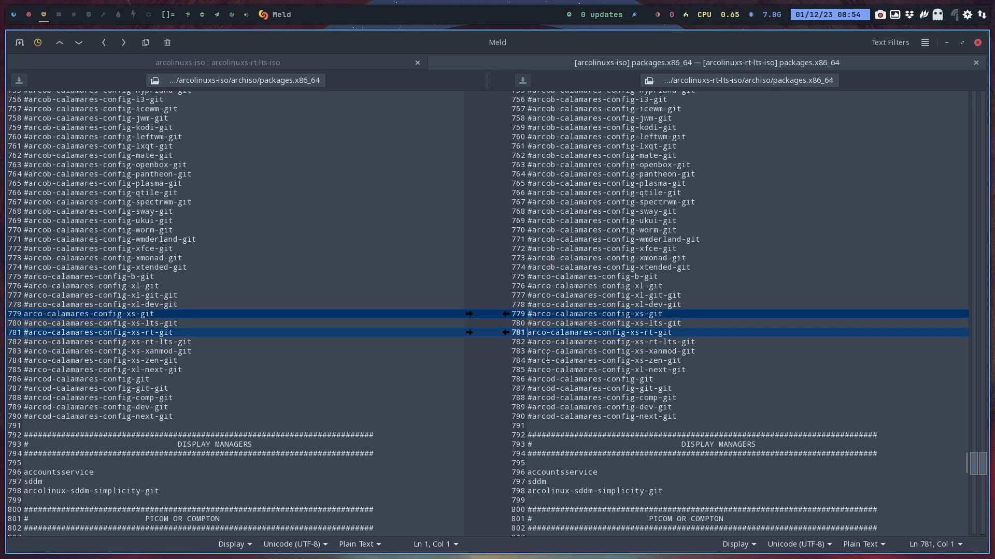
text(#)
key(Down)
key(BackSpace)
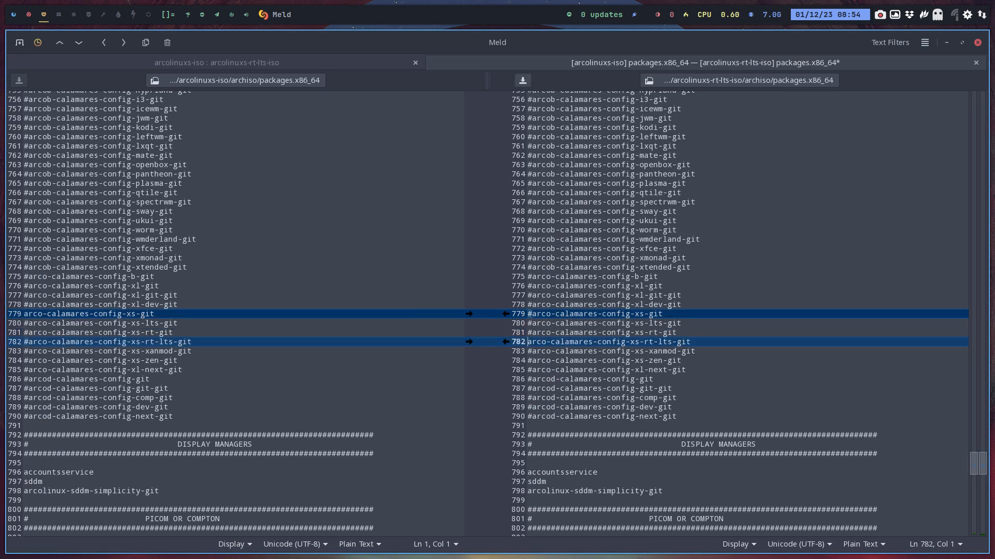
key(ctrl+s)
- In the final ISO SPECIFIC section of the rt-lts packages.x86_64, change the kernel packages to linux-rt-lts and linux-rt-lts-headers, then save and close the file
scroll(735, 332, down, 8)
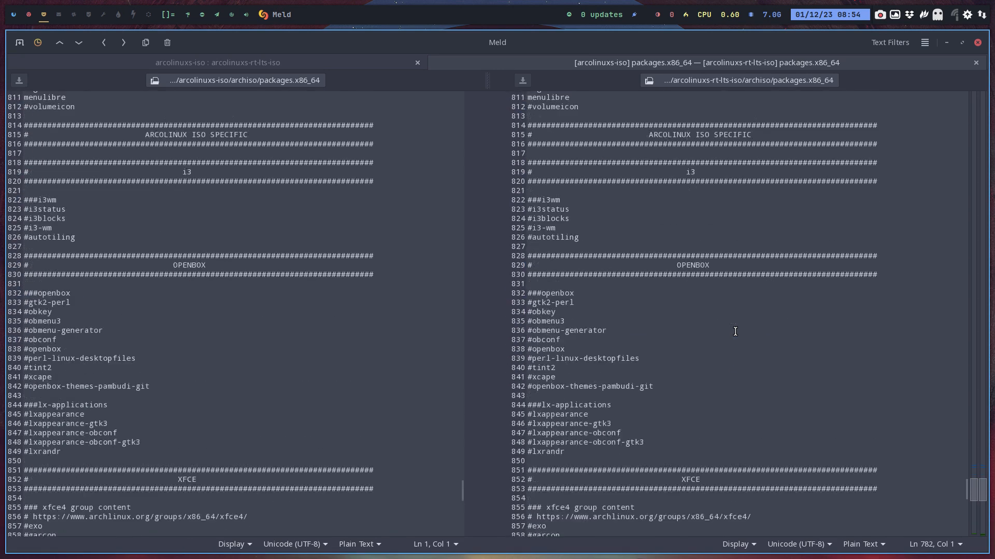
scroll(735, 332, down, 2)
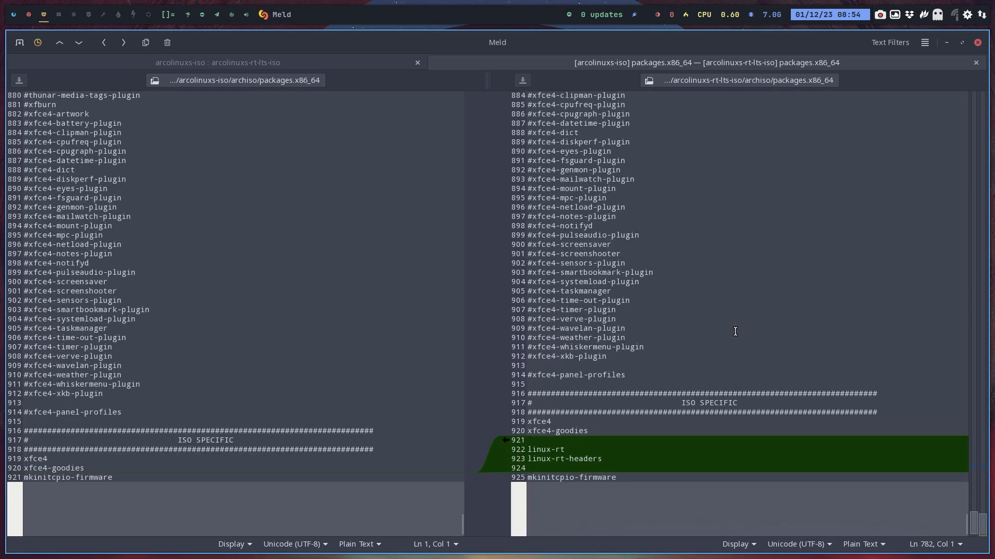
click(590, 449)
text(-lts)
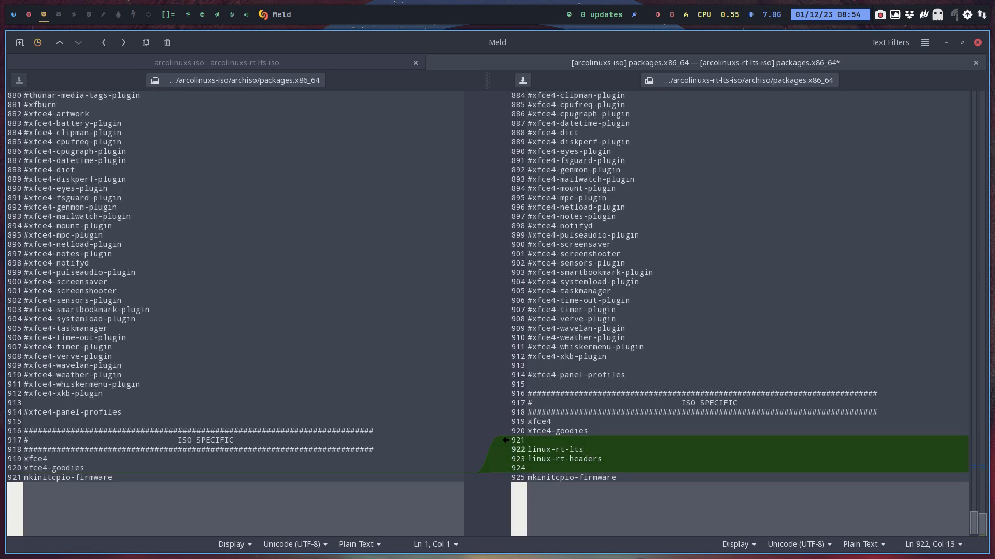
key(Down)
key(Left)
key(Left)
key(Left)
text(lts-)
key(Up)
key(Up)
key(ctrl+s)
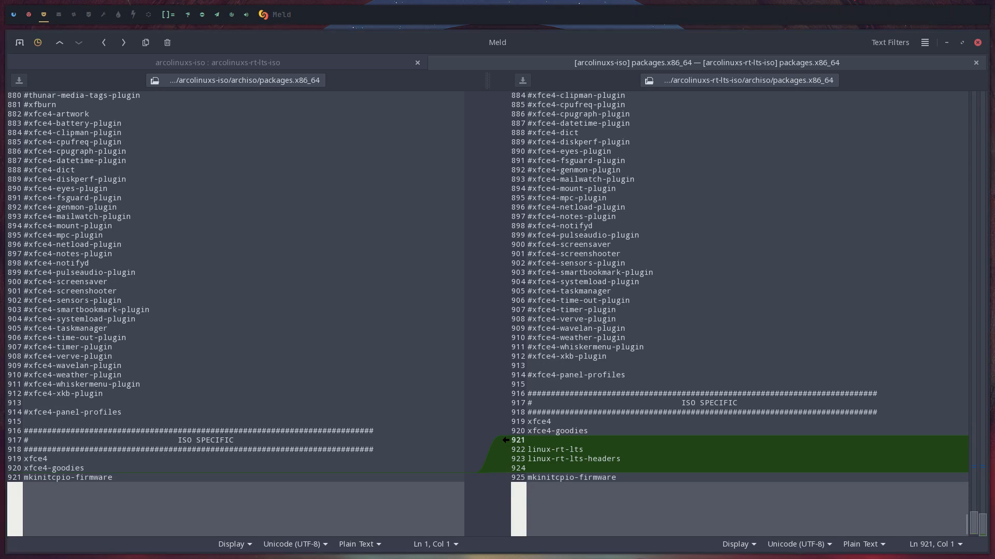
click(976, 62)
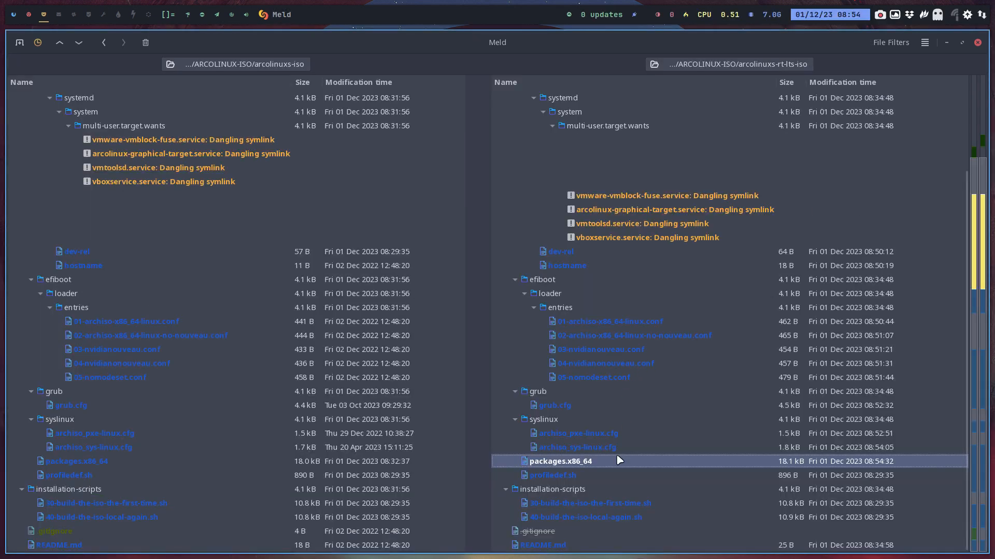
- In the rt-lts profiledef.sh, set iso_name to arcolinuxs-rt-lts and iso_label to arcolinuxs-rt-lts-v24.01.01, then save and close the file
double_click(598, 475)
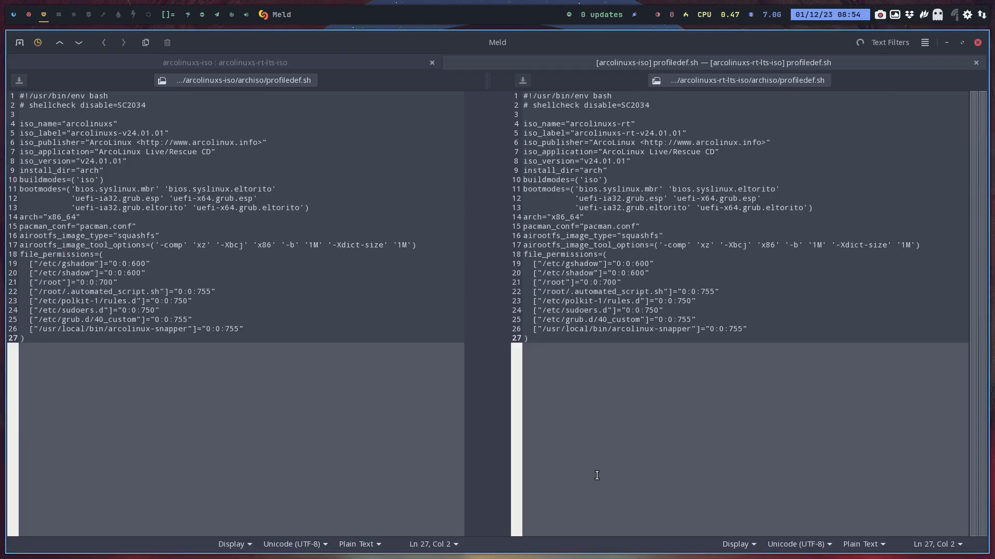
click(633, 123)
text(-lts)
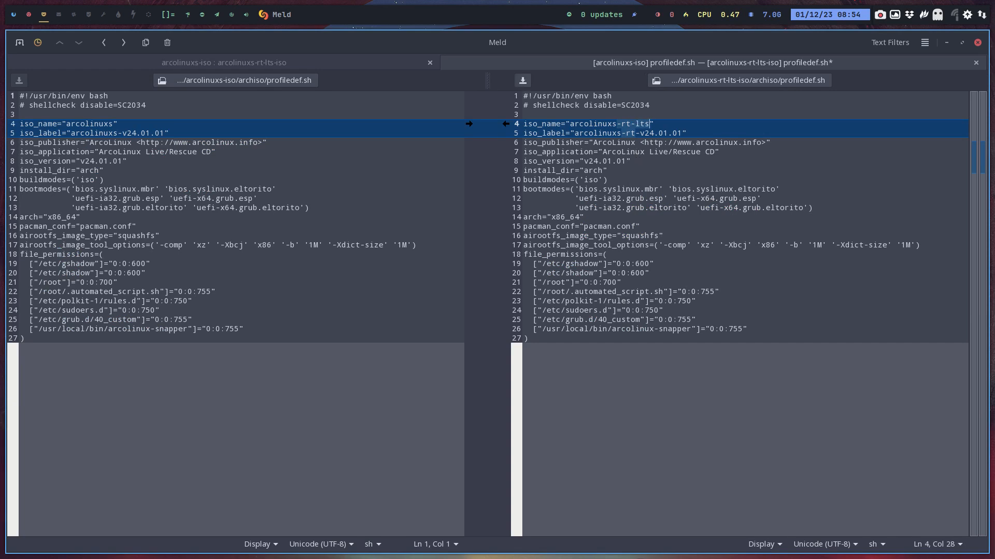
key(Left)
text(-lts)
key(ctrl+s)
click(976, 62)
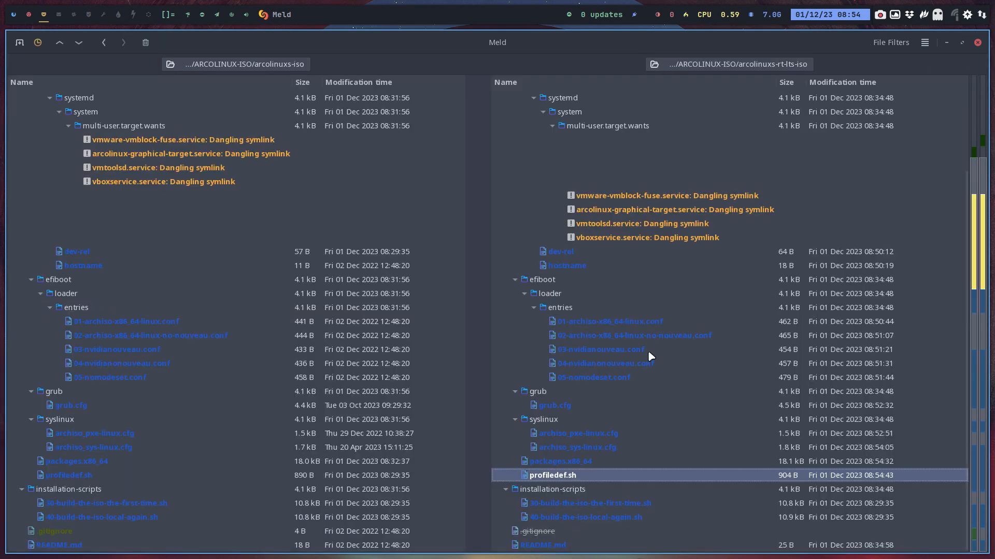
- In the rt-lts 30-build-the-iso-the-first-time.sh, change the isoLabel prefix to arcolinuxs-rt-lts-, then save and close the file
double_click(606, 501)
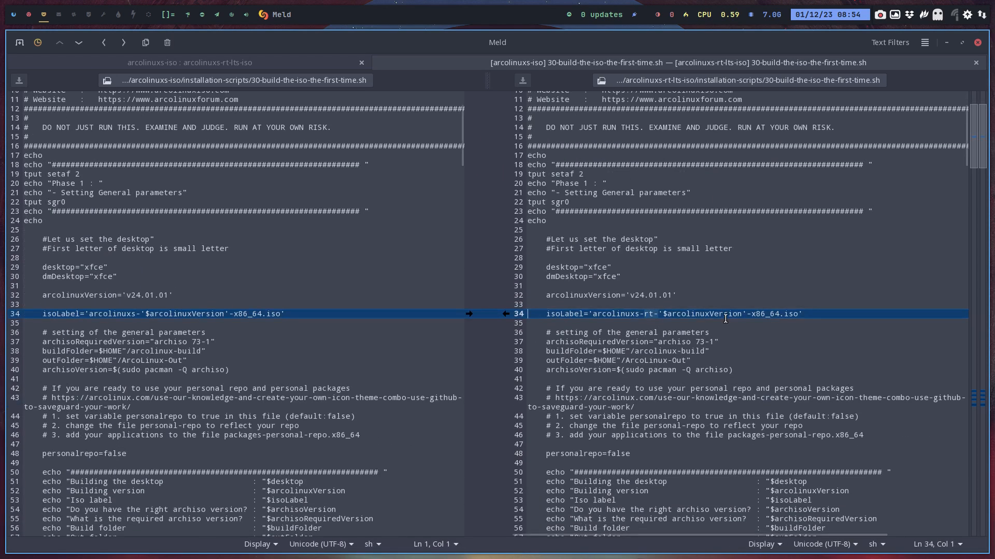
click(654, 314)
text(-lts)
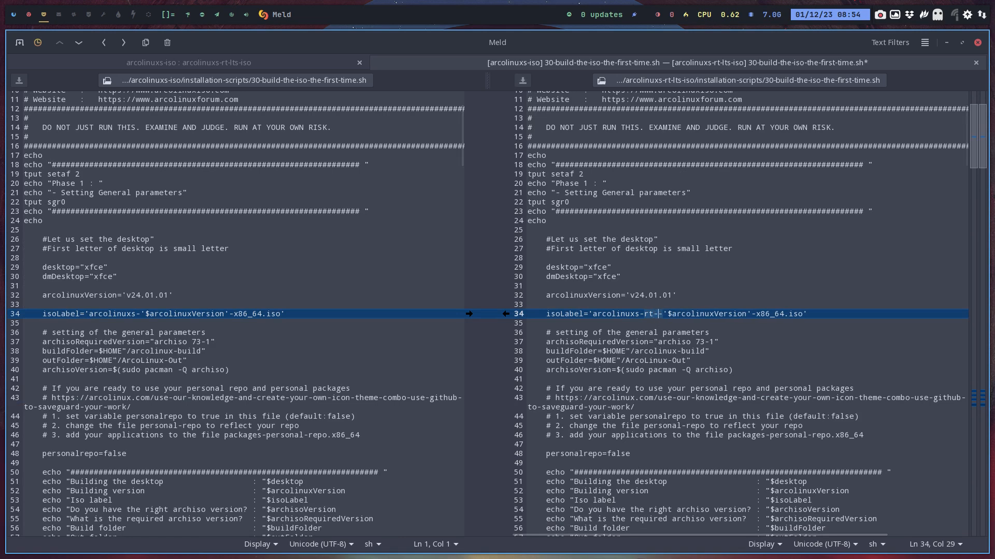
key(ctrl+s)
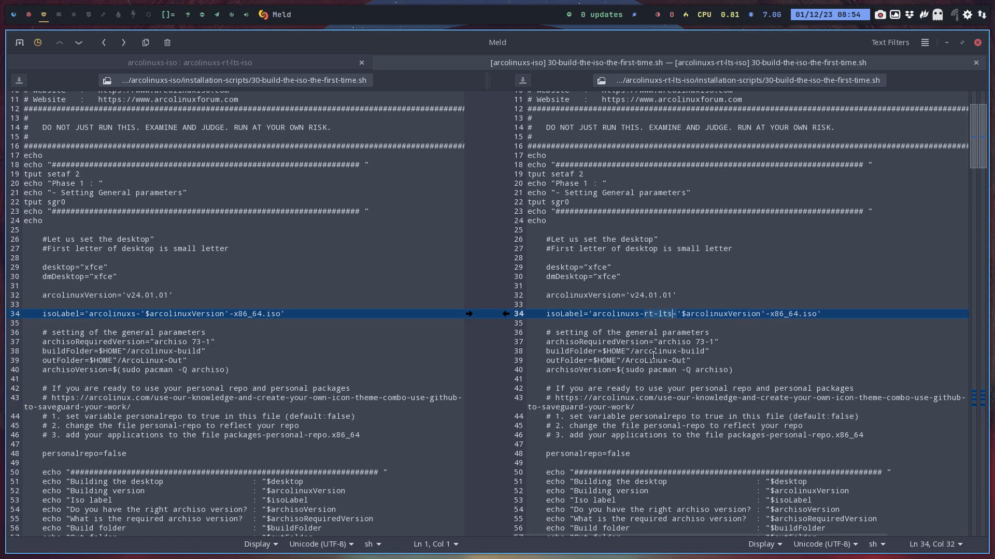
scroll(662, 375, down, 12)
scroll(662, 375, down, 15)
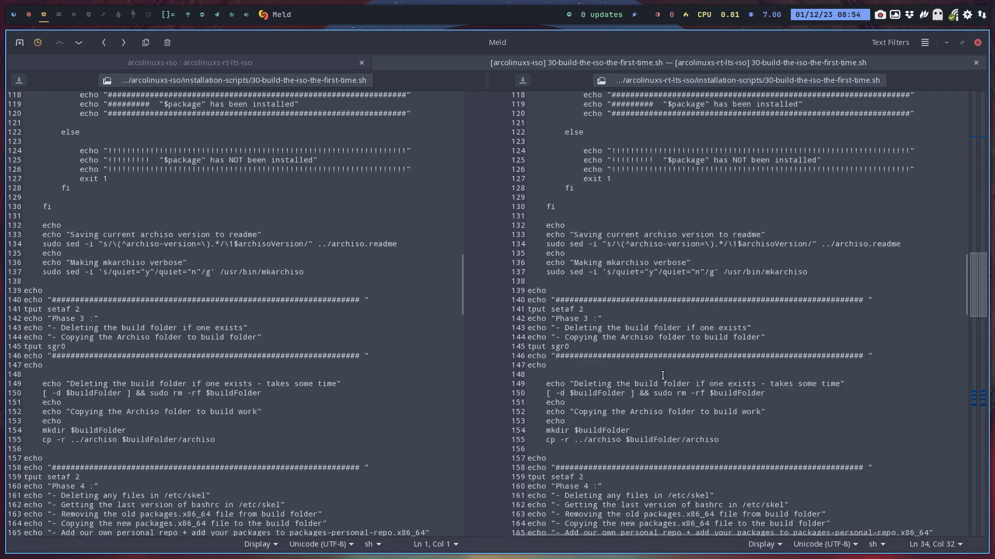
click(977, 62)
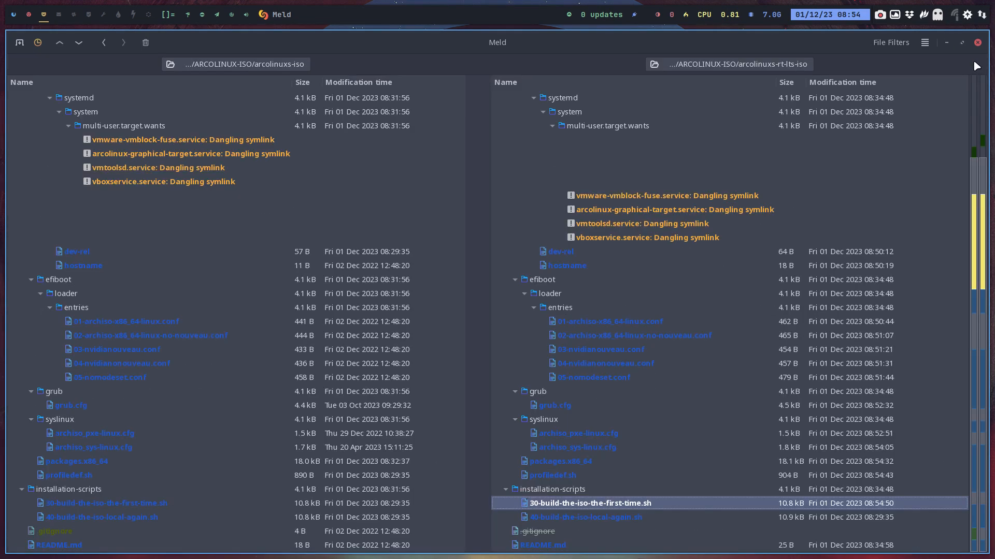
- In the rt-lts 40-build-the-iso-local-again.sh, change the isoLabel prefix to arcolinuxs-rt-lts-, then save and close the file
double_click(628, 512)
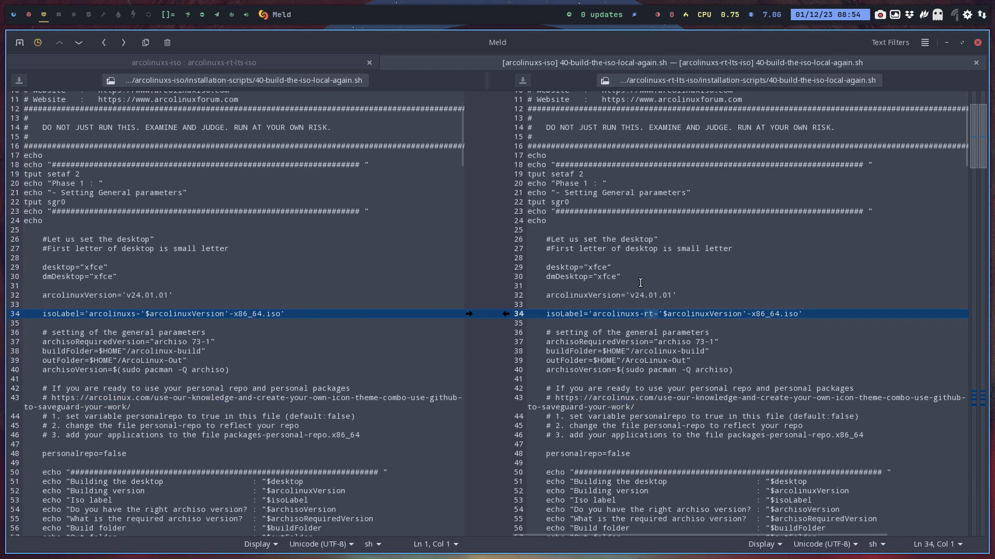
text(-lts)
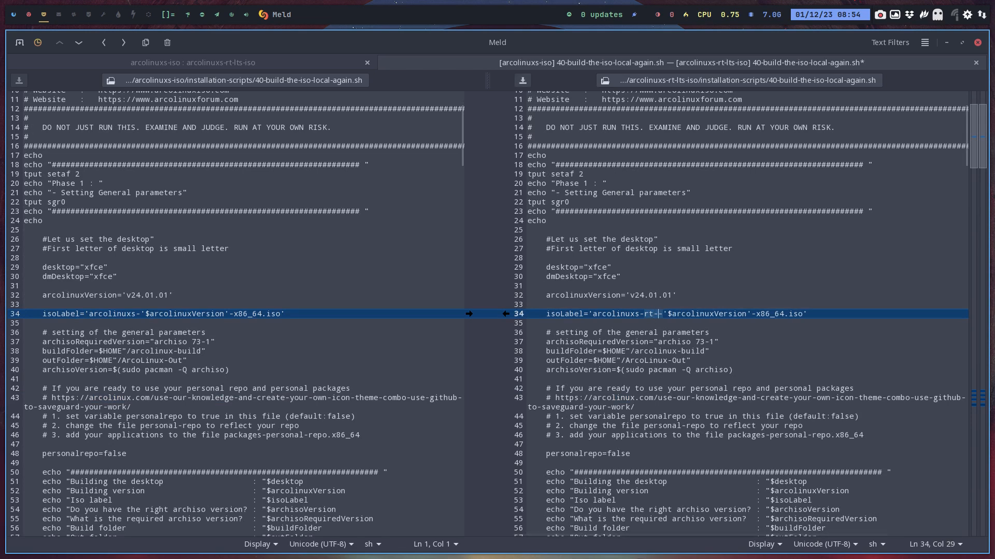
key(ctrl+s)
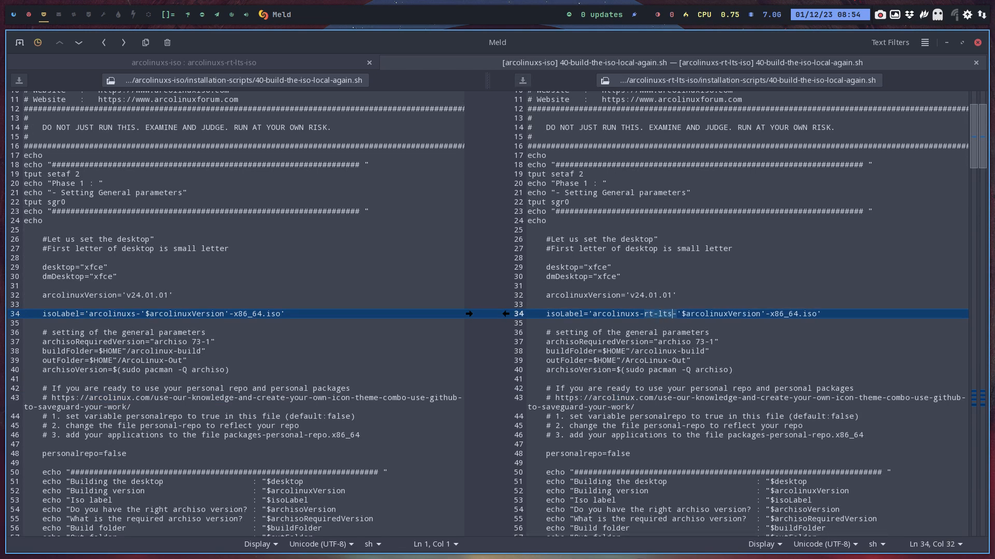
scroll(662, 336, down, 7)
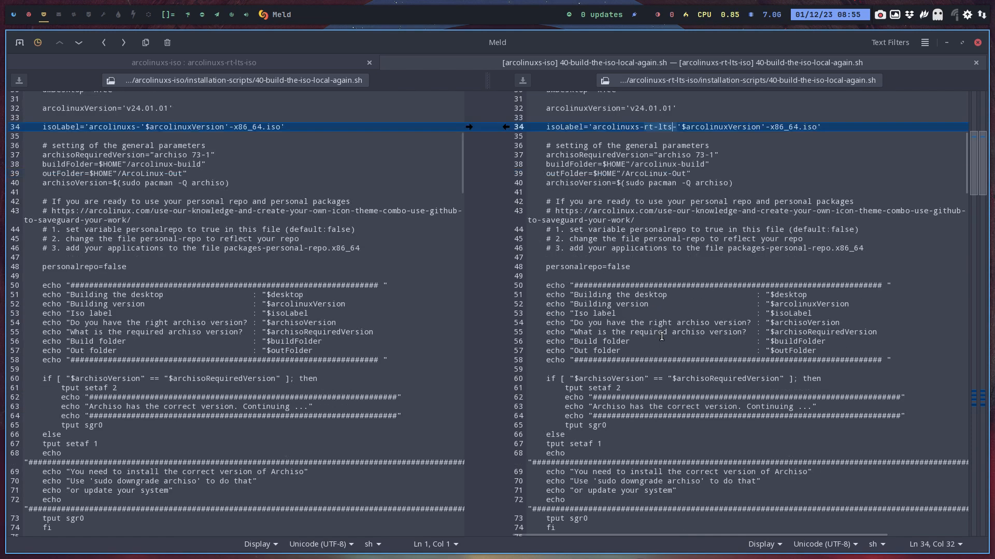
scroll(661, 336, up, 10)
click(974, 63)
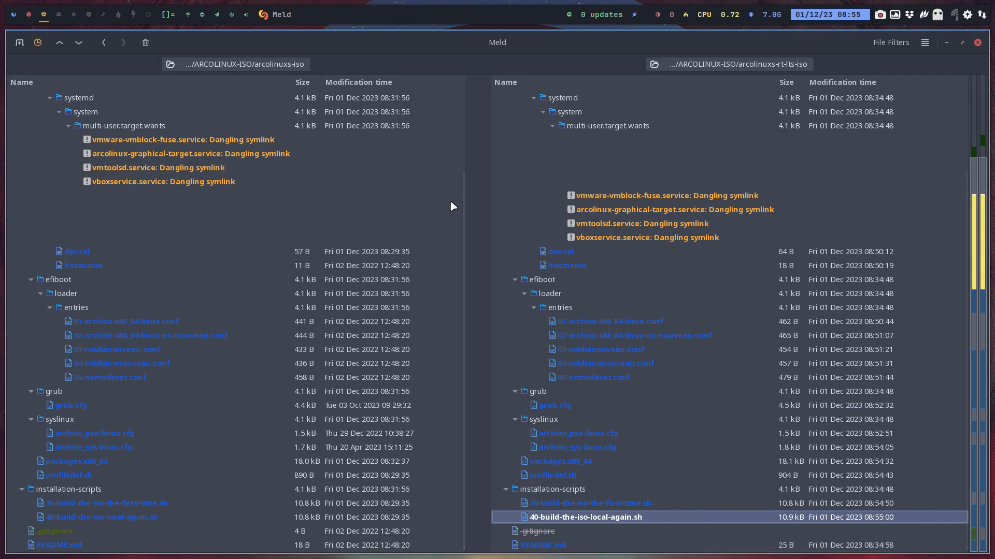
- Close Meld and the remaining terminal and file manager windows on the first two workspaces
key(super+q)
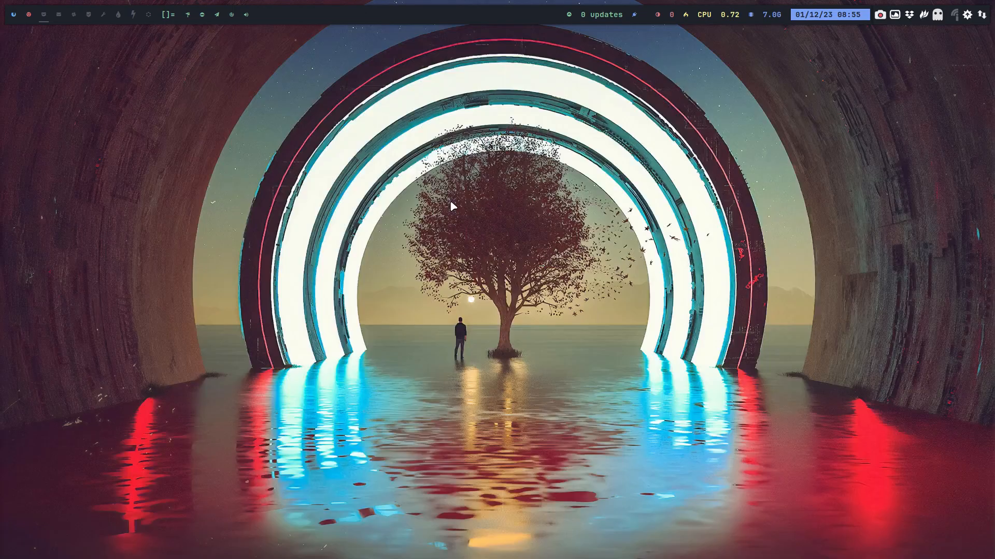
click(29, 11)
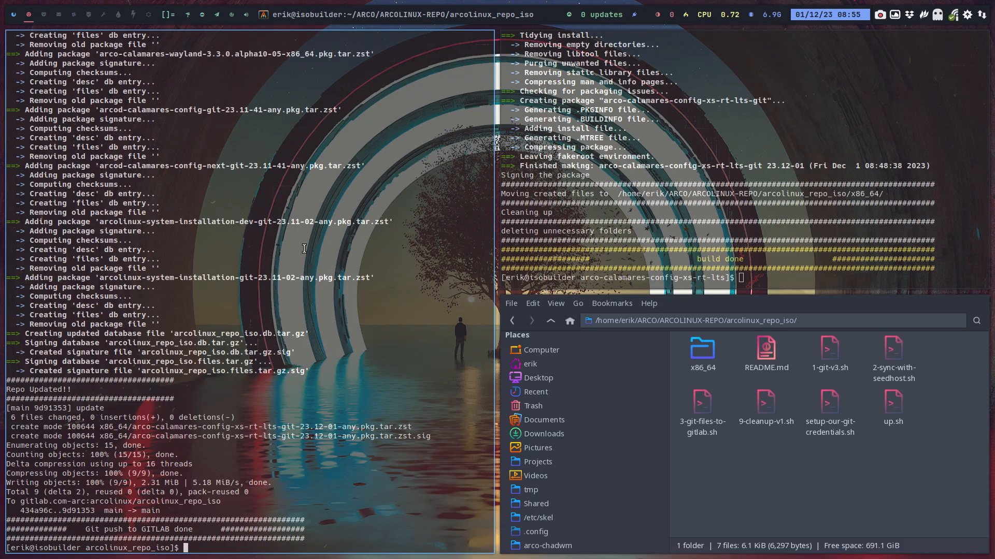
drag(129, 430, 225, 429)
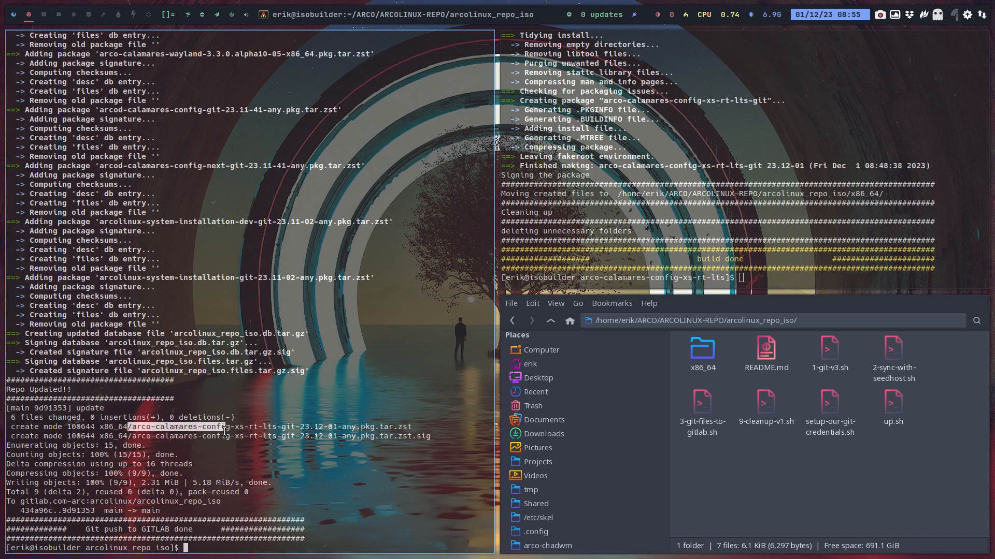
key(super+q)
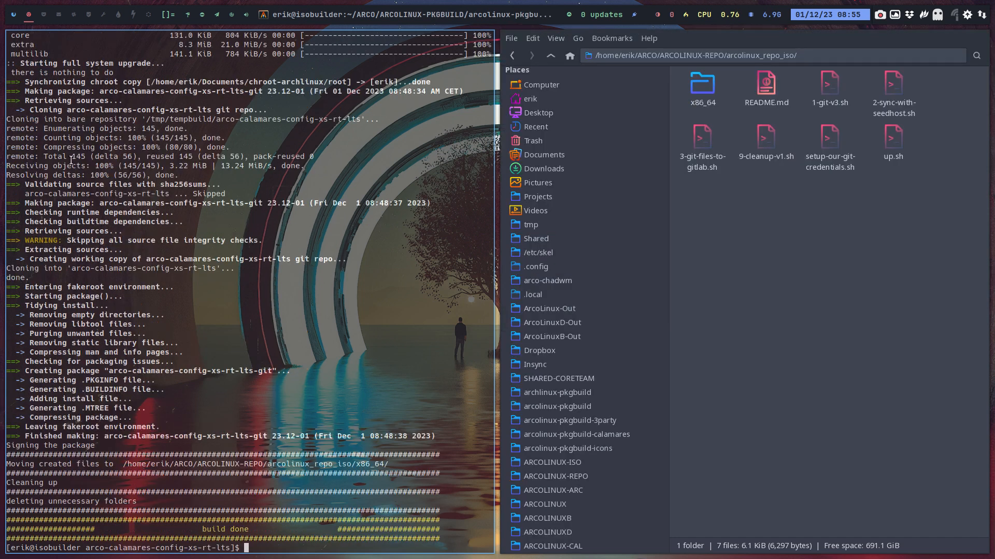
key(super+q)
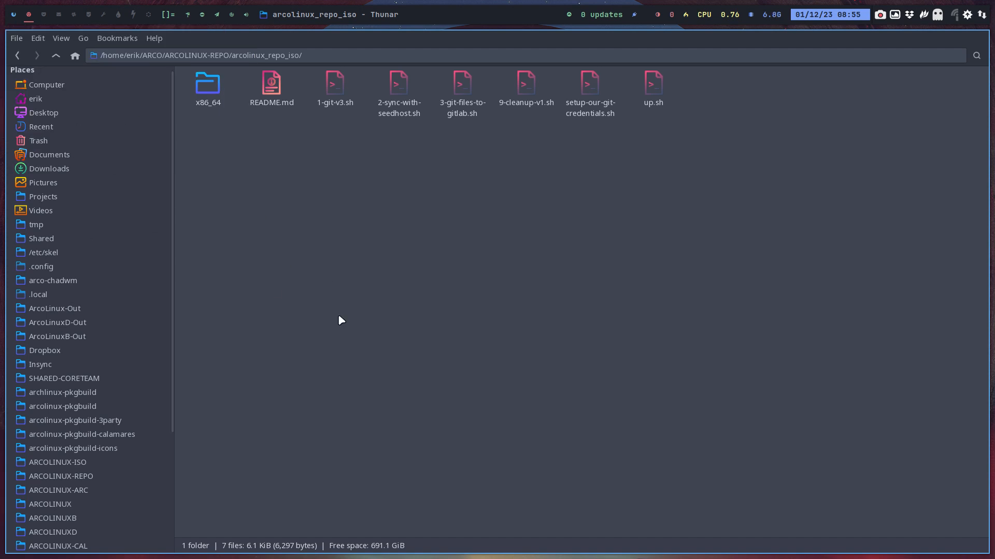
key(super+q)
key(super+1)
key(super+q)
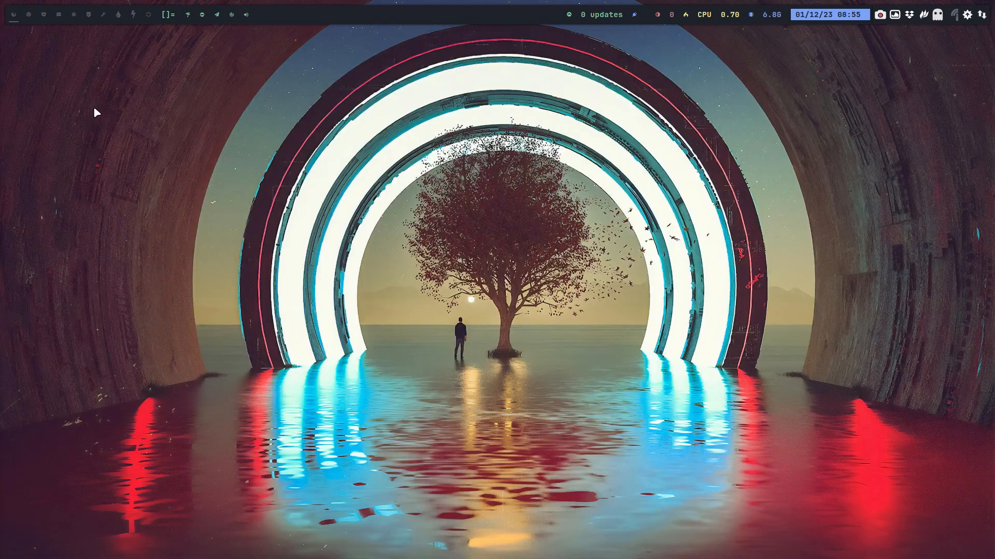
- Open the ARCOLINUX-ISO/arcolinuxs-rt-lts-iso folder in a new Thunar window and start a terminal there
key(super+shift+Return)
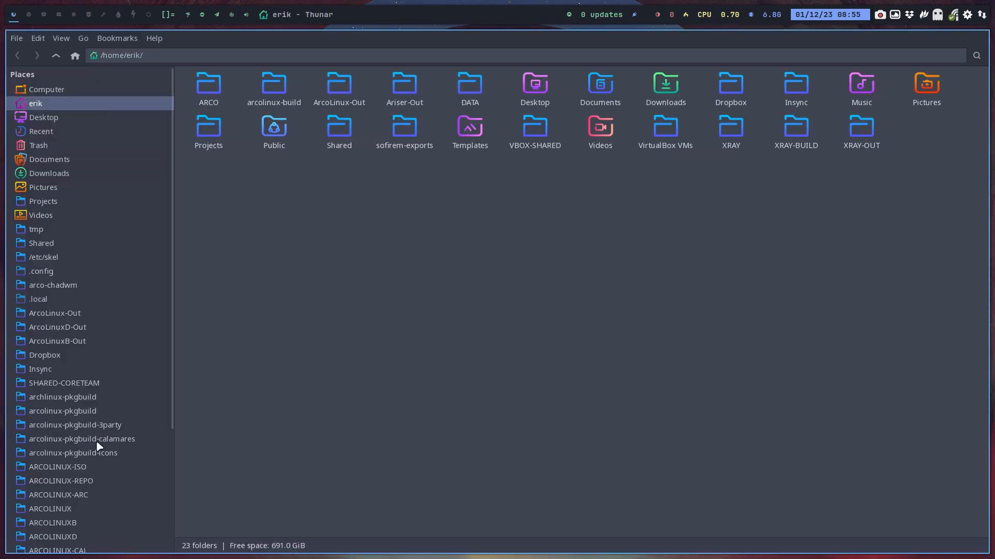
click(57, 467)
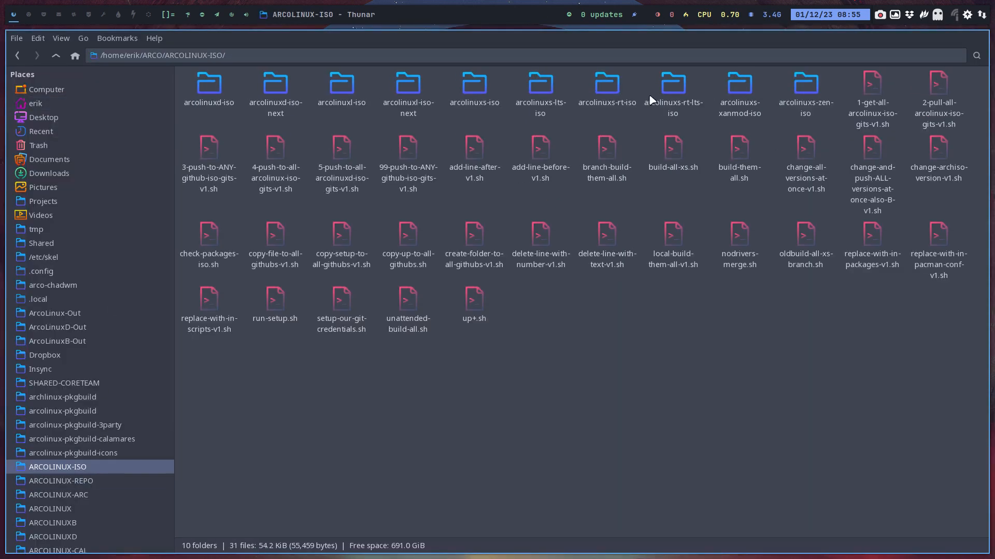
double_click(670, 94)
right_click(482, 161)
click(527, 222)
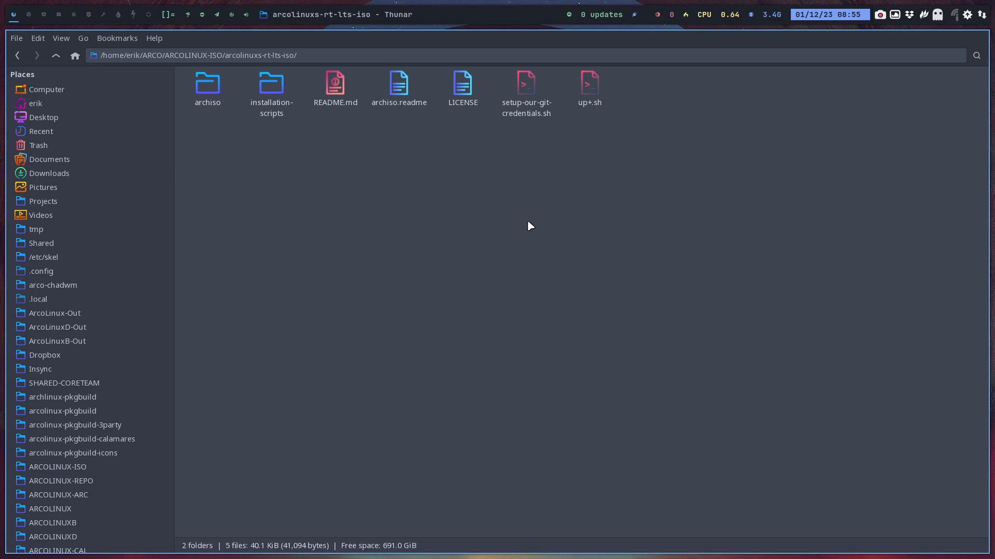
- Run ./up+.sh to push the repository with the commit comment "changes to have rt-lts"
text(./up)
key(Tab)
key(Return)
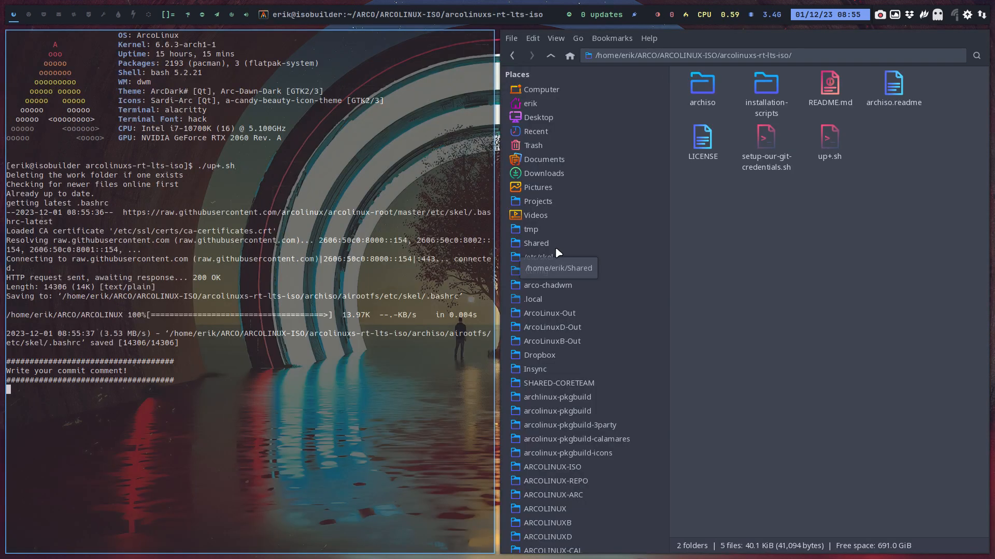
text(changes to have rt-lts)
key(Return)
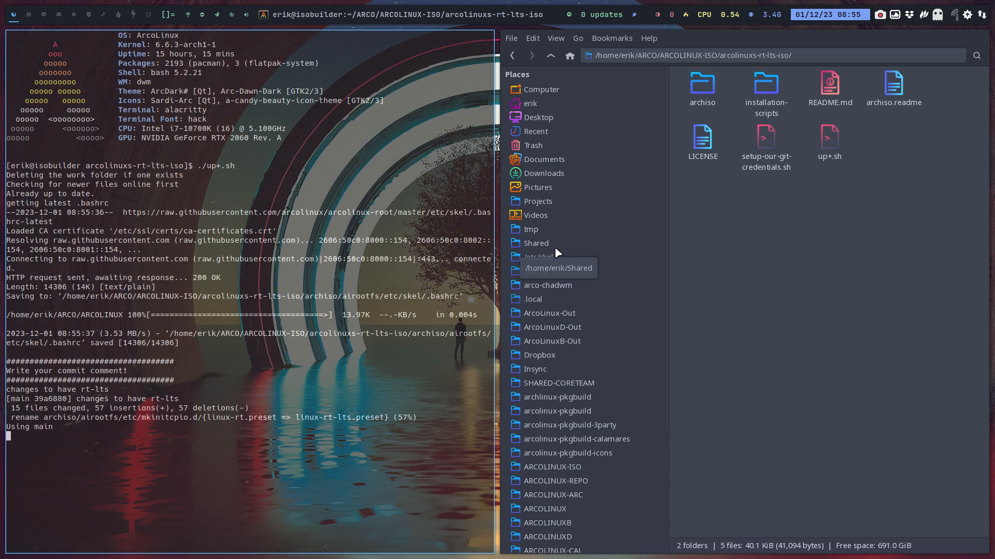
- Open arcolinuxs-rt-lts-iso in the graphical Git client, examine the file diffs of the "changes to have rt-lts" commit, and close the client
right_click(841, 221)
click(884, 331)
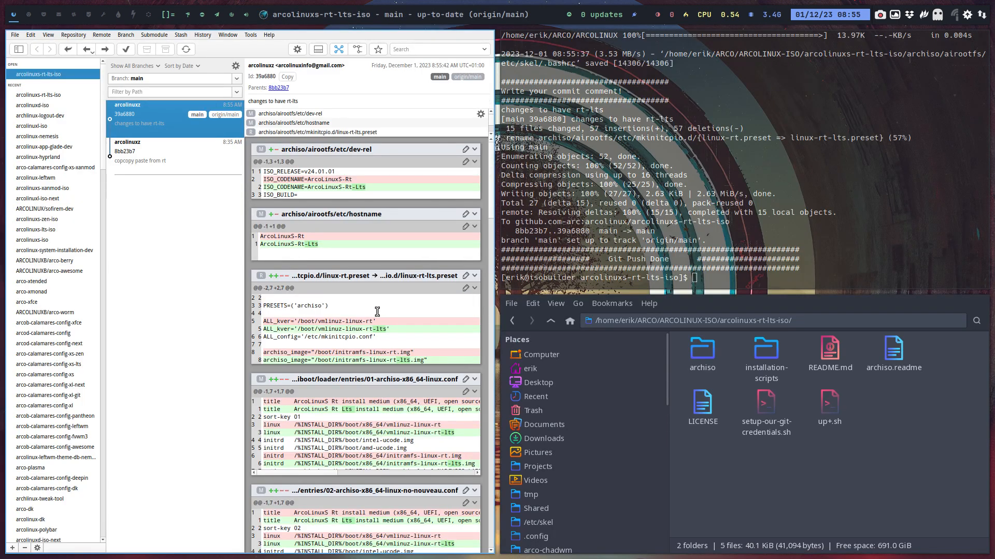
scroll(377, 312, down, 4)
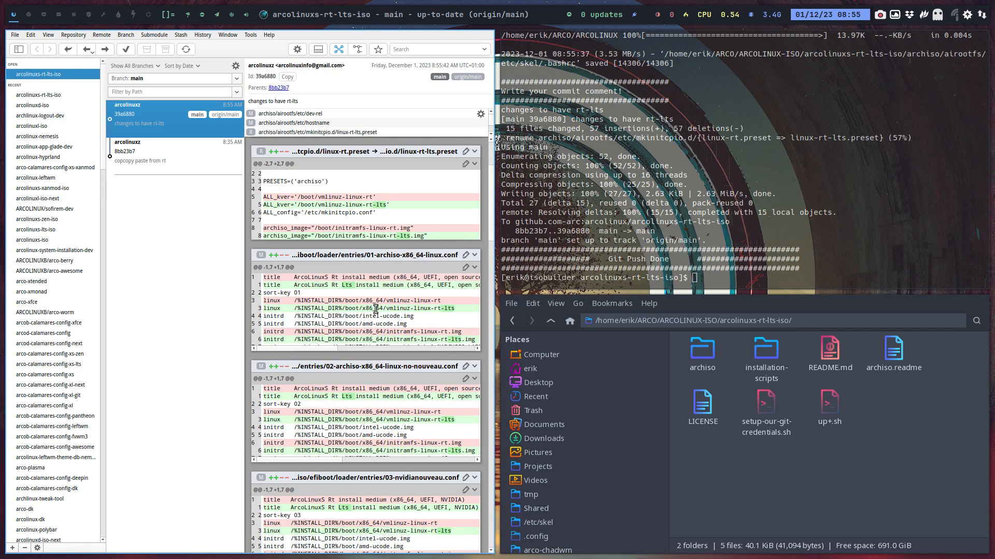
scroll(376, 309, down, 3)
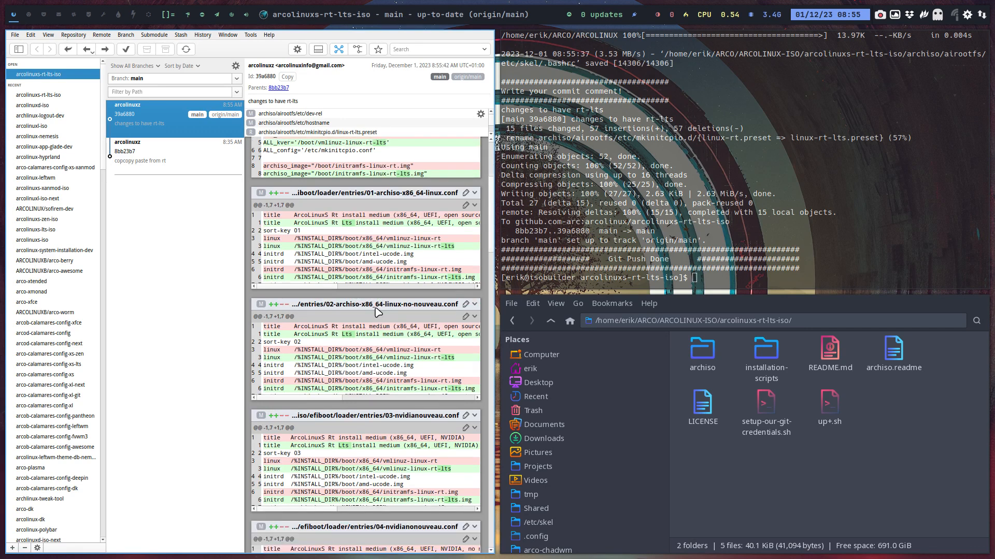
scroll(376, 311, down, 3)
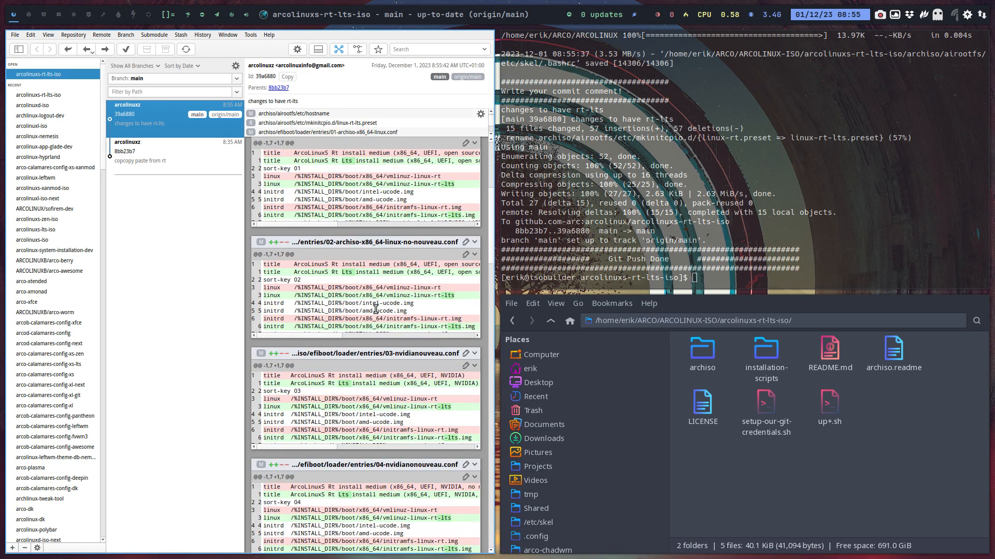
scroll(377, 311, down, 7)
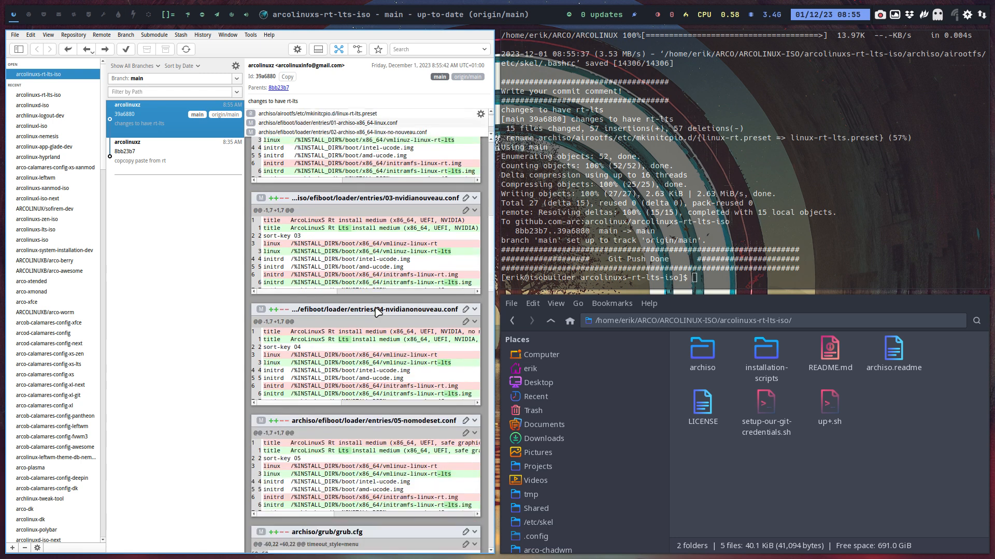
scroll(377, 311, down, 3)
scroll(363, 290, right, 5)
scroll(344, 385, down, 3)
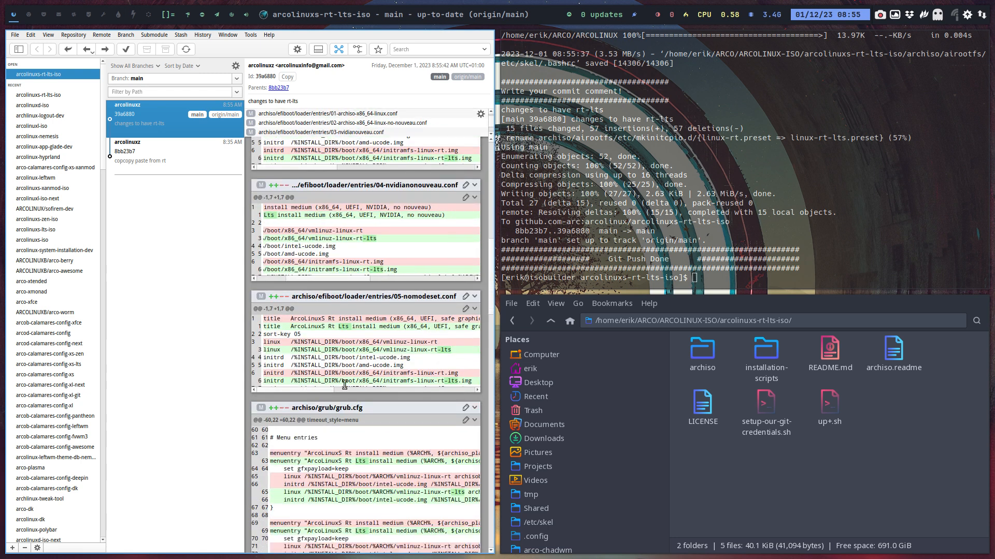
scroll(344, 385, down, 15)
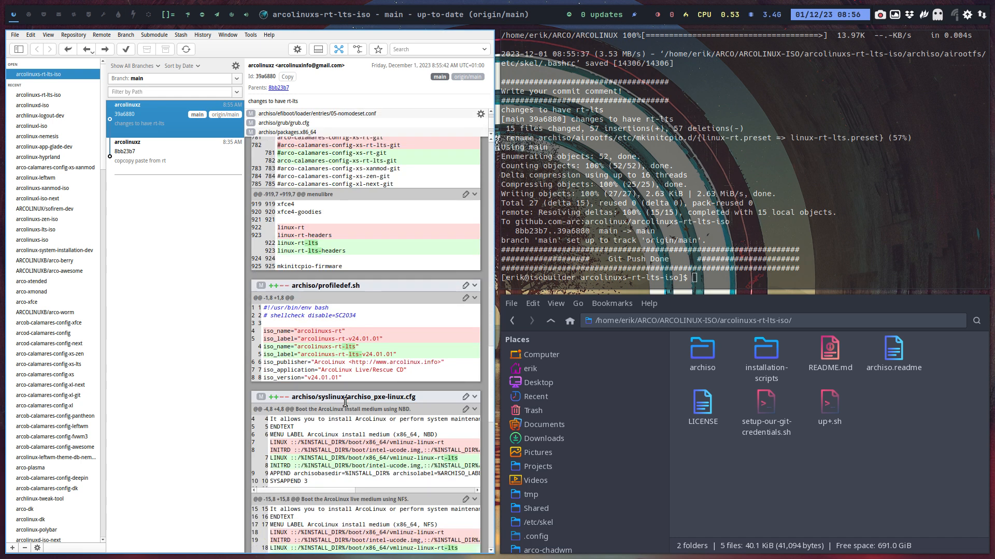
scroll(346, 403, down, 4)
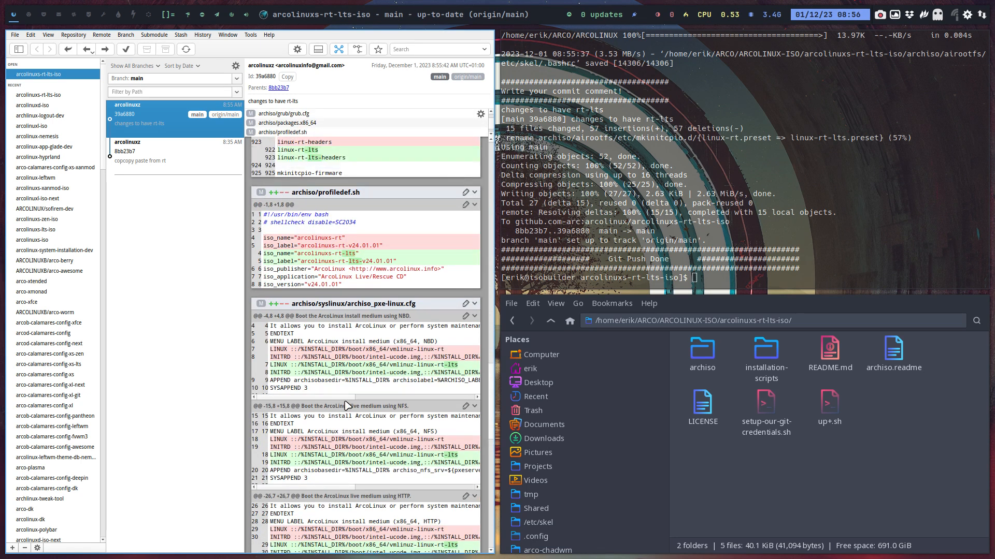
scroll(347, 405, down, 12)
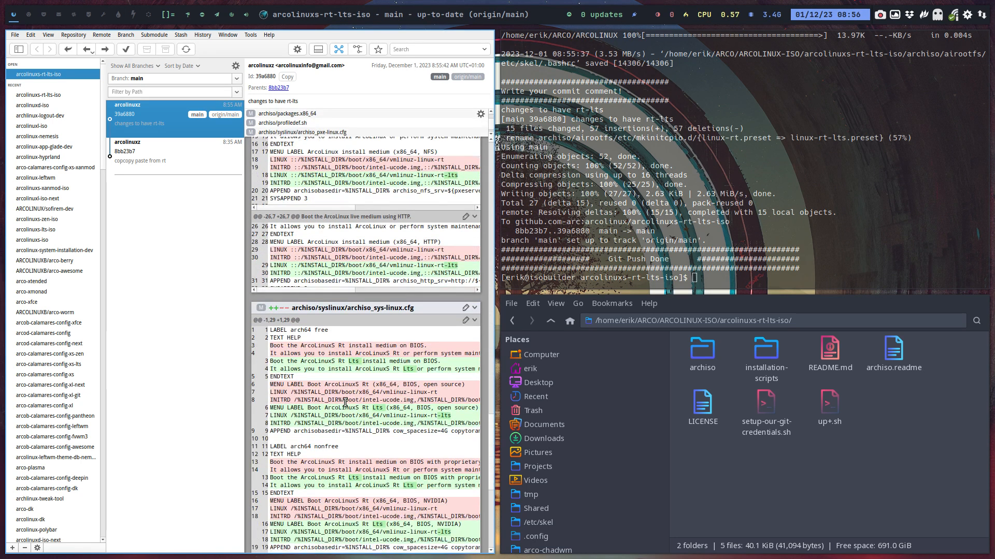
scroll(345, 403, down, 13)
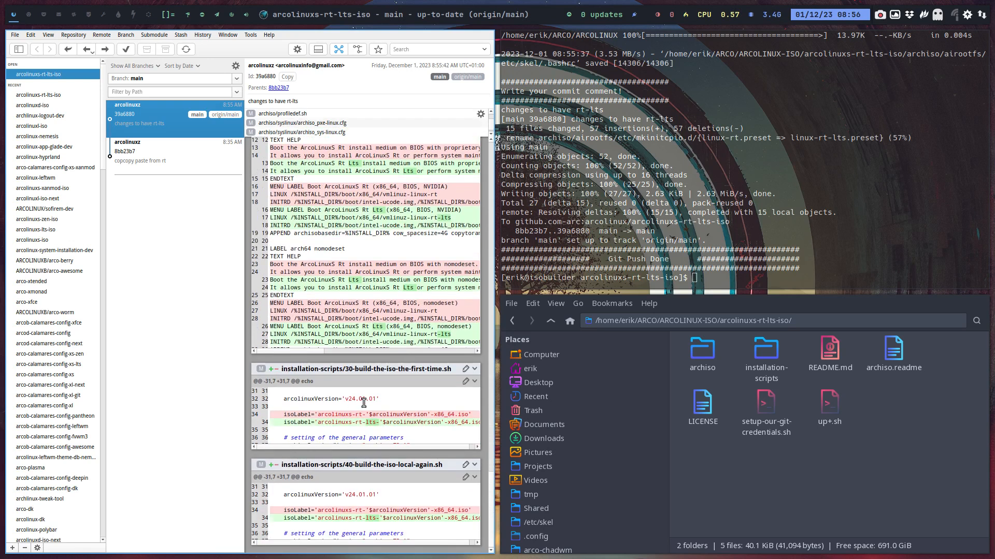
key(super+q)
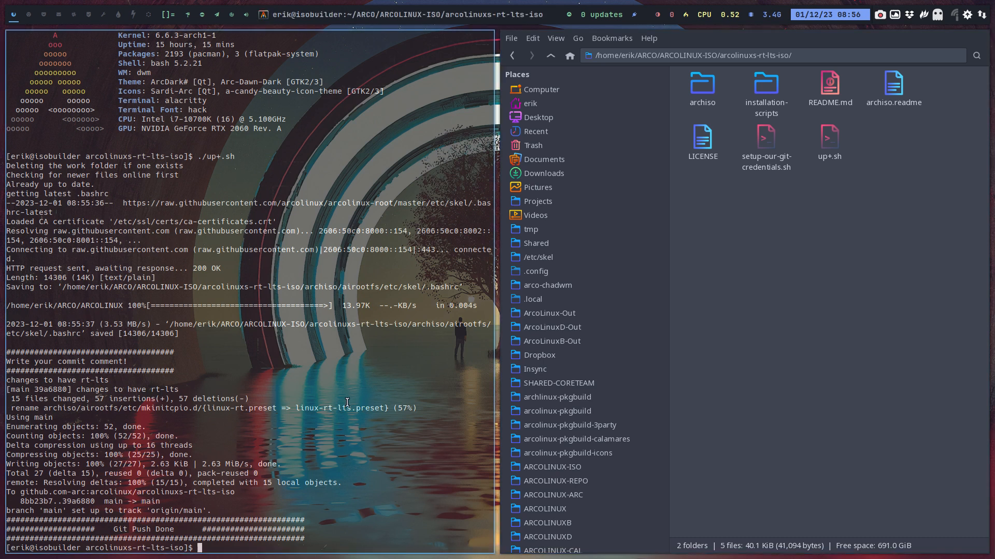
- Search the arcolinuxs-rt-lts-iso folder with rg for "rt", examine the matches across the files, and close the terminal
text(rg rt)
key(Return)
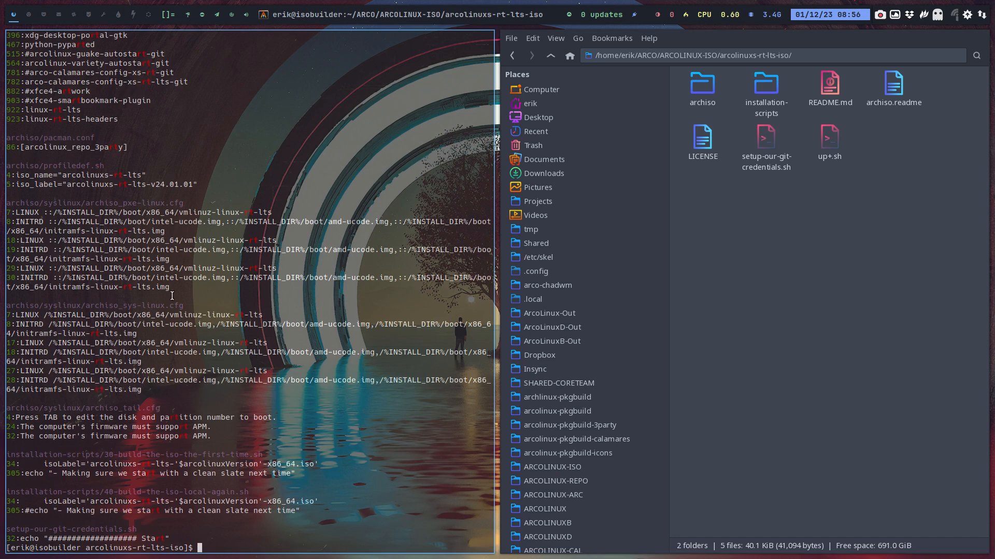
scroll(145, 311, up, 5)
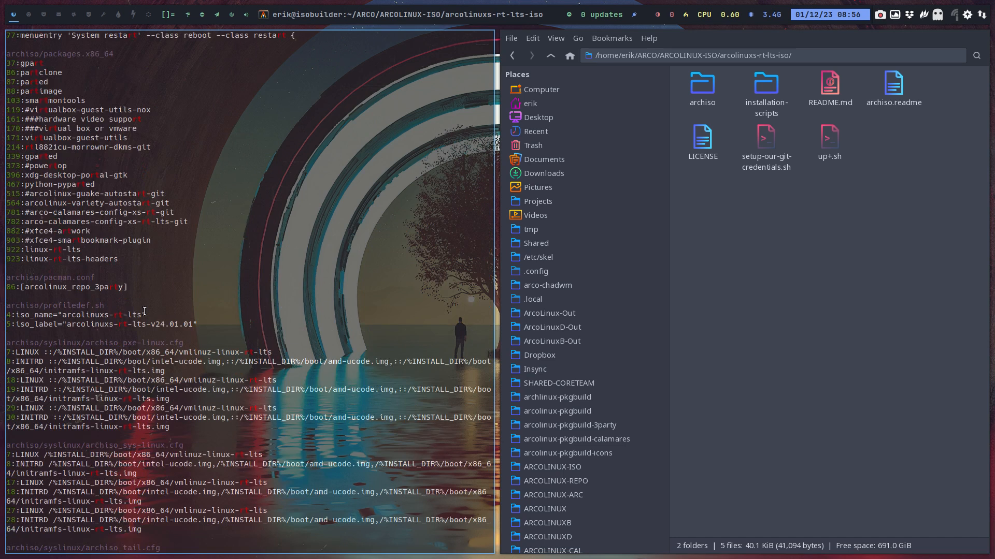
scroll(144, 311, up, 3)
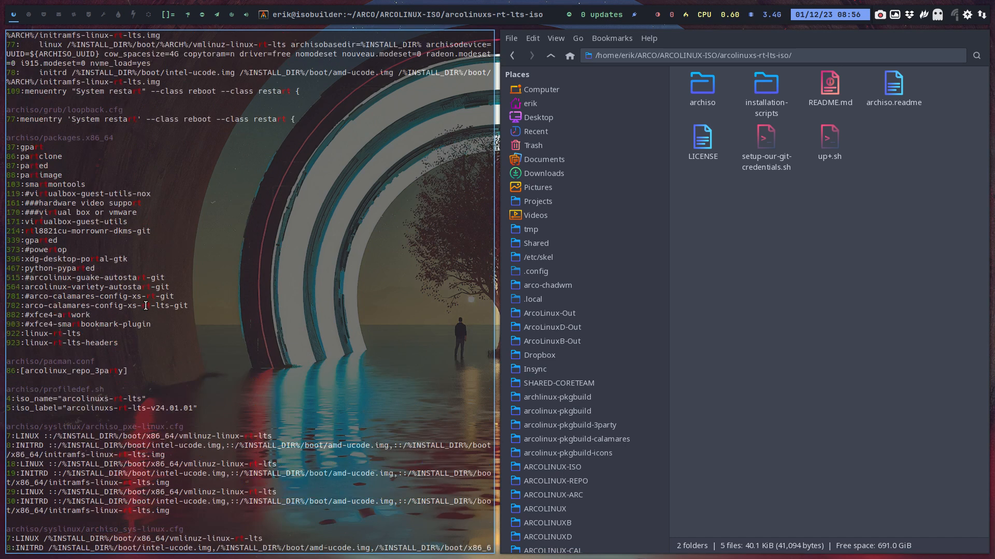
scroll(139, 299, up, 8)
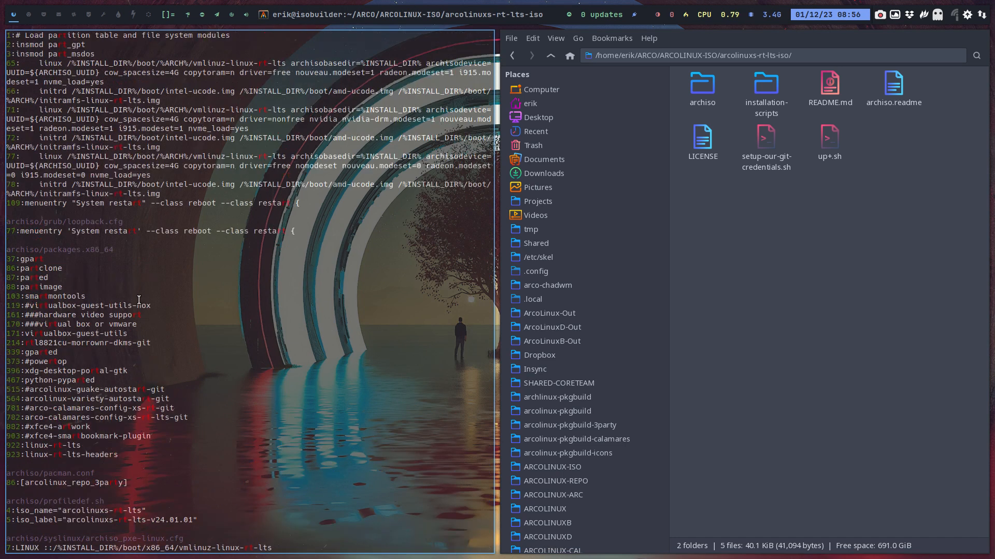
scroll(139, 299, up, 3)
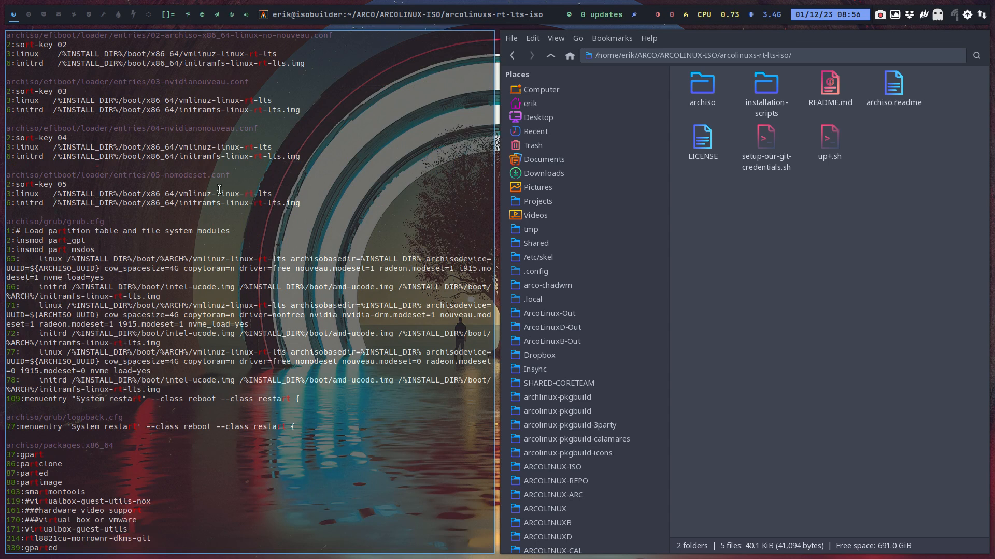
scroll(296, 151, up, 12)
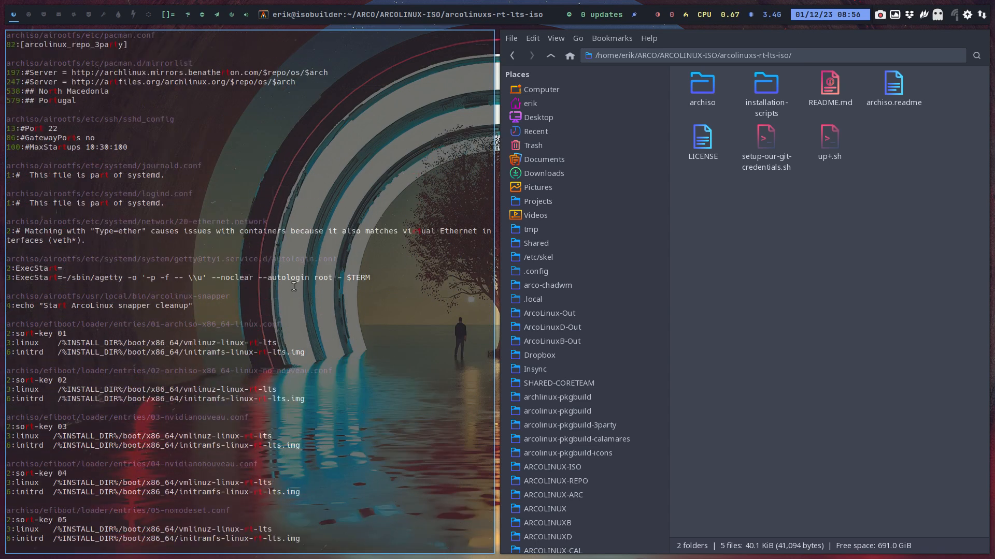
scroll(294, 288, up, 8)
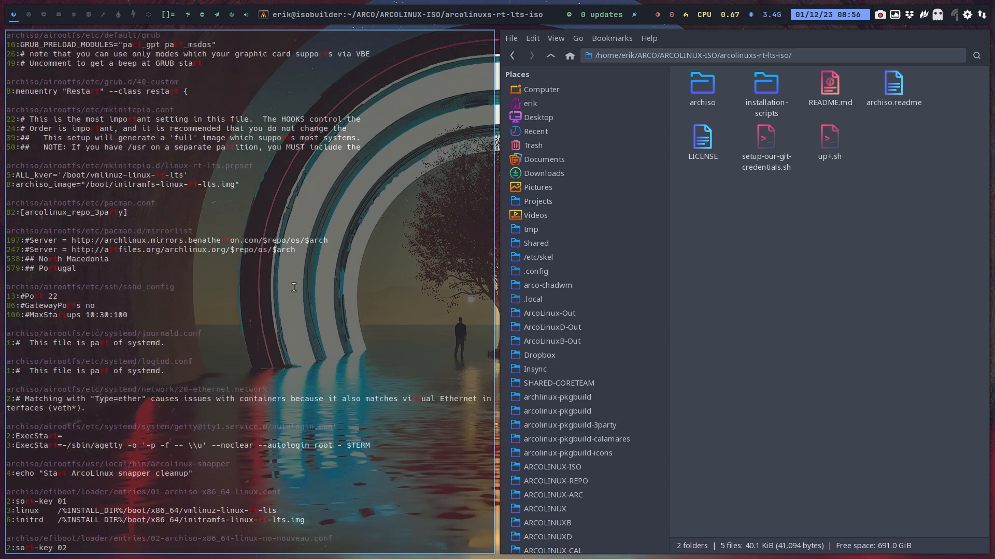
scroll(293, 288, up, 7)
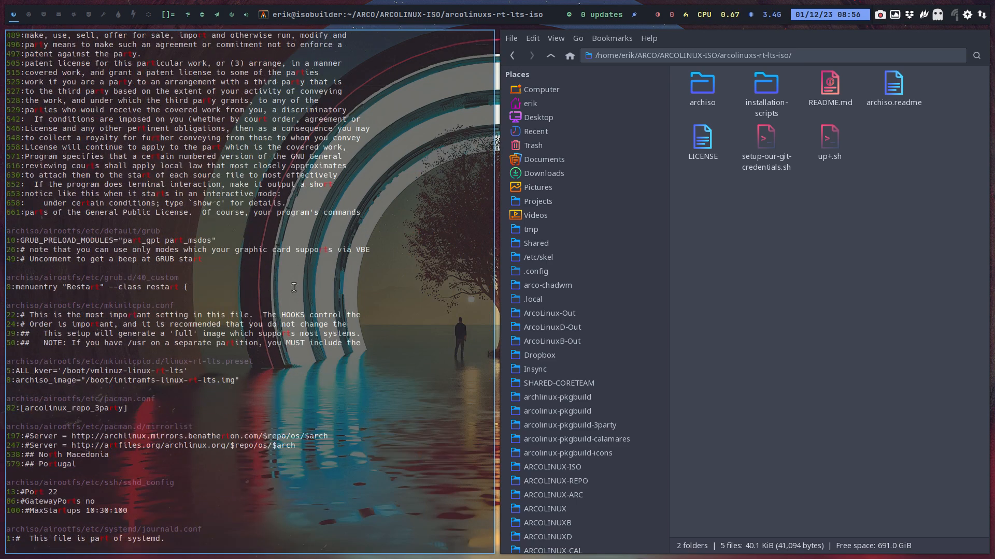
scroll(294, 287, up, 20)
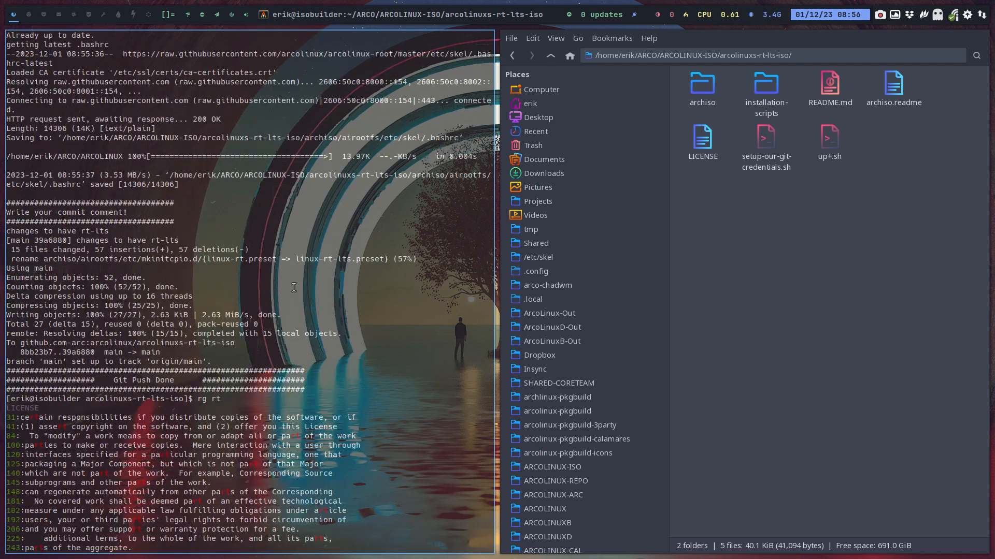
key(super+q)
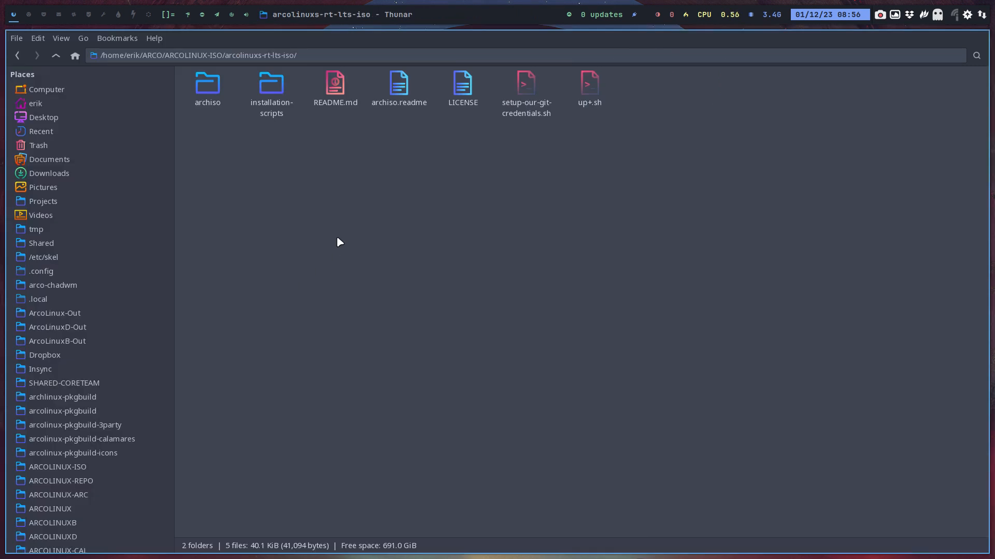
- Start a terminal in the installation-scripts folder, run ./40-build-the-iso-local-again.sh, and check the iso label in the output
double_click(277, 85)
right_click(306, 197)
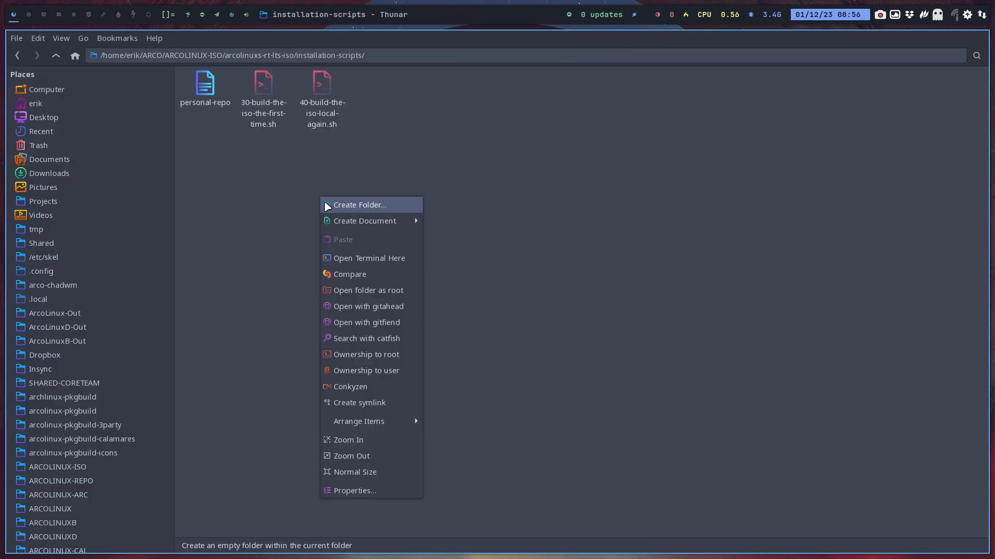
click(366, 260)
text(./)
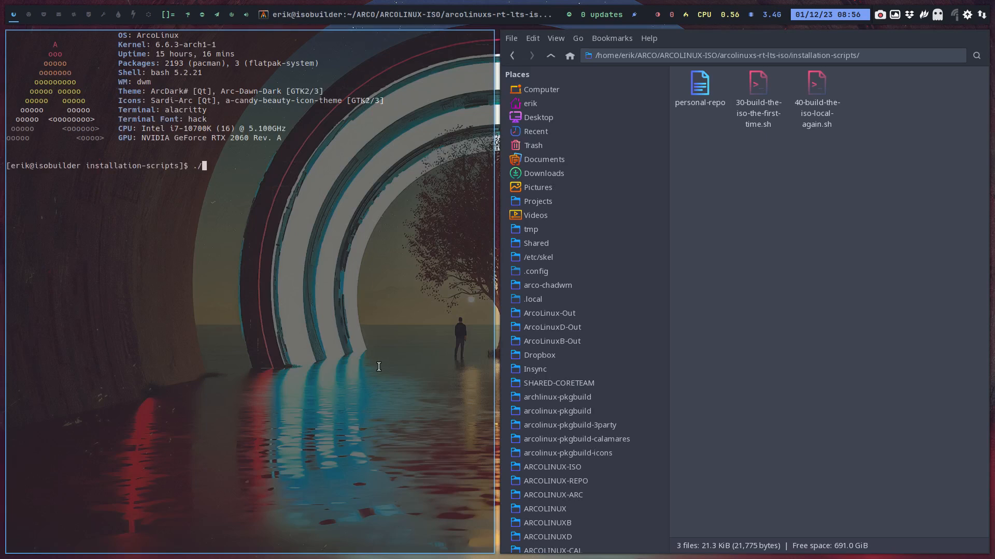
text(40)
key(Tab)
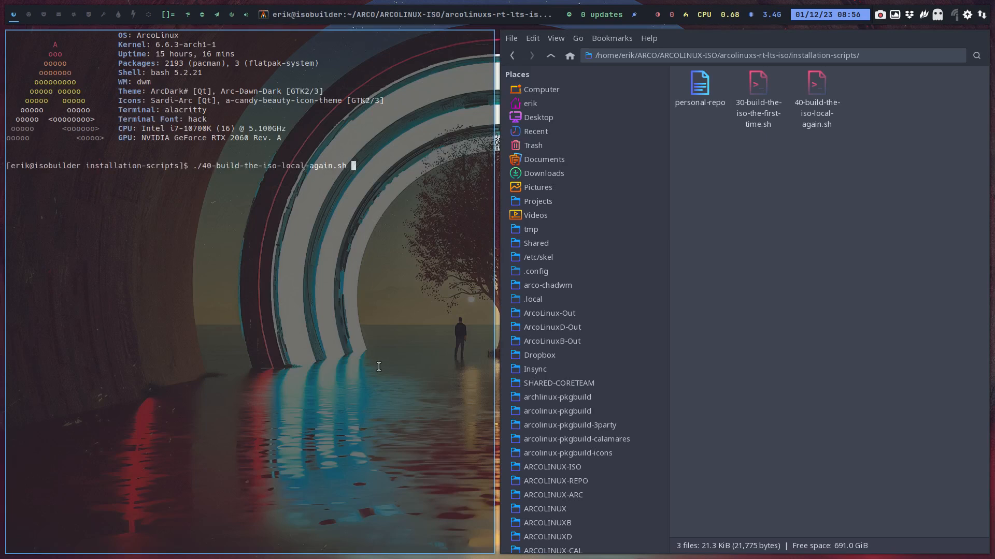
key(Return)
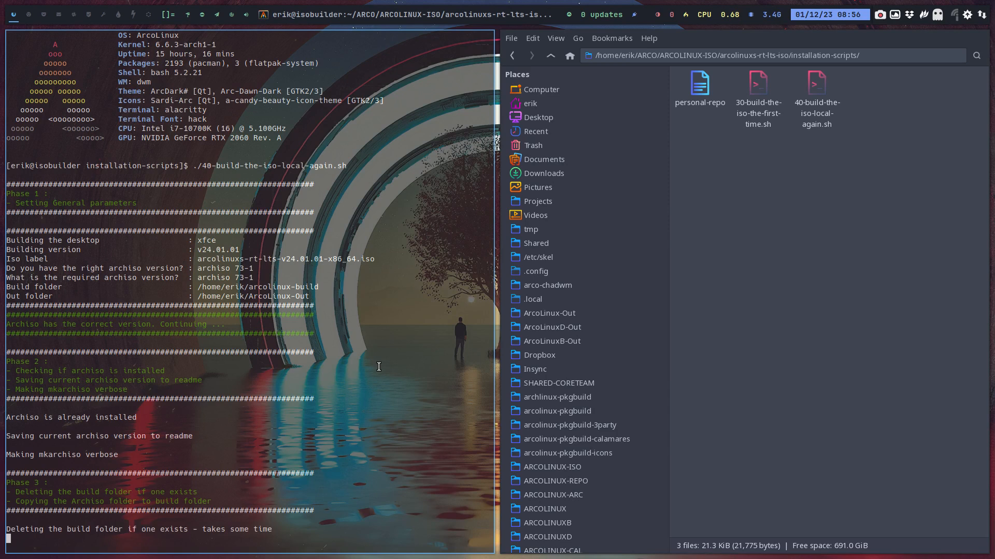
drag(244, 259, 314, 259)
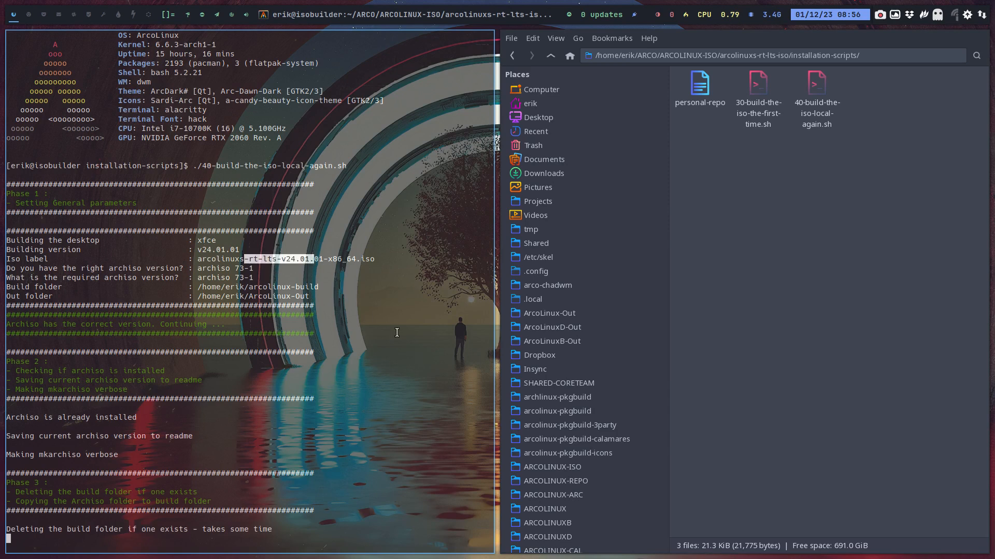
- Switch to an empty workspace, start the Vivaldi browser and load the arcolinuxb.com website
click(148, 14)
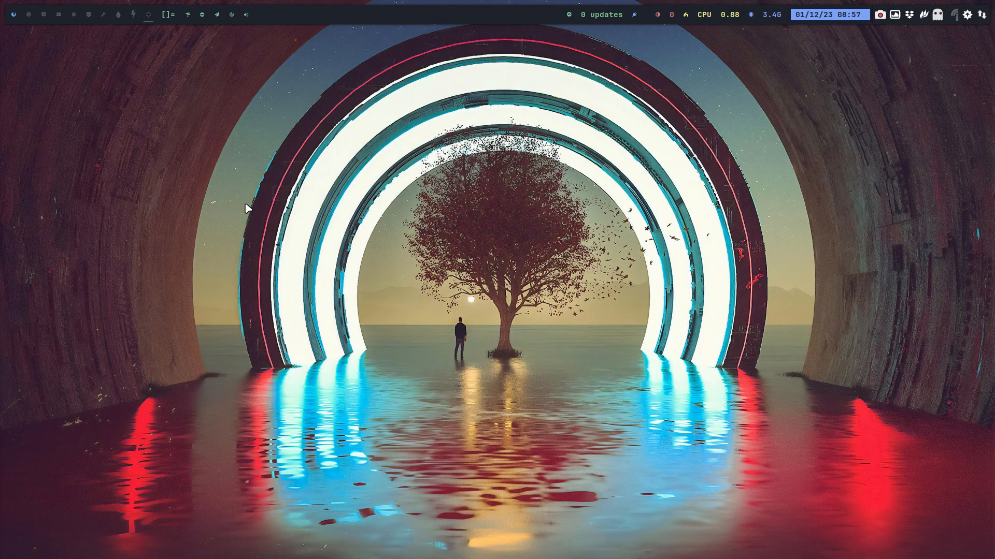
key(super+w)
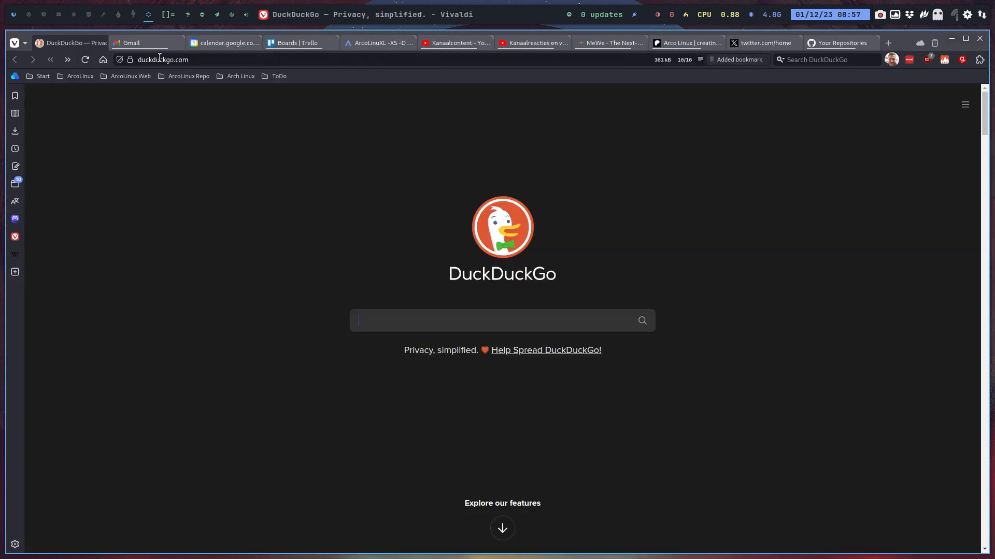
click(160, 58)
text(arcoli)
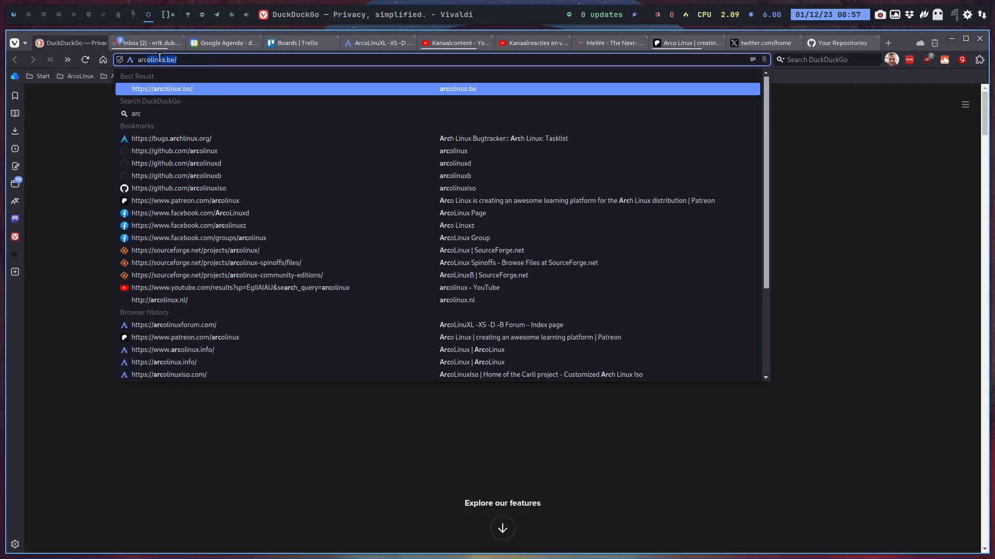
text(nuxb)
key(Return)
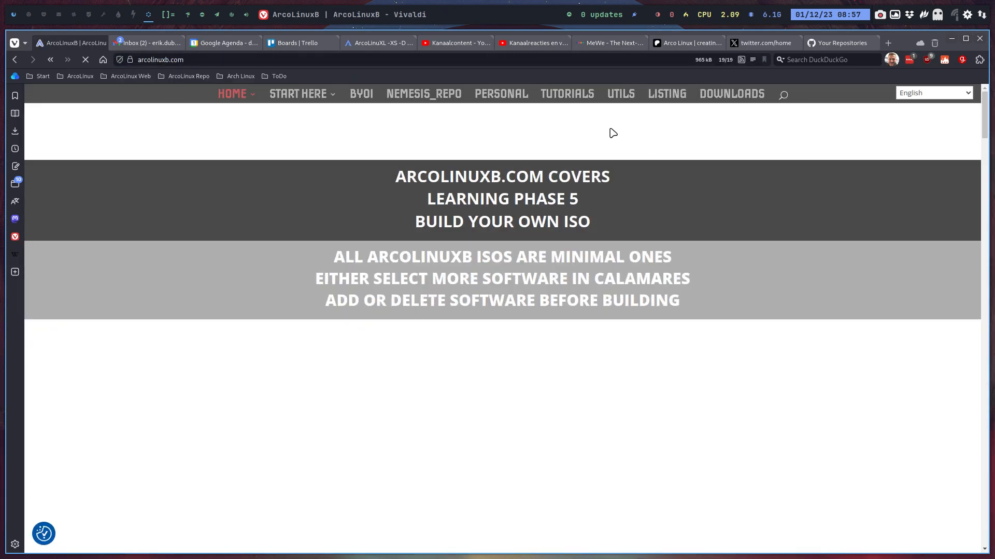
- Look through the tutorials on the ArcoLinuxB site and open its BYOI page
click(581, 103)
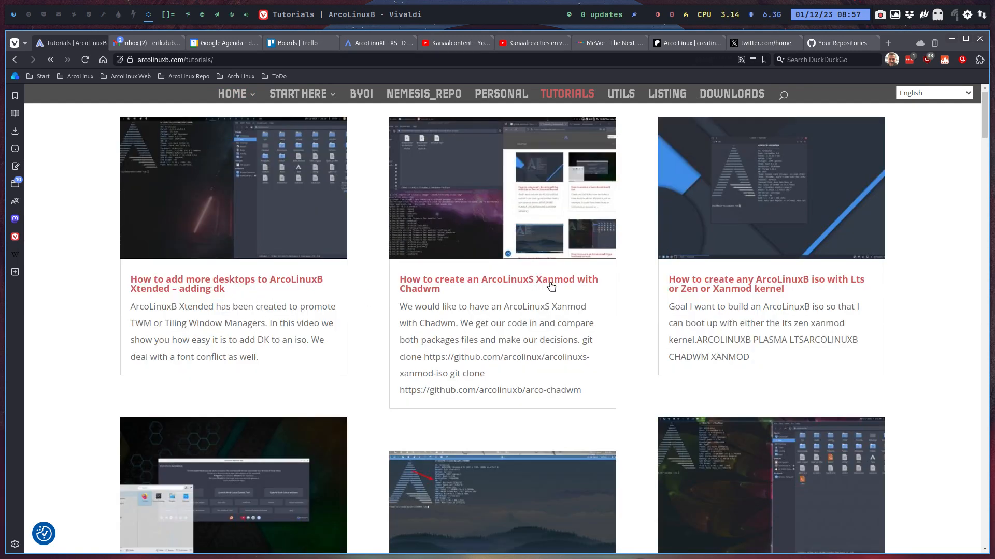
scroll(634, 380, down, 4)
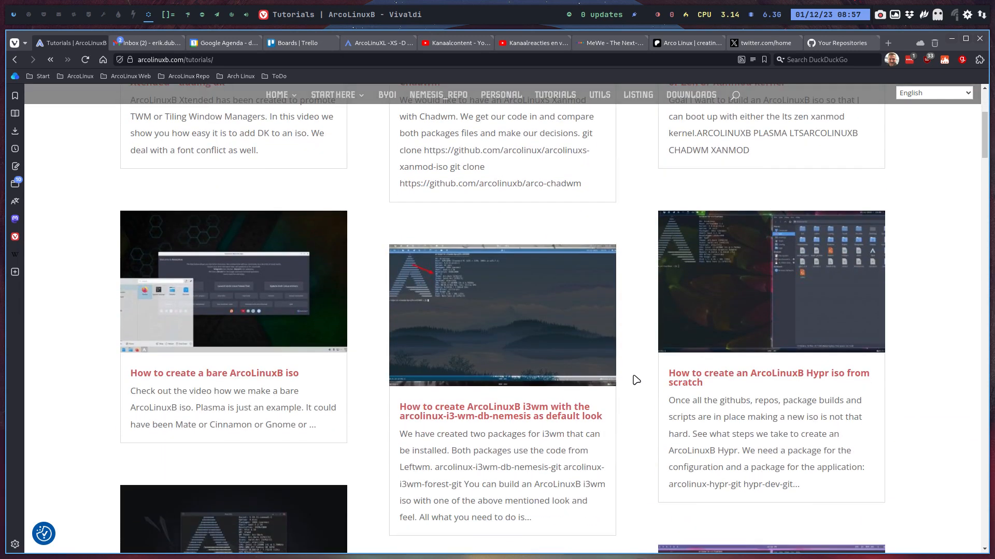
scroll(636, 380, down, 4)
scroll(636, 380, up, 6)
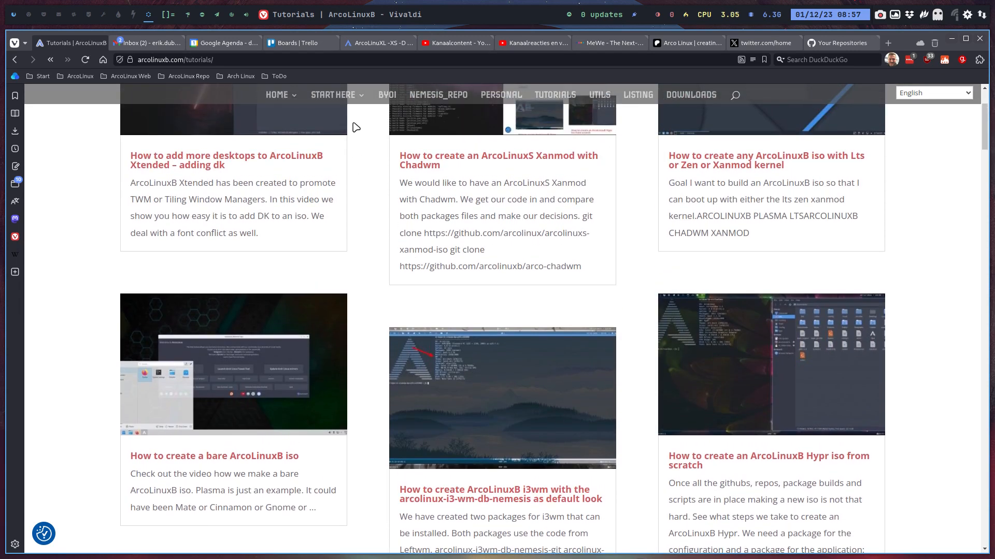
click(387, 96)
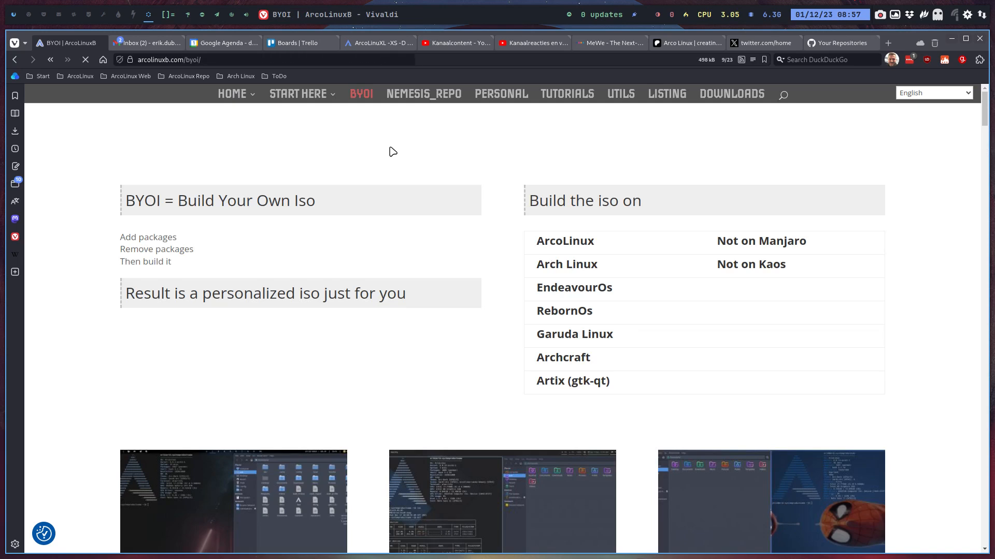
- Go to the ArcoLinuxIso site, open its comprehensive guide to iso building, and read through the guide's first steps
mouse_move(233, 93)
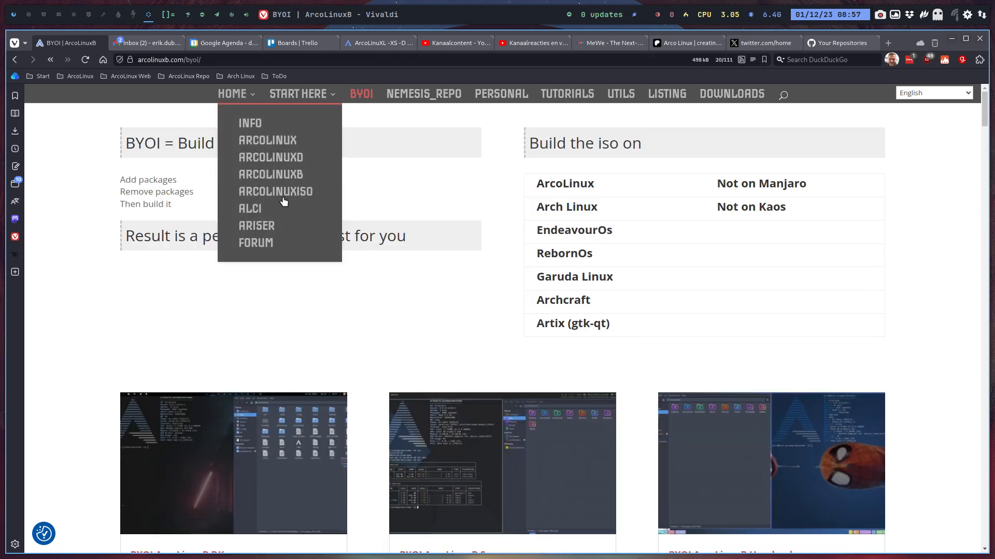
click(284, 202)
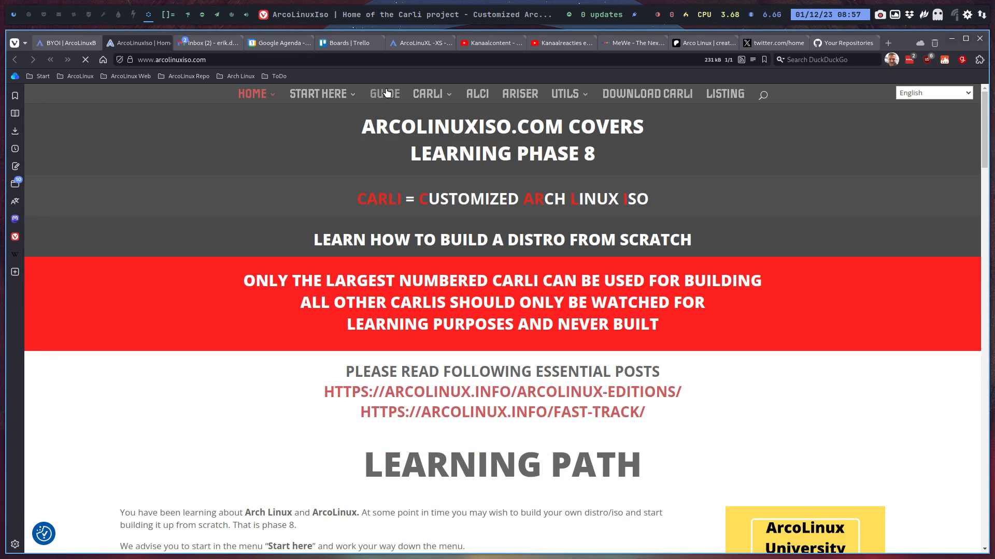
click(386, 92)
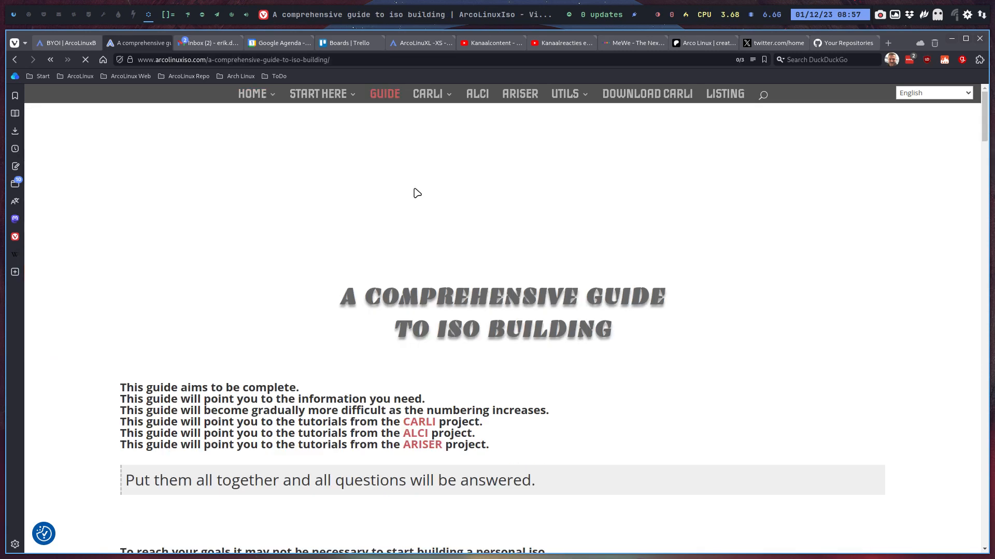
drag(429, 329, 733, 337)
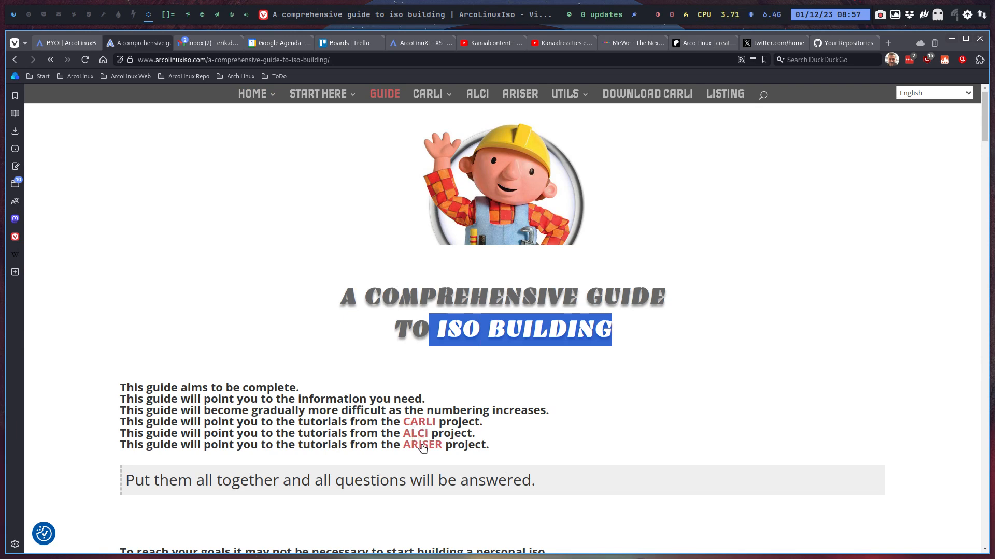
scroll(651, 442, down, 5)
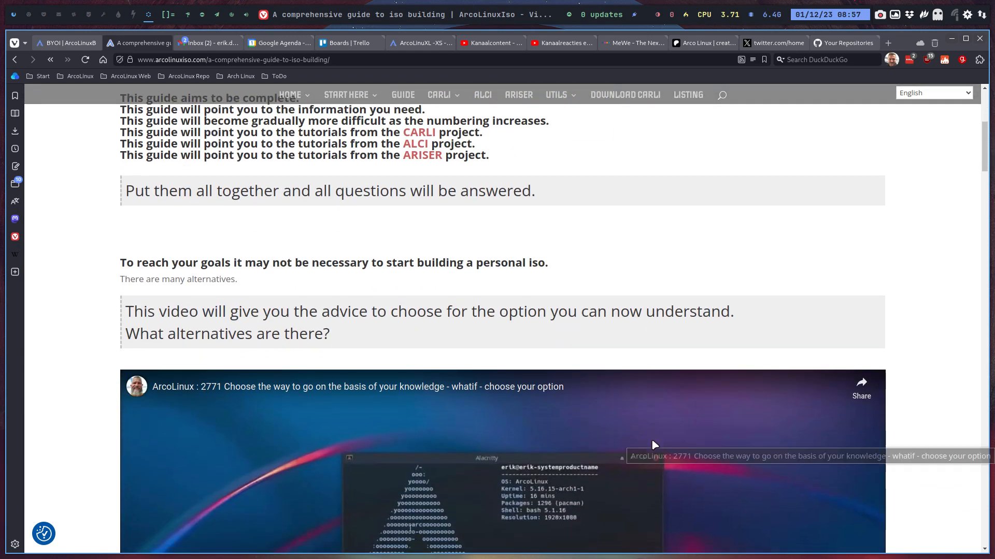
scroll(916, 449, down, 15)
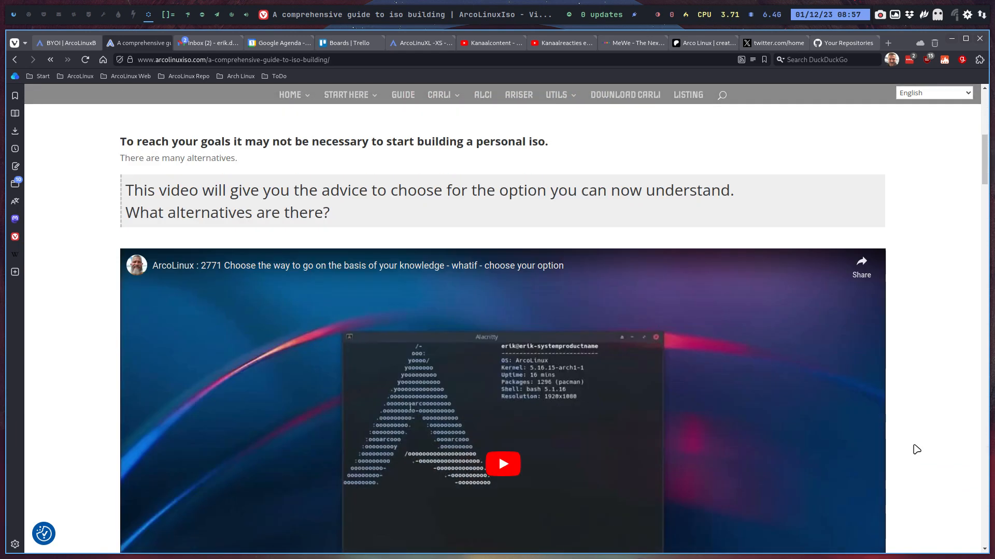
scroll(917, 449, down, 1)
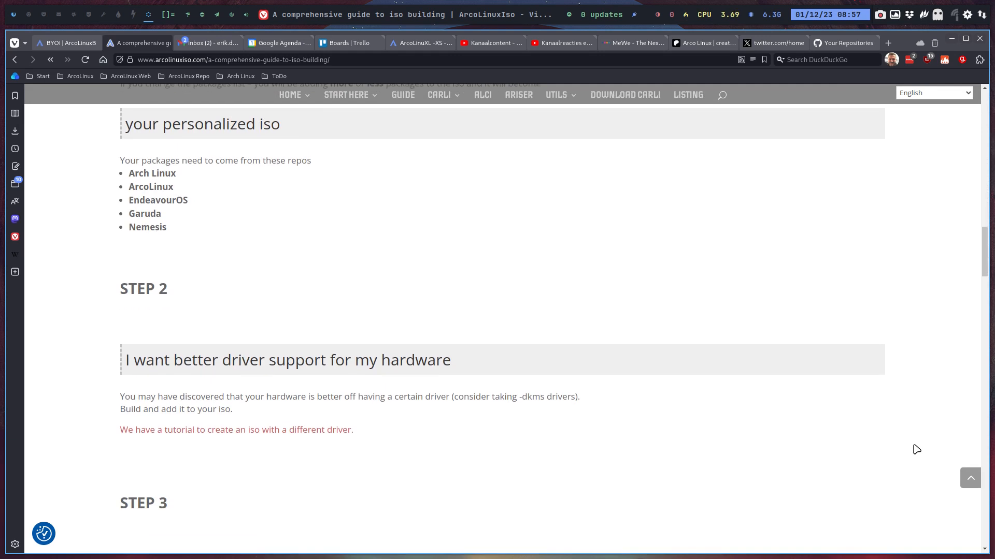
scroll(916, 449, down, 2)
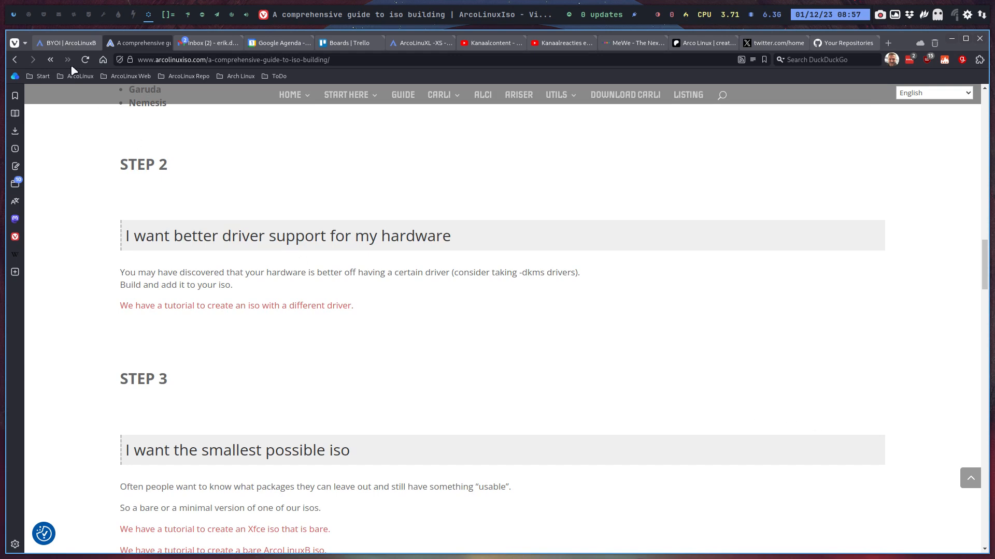
- Return to the ArcoLinuxB site and reopen its tutorials overview
click(69, 43)
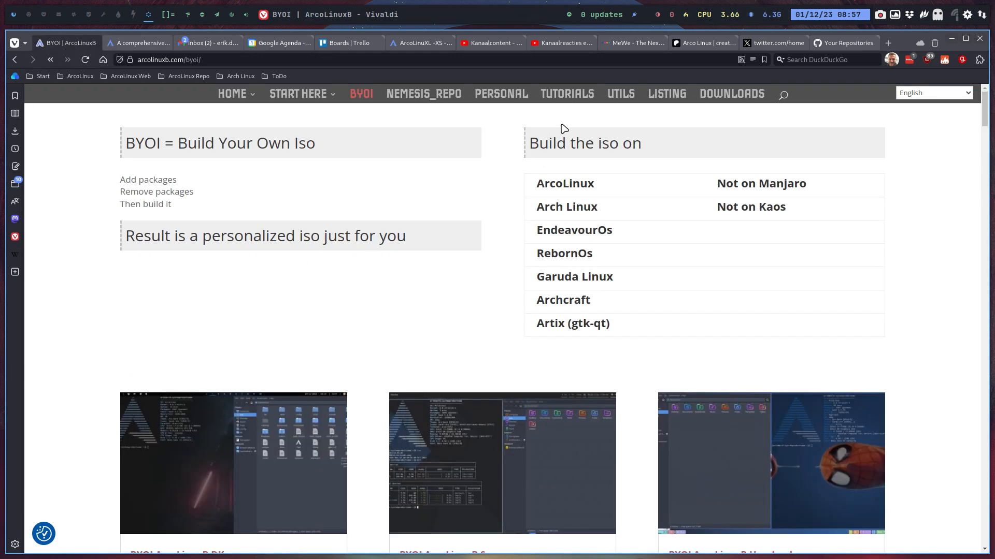
click(565, 98)
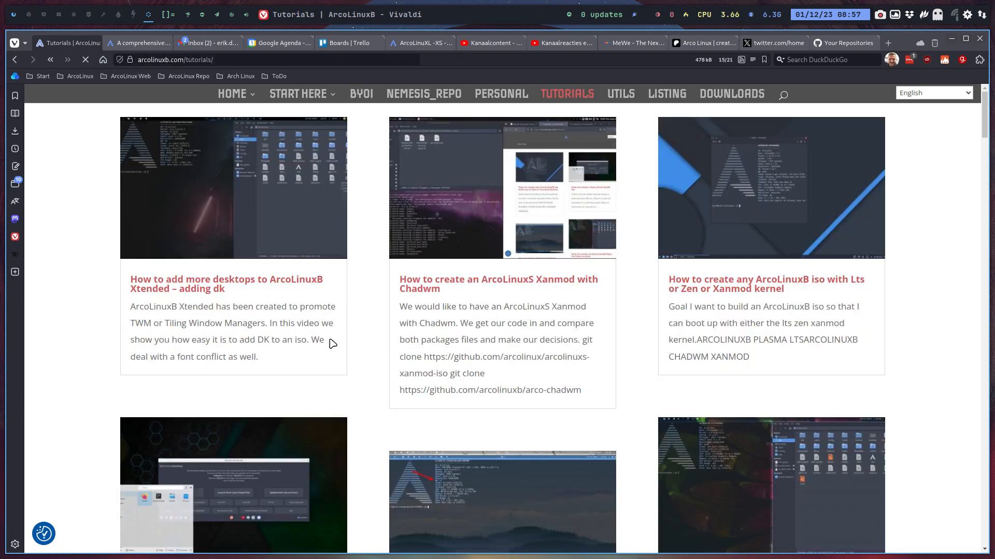